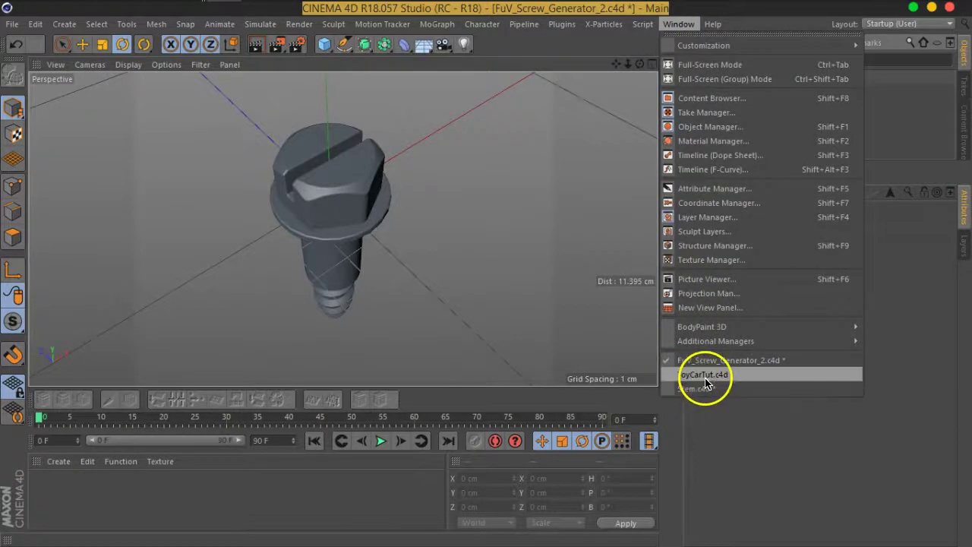
Switch to the ToyCarTut scene and bring up the Content Browser preset libraries
{"action": "left_click", "coordinate": [701, 374]}
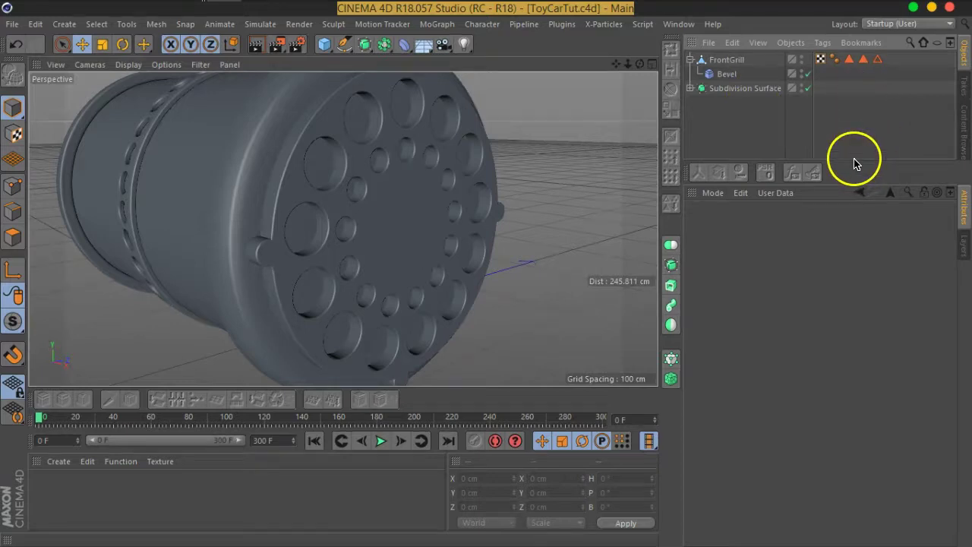
{"action": "left_click_drag", "start_coordinate": [854, 162], "coordinate": [850, 222]}
{"action": "left_click", "coordinate": [708, 43]}
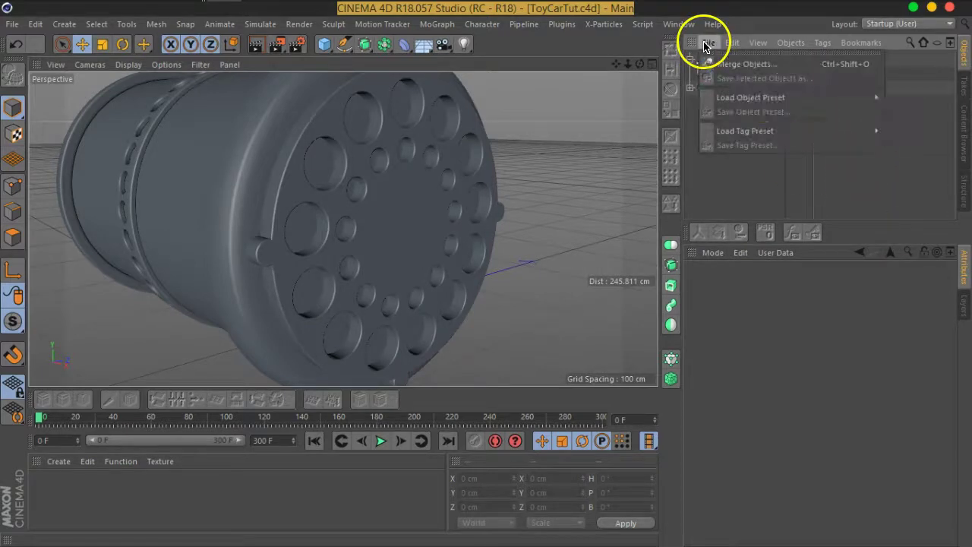
{"action": "mouse_move", "coordinate": [751, 97]}
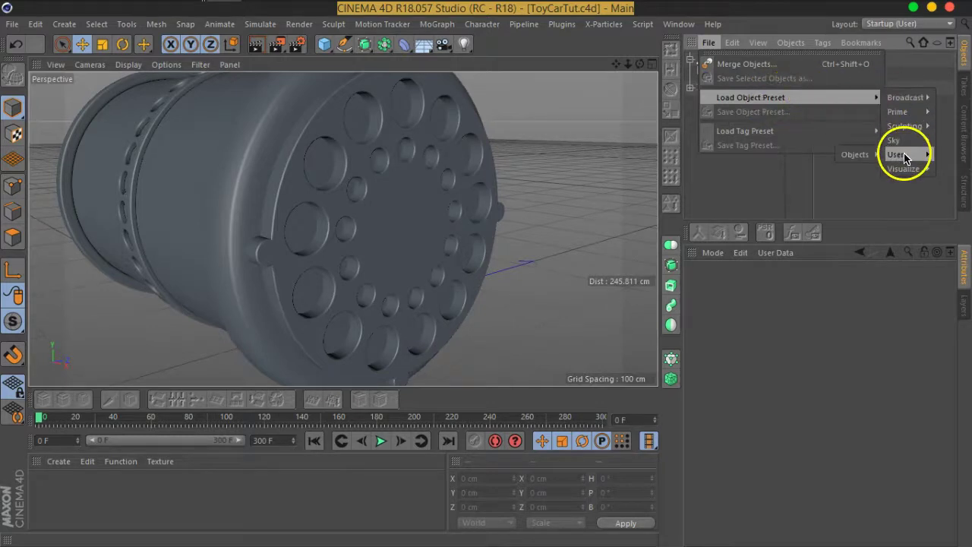
{"action": "mouse_move", "coordinate": [855, 155]}
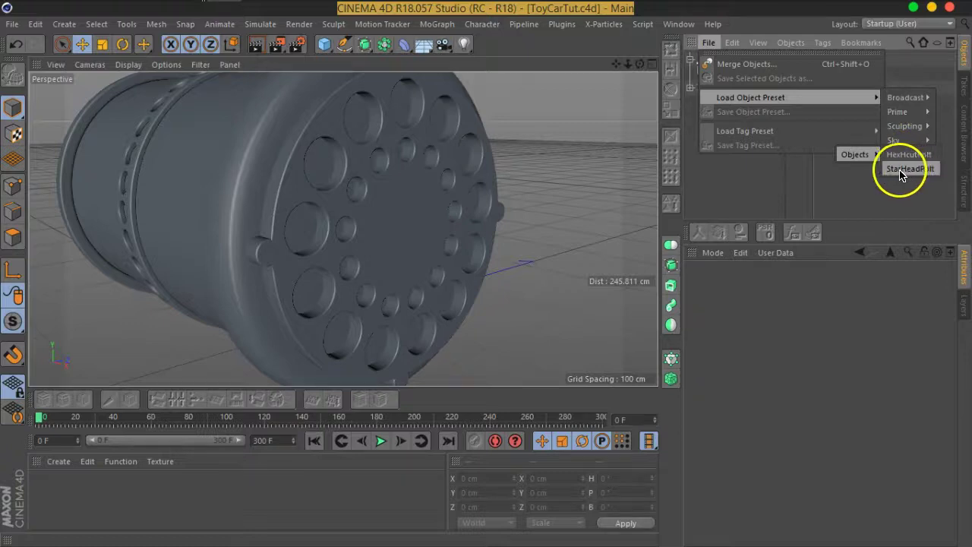
{"action": "left_click", "coordinate": [923, 169]}
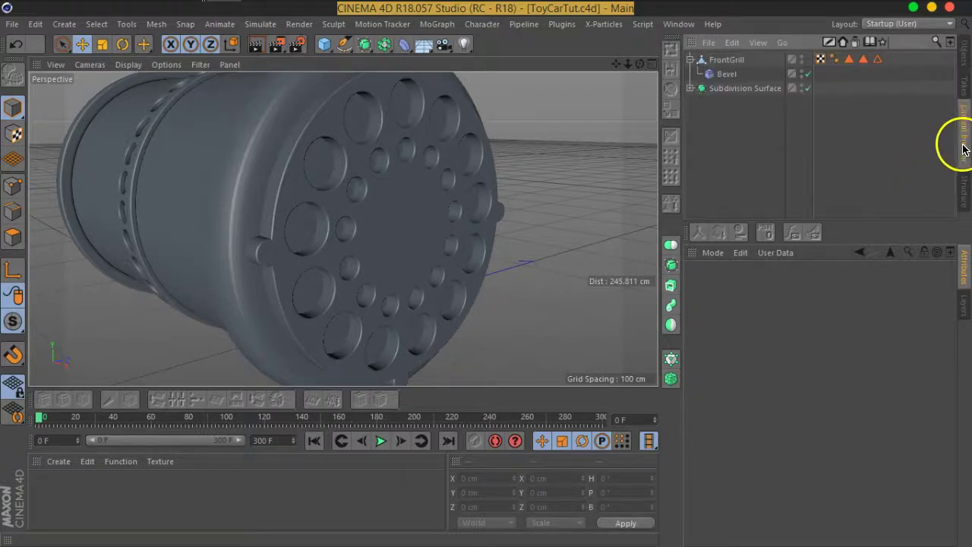
{"action": "left_click", "coordinate": [963, 138]}
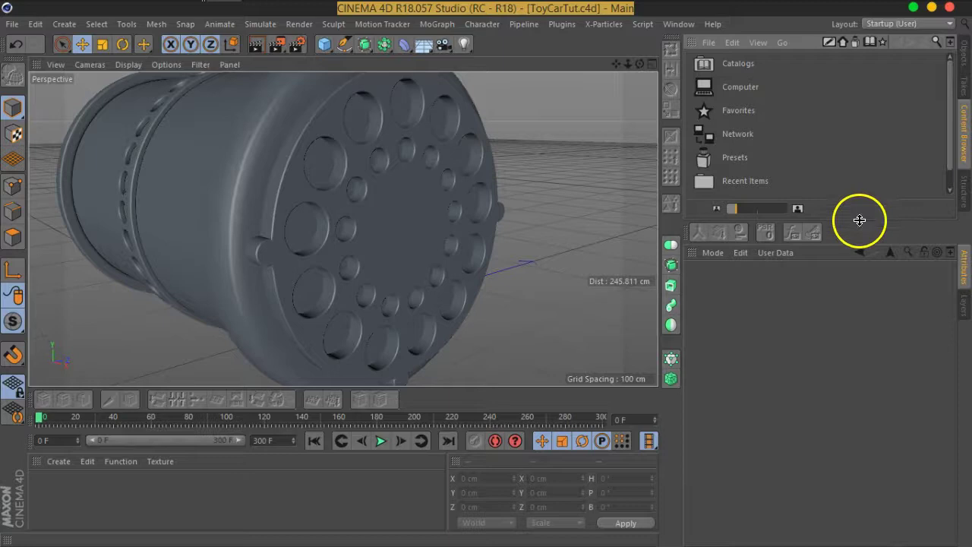
{"action": "left_click_drag", "start_coordinate": [859, 220], "coordinate": [871, 273]}
Browse to Presets > User > Objects and load the HexHcutPolt screw preset
{"action": "double_click", "coordinate": [737, 157]}
{"action": "scroll", "coordinate": [821, 137], "scroll_direction": "down", "scroll_amount": 3}
{"action": "scroll", "coordinate": [821, 137], "scroll_direction": "up", "scroll_amount": 3}
{"action": "scroll", "coordinate": [820, 137], "scroll_direction": "down", "scroll_amount": 3}
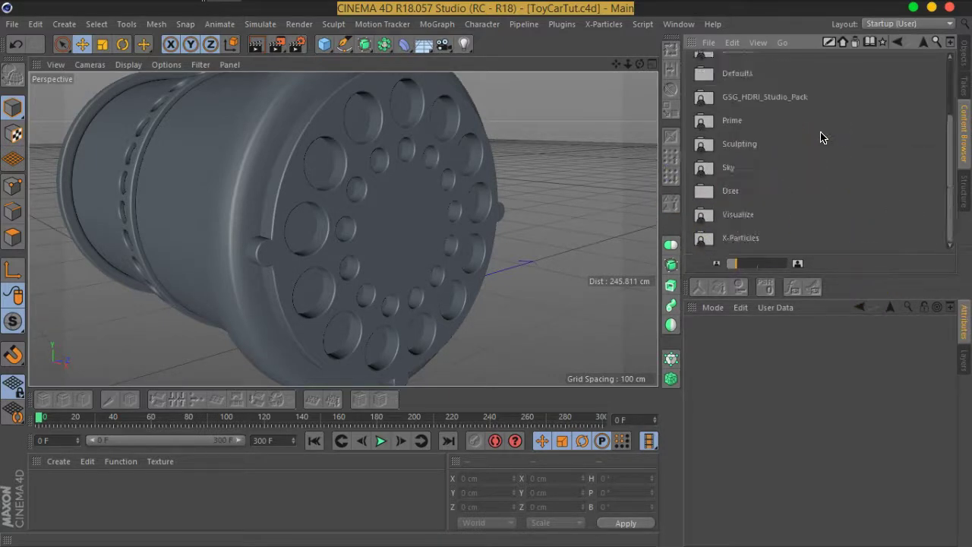
{"action": "double_click", "coordinate": [750, 194]}
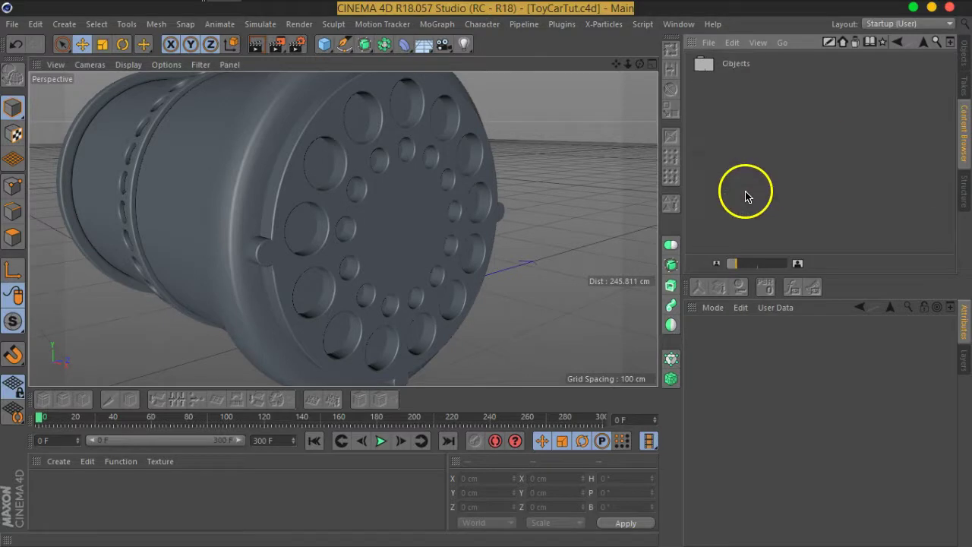
{"action": "double_click", "coordinate": [722, 65]}
{"action": "mouse_move", "coordinate": [734, 263]}
{"action": "left_mouse_down"}
{"action": "mouse_move", "coordinate": [778, 266]}
{"action": "mouse_move", "coordinate": [911, 122]}
{"action": "left_mouse_up"}
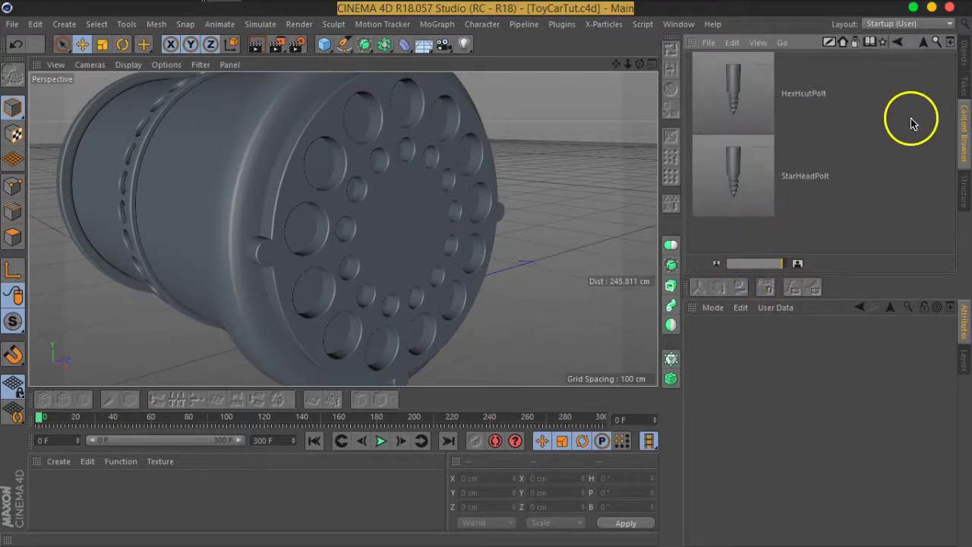
{"action": "double_click", "coordinate": [734, 98]}
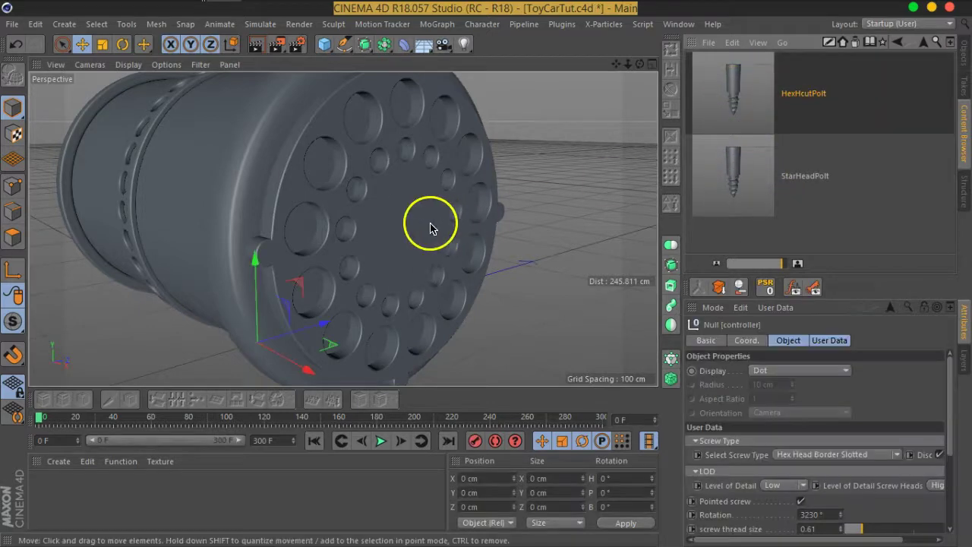
Move the loaded HexHcutPolt screw to the left in the viewport
{"action": "mouse_move", "coordinate": [342, 338]}
{"action": "left_mouse_down"}
{"action": "mouse_move", "coordinate": [136, 338]}
{"action": "mouse_move", "coordinate": [134, 321]}
{"action": "mouse_move", "coordinate": [203, 327]}
{"action": "left_mouse_up"}
{"action": "scroll", "coordinate": [131, 321], "scroll_direction": "up", "scroll_amount": 3}
{"action": "scroll", "coordinate": [128, 323], "scroll_direction": "up", "scroll_amount": 3}
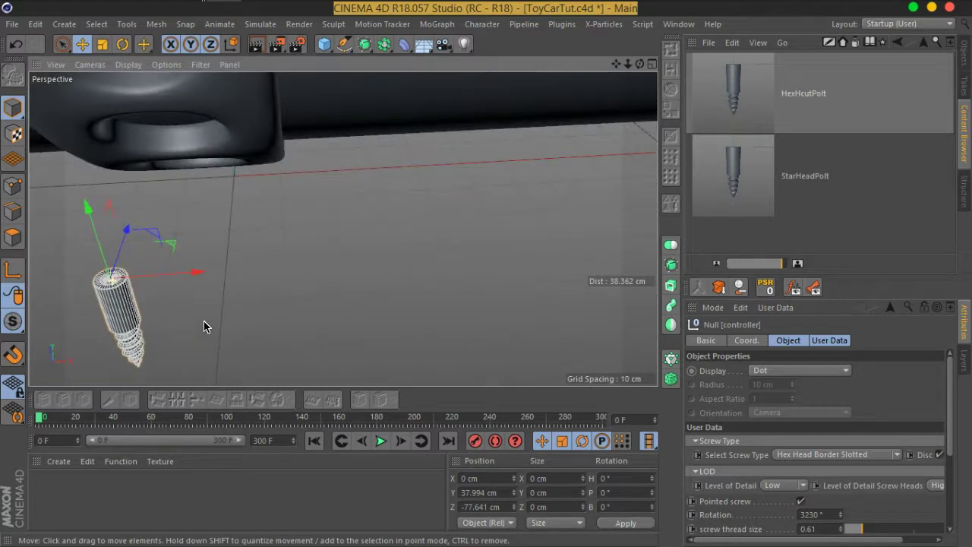
Delete the StarHeadPolt and HexHcutPolt presets from the user Objects library
{"action": "left_click", "coordinate": [718, 205]}
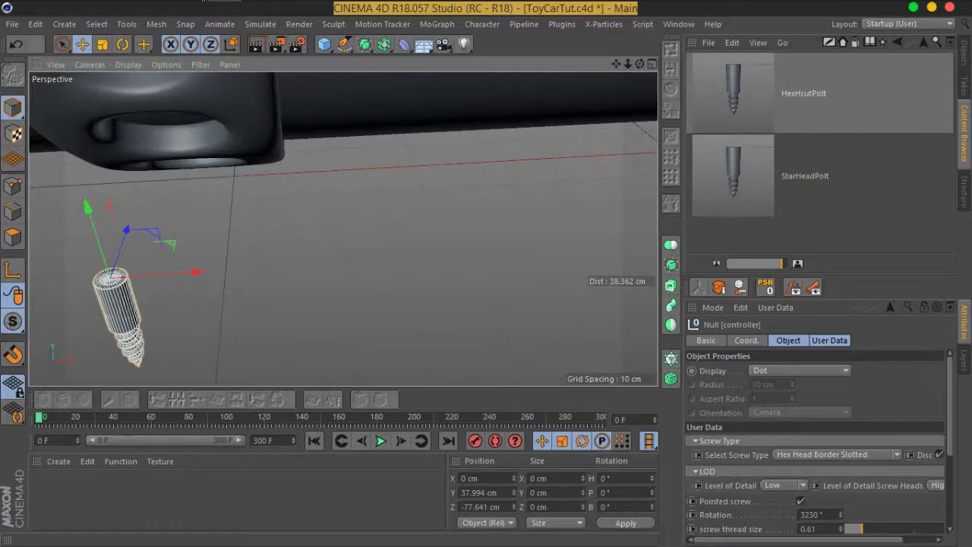
{"action": "right_click", "coordinate": [800, 185]}
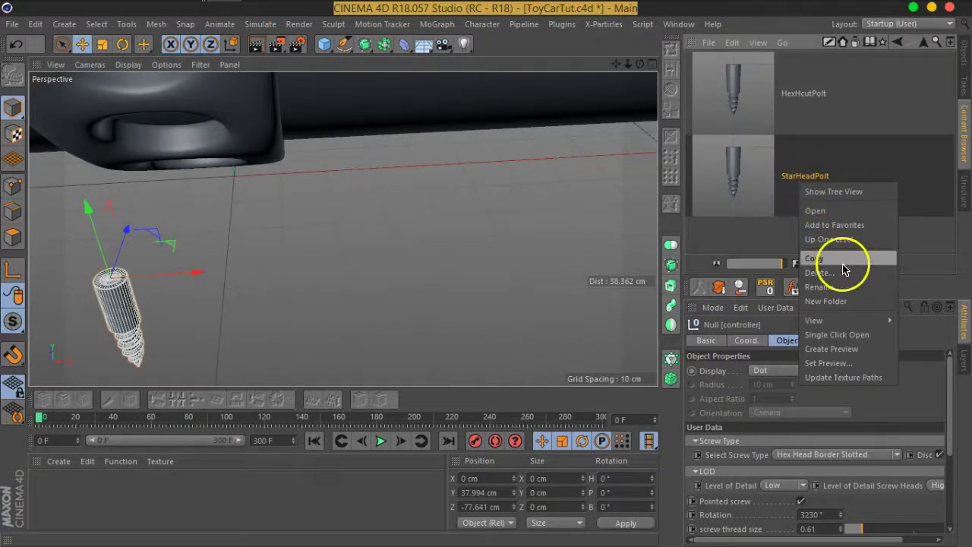
{"action": "left_click", "coordinate": [819, 271]}
{"action": "left_click", "coordinate": [490, 330]}
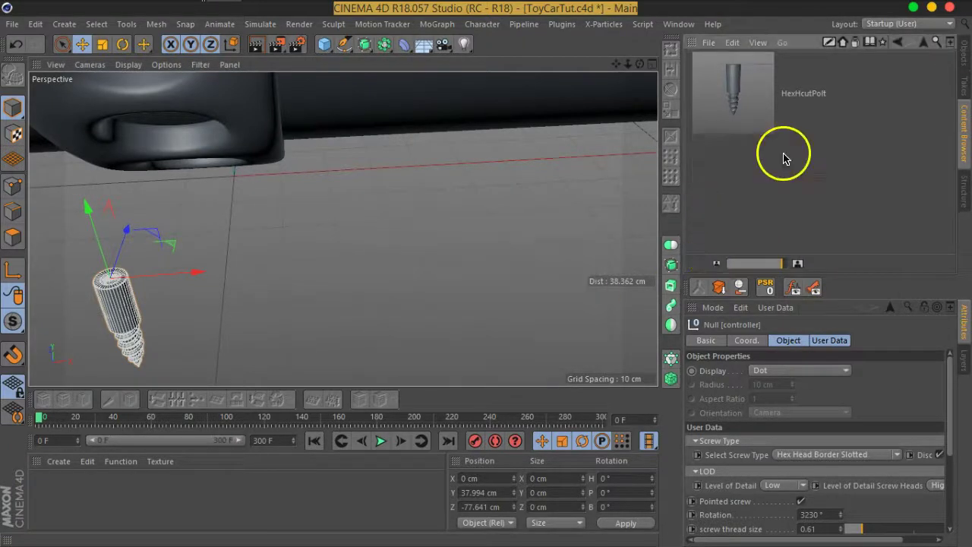
{"action": "right_click", "coordinate": [769, 97]}
{"action": "left_click", "coordinate": [787, 183]}
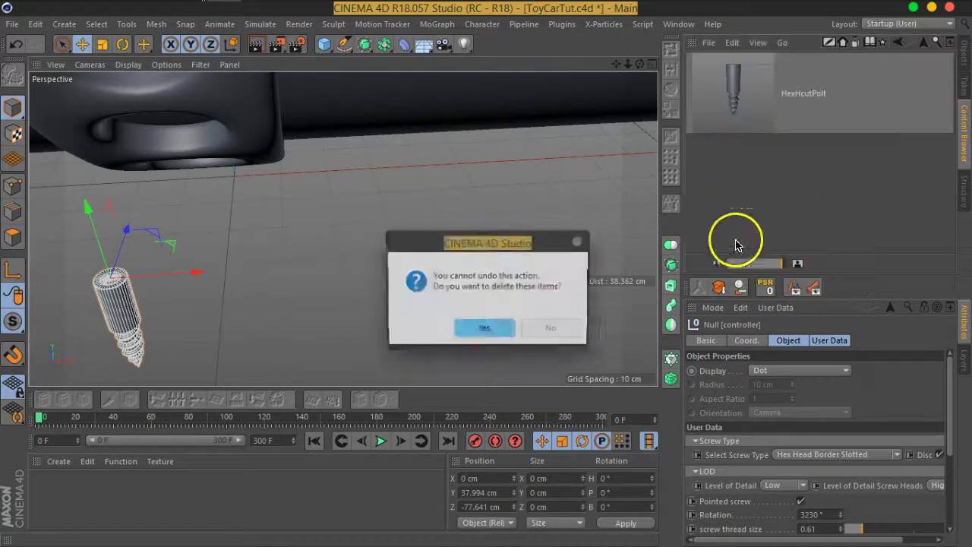
{"action": "left_click", "coordinate": [486, 329]}
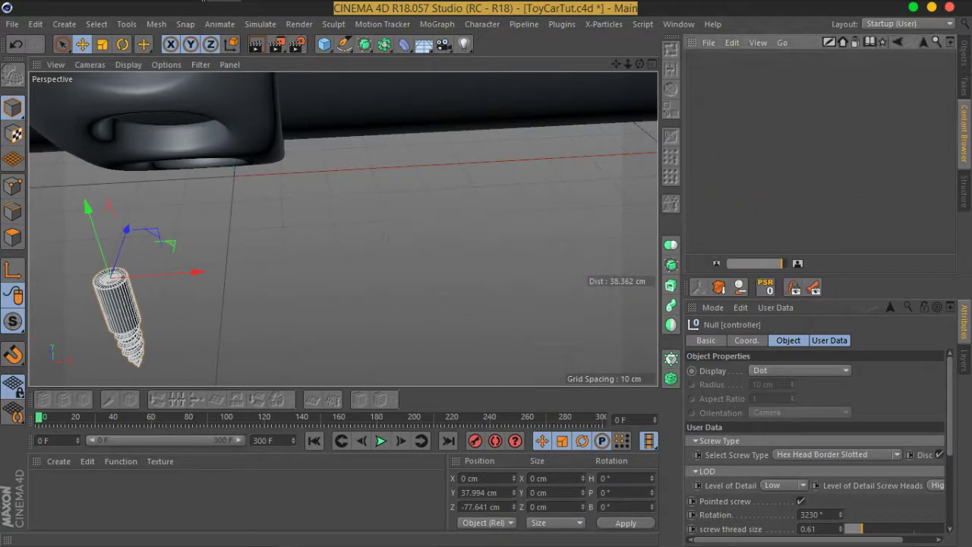
Return to the Objects list and select the controller null
{"action": "left_click", "coordinate": [966, 58]}
{"action": "left_click", "coordinate": [724, 140]}
{"action": "left_click", "coordinate": [727, 60]}
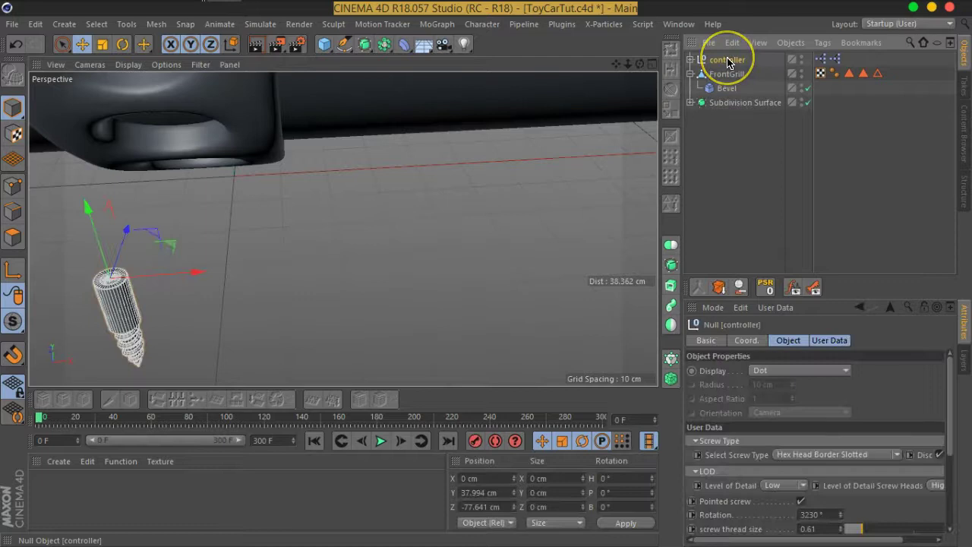
Switch to the FuV_Screw_Generator_2 document and select the screw head
{"action": "left_click", "coordinate": [681, 25]}
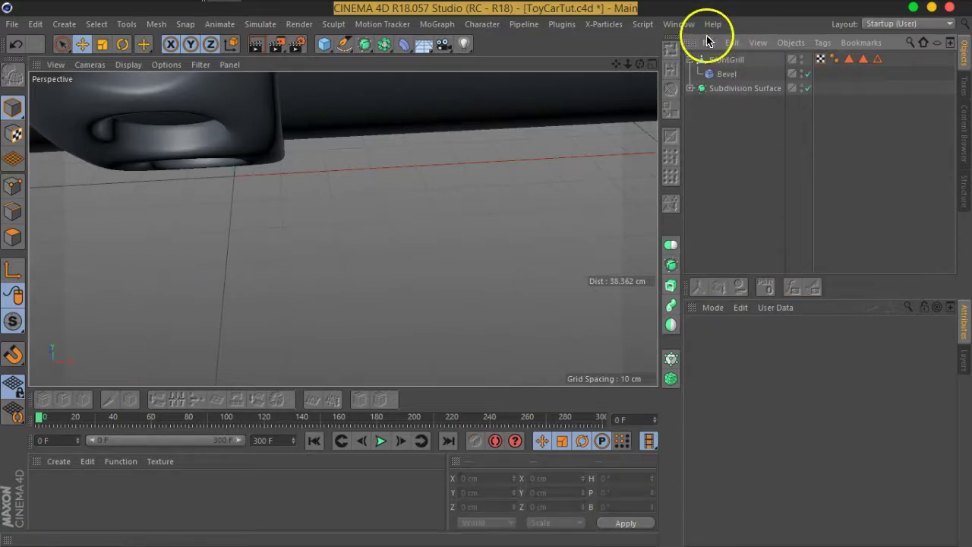
{"action": "left_click", "coordinate": [726, 360]}
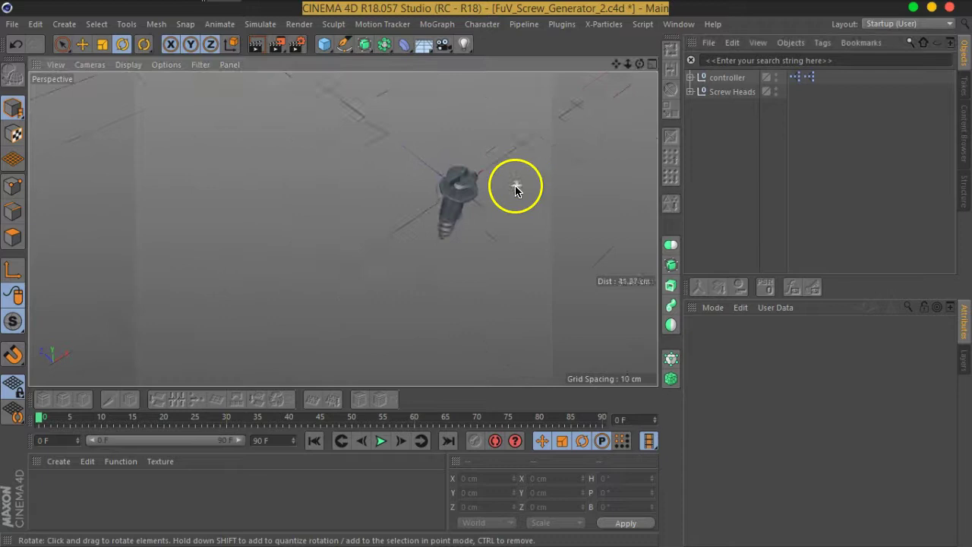
{"action": "mouse_move", "coordinate": [515, 190]}
{"action": "left_mouse_down", "text": "alt"}
{"action": "mouse_move", "coordinate": [402, 228]}
{"action": "mouse_move", "coordinate": [347, 152]}
{"action": "mouse_move", "coordinate": [393, 199]}
{"action": "left_mouse_up", "text": "alt"}
{"action": "scroll", "coordinate": [384, 206], "scroll_direction": "up", "scroll_amount": 5}
{"action": "scroll", "coordinate": [380, 210], "scroll_direction": "up", "scroll_amount": 5}
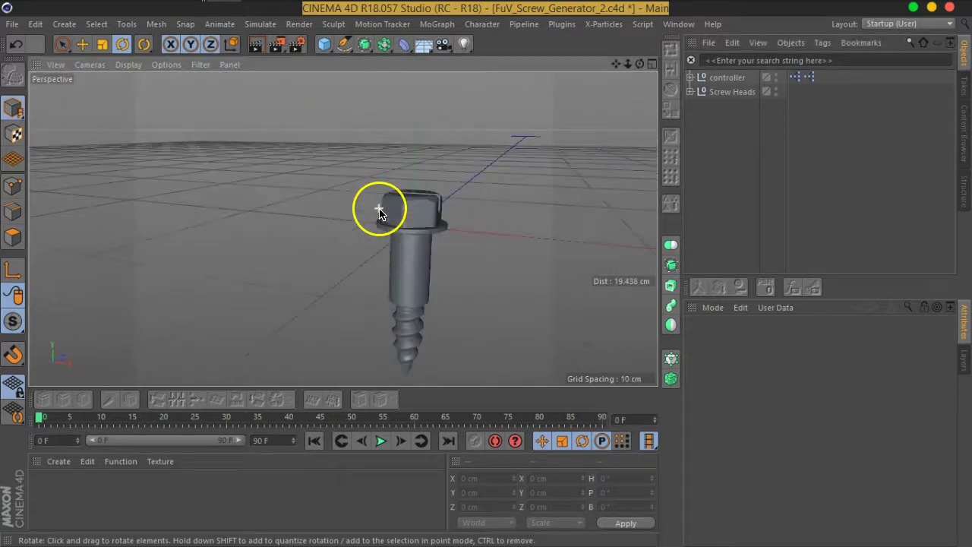
{"action": "left_click", "coordinate": [388, 211]}
Copy Heads Instance, Top and Bottom out of the controller to below Screw Heads
{"action": "left_click", "coordinate": [691, 76]}
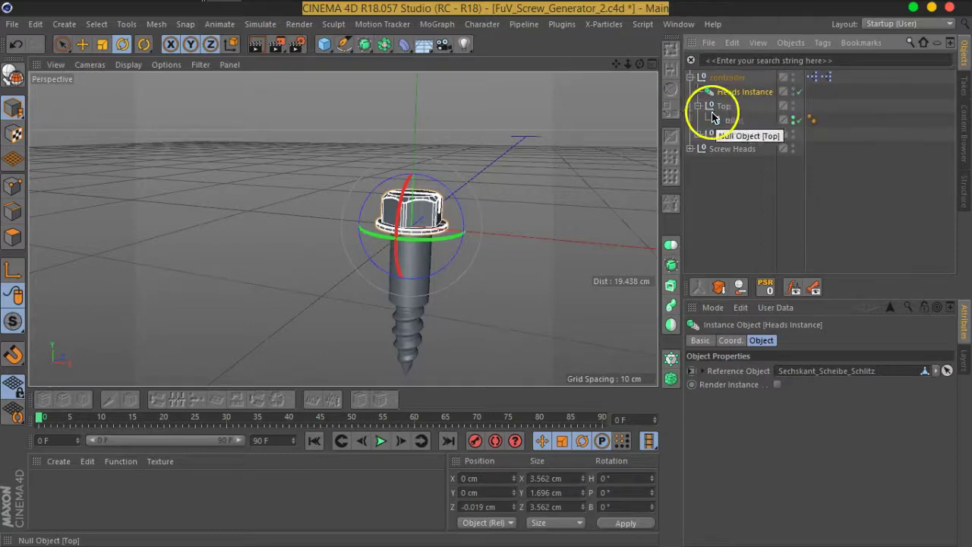
{"action": "left_click", "coordinate": [718, 106]}
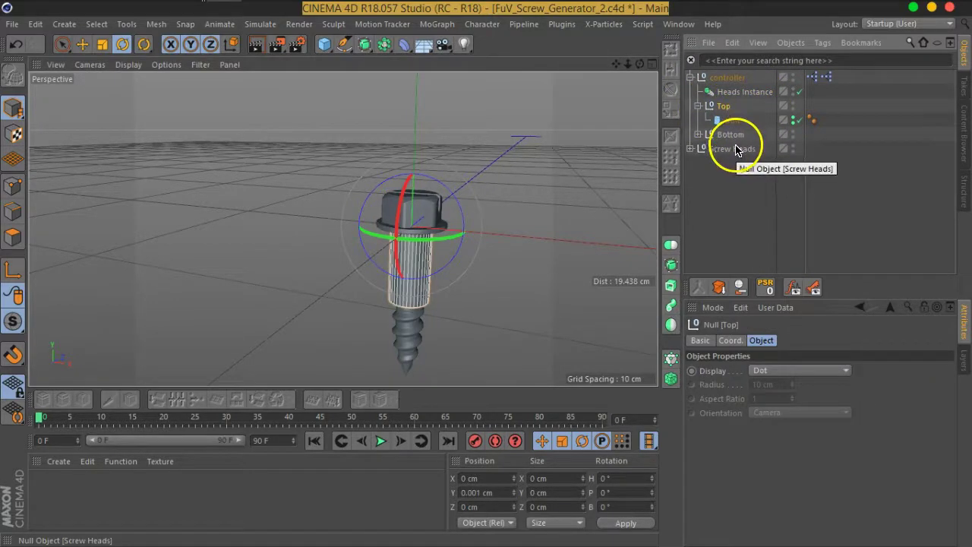
{"action": "left_click", "coordinate": [727, 134]}
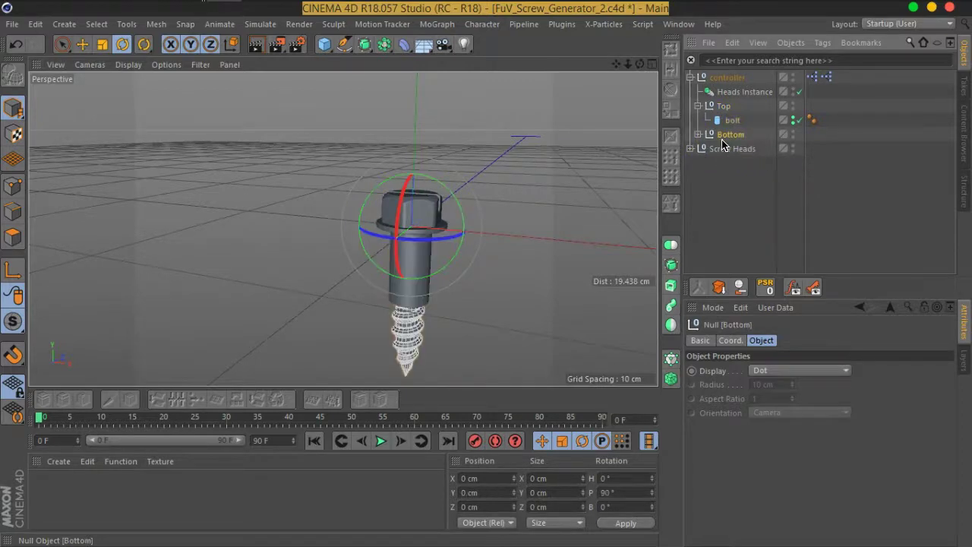
{"action": "left_click", "coordinate": [699, 106]}
{"action": "left_click", "coordinate": [728, 105], "text": "ctrl"}
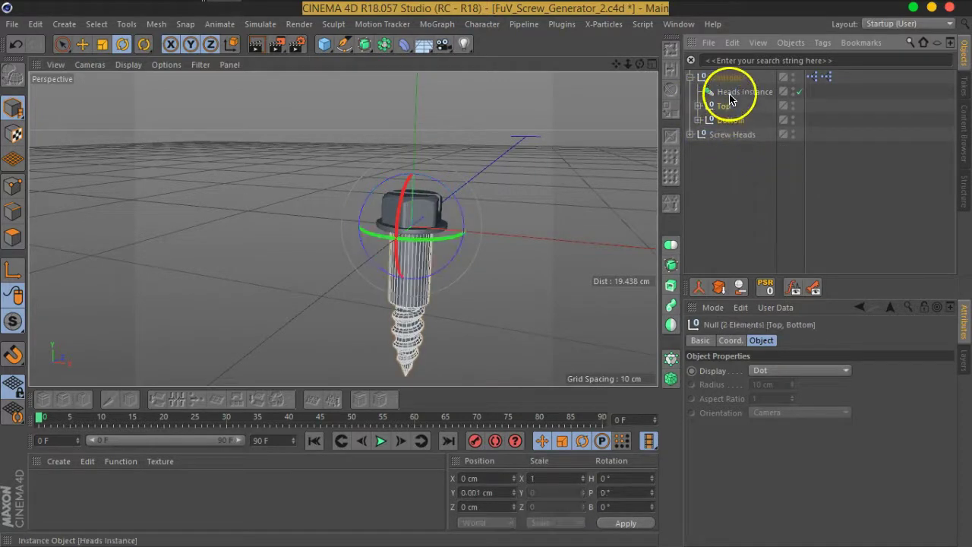
{"action": "left_click", "coordinate": [730, 93], "text": "ctrl"}
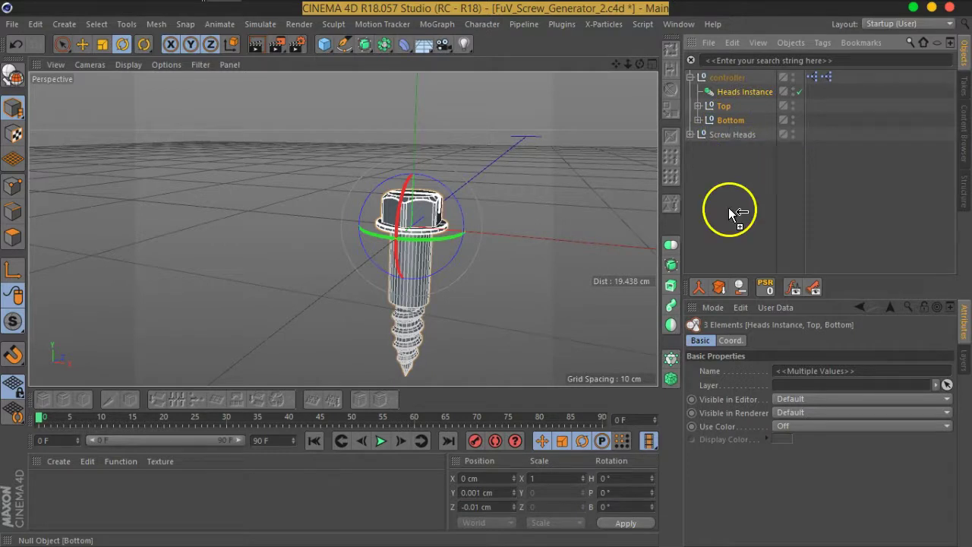
{"action": "left_click_drag", "start_coordinate": [729, 214], "coordinate": [729, 210], "text": "ctrl"}
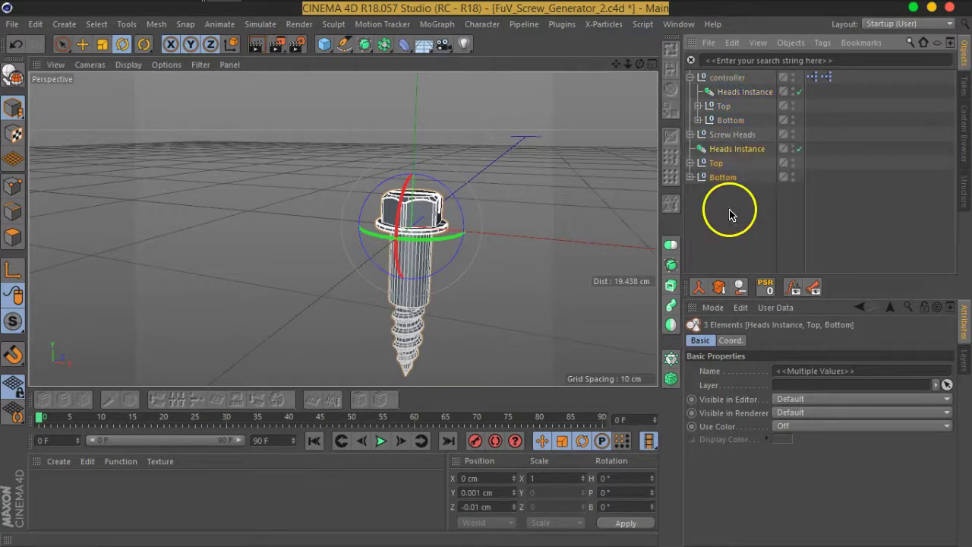
Group the three copies with Alt+G into a null renamed HcuPolt
{"action": "left_click", "coordinate": [691, 77]}
{"action": "left_click", "coordinate": [725, 76]}
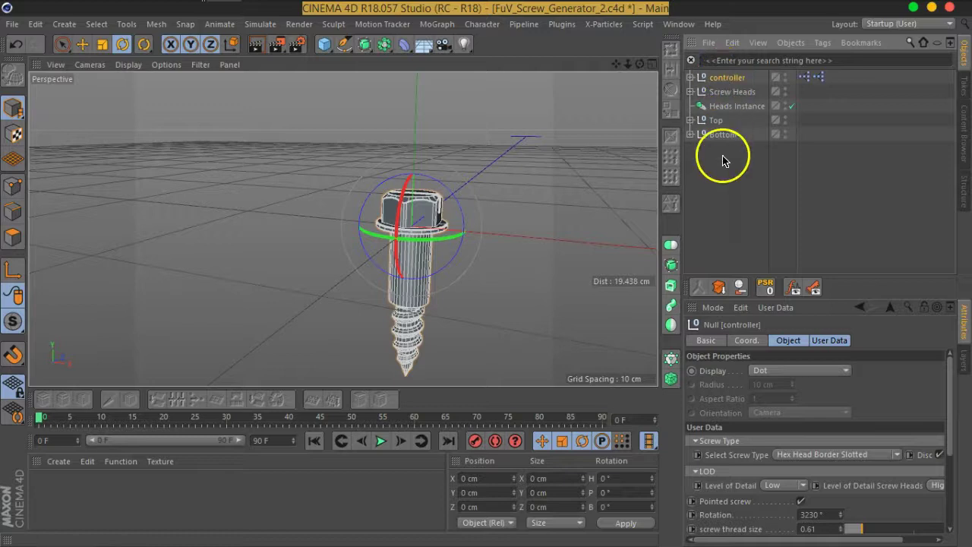
{"action": "left_click", "coordinate": [718, 106]}
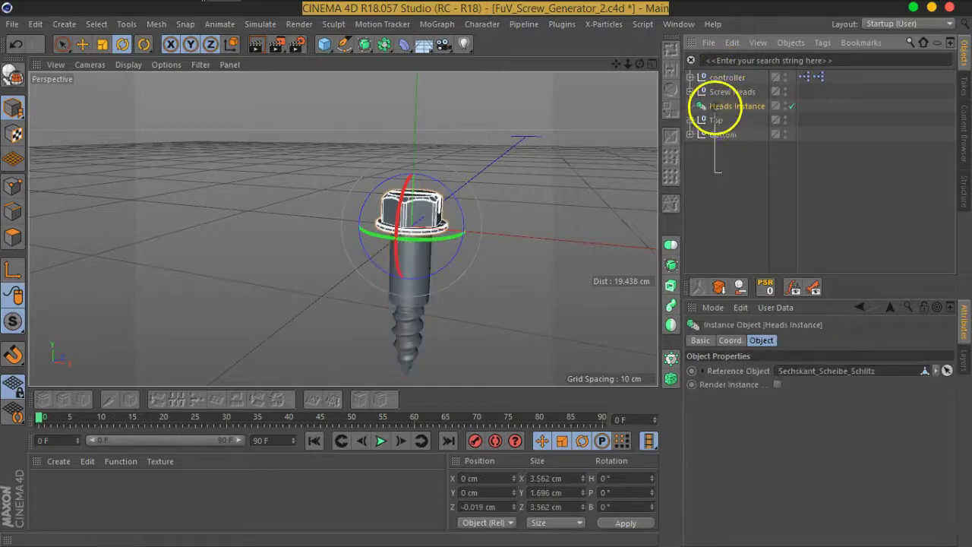
{"action": "left_click", "coordinate": [722, 135], "text": "shift"}
{"action": "key", "text": "alt+g"}
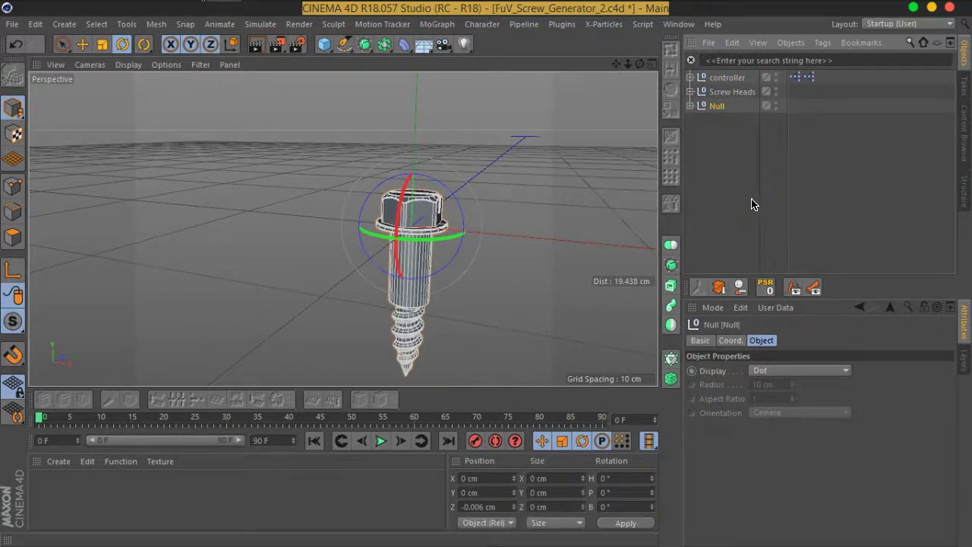
{"action": "double_click", "coordinate": [718, 105]}
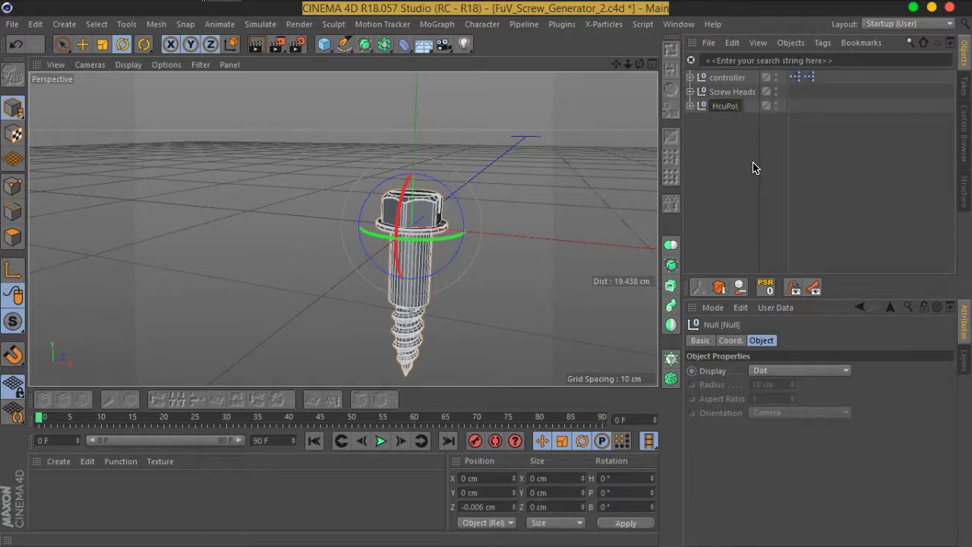
{"action": "key", "text": "Return"}
{"action": "left_click", "coordinate": [727, 152]}
{"action": "left_click", "coordinate": [722, 77]}
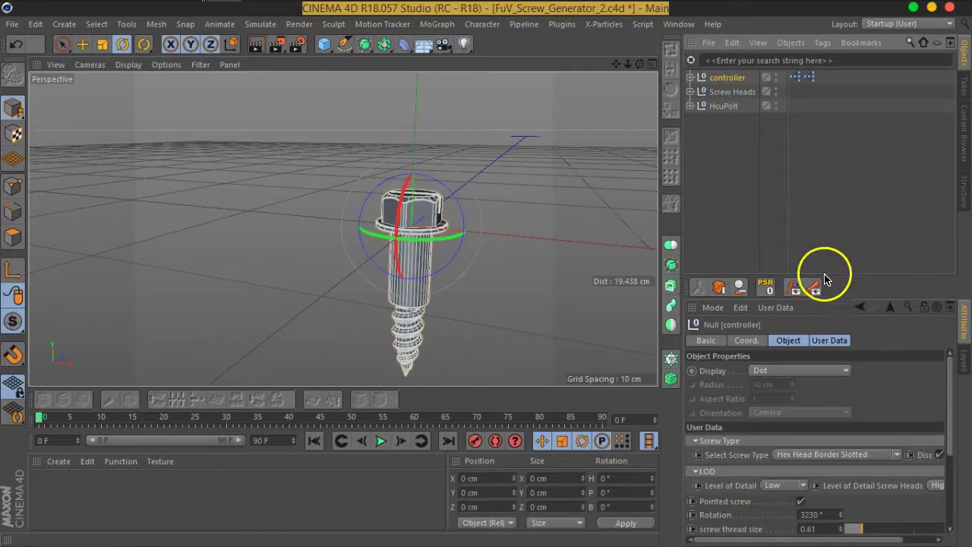
Try Hex Head Border Torx Wide and other screw types, ending on Hex Head Torx Wide
{"action": "left_click_drag", "start_coordinate": [827, 265], "coordinate": [821, 135]}
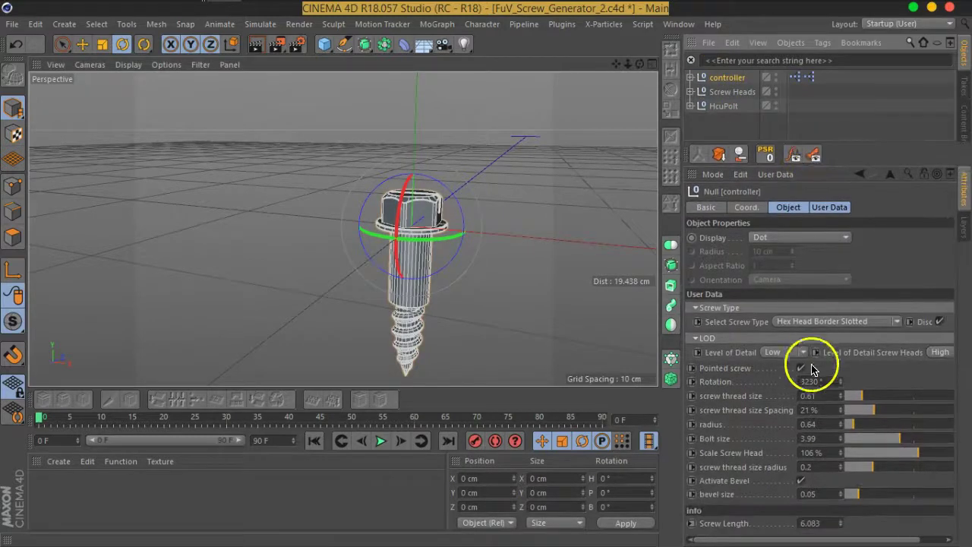
{"action": "left_click", "coordinate": [897, 326]}
{"action": "left_click", "coordinate": [835, 267]}
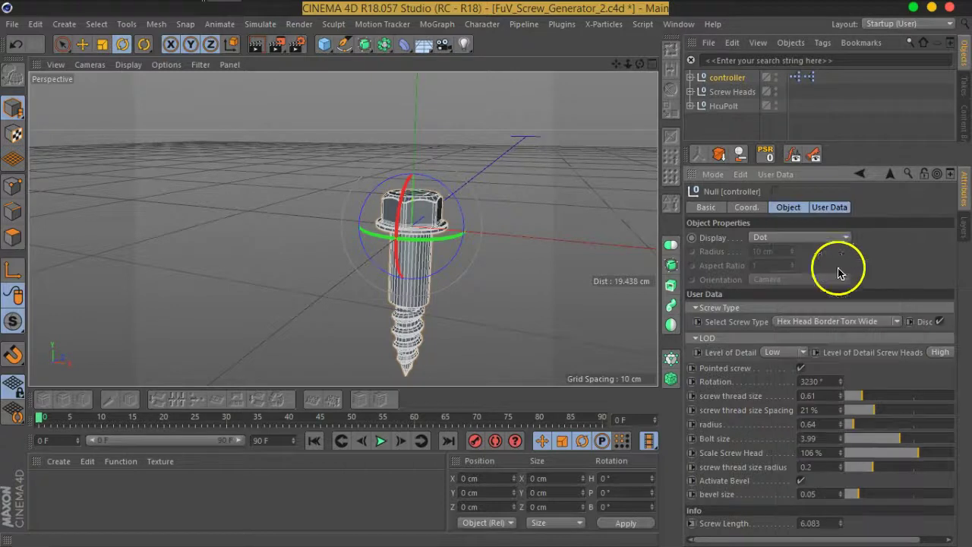
{"action": "mouse_move", "coordinate": [430, 205]}
{"action": "left_mouse_down", "text": "alt"}
{"action": "mouse_move", "coordinate": [443, 284]}
{"action": "mouse_move", "coordinate": [413, 163]}
{"action": "left_mouse_up", "text": "alt"}
{"action": "scroll", "coordinate": [405, 219], "scroll_direction": "up", "scroll_amount": 8}
{"action": "scroll", "coordinate": [427, 252], "scroll_direction": "up", "scroll_amount": 2}
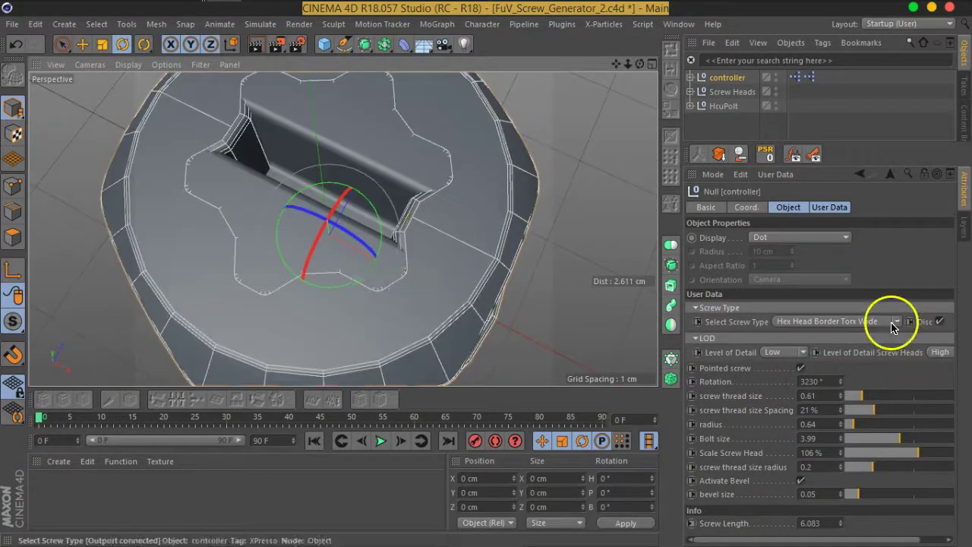
{"action": "left_click", "coordinate": [897, 322]}
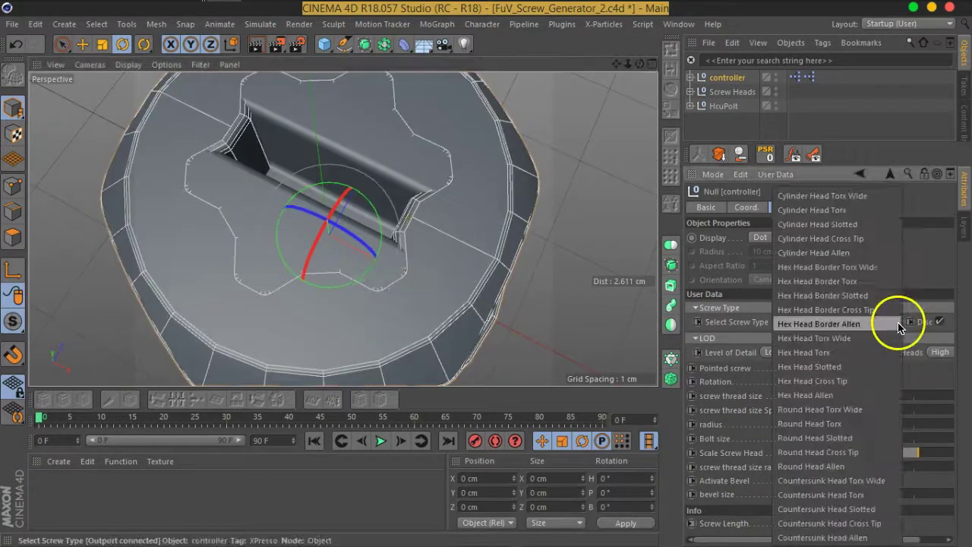
{"action": "left_click", "coordinate": [851, 315]}
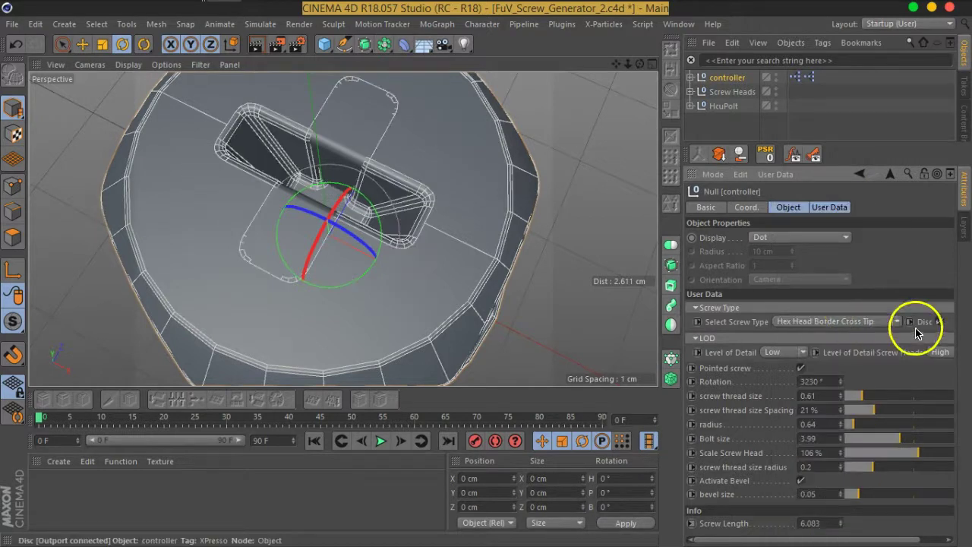
{"action": "left_click", "coordinate": [900, 325]}
{"action": "left_click", "coordinate": [868, 338]}
Cycle through Hex Head Torx and Hex Head Allen, settling on Countersunk Head Torx Wide
{"action": "left_click", "coordinate": [897, 321]}
{"action": "left_click", "coordinate": [866, 352]}
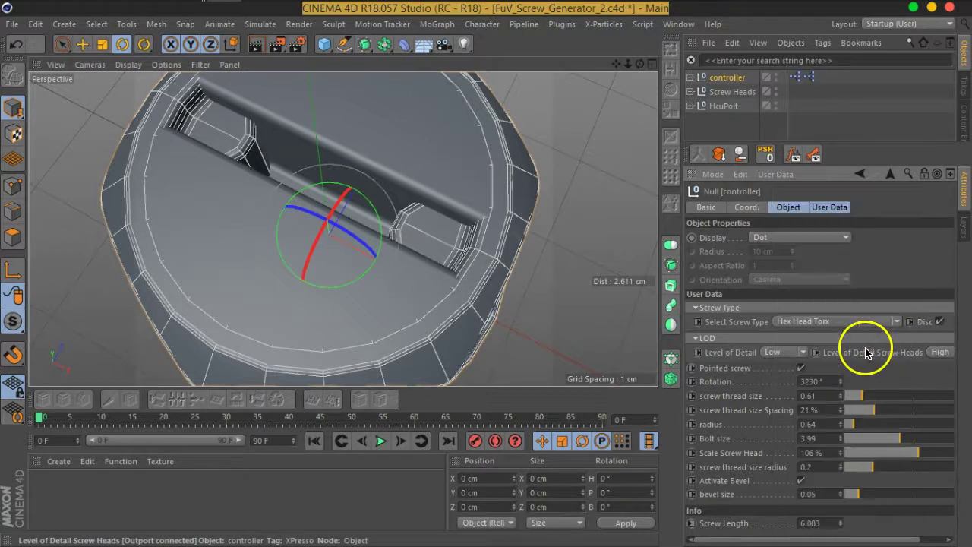
{"action": "scroll", "coordinate": [421, 277], "scroll_direction": "down", "scroll_amount": 5}
{"action": "mouse_move", "coordinate": [390, 271]}
{"action": "left_mouse_down", "text": "alt"}
{"action": "mouse_move", "coordinate": [423, 191]}
{"action": "mouse_move", "coordinate": [429, 243]}
{"action": "left_mouse_up", "text": "alt"}
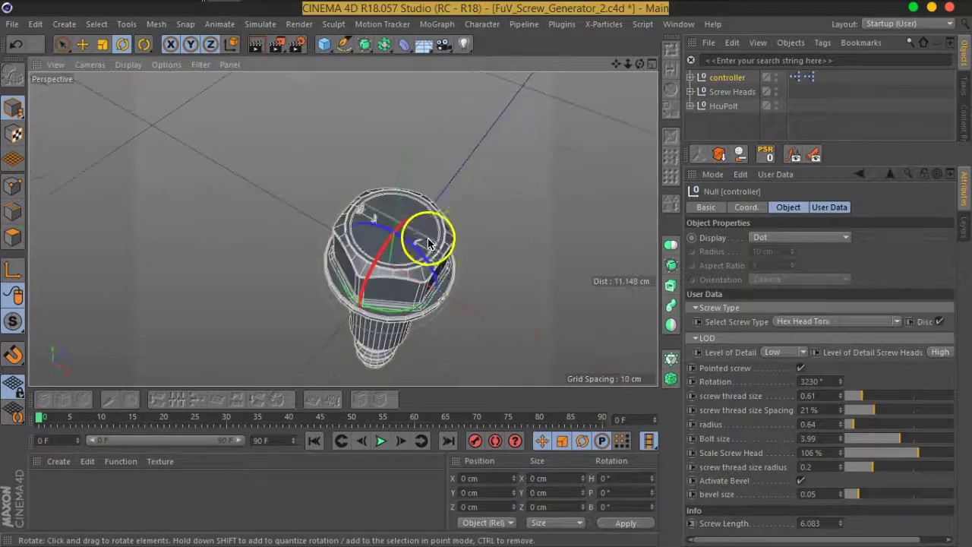
{"action": "left_click", "coordinate": [897, 321]}
{"action": "left_click", "coordinate": [858, 395]}
{"action": "left_click", "coordinate": [897, 321]}
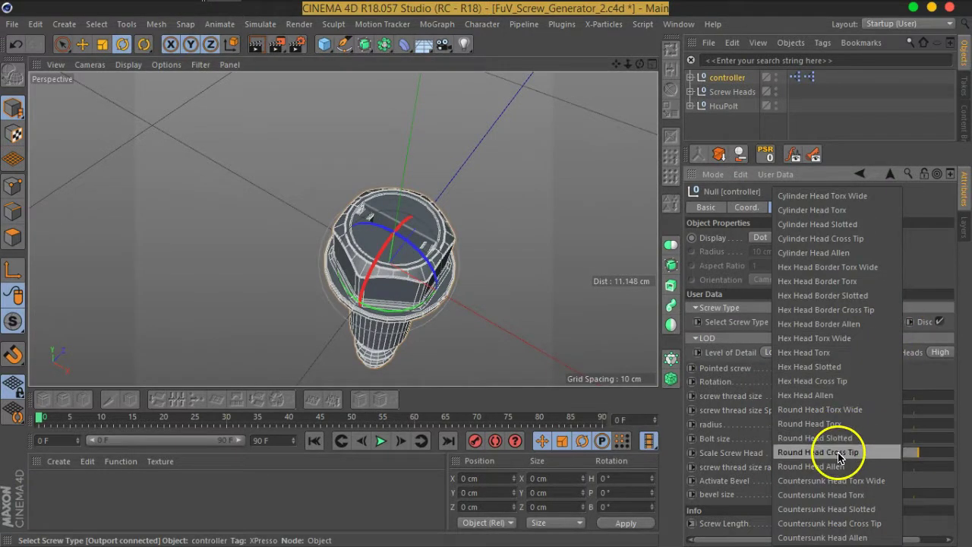
{"action": "left_click", "coordinate": [835, 481]}
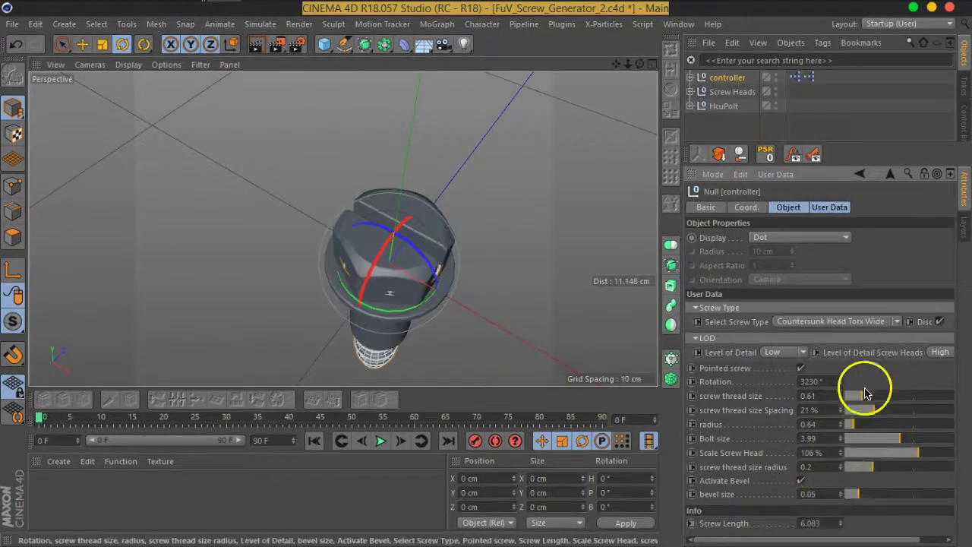
Move the HcuPolt screw 4.729 cm left to X -4.729 cm
{"action": "left_click", "coordinate": [718, 106]}
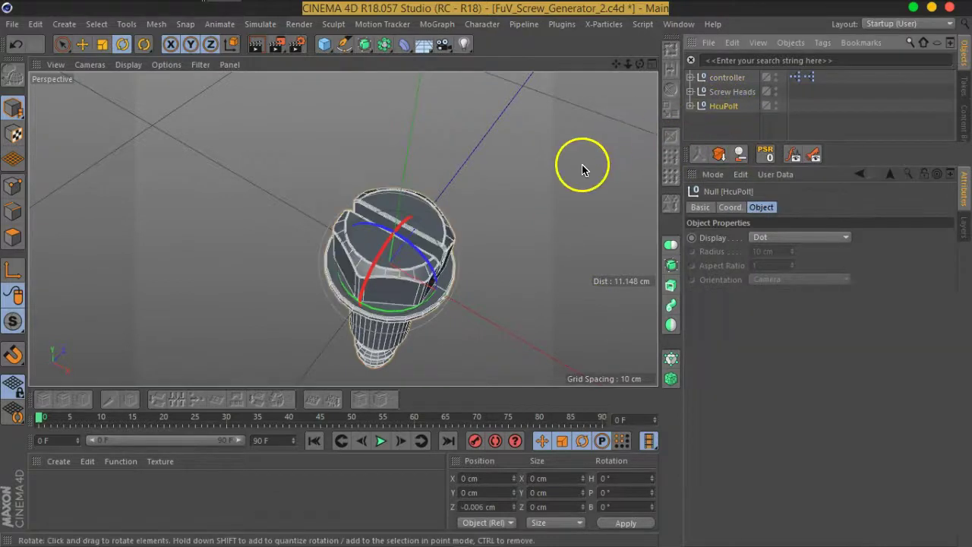
{"action": "left_click", "coordinate": [82, 43]}
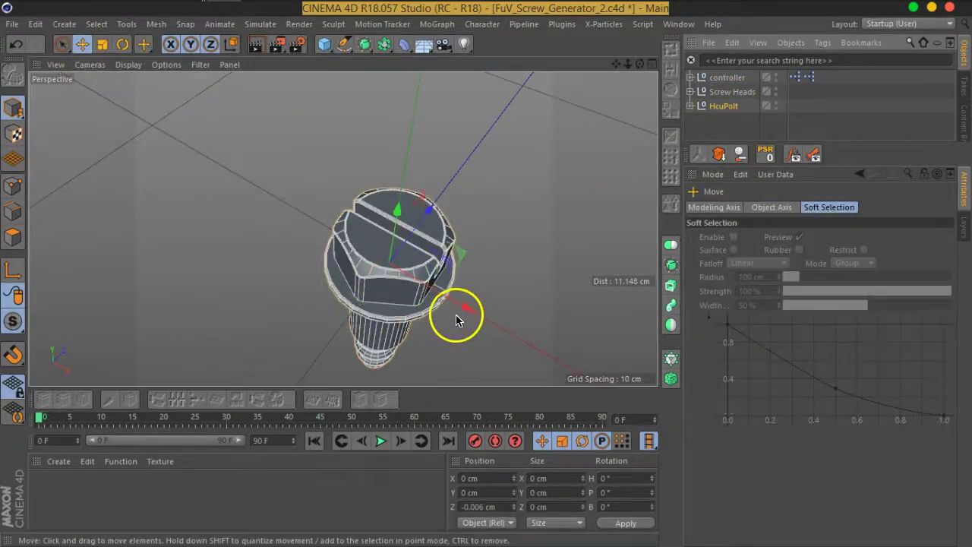
{"action": "left_click_drag", "start_coordinate": [456, 319], "coordinate": [314, 245]}
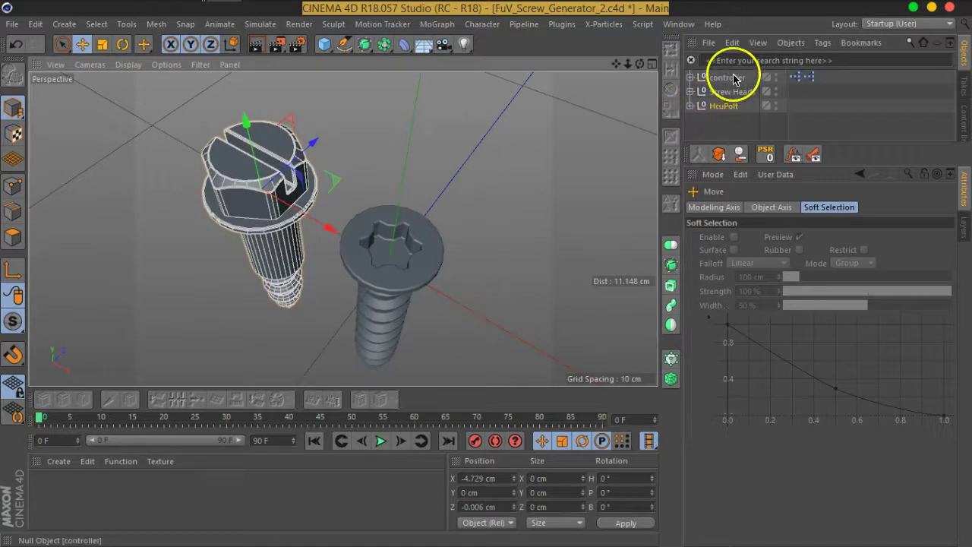
{"action": "left_click", "coordinate": [731, 77]}
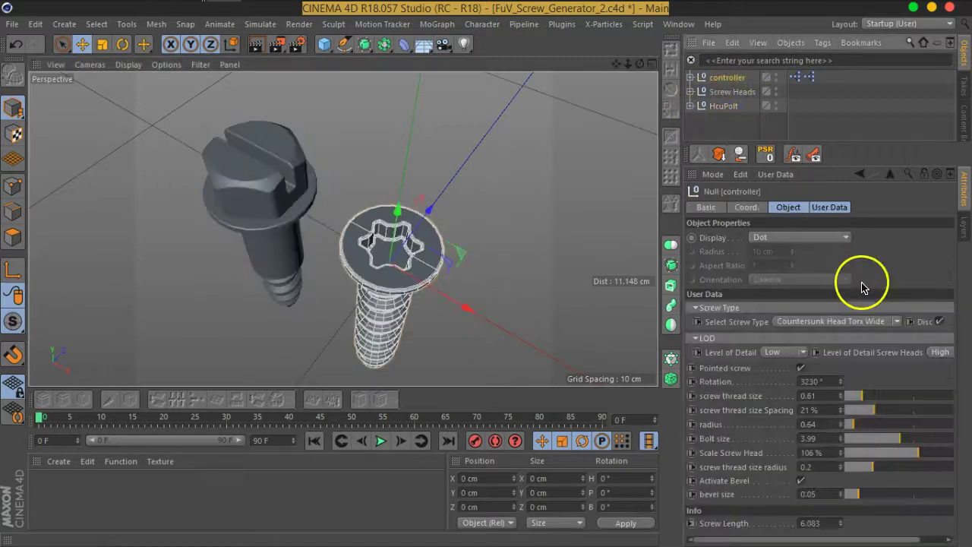
Set the controller's screw type to Round Head Allen, then to Hex Head Border Torx Wide
{"action": "left_click", "coordinate": [898, 321]}
{"action": "left_click", "coordinate": [846, 458]}
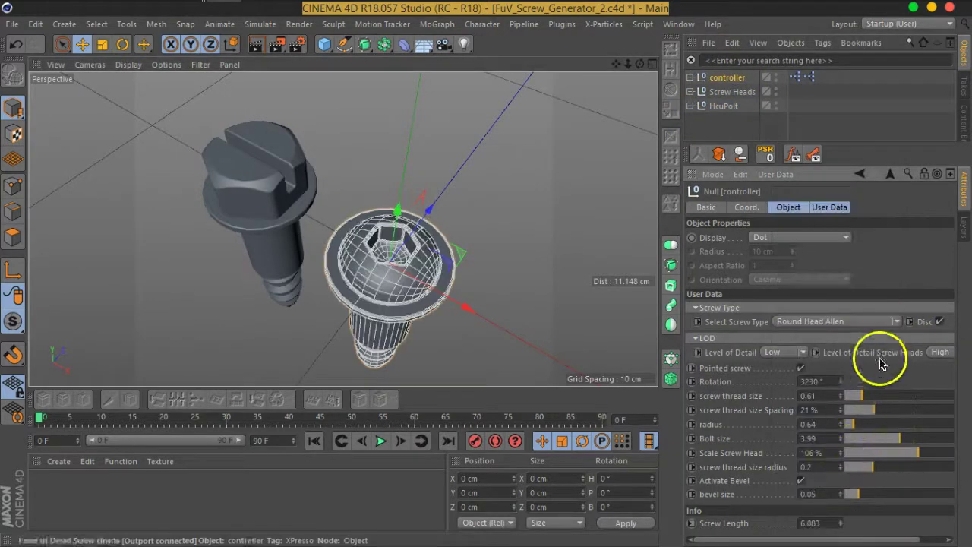
{"action": "left_click", "coordinate": [897, 321]}
{"action": "left_click", "coordinate": [833, 273]}
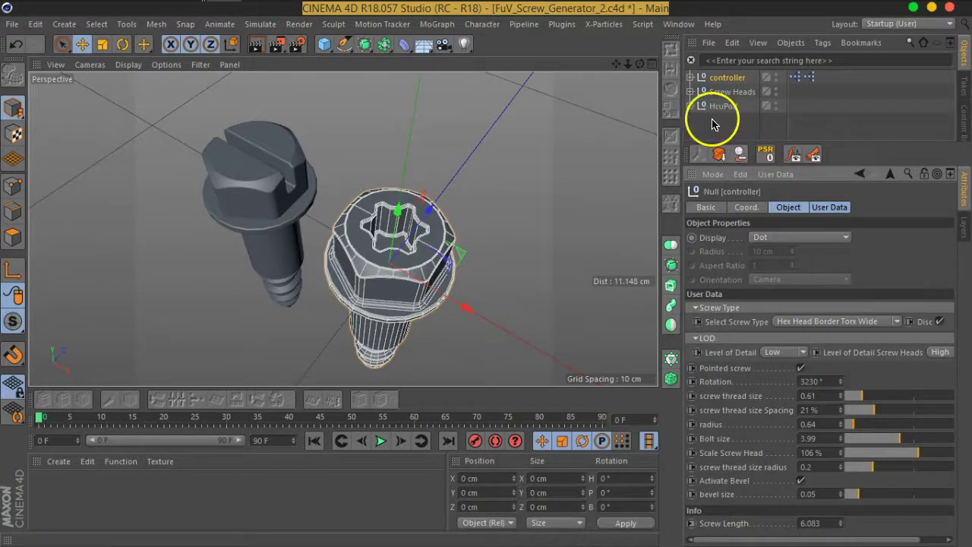
{"action": "scroll", "coordinate": [386, 260], "scroll_direction": "up", "scroll_amount": 2}
{"action": "scroll", "coordinate": [451, 268], "scroll_direction": "up", "scroll_amount": 2}
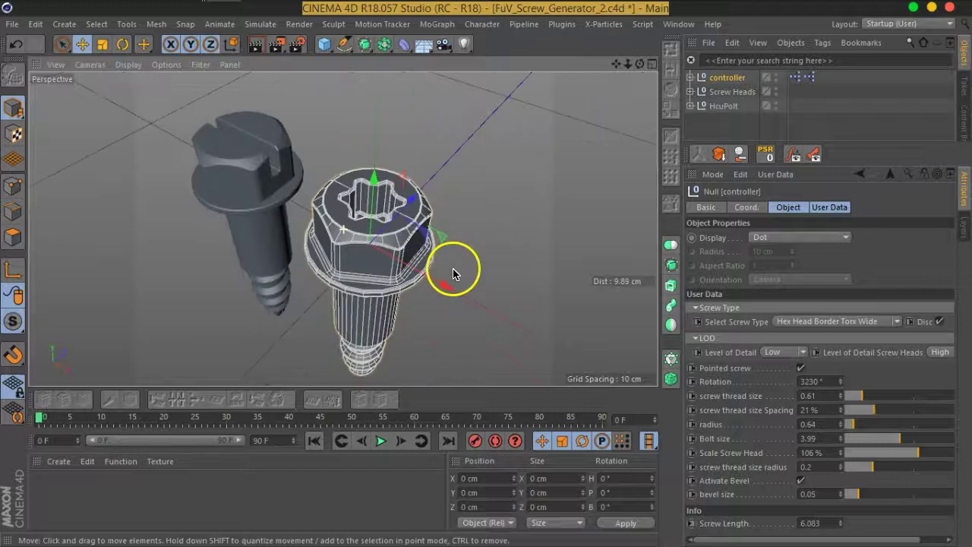
Copy Heads Instance, Top and Bottom below HcuPolt and group them into a null named StarcutPolt
{"action": "left_click", "coordinate": [691, 78]}
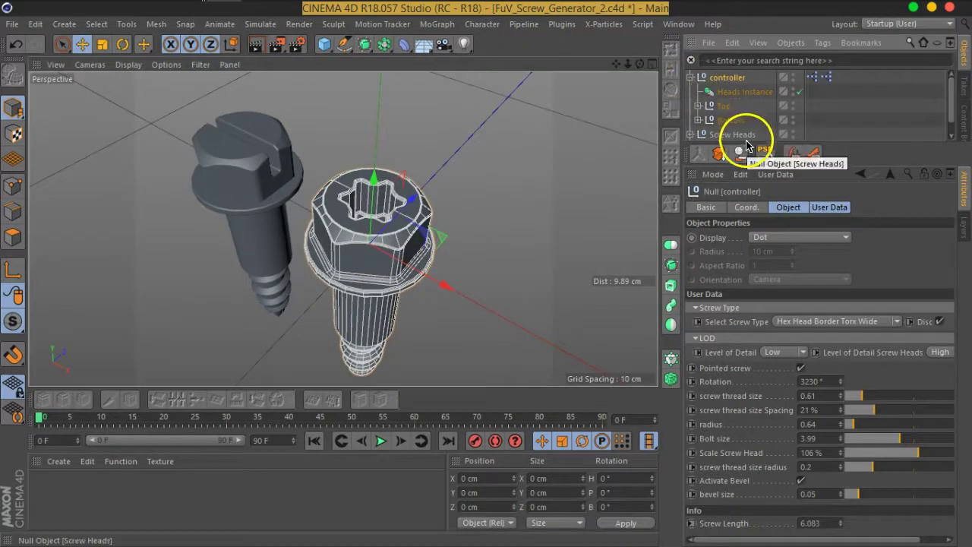
{"action": "left_click_drag", "start_coordinate": [750, 143], "coordinate": [748, 217]}
{"action": "left_click", "coordinate": [729, 120]}
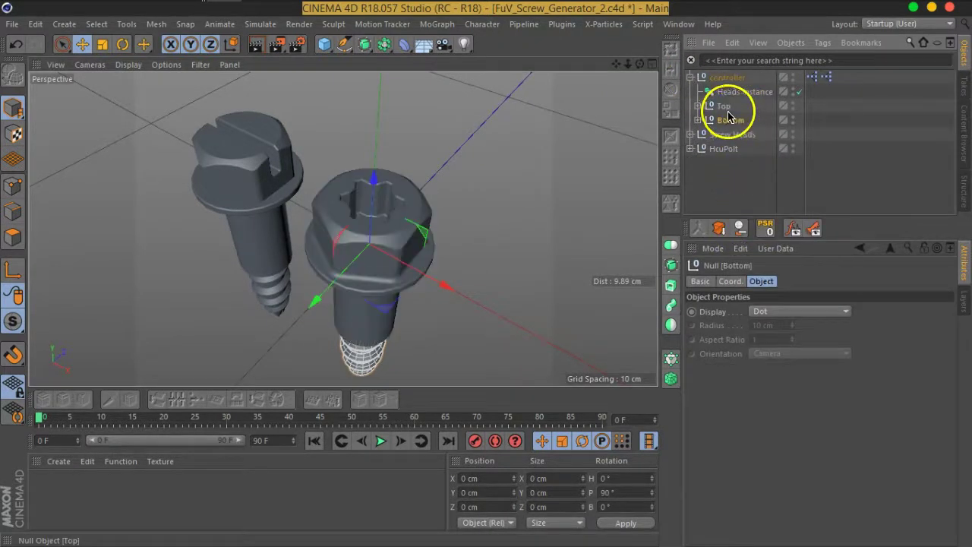
{"action": "left_click", "coordinate": [740, 92], "text": "shift"}
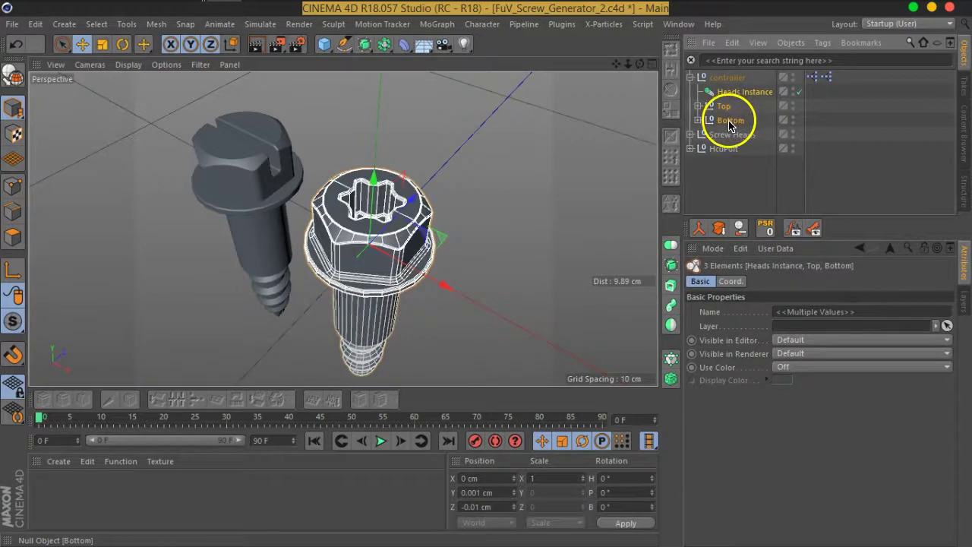
{"action": "left_click_drag", "start_coordinate": [729, 124], "coordinate": [734, 194], "text": "ctrl"}
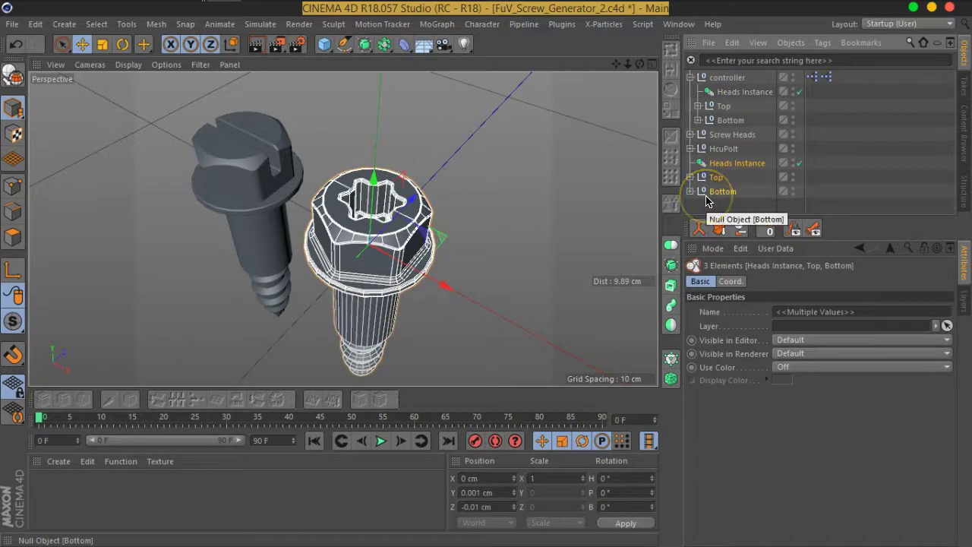
{"action": "key", "text": "alt+g"}
{"action": "double_click", "coordinate": [719, 163]}
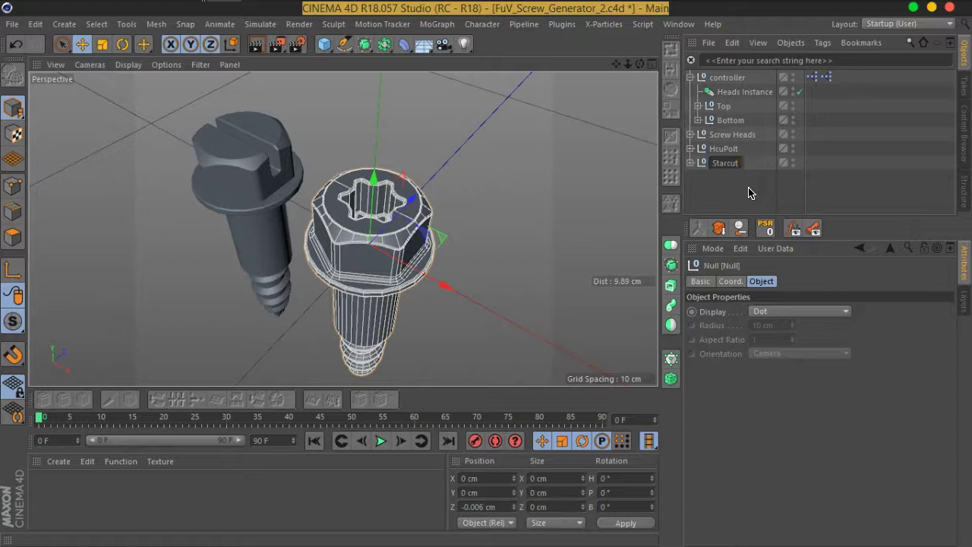
{"action": "key", "text": "Return"}
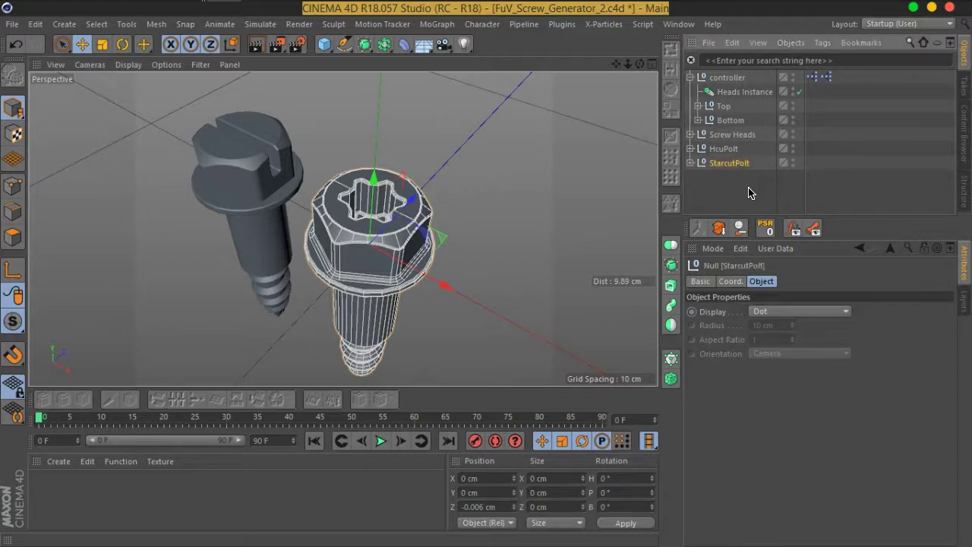
{"action": "left_click", "coordinate": [718, 148], "text": "ctrl"}
Save HcuPolt as an object preset named HcuPolt
{"action": "left_click", "coordinate": [690, 77]}
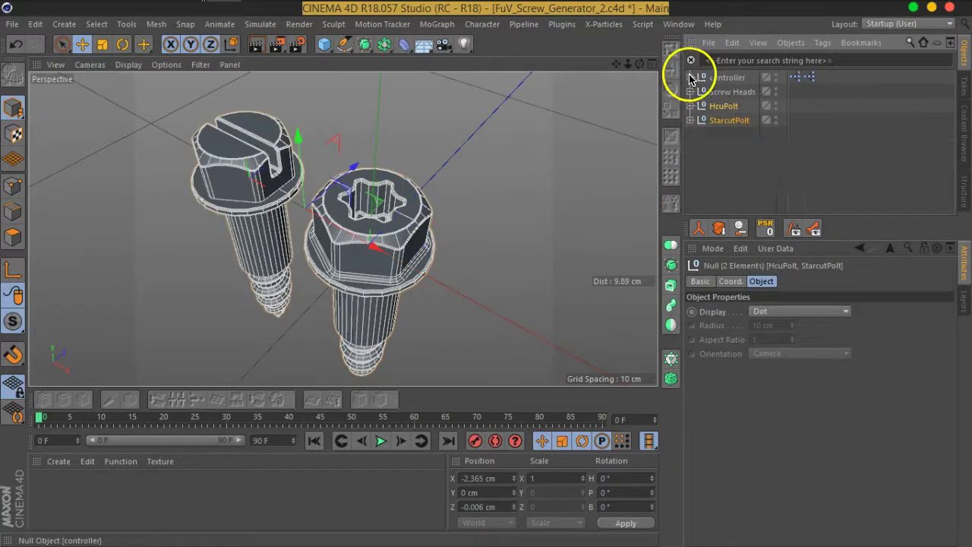
{"action": "left_click", "coordinate": [731, 43]}
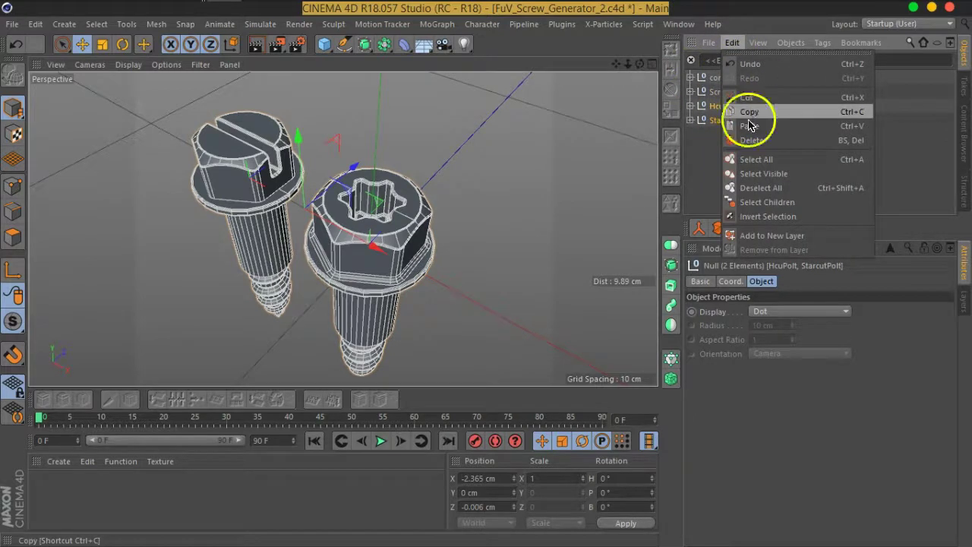
{"action": "left_click", "coordinate": [708, 43]}
{"action": "mouse_move", "coordinate": [751, 97]}
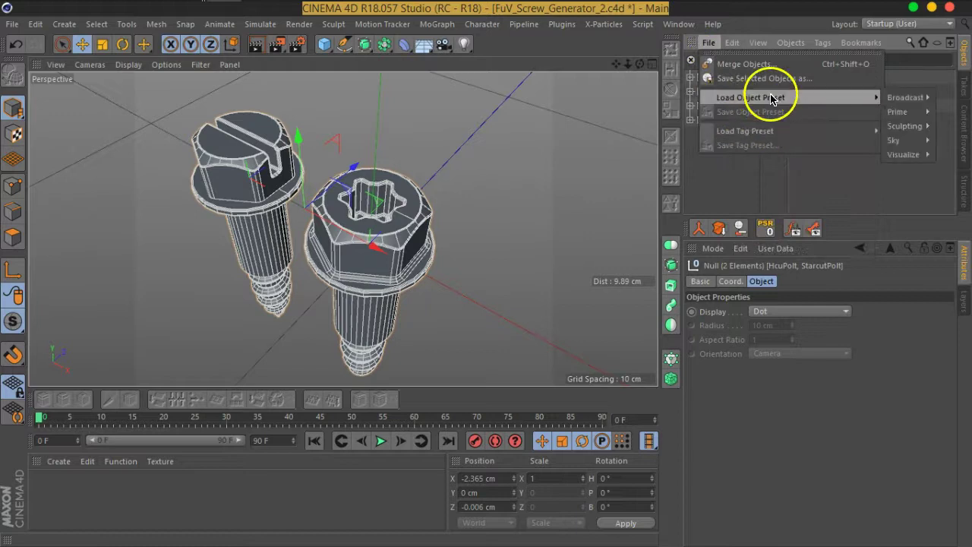
{"action": "left_click", "coordinate": [726, 113]}
{"action": "left_click", "coordinate": [725, 108]}
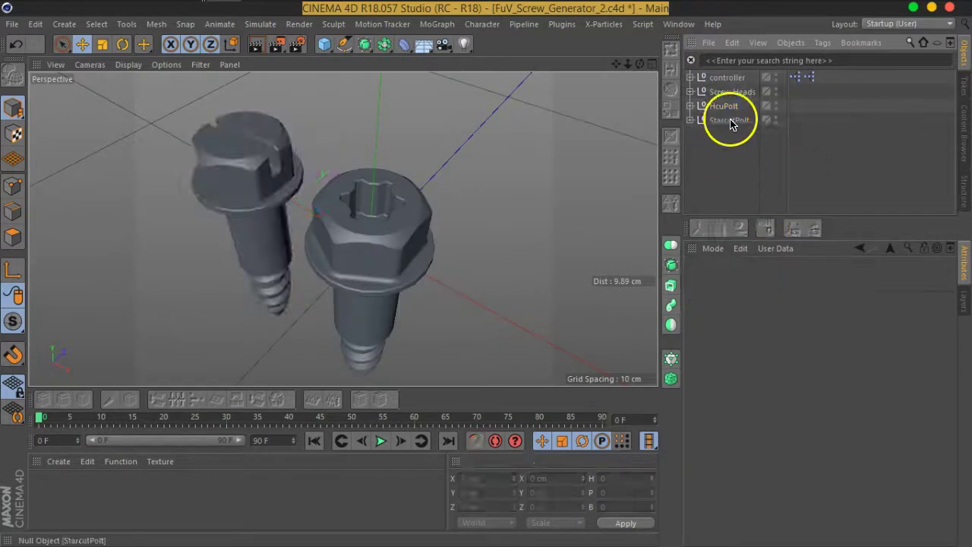
{"action": "left_click", "coordinate": [710, 42]}
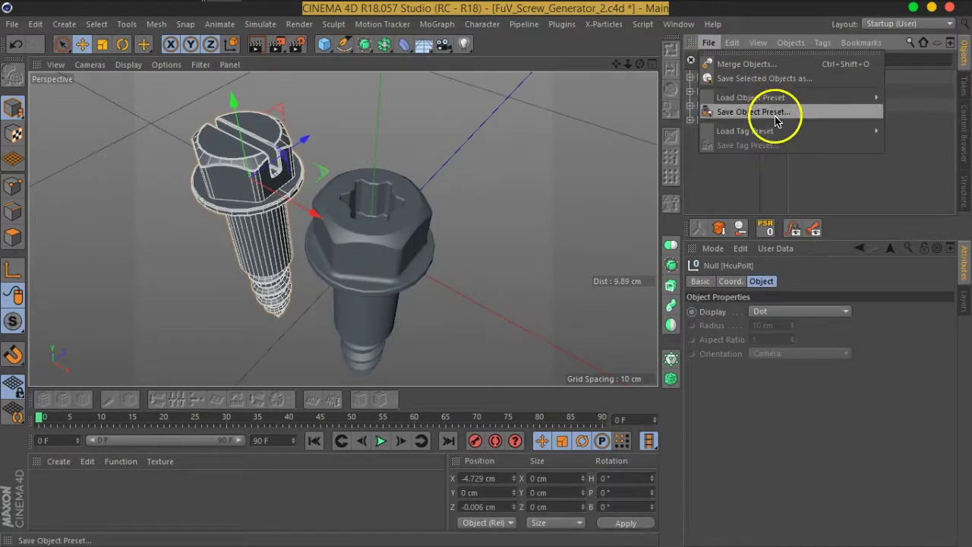
{"action": "left_click", "coordinate": [790, 113]}
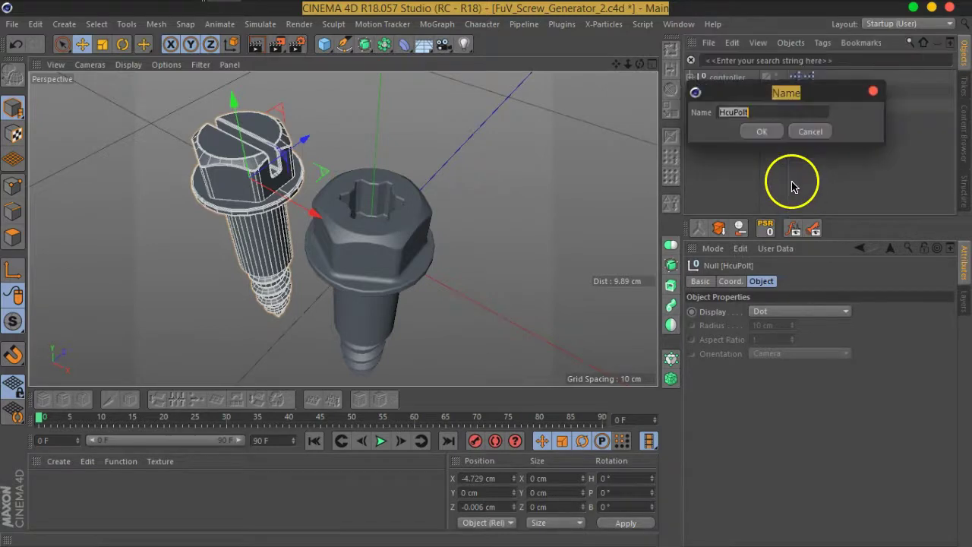
{"action": "left_click", "coordinate": [763, 132]}
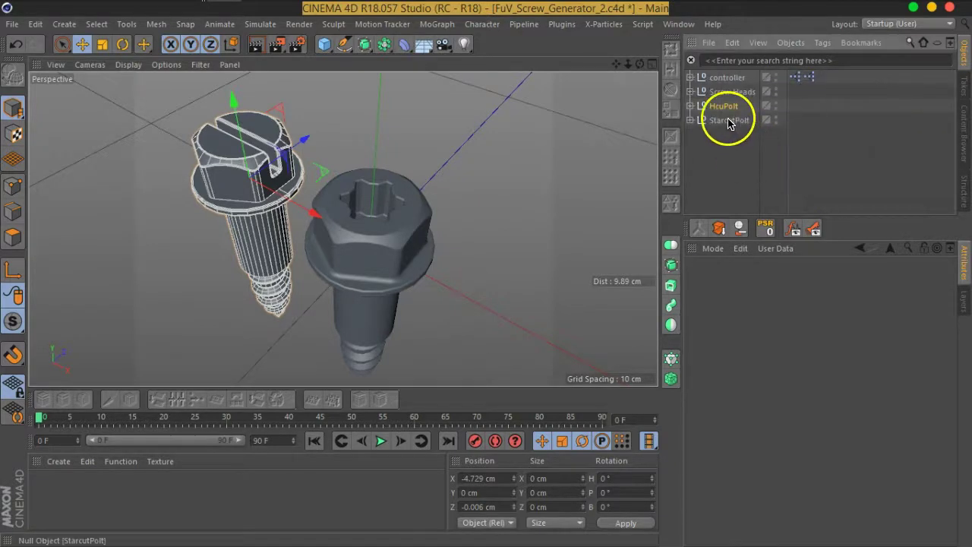
Save the StarcutPolt group as an object preset and return to the ToyCarTut scene
{"action": "left_click", "coordinate": [728, 120]}
{"action": "left_click", "coordinate": [709, 42]}
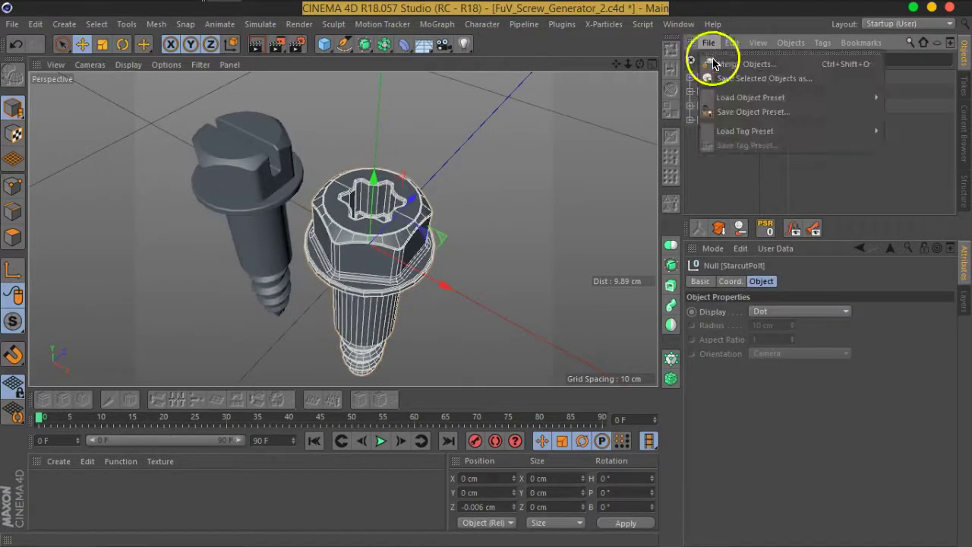
{"action": "left_click", "coordinate": [744, 114]}
{"action": "left_click", "coordinate": [717, 127]}
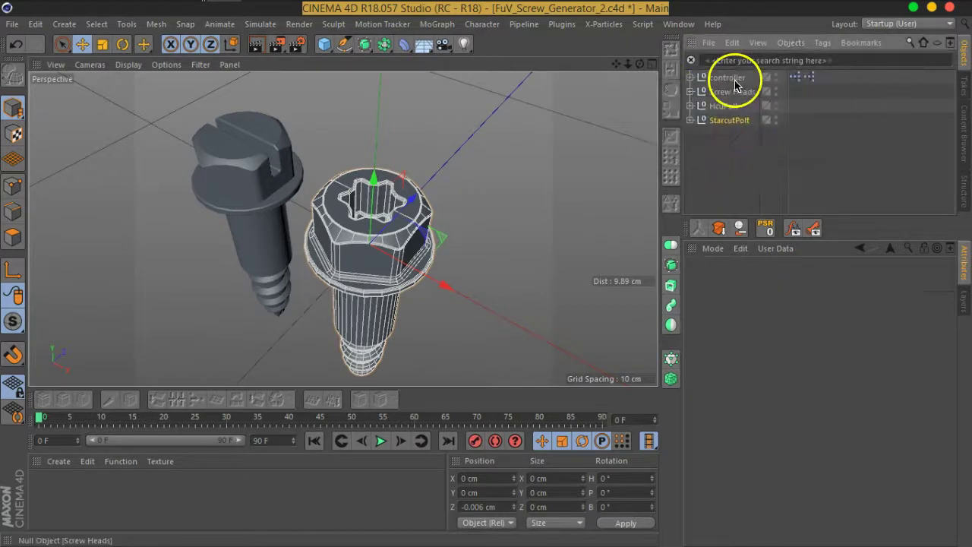
{"action": "left_click", "coordinate": [693, 28]}
{"action": "left_click", "coordinate": [706, 384]}
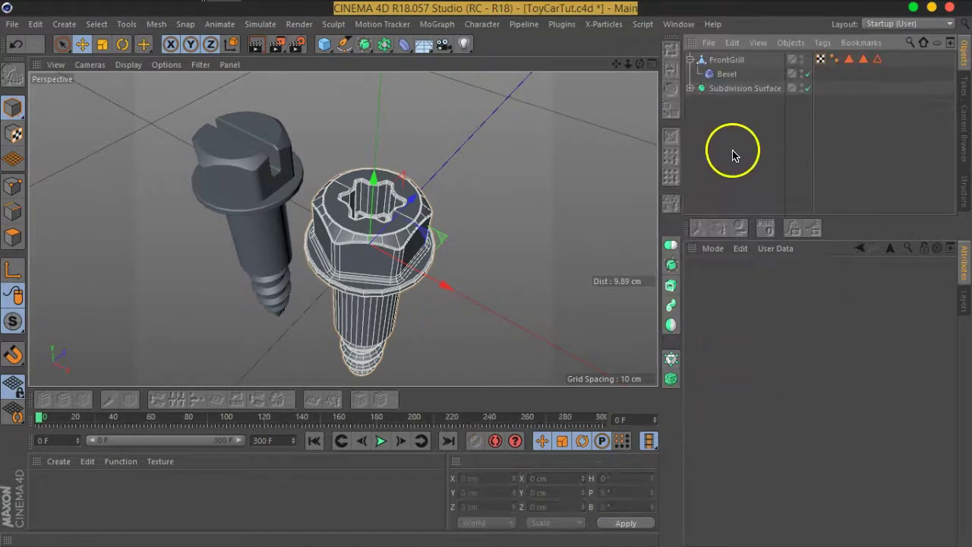
Check the saved HcuPolt and StarcutPolt presets in the Content Browser, then open the user object presets list
{"action": "left_click", "coordinate": [707, 42]}
{"action": "mouse_move", "coordinate": [904, 154]}
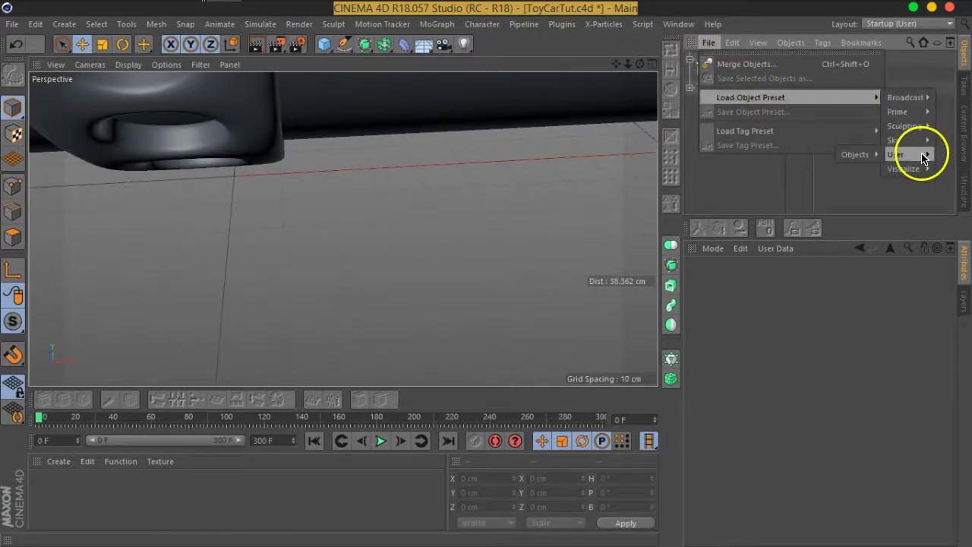
{"action": "left_click", "coordinate": [961, 133]}
{"action": "left_click", "coordinate": [965, 129]}
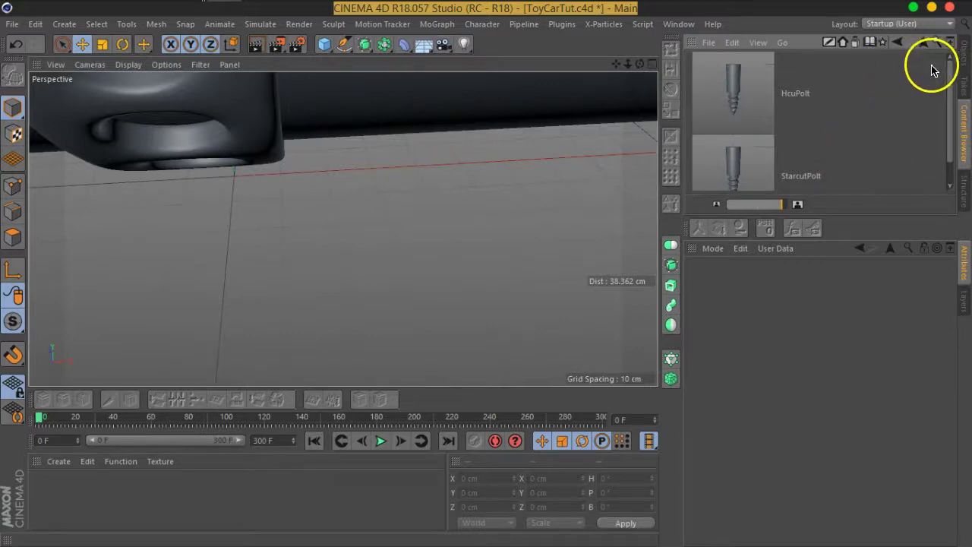
{"action": "right_click_drag", "start_coordinate": [876, 89], "coordinate": [822, 221]}
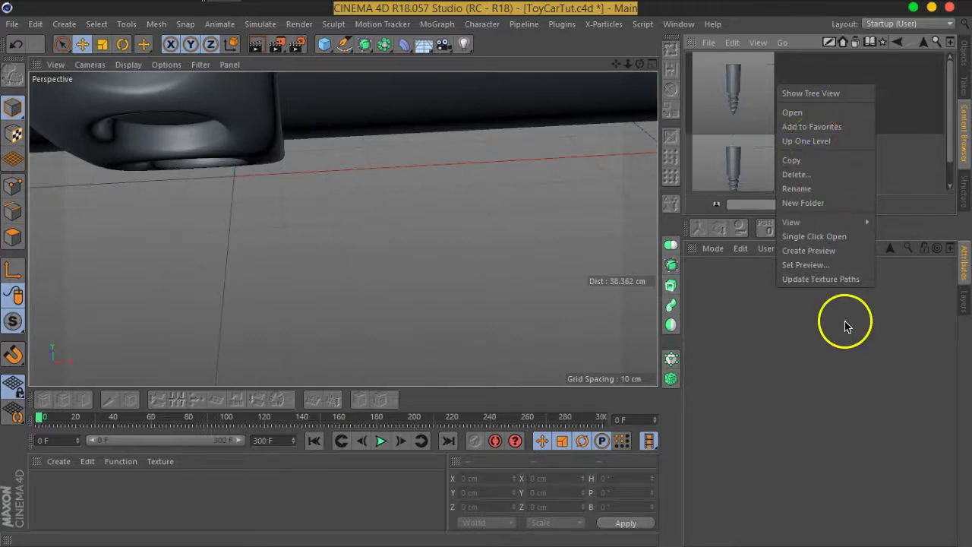
{"action": "left_click", "coordinate": [889, 199]}
{"action": "left_click_drag", "start_coordinate": [889, 216], "coordinate": [883, 294]}
{"action": "right_click", "coordinate": [828, 256]}
{"action": "left_click", "coordinate": [827, 221]}
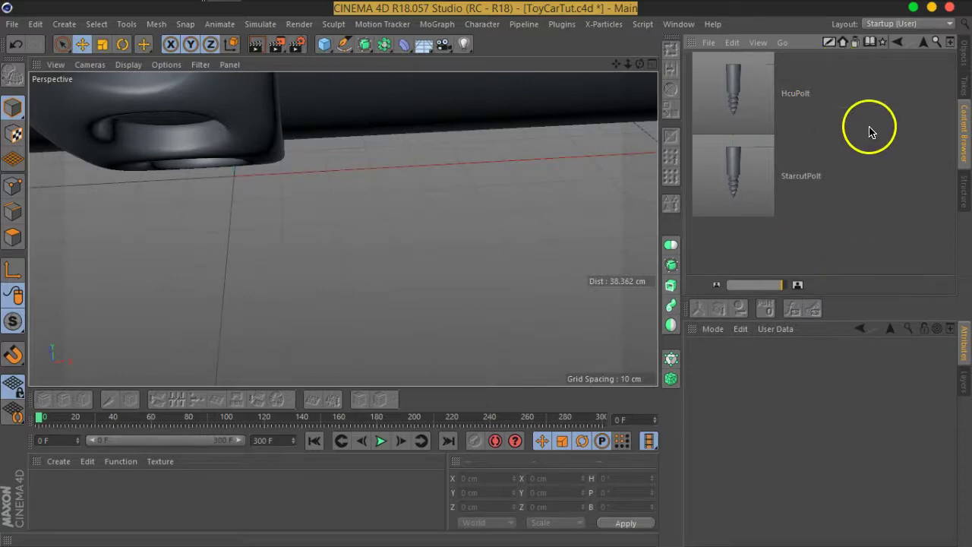
{"action": "left_click", "coordinate": [963, 54]}
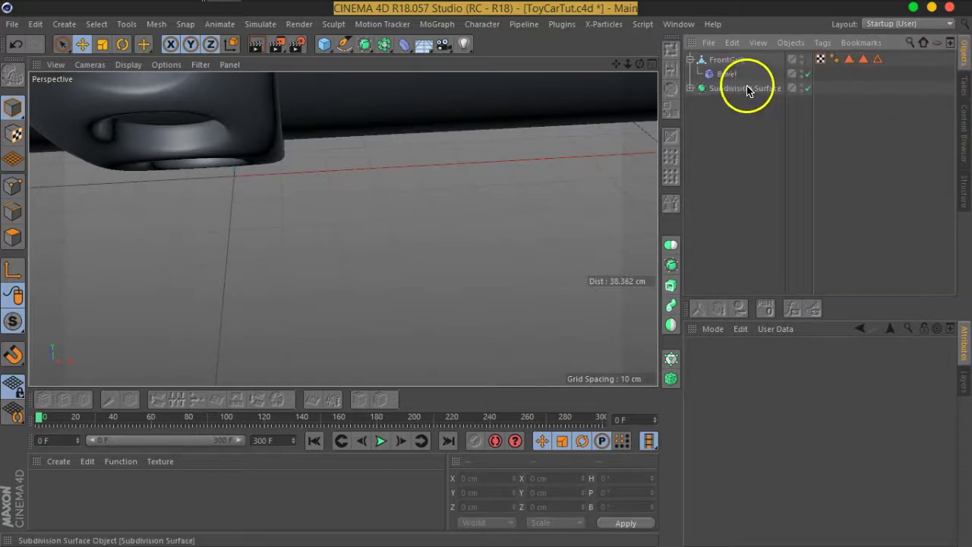
{"action": "left_click", "coordinate": [707, 43]}
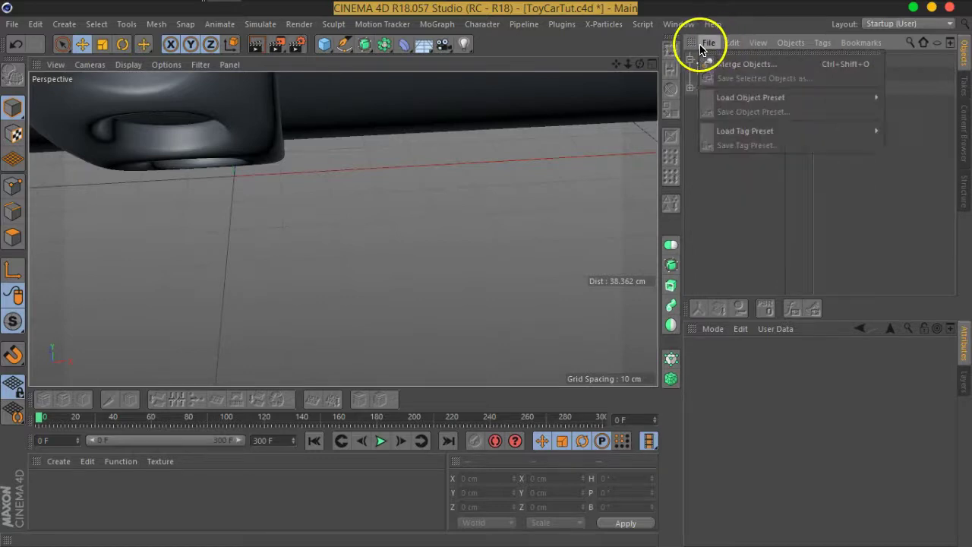
{"action": "mouse_move", "coordinate": [750, 98]}
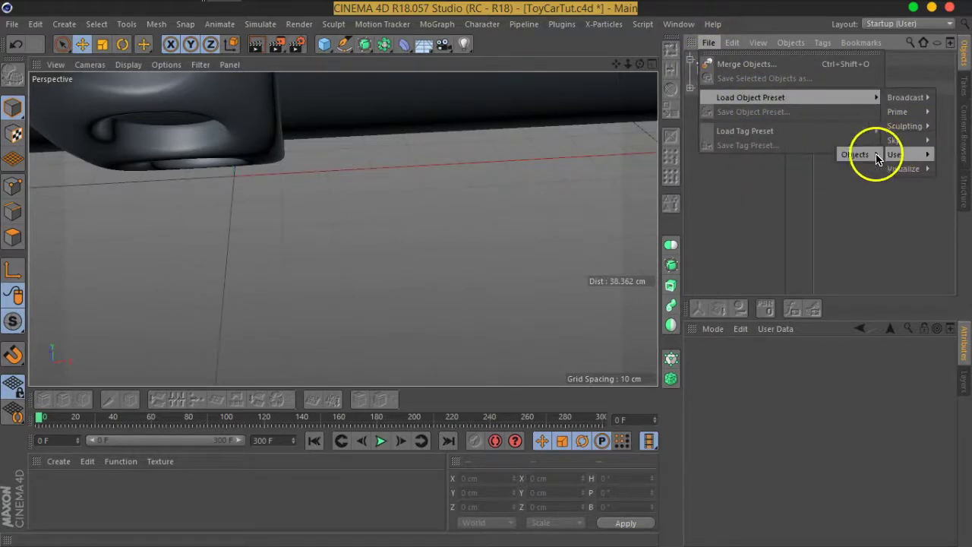
Load the HcuPolt preset, move it about 32 cm on Z, inspect its Heads Instance, then delete it
{"action": "left_click", "coordinate": [902, 156]}
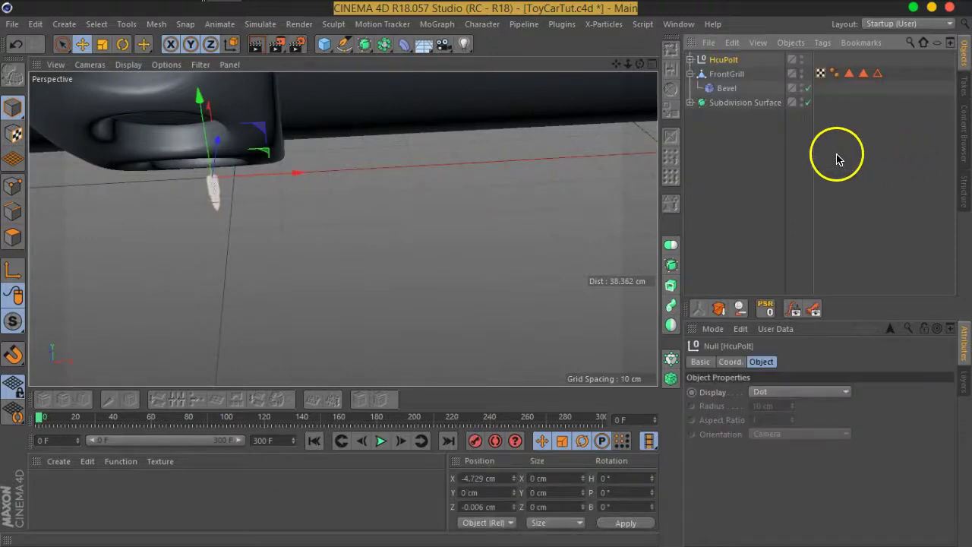
{"action": "mouse_move", "coordinate": [221, 147]}
{"action": "left_mouse_down"}
{"action": "mouse_move", "coordinate": [268, 255]}
{"action": "mouse_move", "coordinate": [239, 238]}
{"action": "mouse_move", "coordinate": [263, 261]}
{"action": "left_mouse_up"}
{"action": "left_click", "coordinate": [690, 59]}
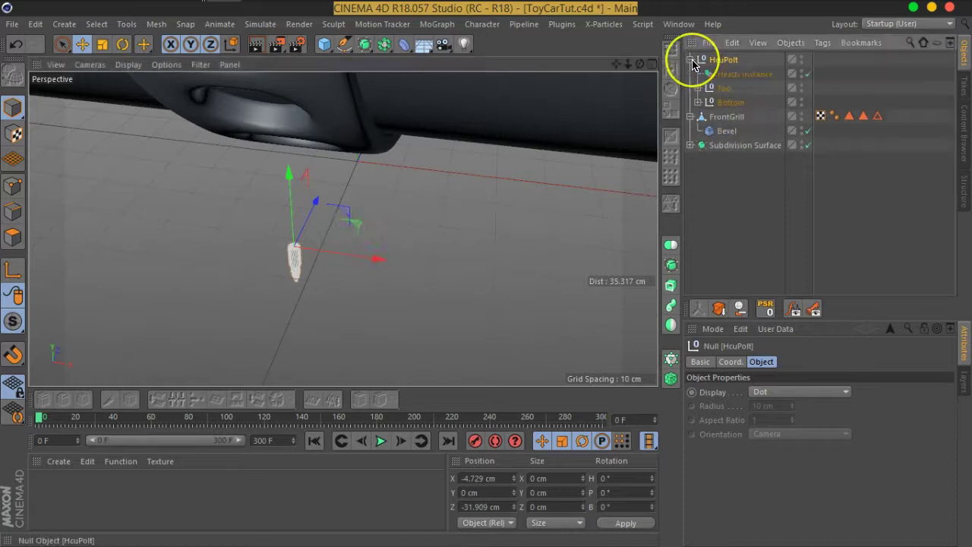
{"action": "left_click", "coordinate": [728, 76]}
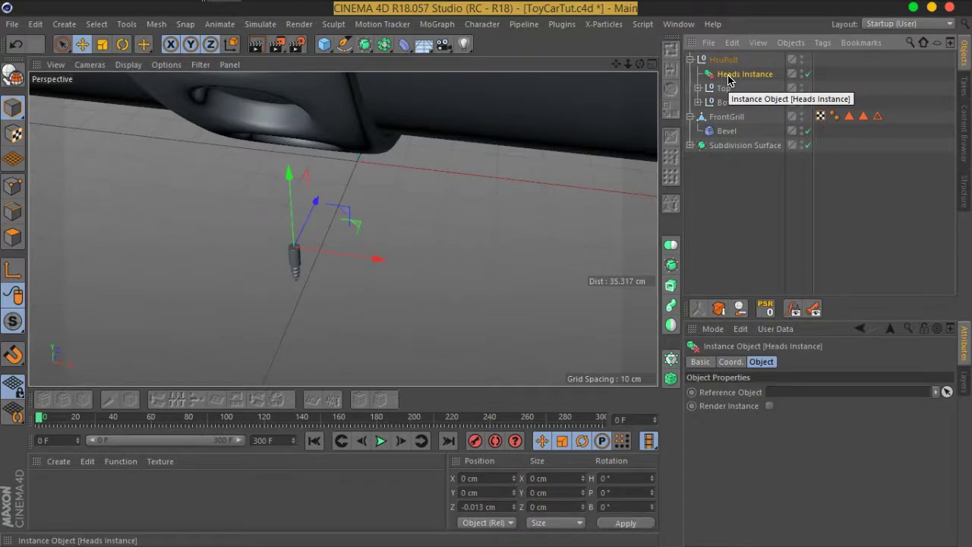
{"action": "left_click", "coordinate": [724, 61]}
{"action": "key", "text": "Delete"}
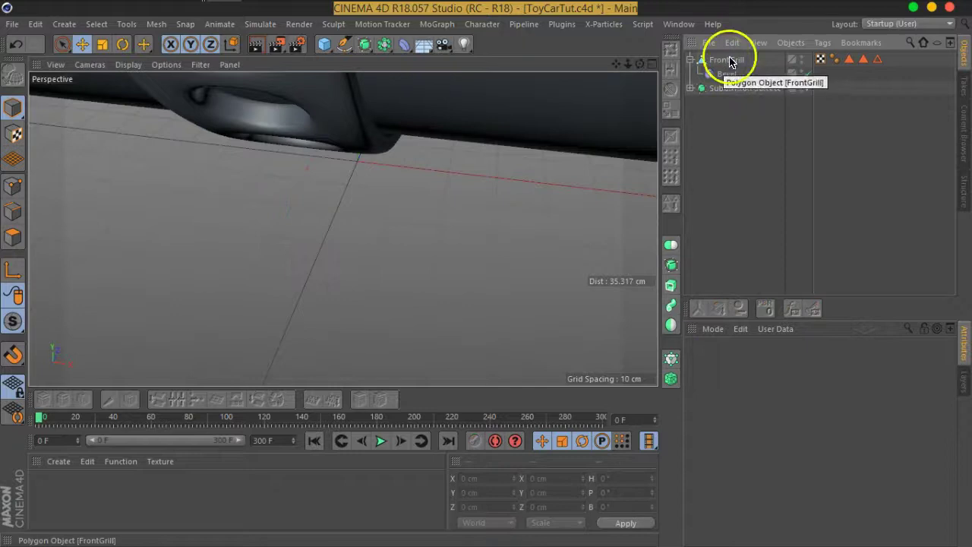
In FuV_Screw_Generator_2, convert StarcutPolt's Heads Instance into an editable polygon object with C
{"action": "left_click", "coordinate": [683, 25]}
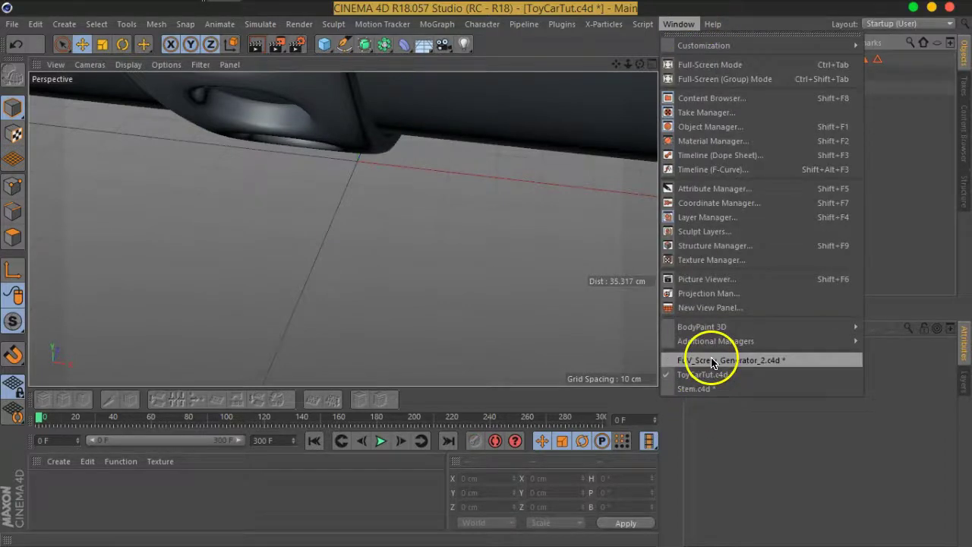
{"action": "left_click", "coordinate": [711, 360]}
{"action": "left_click", "coordinate": [738, 164]}
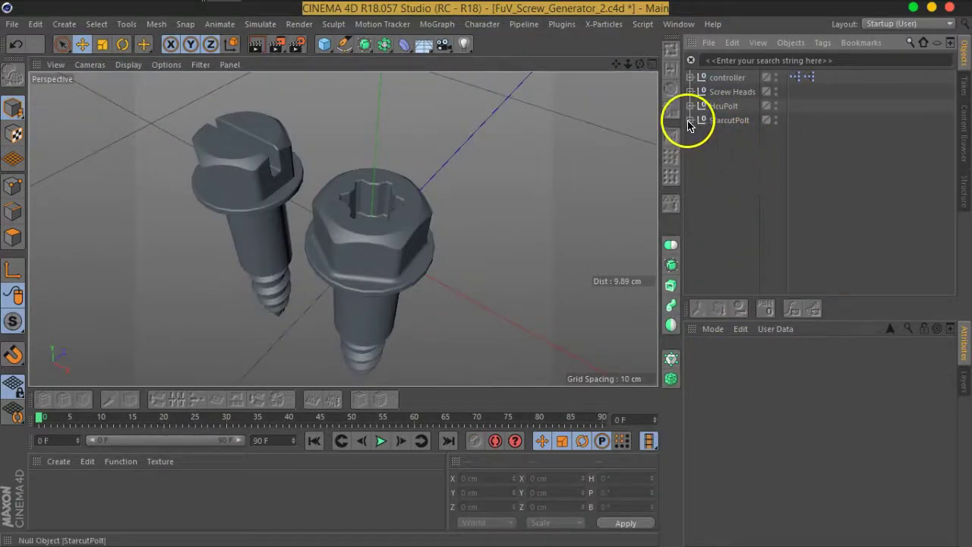
{"action": "left_click", "coordinate": [691, 121]}
{"action": "left_click", "coordinate": [744, 137]}
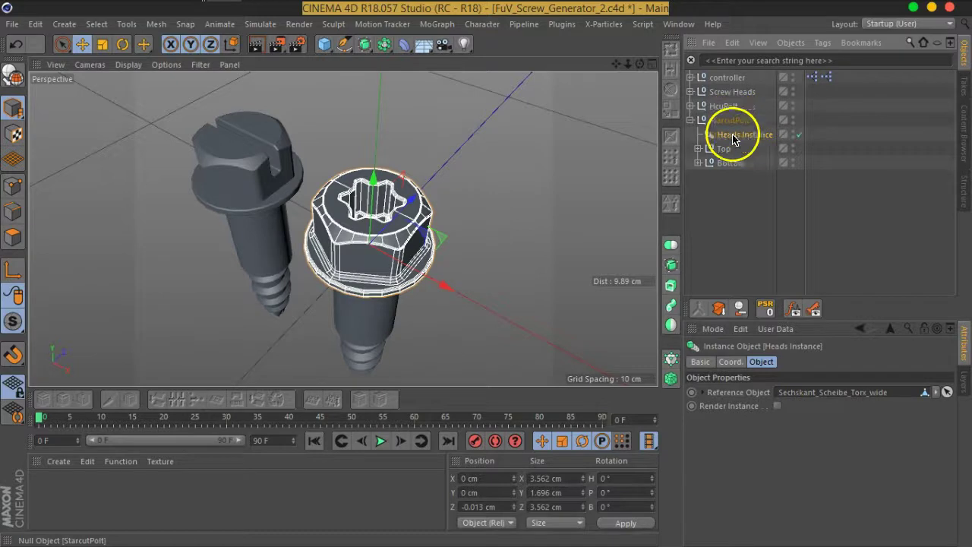
{"action": "key", "text": "c"}
{"action": "left_click", "coordinate": [743, 209]}
{"action": "left_click", "coordinate": [741, 137]}
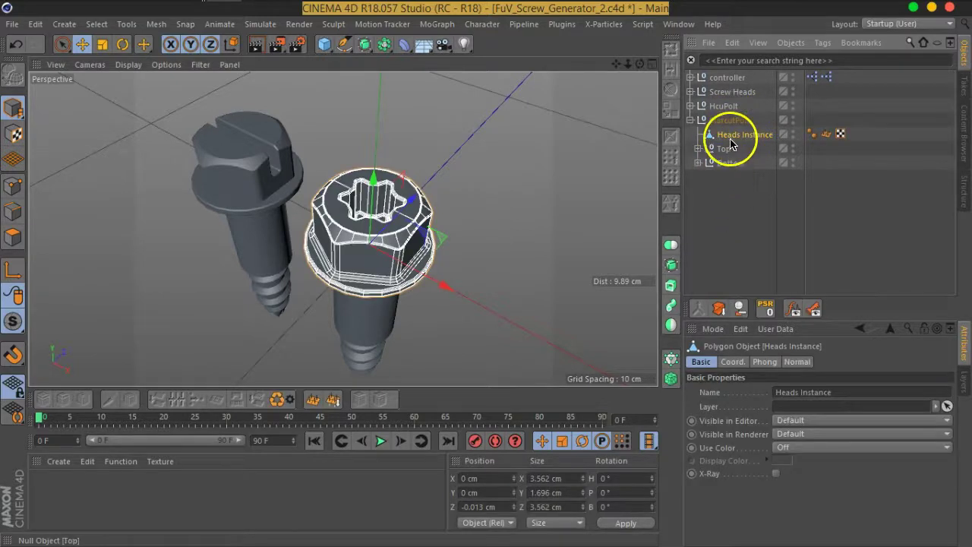
Select HcuPolt's head and check its Top and Bottom groups, then collapse the hierarchy
{"action": "left_click", "coordinate": [691, 106]}
{"action": "left_click", "coordinate": [743, 121]}
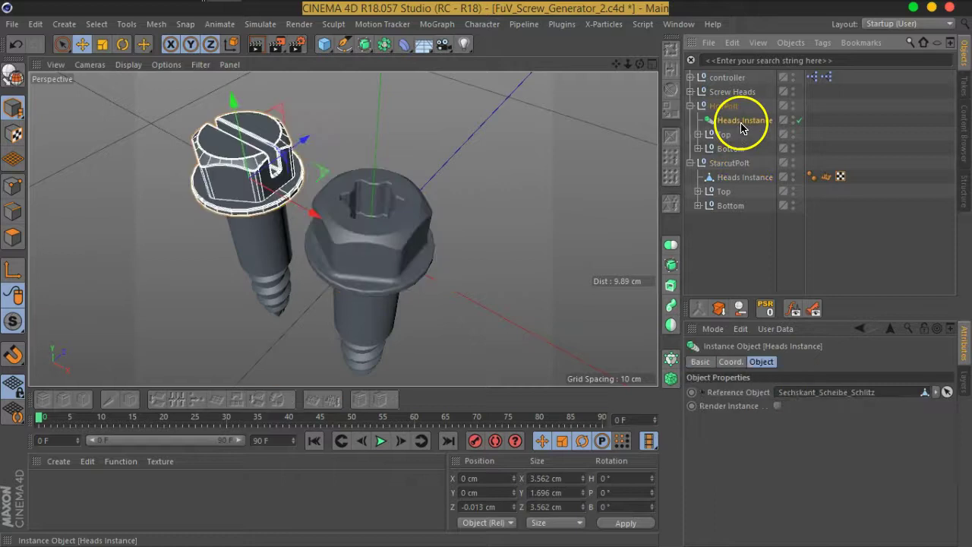
{"action": "left_click", "coordinate": [698, 134]}
{"action": "left_click", "coordinate": [698, 163]}
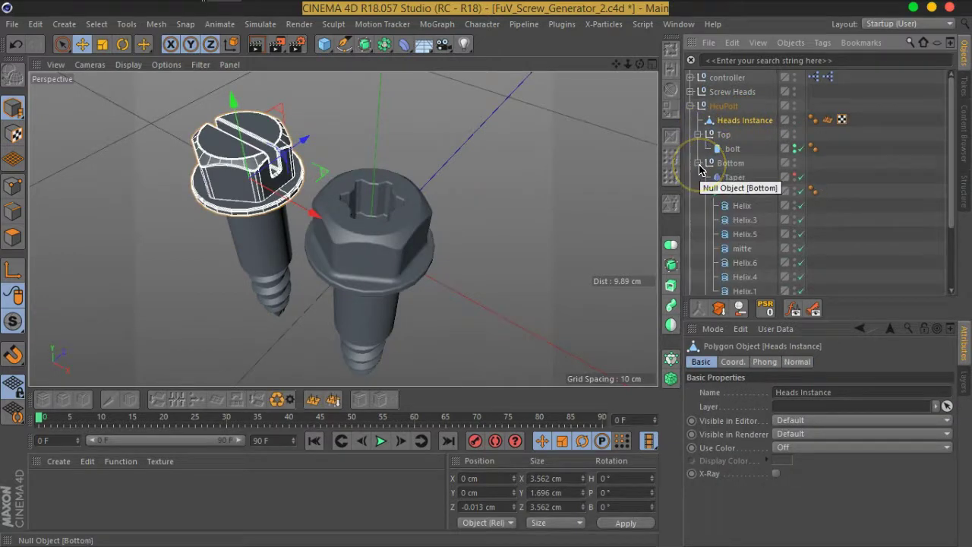
{"action": "left_click", "coordinate": [699, 163]}
{"action": "left_click", "coordinate": [698, 134]}
{"action": "left_click", "coordinate": [693, 109]}
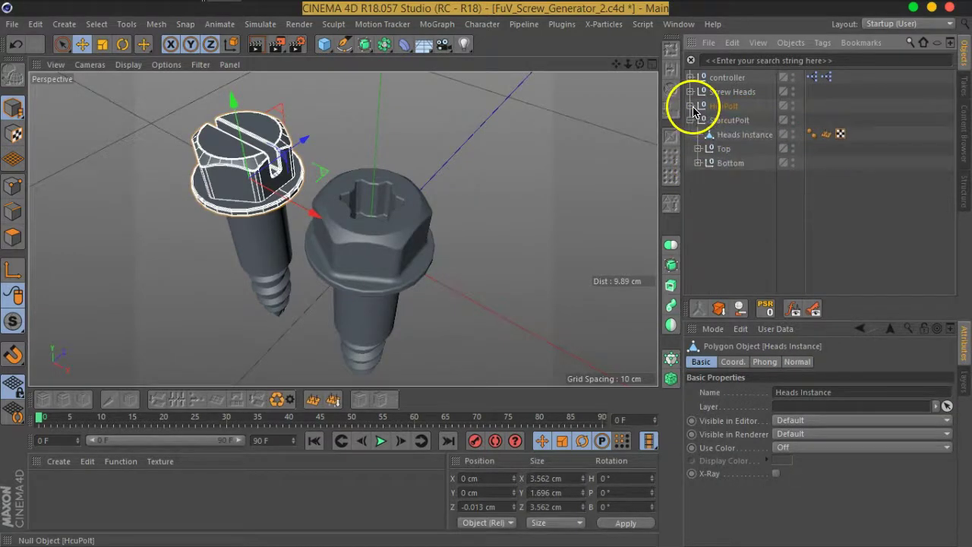
{"action": "left_click", "coordinate": [693, 120]}
Save the HcuPolt and StarcutPolt nulls as new object presets
{"action": "left_click", "coordinate": [723, 105]}
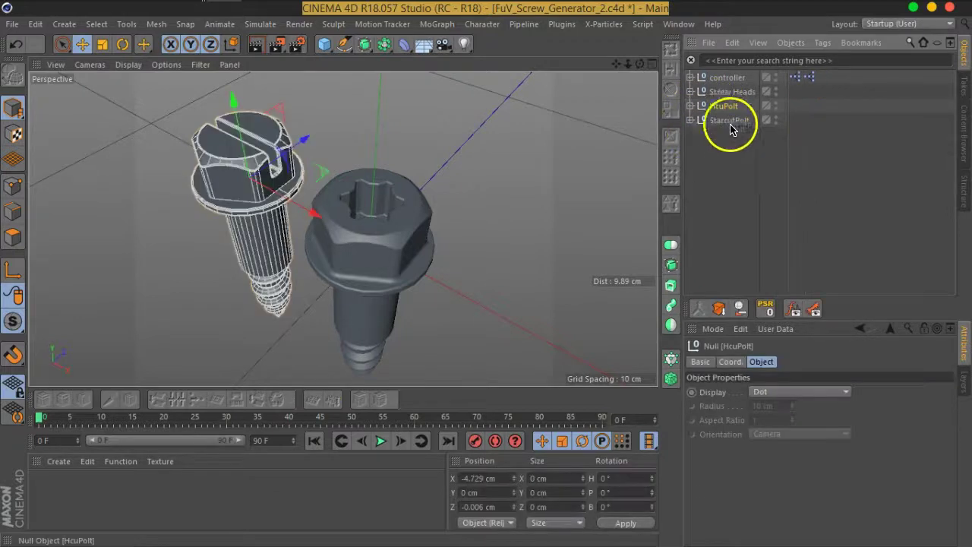
{"action": "left_click", "coordinate": [708, 44]}
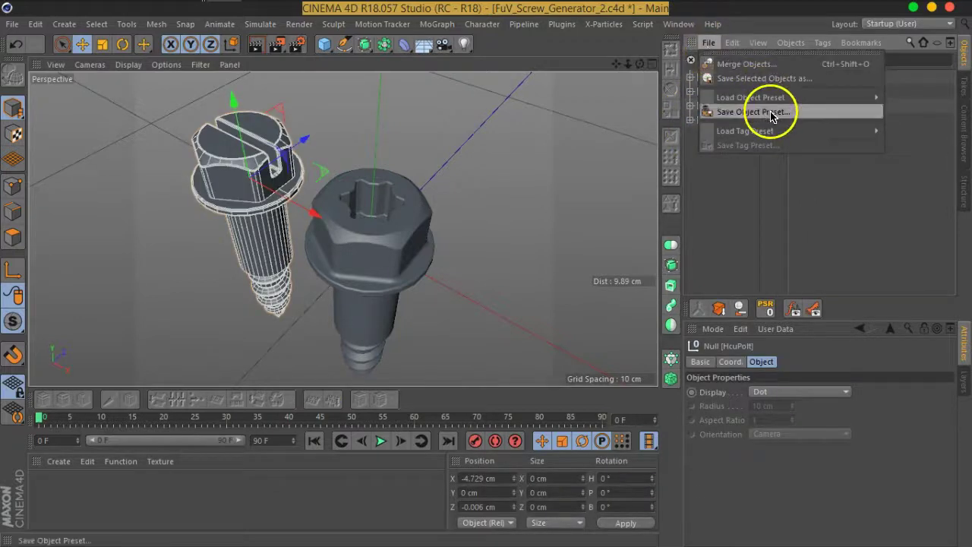
{"action": "left_click", "coordinate": [752, 112]}
{"action": "left_click", "coordinate": [744, 135]}
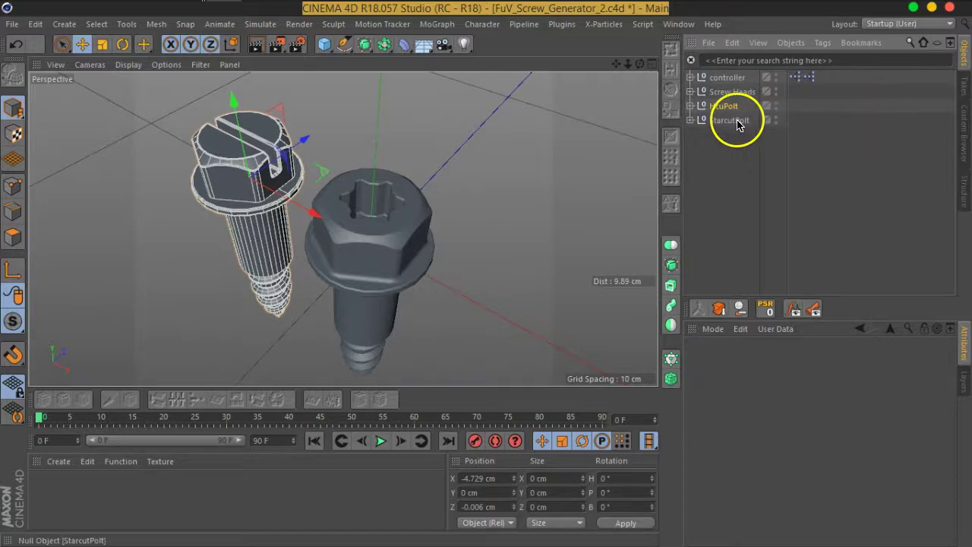
{"action": "left_click", "coordinate": [737, 121]}
{"action": "left_click", "coordinate": [708, 43]}
{"action": "left_click", "coordinate": [735, 112]}
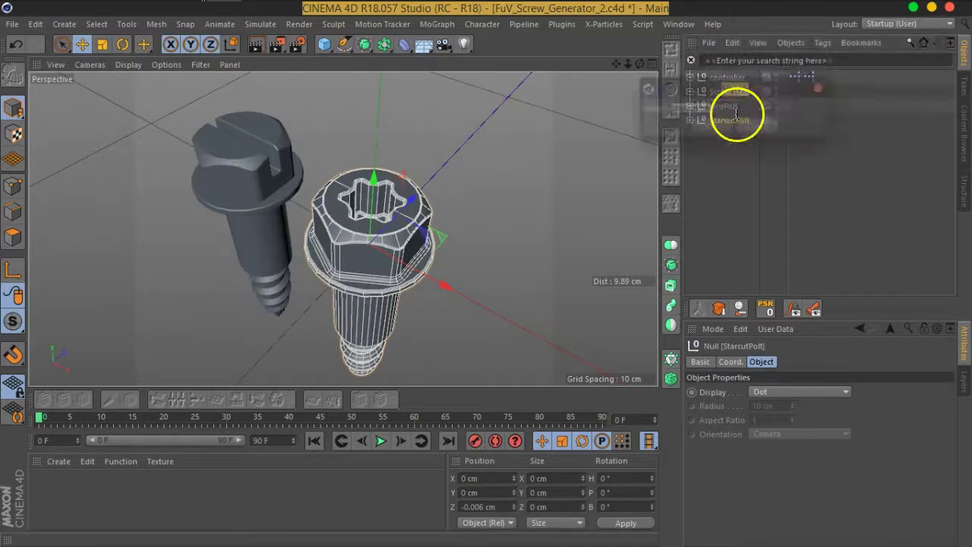
{"action": "left_click", "coordinate": [706, 135]}
In ToyCarTut, delete the old HcuPolt and StarcutPolt presets from the Content Browser
{"action": "left_click", "coordinate": [679, 24]}
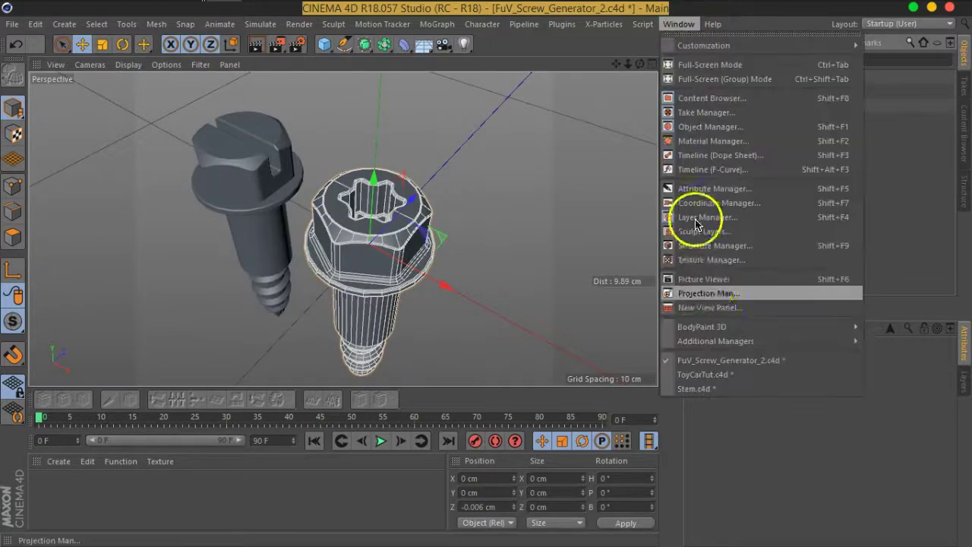
{"action": "left_click", "coordinate": [718, 374]}
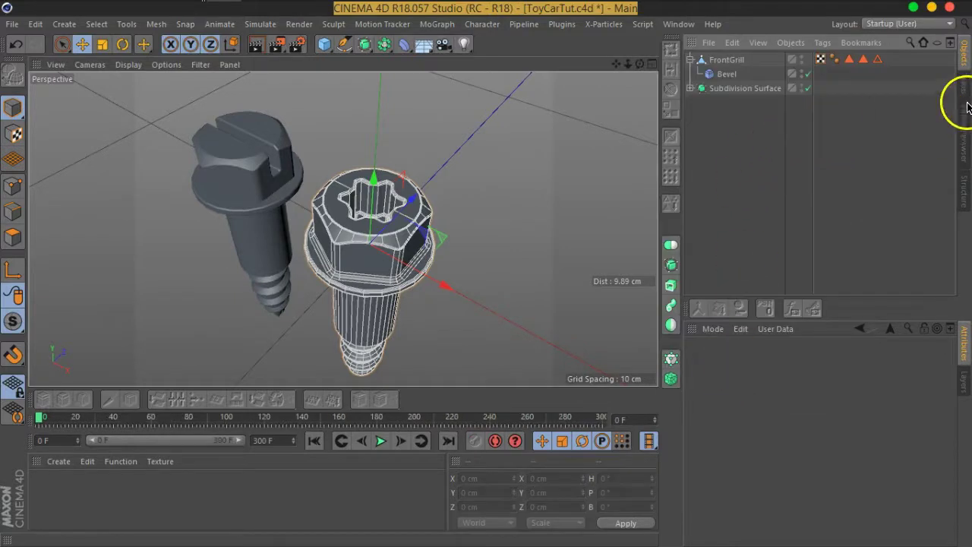
{"action": "left_click", "coordinate": [965, 120]}
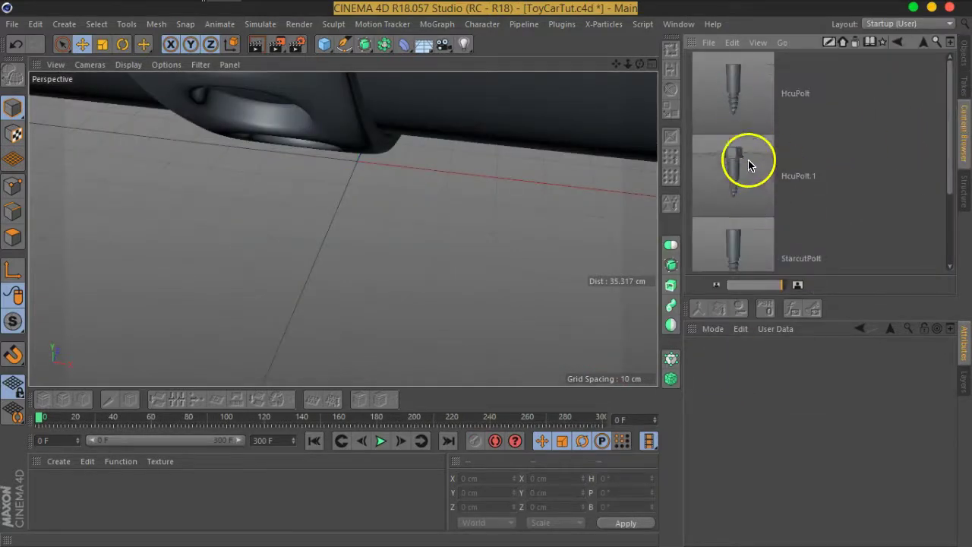
{"action": "left_click", "coordinate": [741, 91]}
{"action": "right_click", "coordinate": [732, 115]}
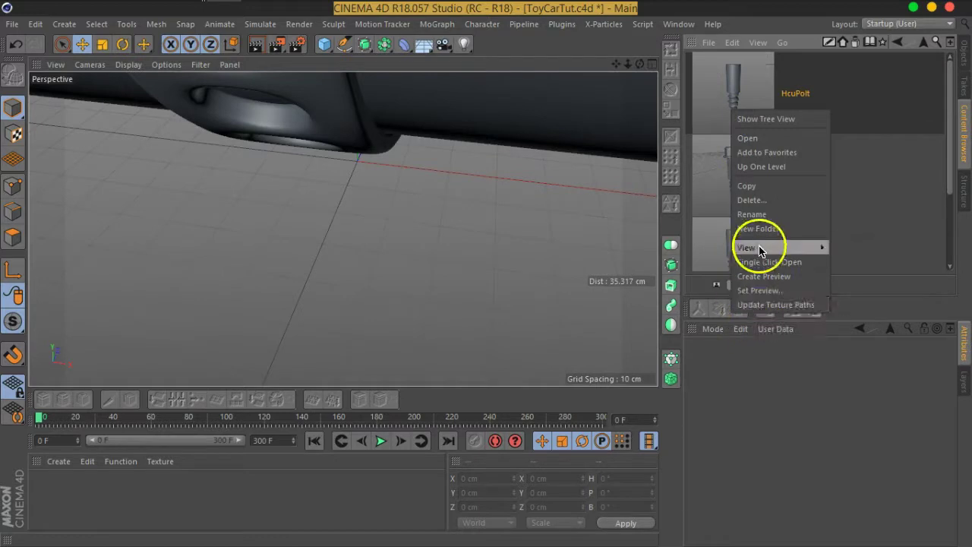
{"action": "left_click", "coordinate": [754, 206]}
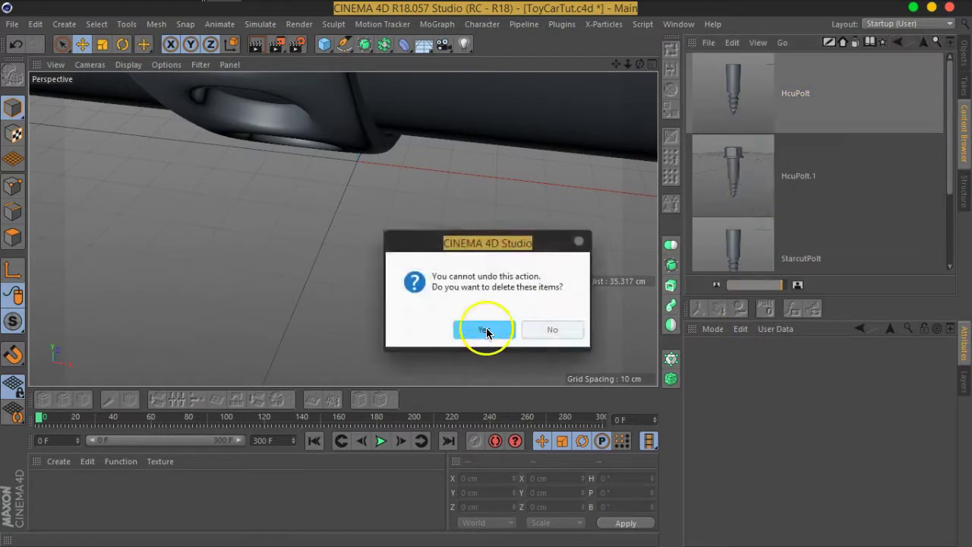
{"action": "left_click", "coordinate": [486, 332]}
{"action": "right_click", "coordinate": [737, 164]}
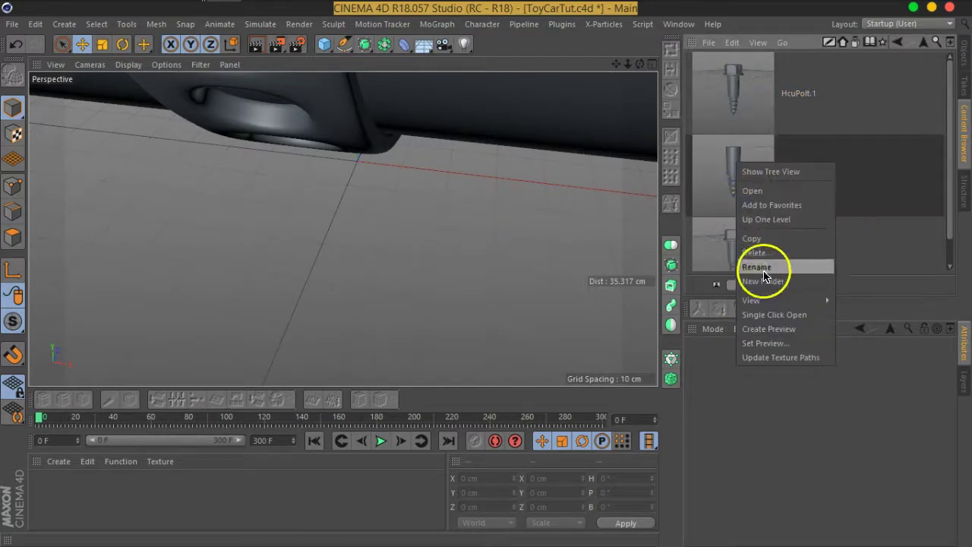
{"action": "left_click", "coordinate": [755, 259]}
{"action": "left_click", "coordinate": [503, 329]}
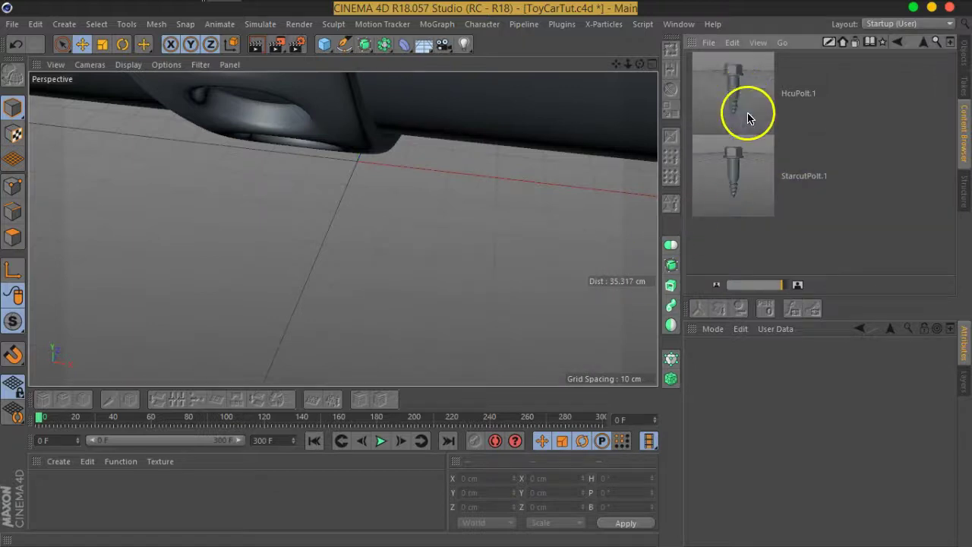
{"action": "left_click", "coordinate": [733, 93]}
{"action": "left_click", "coordinate": [735, 175]}
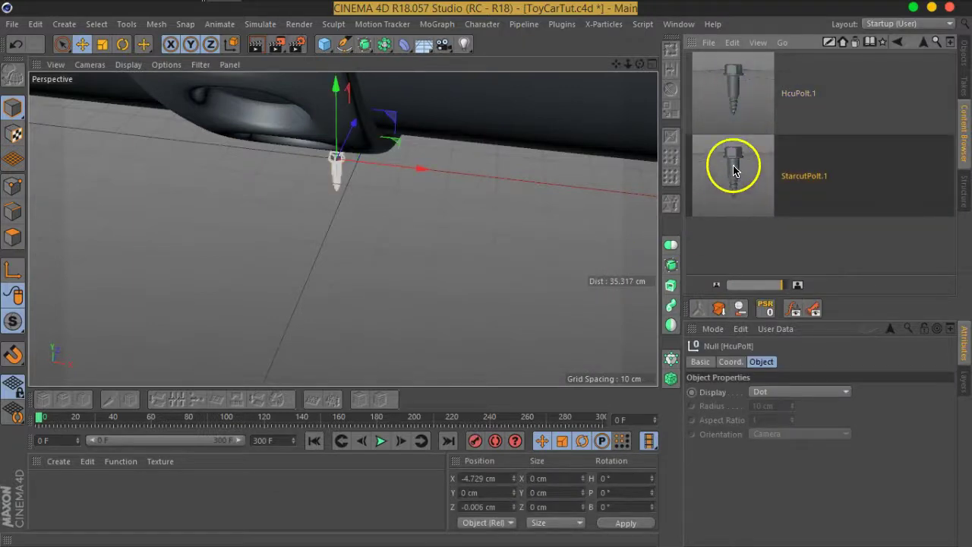
Drag the StarcutPolt preset into the viewport beside the HcuPolt bolt
{"action": "left_click_drag", "start_coordinate": [733, 170], "coordinate": [537, 230]}
{"action": "scroll", "coordinate": [469, 208], "scroll_direction": "down", "scroll_amount": 3}
{"action": "scroll", "coordinate": [469, 207], "scroll_direction": "down", "scroll_amount": 3}
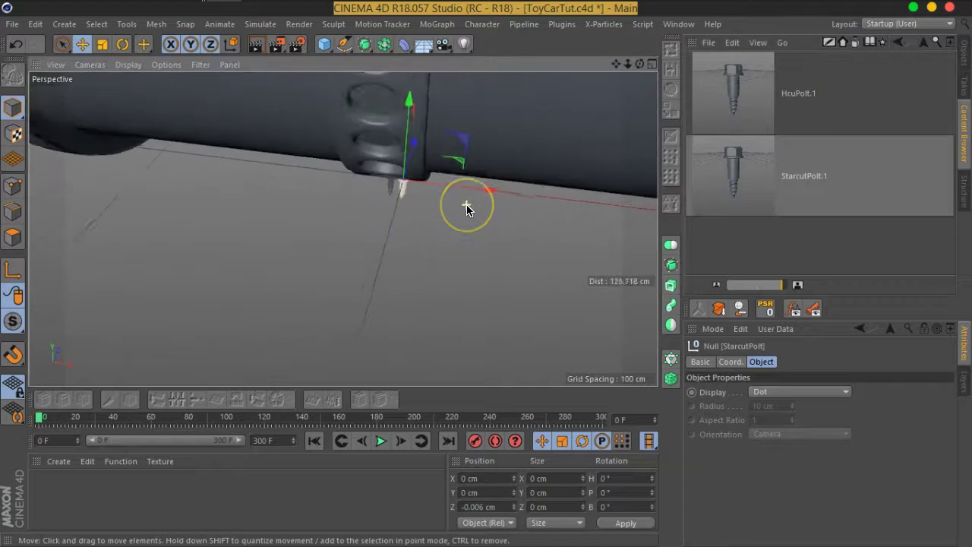
{"action": "scroll", "coordinate": [467, 209], "scroll_direction": "down", "scroll_amount": 3}
{"action": "scroll", "coordinate": [466, 208], "scroll_direction": "down", "scroll_amount": 3}
{"action": "mouse_move", "coordinate": [466, 206]}
{"action": "left_mouse_down", "text": "alt"}
{"action": "mouse_move", "coordinate": [599, 223]}
{"action": "mouse_move", "coordinate": [445, 245]}
{"action": "mouse_move", "coordinate": [522, 245]}
{"action": "left_mouse_up", "text": "alt"}
Scale both bolts up slightly, to about 106%
{"action": "left_click", "coordinate": [962, 60]}
{"action": "left_click", "coordinate": [723, 73], "text": "ctrl"}
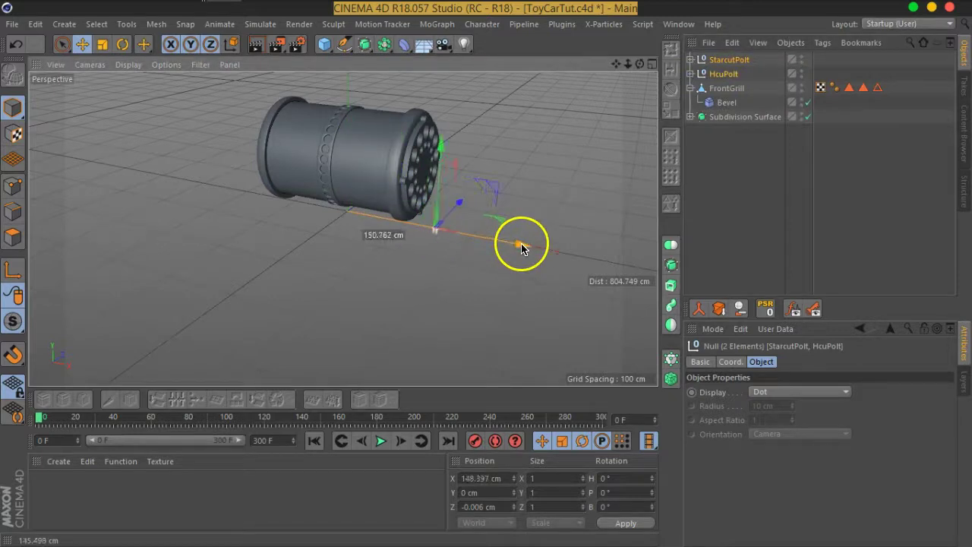
{"action": "left_click", "coordinate": [101, 43]}
{"action": "mouse_move", "coordinate": [498, 301]}
{"action": "left_mouse_down"}
{"action": "mouse_move", "coordinate": [471, 213]}
{"action": "mouse_move", "coordinate": [406, 162]}
{"action": "left_mouse_up"}
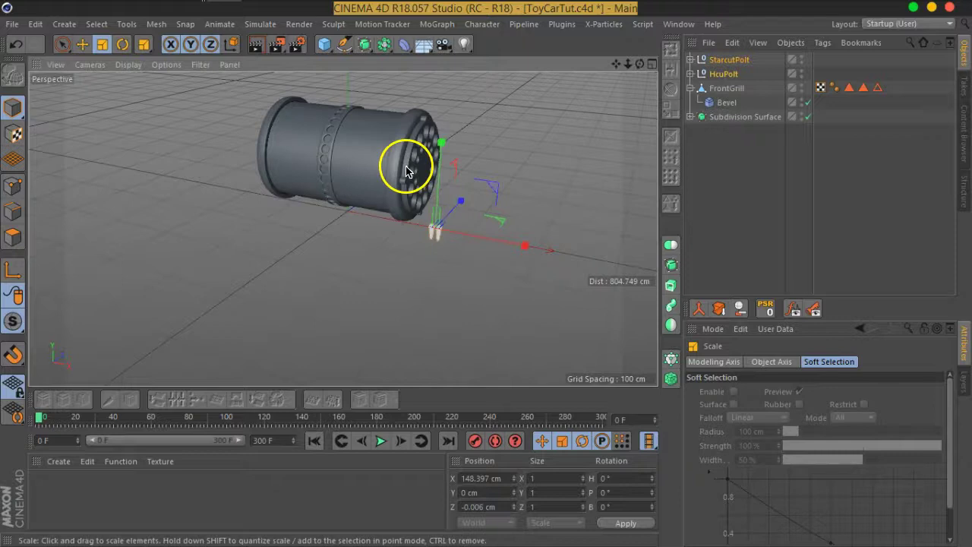
{"action": "scroll", "coordinate": [405, 152], "scroll_direction": "up", "scroll_amount": 3}
{"action": "scroll", "coordinate": [425, 175], "scroll_direction": "up", "scroll_amount": 2}
{"action": "scroll", "coordinate": [410, 228], "scroll_direction": "up", "scroll_amount": 2}
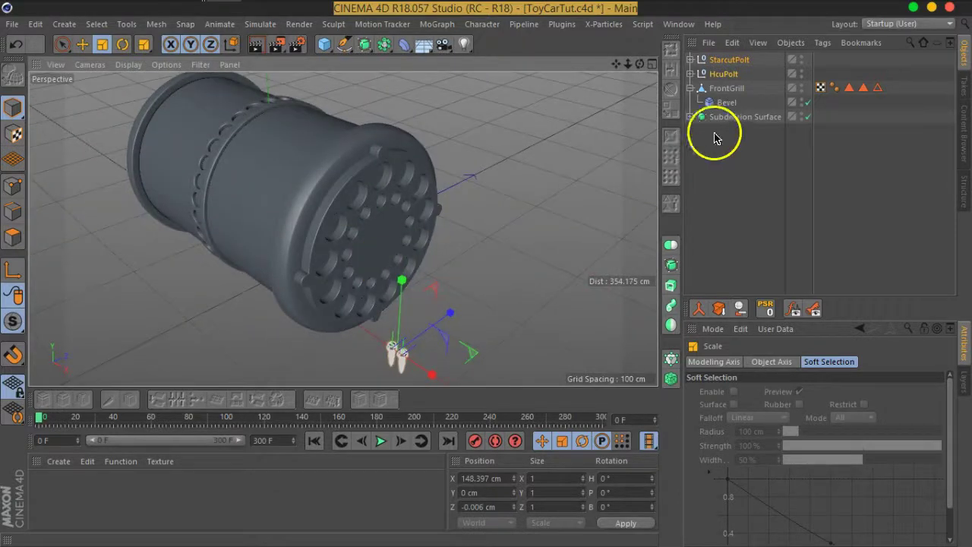
Bank the StarcutPolt bolt 90° on B
{"action": "left_click", "coordinate": [718, 59]}
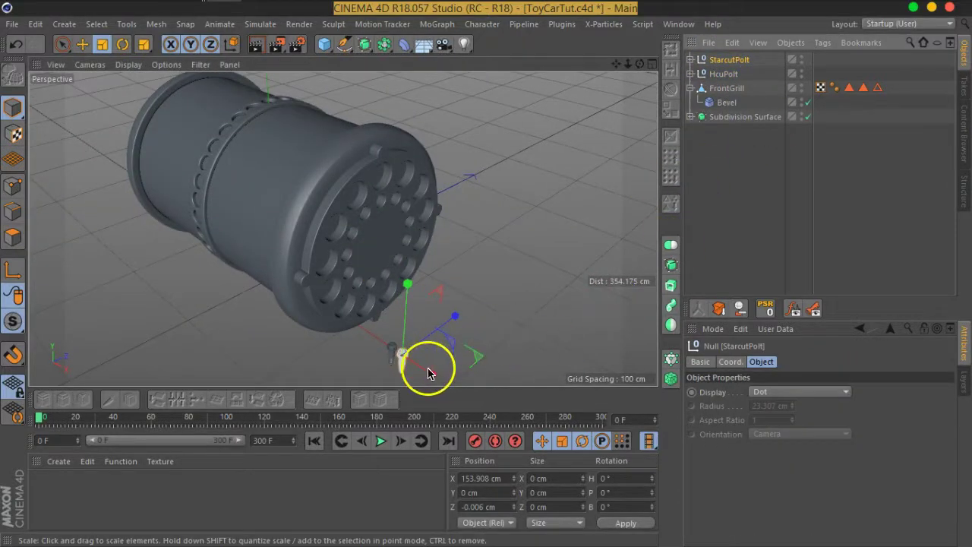
{"action": "left_click_drag", "start_coordinate": [430, 373], "coordinate": [417, 293], "text": "alt"}
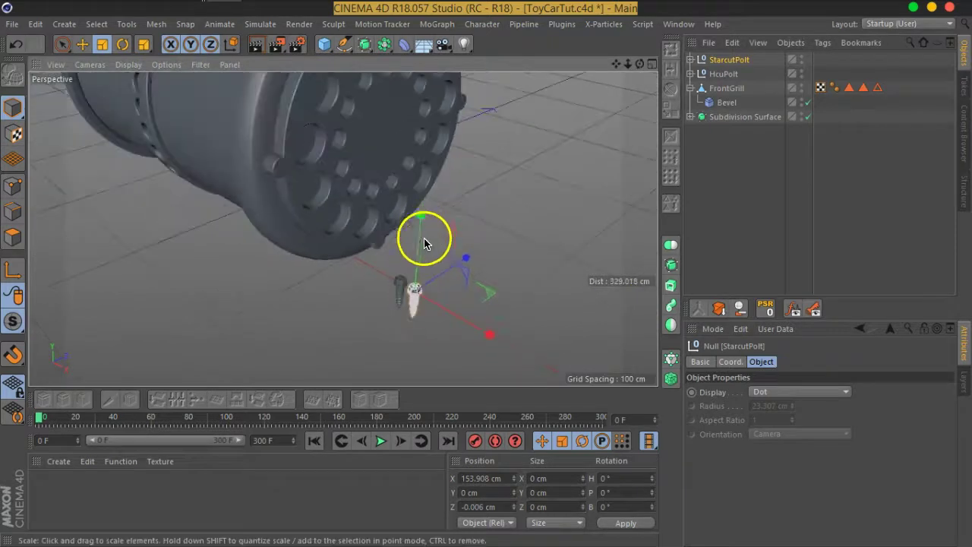
{"action": "left_click", "coordinate": [121, 43]}
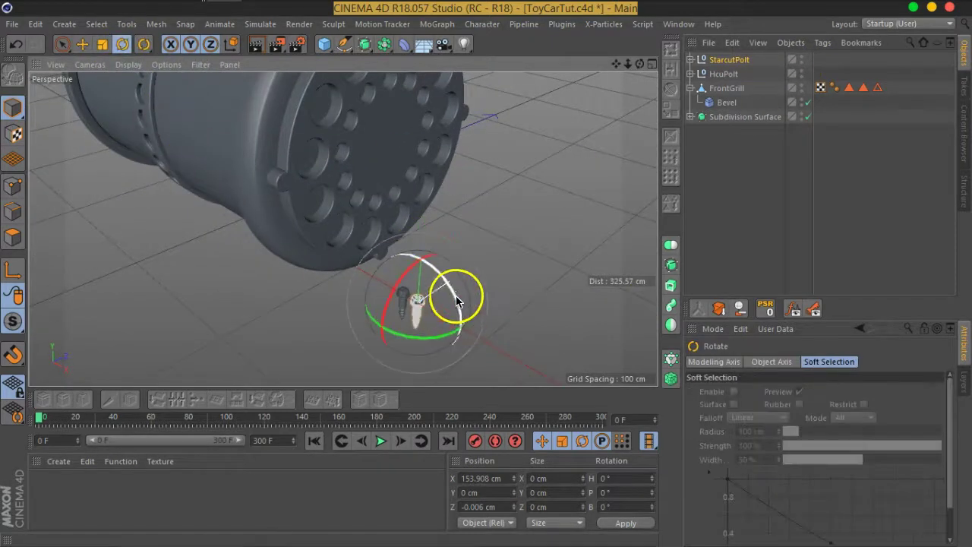
{"action": "left_click_drag", "start_coordinate": [453, 293], "coordinate": [473, 391]}
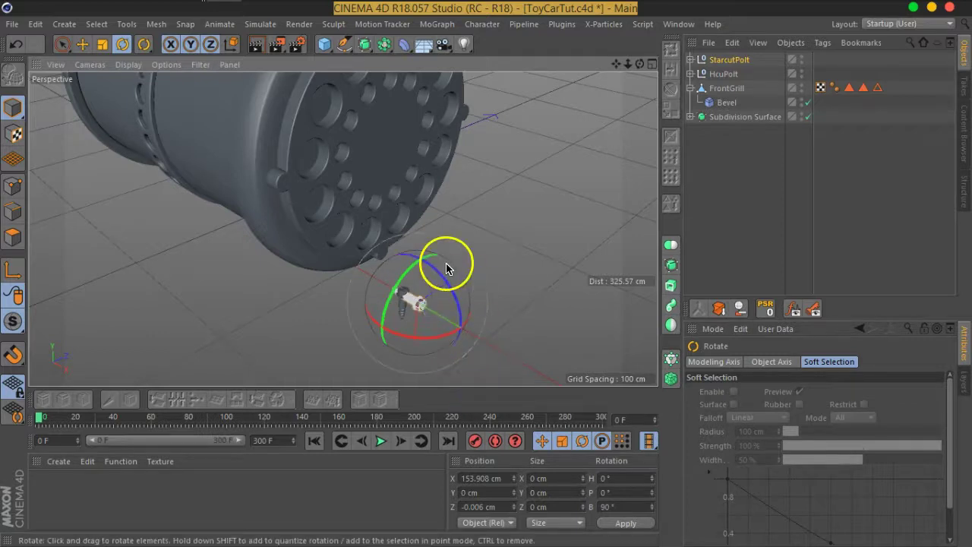
{"action": "left_click_drag", "start_coordinate": [445, 265], "coordinate": [467, 212], "text": "alt"}
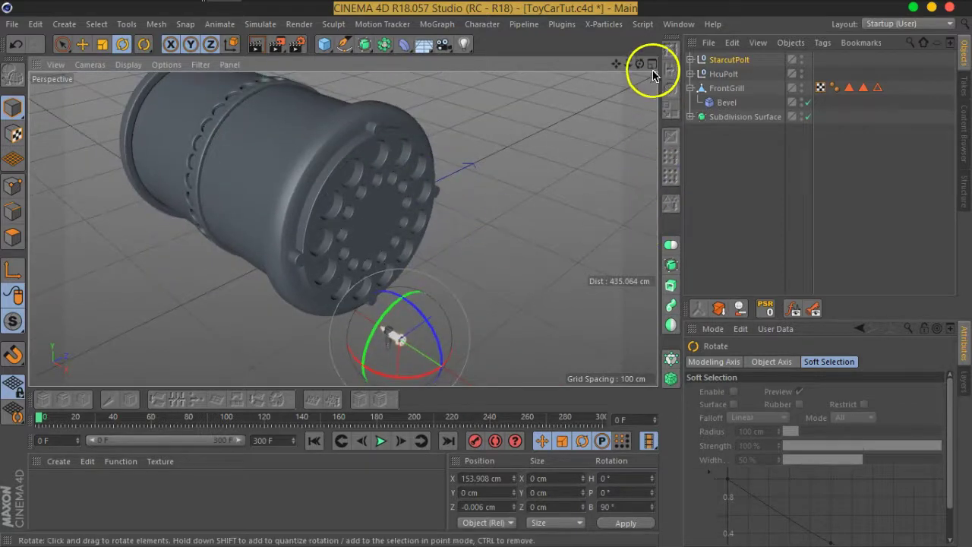
{"action": "left_click", "coordinate": [652, 64]}
In the Right view, raise the StarcutPolt bolt to Y 161.385 cm at the grill's top hole
{"action": "left_click", "coordinate": [336, 230]}
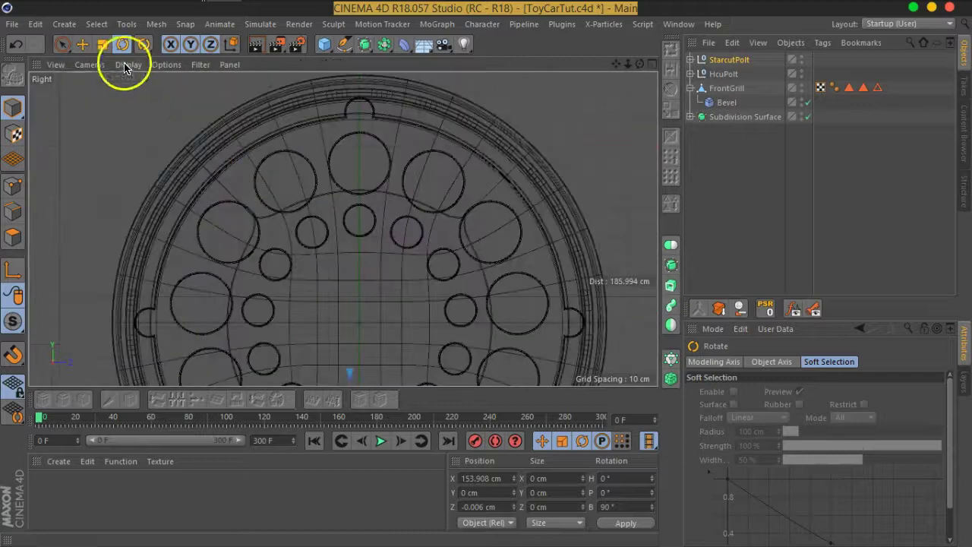
{"action": "left_click", "coordinate": [82, 44]}
{"action": "scroll", "coordinate": [260, 199], "scroll_direction": "down", "scroll_amount": 3}
{"action": "scroll", "coordinate": [260, 199], "scroll_direction": "down", "scroll_amount": 4}
{"action": "left_click_drag", "start_coordinate": [288, 373], "coordinate": [287, 278]}
{"action": "scroll", "coordinate": [288, 251], "scroll_direction": "up", "scroll_amount": 2}
{"action": "scroll", "coordinate": [325, 147], "scroll_direction": "up", "scroll_amount": 2}
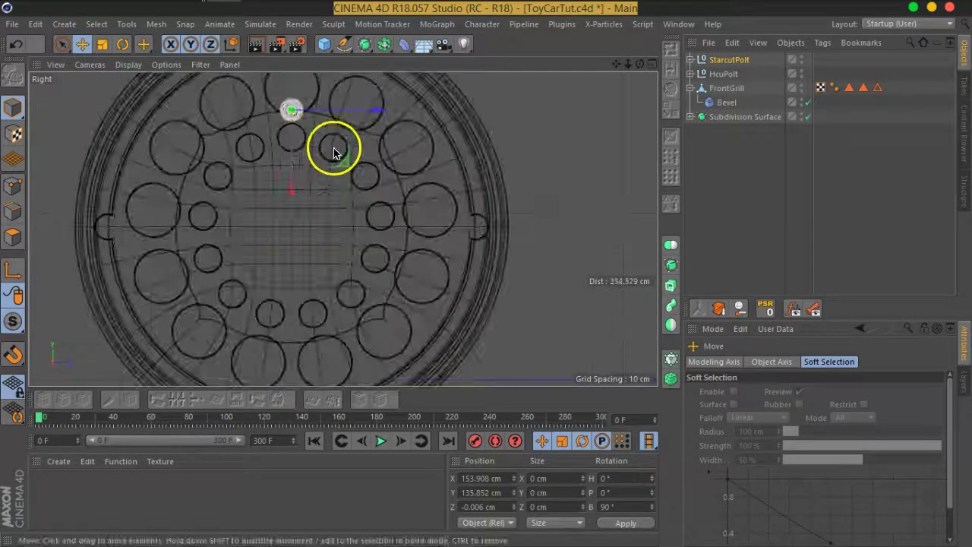
{"action": "scroll", "coordinate": [326, 293], "scroll_direction": "up", "scroll_amount": 2}
{"action": "left_click_drag", "start_coordinate": [286, 342], "coordinate": [287, 278]}
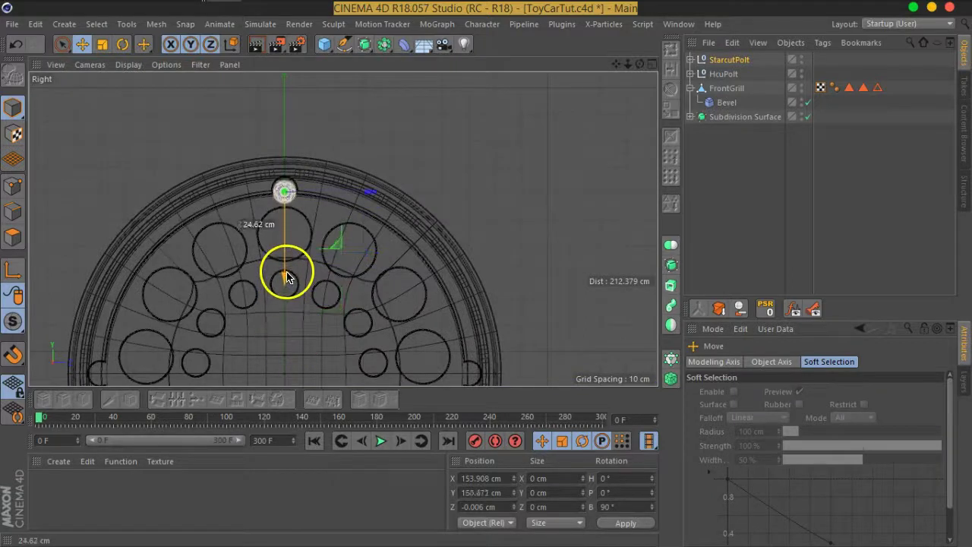
{"action": "scroll", "coordinate": [284, 251], "scroll_direction": "up", "scroll_amount": 2}
{"action": "scroll", "coordinate": [282, 224], "scroll_direction": "up", "scroll_amount": 2}
{"action": "scroll", "coordinate": [312, 213], "scroll_direction": "up", "scroll_amount": 1}
{"action": "scroll", "coordinate": [298, 212], "scroll_direction": "up", "scroll_amount": 1}
{"action": "scroll", "coordinate": [307, 204], "scroll_direction": "up", "scroll_amount": 2}
{"action": "scroll", "coordinate": [312, 250], "scroll_direction": "up", "scroll_amount": 1}
{"action": "mouse_move", "coordinate": [310, 289]}
{"action": "left_mouse_down"}
{"action": "mouse_move", "coordinate": [304, 278]}
{"action": "mouse_move", "coordinate": [302, 294]}
{"action": "left_mouse_up"}
Scale the bolt up to about 116% to fill the round recess
{"action": "left_click", "coordinate": [101, 43]}
{"action": "left_click_drag", "start_coordinate": [387, 289], "coordinate": [455, 187]}
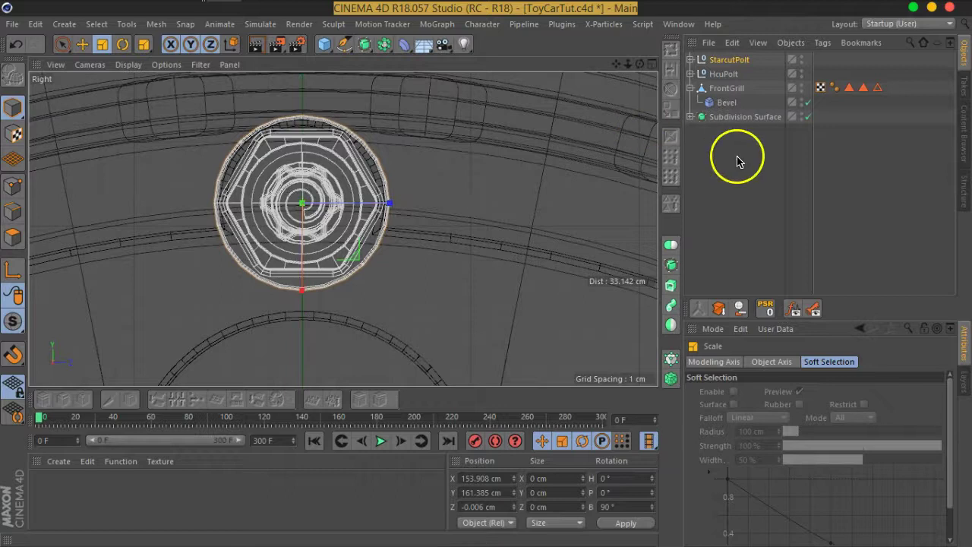
{"action": "left_click", "coordinate": [651, 64]}
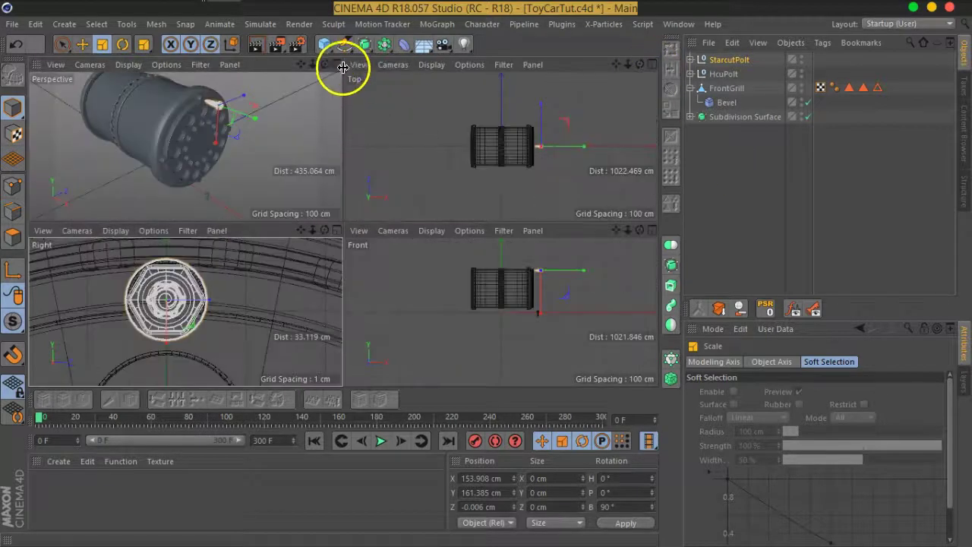
In Perspective, slide the bolt into the grill's top hole at X 125.132 cm, Y 162.236 cm
{"action": "left_click", "coordinate": [336, 63]}
{"action": "scroll", "coordinate": [395, 95], "scroll_direction": "up", "scroll_amount": 3}
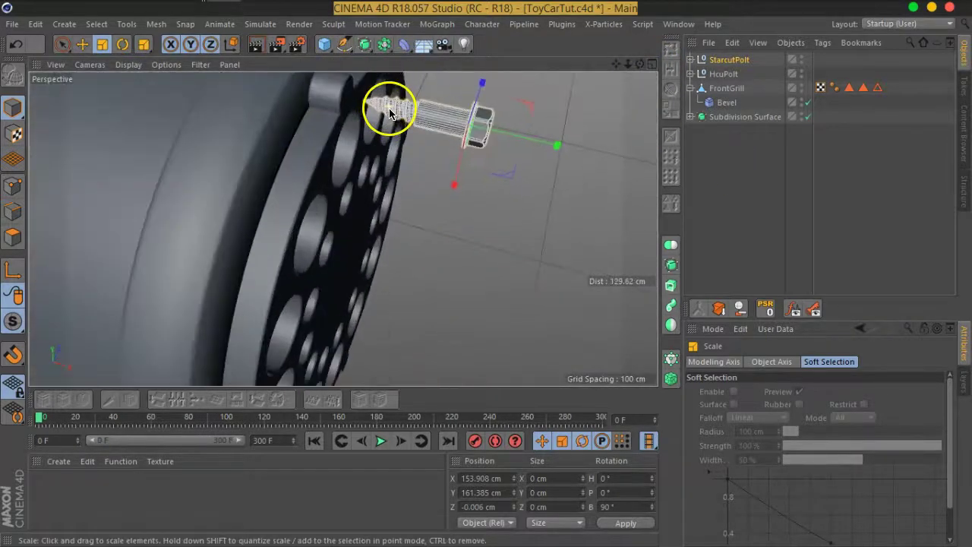
{"action": "scroll", "coordinate": [372, 133], "scroll_direction": "up", "scroll_amount": 3}
{"action": "scroll", "coordinate": [403, 198], "scroll_direction": "up", "scroll_amount": 2}
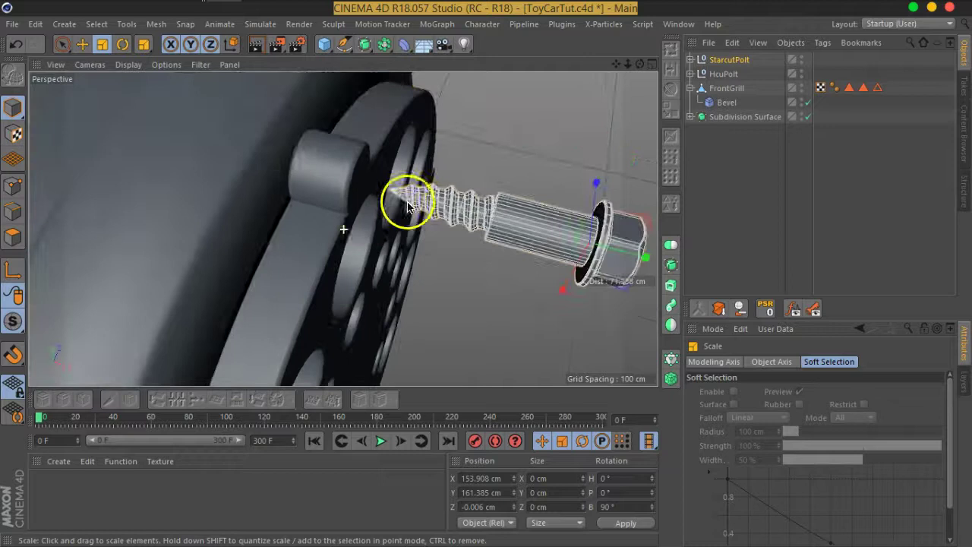
{"action": "left_click", "coordinate": [82, 44]}
{"action": "middle_click_drag", "start_coordinate": [514, 254], "coordinate": [506, 260], "text": "alt"}
{"action": "mouse_move", "coordinate": [628, 265]}
{"action": "left_mouse_down"}
{"action": "mouse_move", "coordinate": [401, 205]}
{"action": "mouse_move", "coordinate": [458, 149]}
{"action": "mouse_move", "coordinate": [527, 170]}
{"action": "mouse_move", "coordinate": [514, 124]}
{"action": "left_mouse_up"}
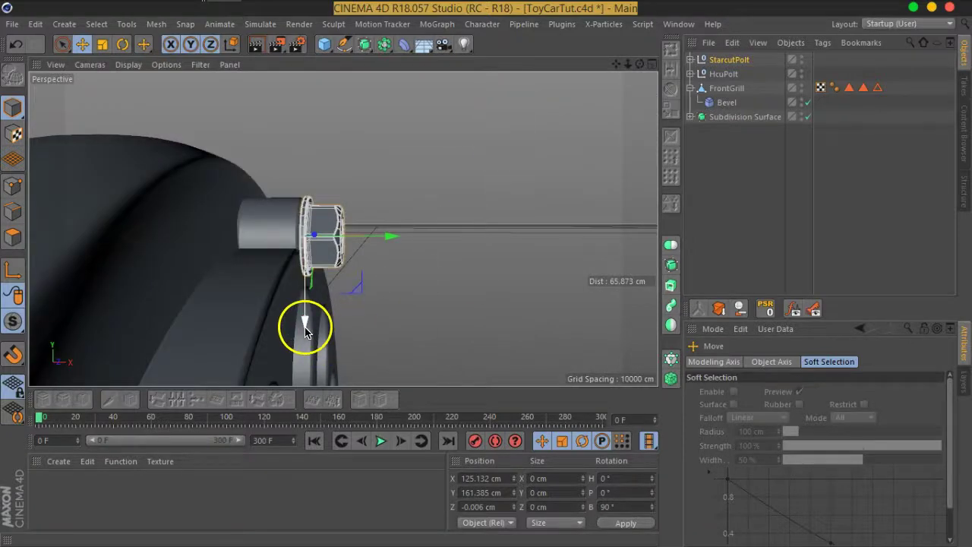
{"action": "mouse_move", "coordinate": [305, 326]}
{"action": "left_mouse_down"}
{"action": "mouse_move", "coordinate": [369, 272]}
{"action": "mouse_move", "coordinate": [250, 268]}
{"action": "mouse_move", "coordinate": [293, 260]}
{"action": "mouse_move", "coordinate": [381, 288]}
{"action": "mouse_move", "coordinate": [417, 259]}
{"action": "left_mouse_up"}
Orbit to face the front grill head-on with StarcutPolt reselected
{"action": "scroll", "coordinate": [378, 253], "scroll_direction": "down", "scroll_amount": 5}
{"action": "left_click", "coordinate": [743, 213]}
{"action": "mouse_move", "coordinate": [357, 250]}
{"action": "left_mouse_down", "text": "alt"}
{"action": "mouse_move", "coordinate": [350, 267]}
{"action": "mouse_move", "coordinate": [135, 260]}
{"action": "mouse_move", "coordinate": [369, 269]}
{"action": "mouse_move", "coordinate": [316, 293]}
{"action": "mouse_move", "coordinate": [336, 319]}
{"action": "mouse_move", "coordinate": [388, 276]}
{"action": "left_mouse_up", "text": "alt"}
{"action": "scroll", "coordinate": [392, 275], "scroll_direction": "up", "scroll_amount": 2}
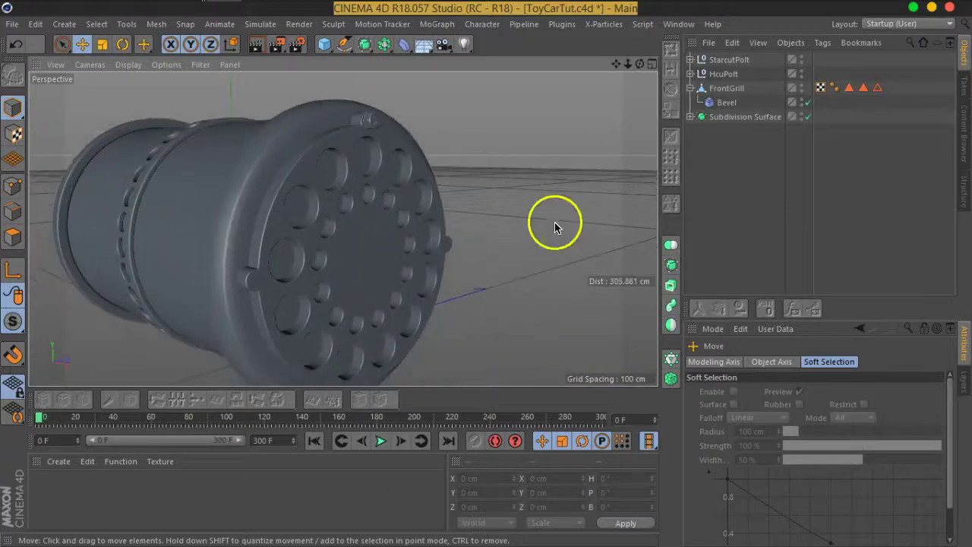
{"action": "left_click", "coordinate": [729, 60]}
{"action": "mouse_move", "coordinate": [468, 268]}
{"action": "left_mouse_down", "text": "alt"}
{"action": "mouse_move", "coordinate": [456, 228]}
{"action": "mouse_move", "coordinate": [354, 232]}
{"action": "left_mouse_up", "text": "alt"}
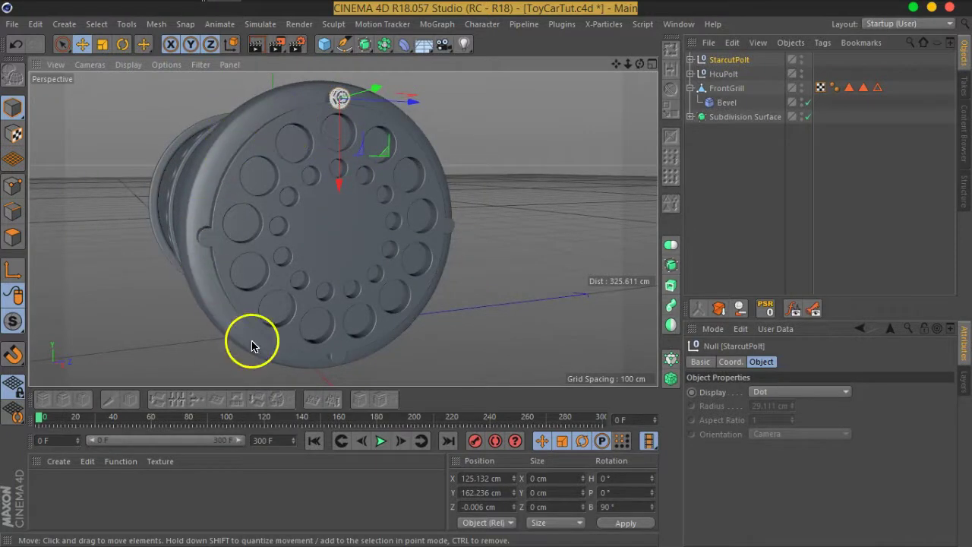
Enable Axis Modification and maximize the Right view
{"action": "left_click", "coordinate": [22, 276]}
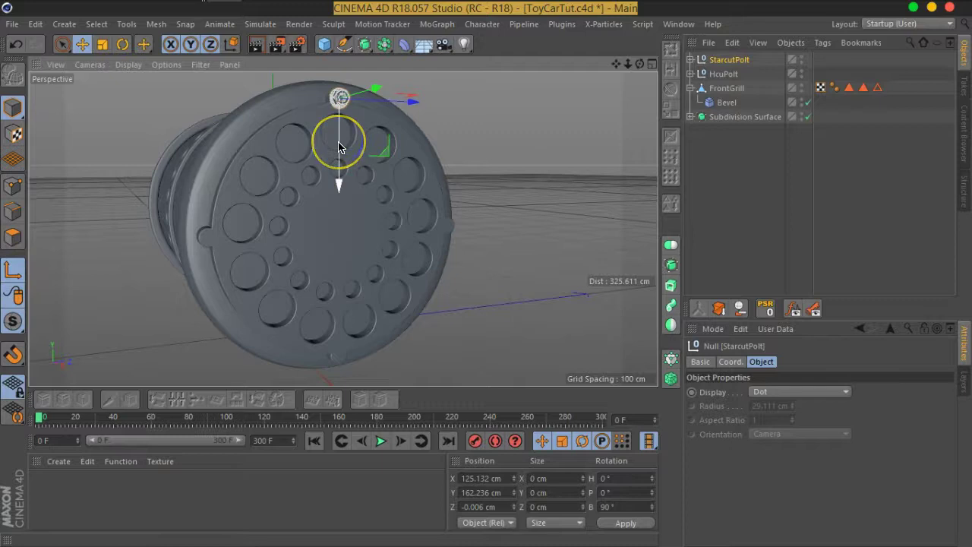
{"action": "left_click", "coordinate": [329, 234]}
{"action": "middle_click", "coordinate": [646, 82]}
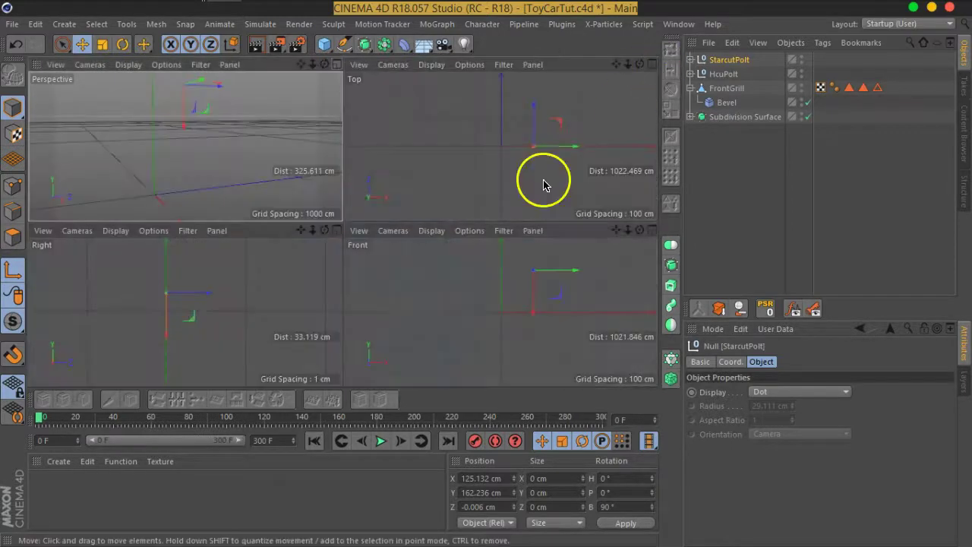
{"action": "middle_click", "coordinate": [332, 229]}
{"action": "scroll", "coordinate": [336, 237], "scroll_direction": "down", "scroll_amount": 5}
{"action": "scroll", "coordinate": [369, 336], "scroll_direction": "up", "scroll_amount": 1}
{"action": "scroll", "coordinate": [401, 210], "scroll_direction": "down", "scroll_amount": 1}
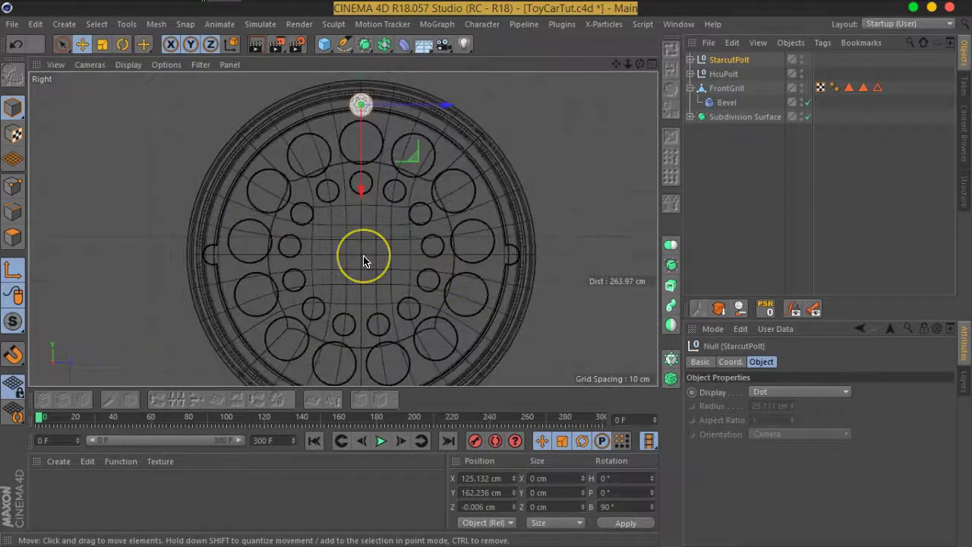
With 3D vertex snapping on, snap the bolt's pivot down to the grill centre at Y 91.461 cm
{"action": "left_click", "coordinate": [13, 357]}
{"action": "left_click", "coordinate": [13, 357]}
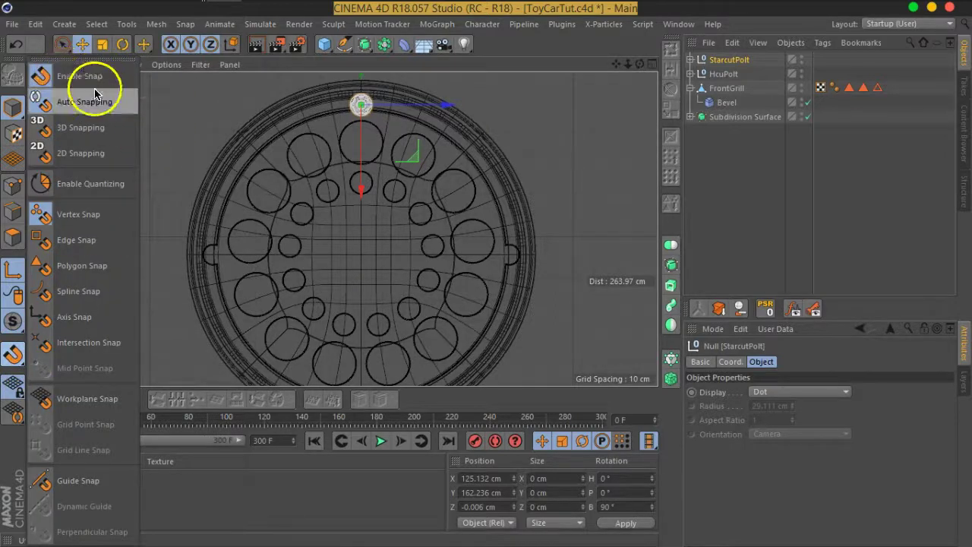
{"action": "left_click", "coordinate": [78, 131]}
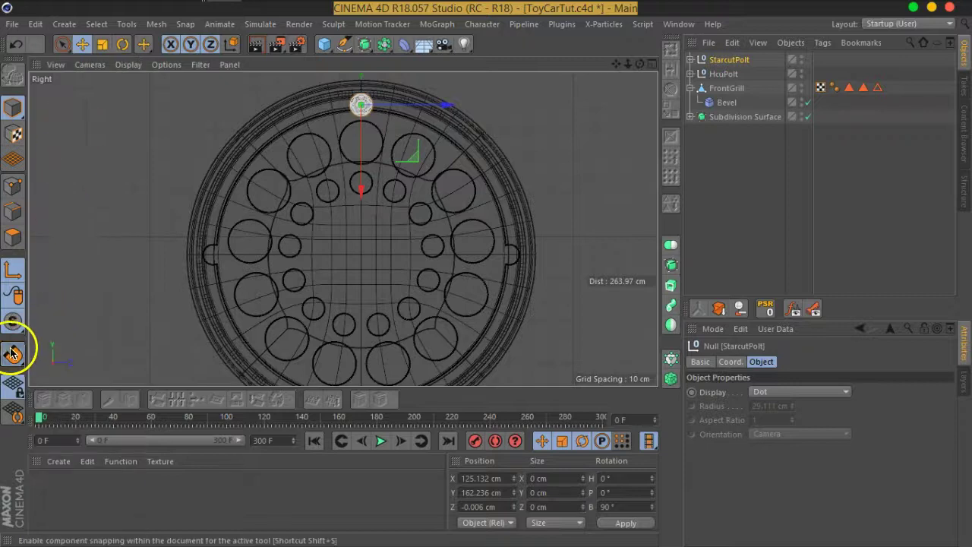
{"action": "left_click", "coordinate": [16, 354]}
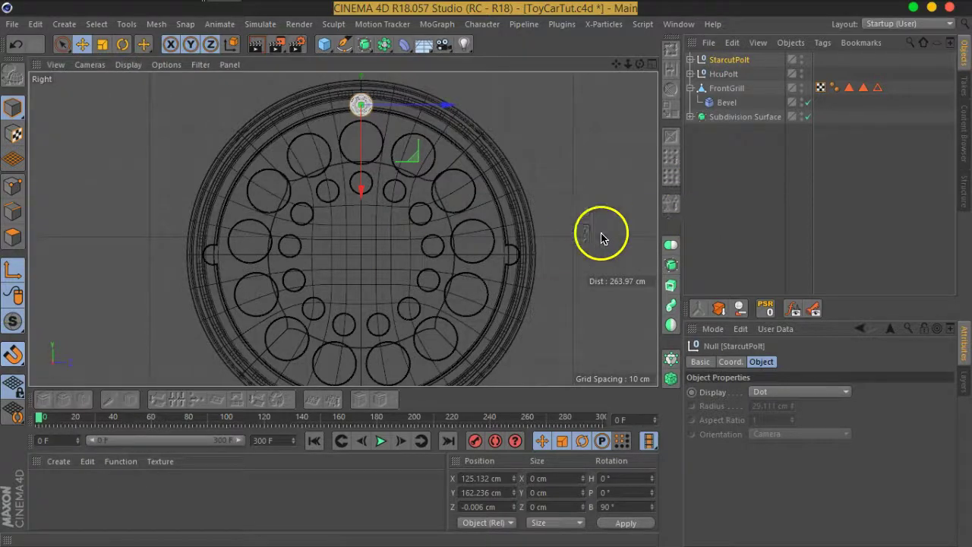
{"action": "left_click_drag", "start_coordinate": [363, 193], "coordinate": [366, 347]}
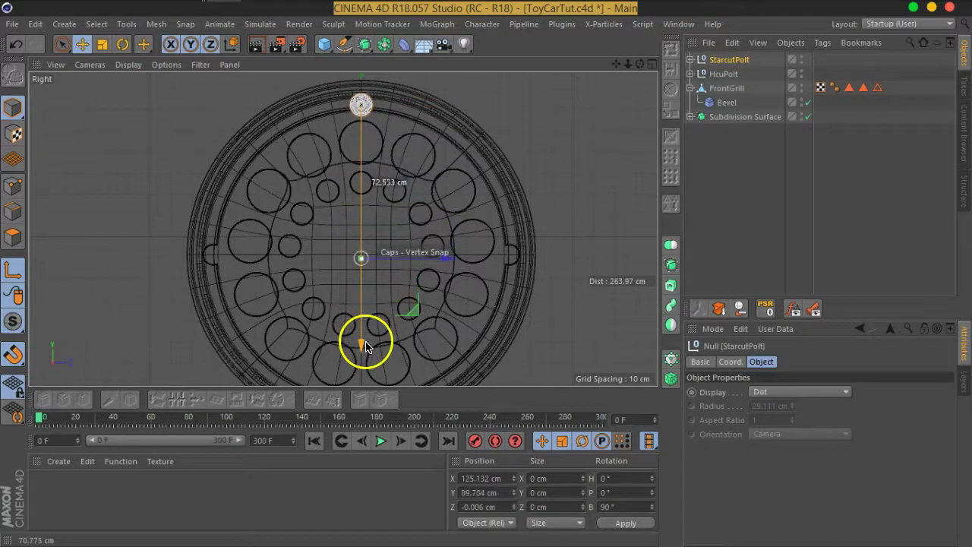
{"action": "left_click_drag", "start_coordinate": [366, 347], "coordinate": [366, 347]}
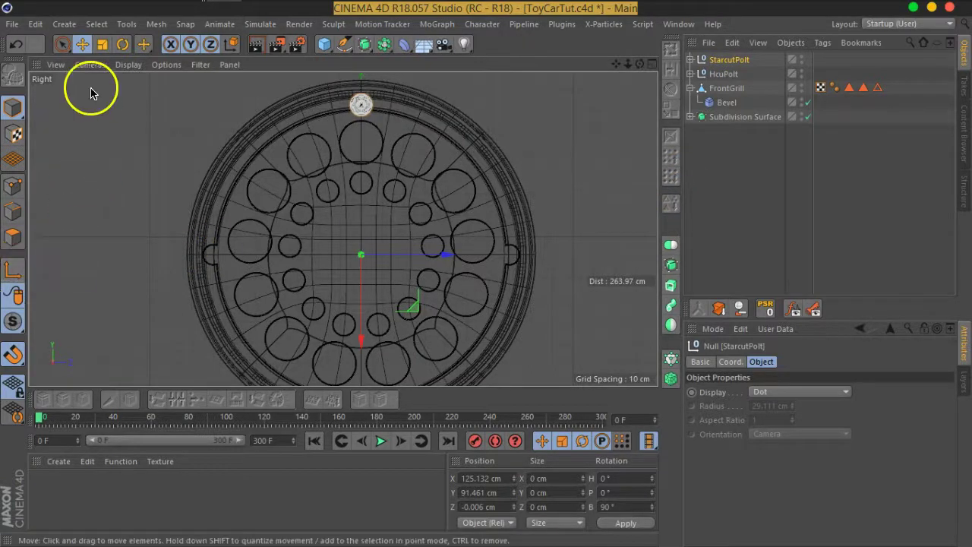
{"action": "left_click", "coordinate": [123, 43]}
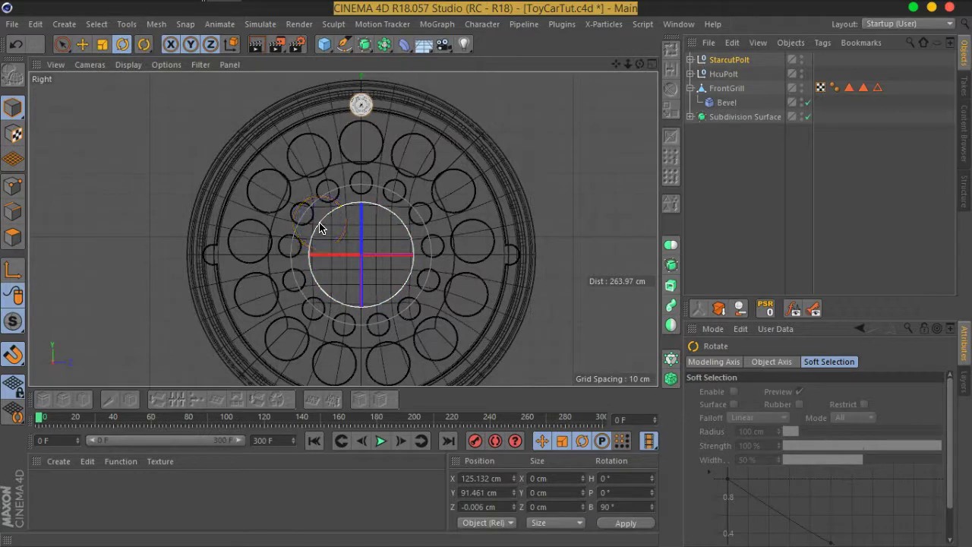
Rotate copies of StarcutPolt around the grill centre, placing them at P 180° and 270°
{"action": "left_click_drag", "start_coordinate": [320, 221], "coordinate": [304, 321]}
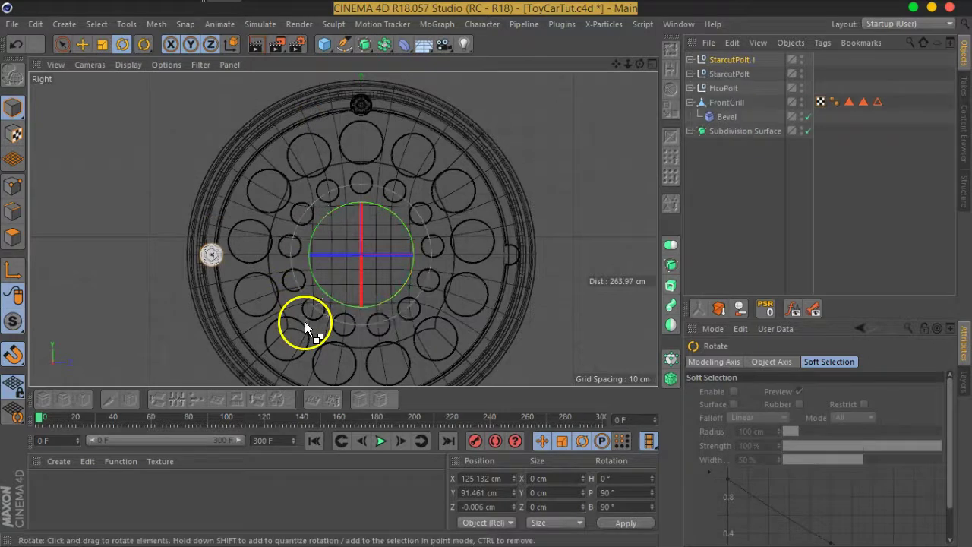
{"action": "scroll", "coordinate": [456, 311], "scroll_direction": "down", "scroll_amount": 2}
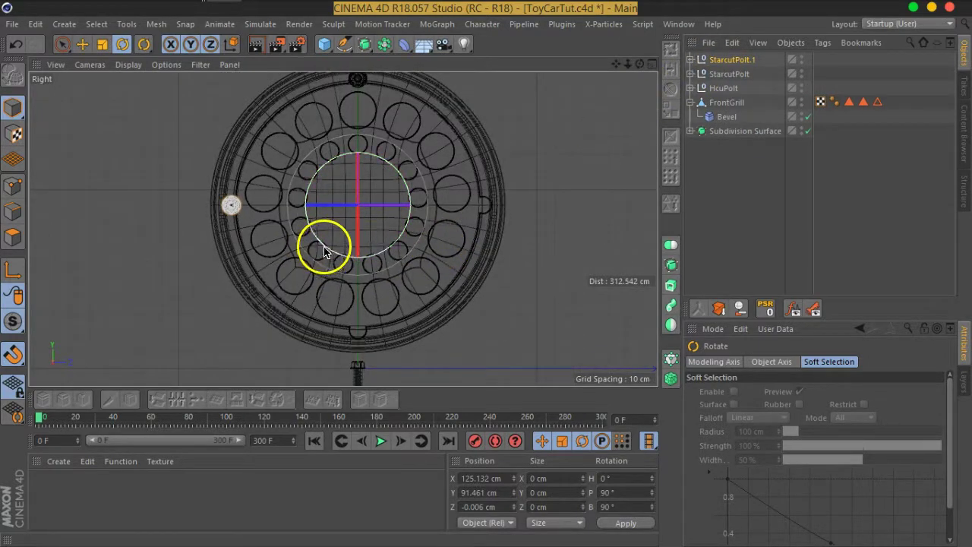
{"action": "mouse_move", "coordinate": [325, 251]}
{"action": "left_mouse_down"}
{"action": "mouse_move", "coordinate": [453, 290]}
{"action": "mouse_move", "coordinate": [450, 282]}
{"action": "left_mouse_up"}
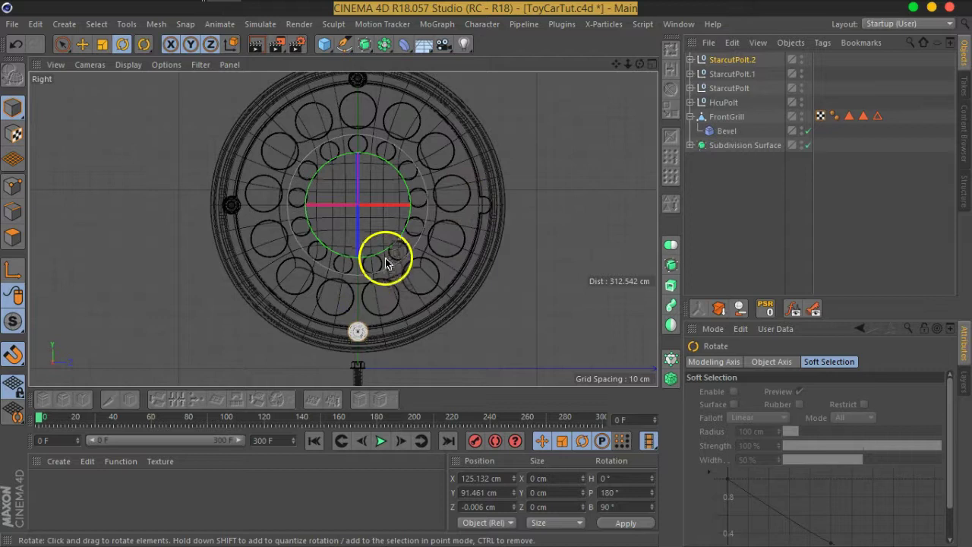
{"action": "left_click_drag", "start_coordinate": [383, 253], "coordinate": [414, 177]}
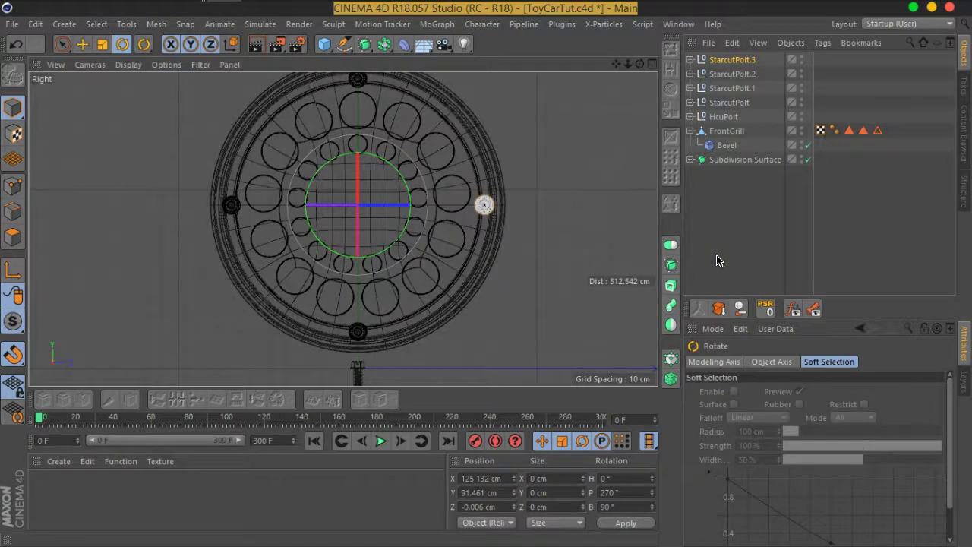
Return to the Perspective view and hide the HcuPolt null in editor and render
{"action": "left_click", "coordinate": [642, 66]}
{"action": "left_click", "coordinate": [336, 67]}
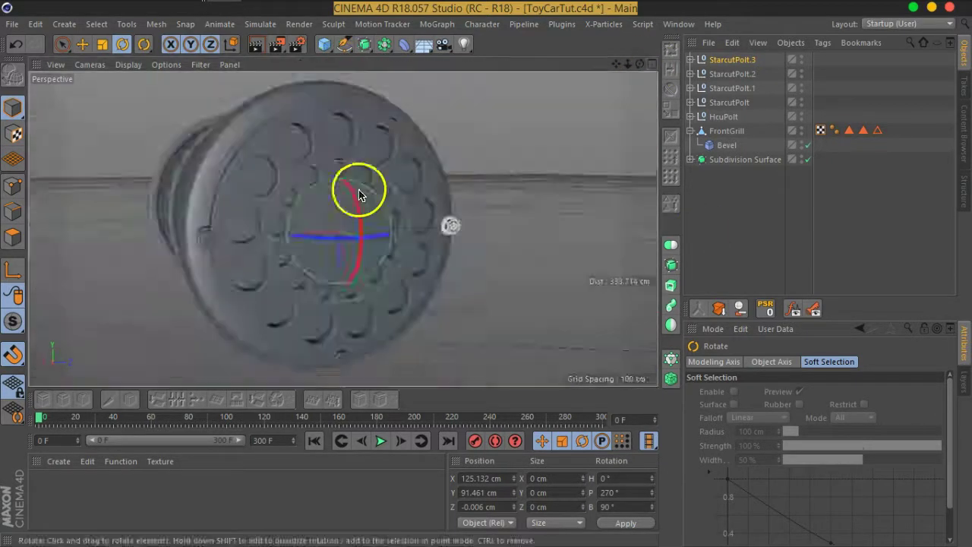
{"action": "mouse_move", "coordinate": [158, 226]}
{"action": "left_mouse_down", "text": "alt"}
{"action": "mouse_move", "coordinate": [503, 211]}
{"action": "mouse_move", "coordinate": [478, 248]}
{"action": "mouse_move", "coordinate": [521, 266]}
{"action": "left_mouse_up", "text": "alt"}
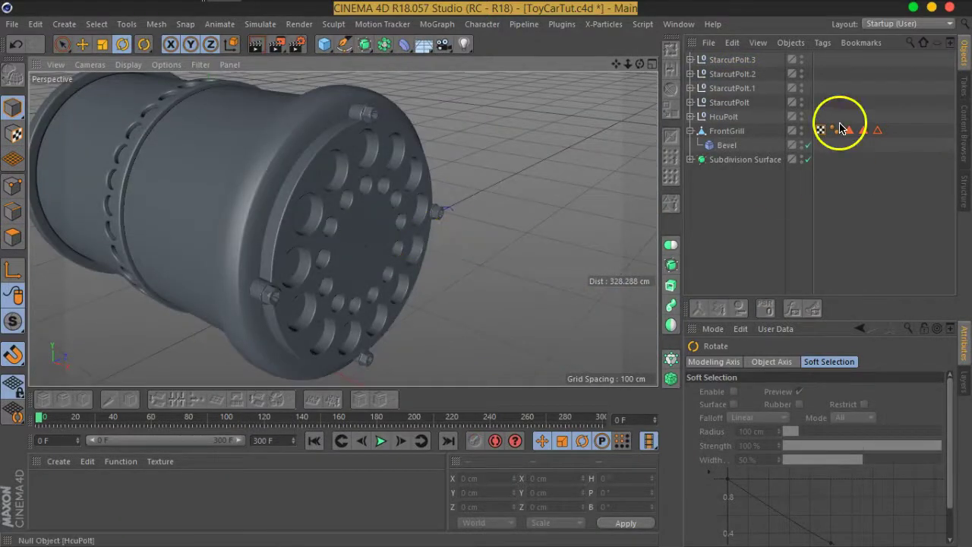
{"action": "left_click", "coordinate": [691, 131]}
{"action": "left_click", "coordinate": [706, 120]}
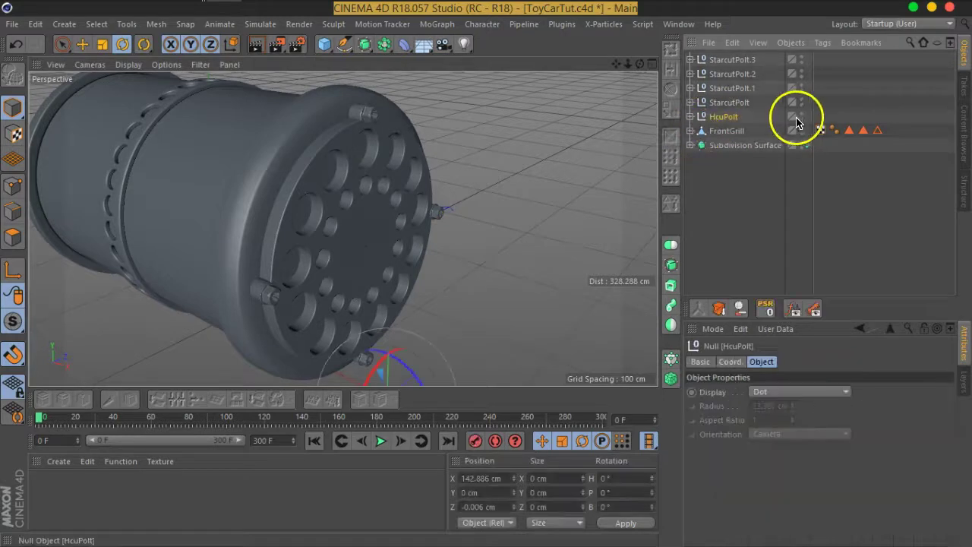
{"action": "left_click", "coordinate": [801, 118], "text": "ctrl"}
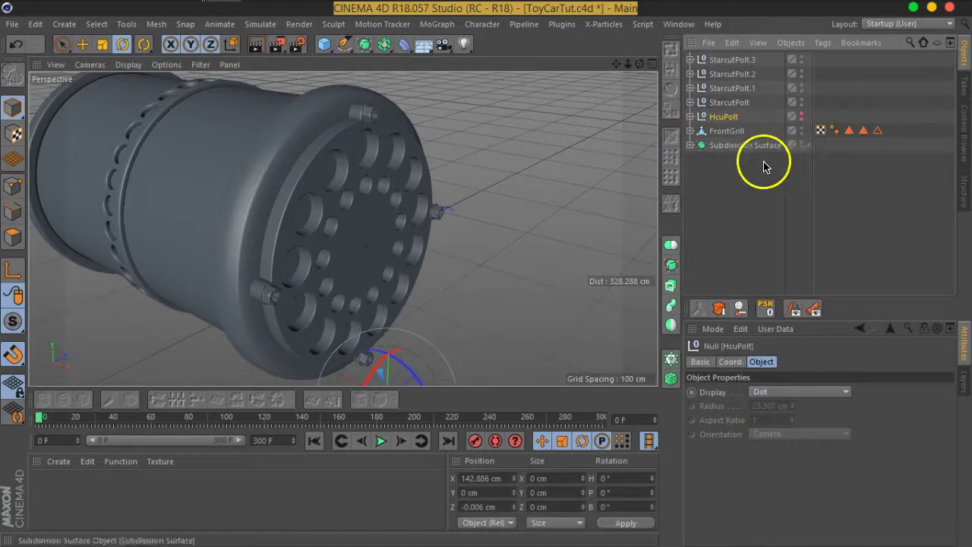
{"action": "left_click", "coordinate": [705, 219]}
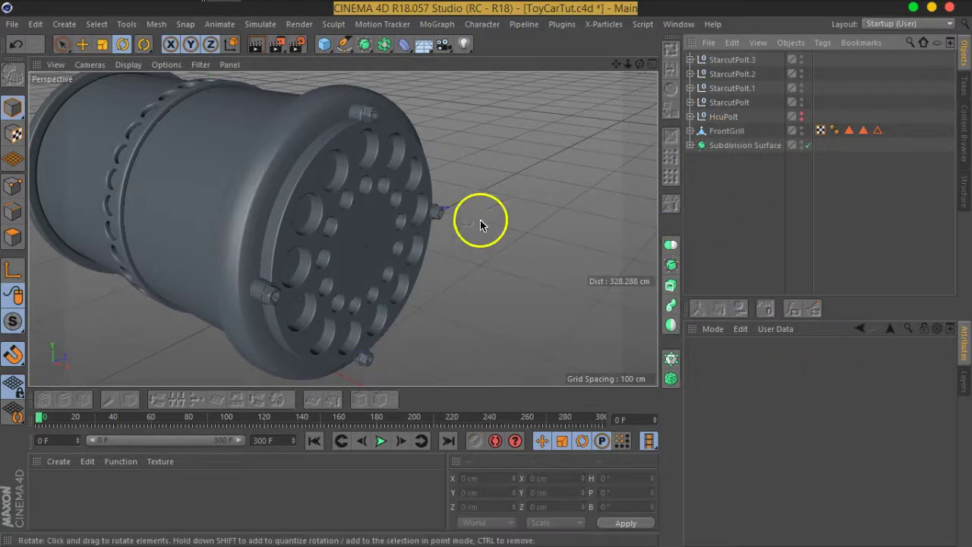
Select StarcutPolt's children without the parent, ready for Mesh > Axis Center
{"action": "left_click", "coordinate": [729, 105]}
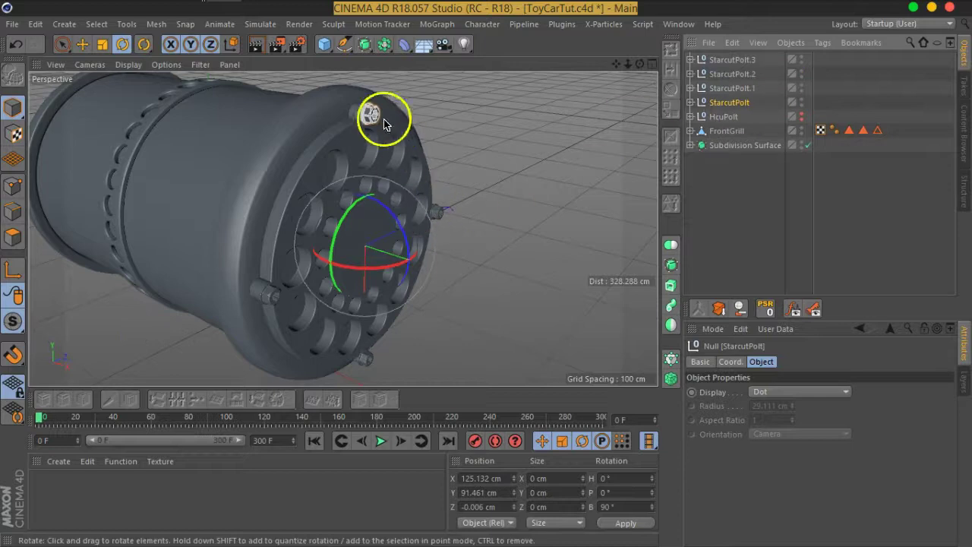
{"action": "left_click", "coordinate": [83, 44]}
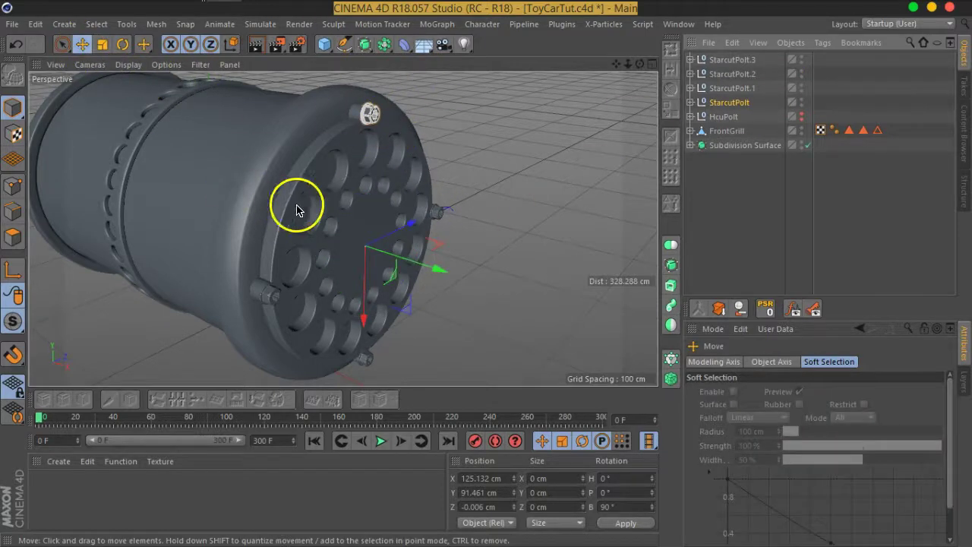
{"action": "left_click", "coordinate": [732, 60], "text": "shift"}
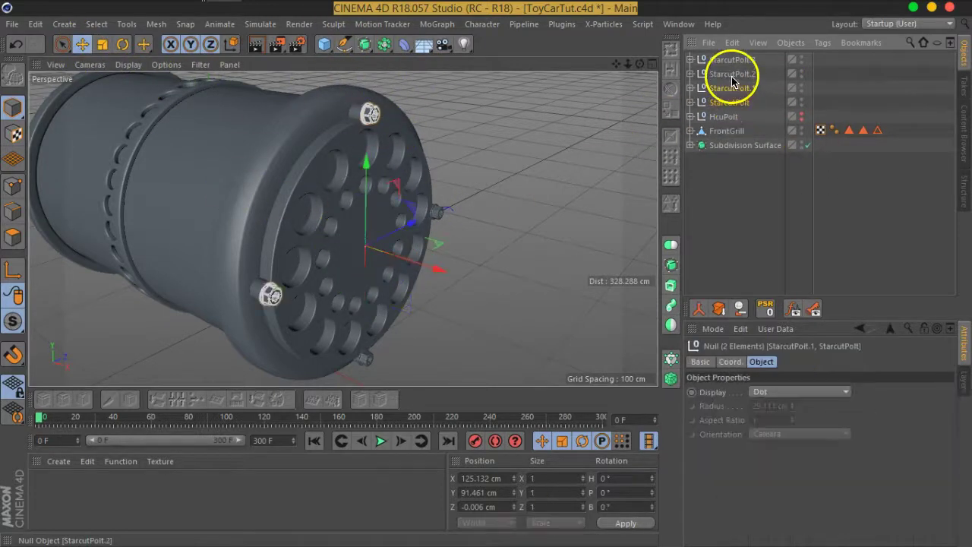
{"action": "left_click", "coordinate": [141, 26]}
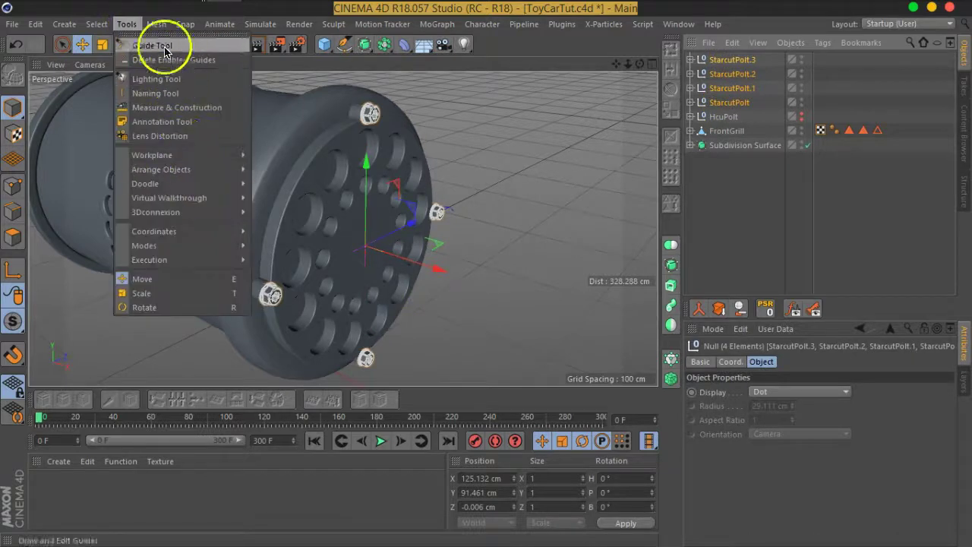
{"action": "left_click", "coordinate": [245, 161]}
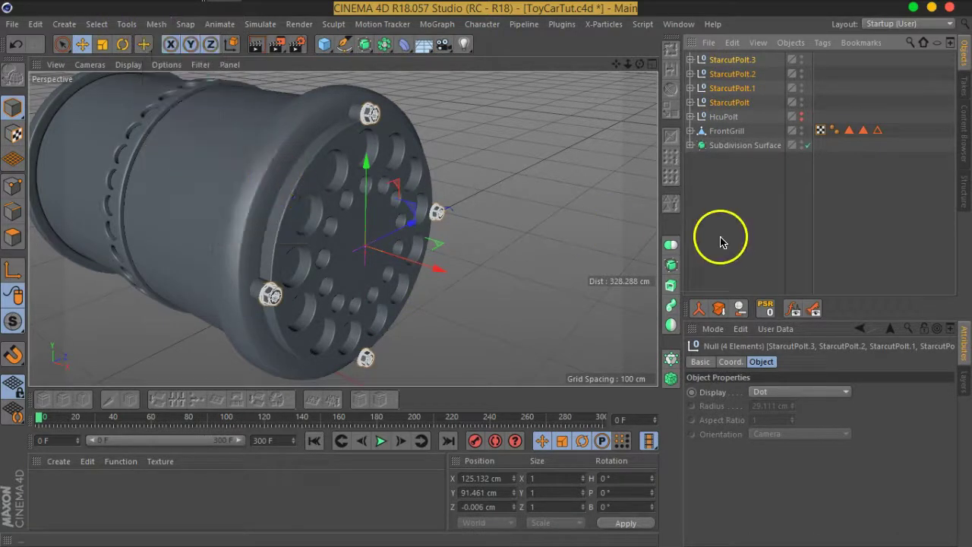
{"action": "left_click", "coordinate": [750, 212]}
{"action": "left_click", "coordinate": [721, 104]}
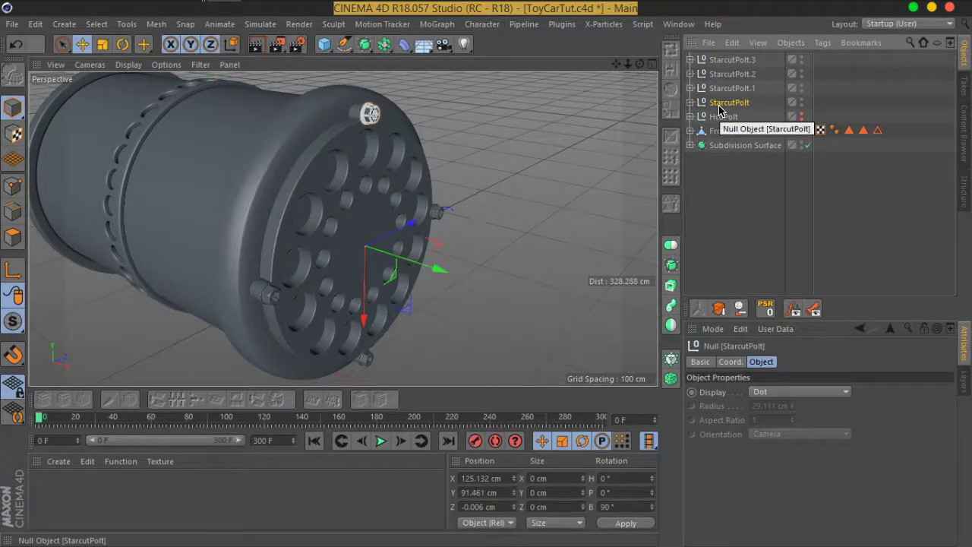
{"action": "middle_click", "coordinate": [719, 110]}
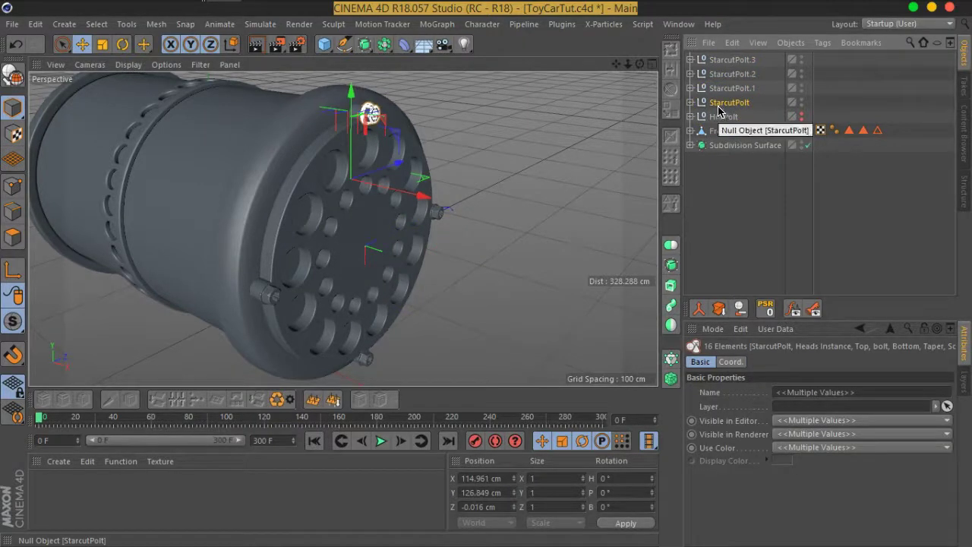
{"action": "left_click", "coordinate": [726, 103], "text": "ctrl"}
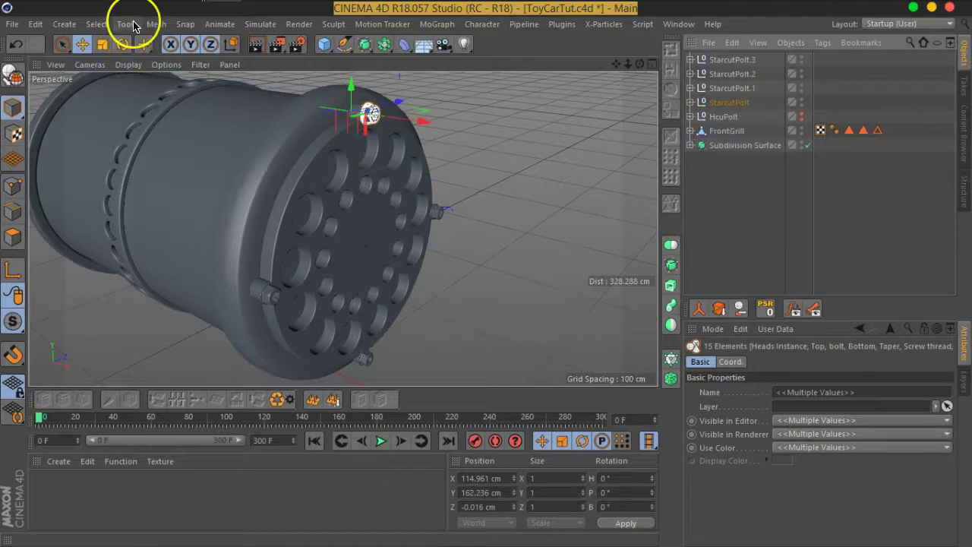
{"action": "left_click", "coordinate": [156, 25]}
{"action": "mouse_move", "coordinate": [169, 155]}
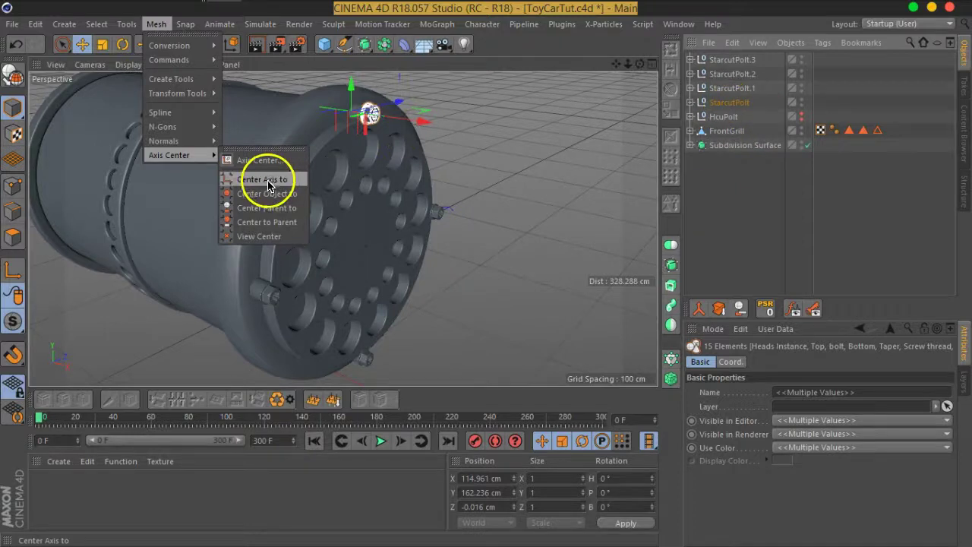
Re-centre the axes of StarcutPolt and StarcutPolt.1 onto their own bolts with Center Parent to
{"action": "left_click", "coordinate": [267, 208]}
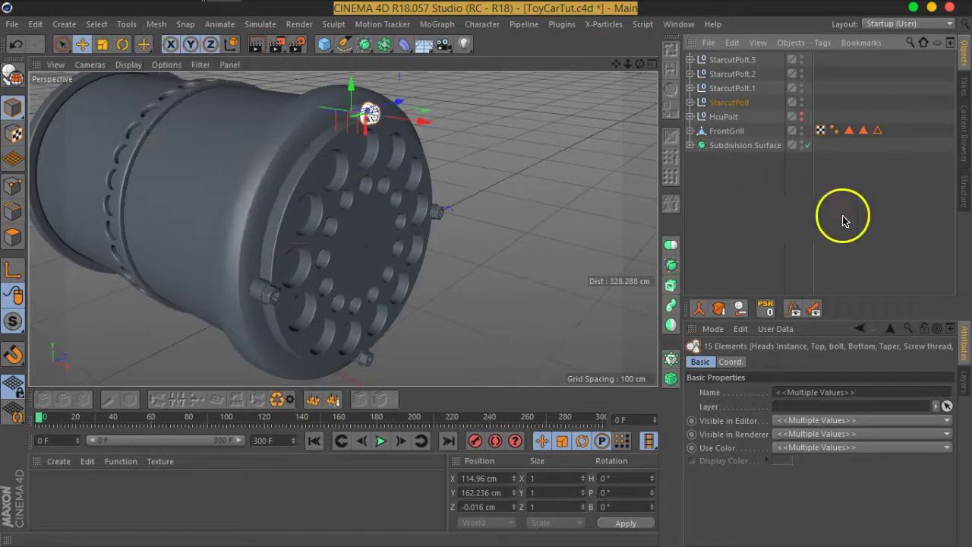
{"action": "left_click", "coordinate": [728, 101]}
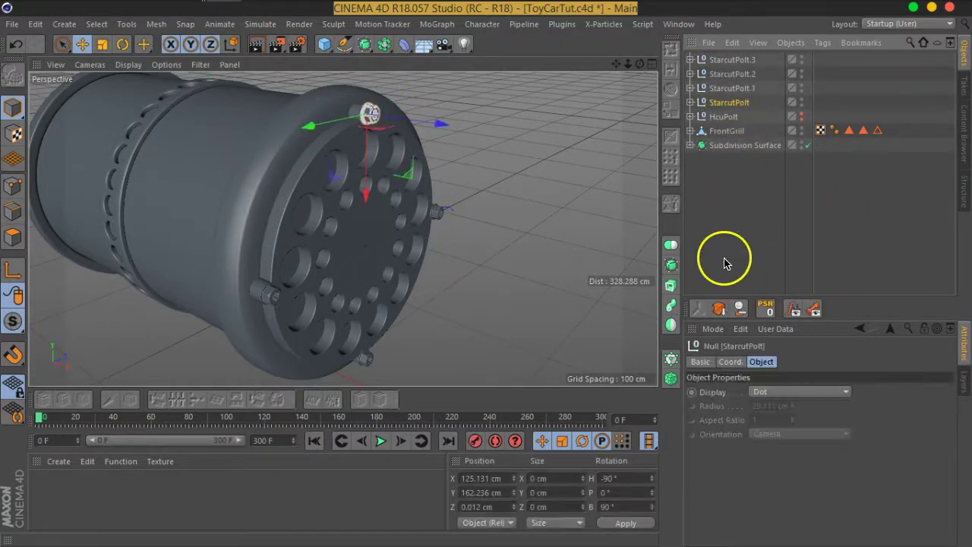
{"action": "left_click", "coordinate": [731, 90], "text": "shift"}
{"action": "left_click", "coordinate": [729, 94]}
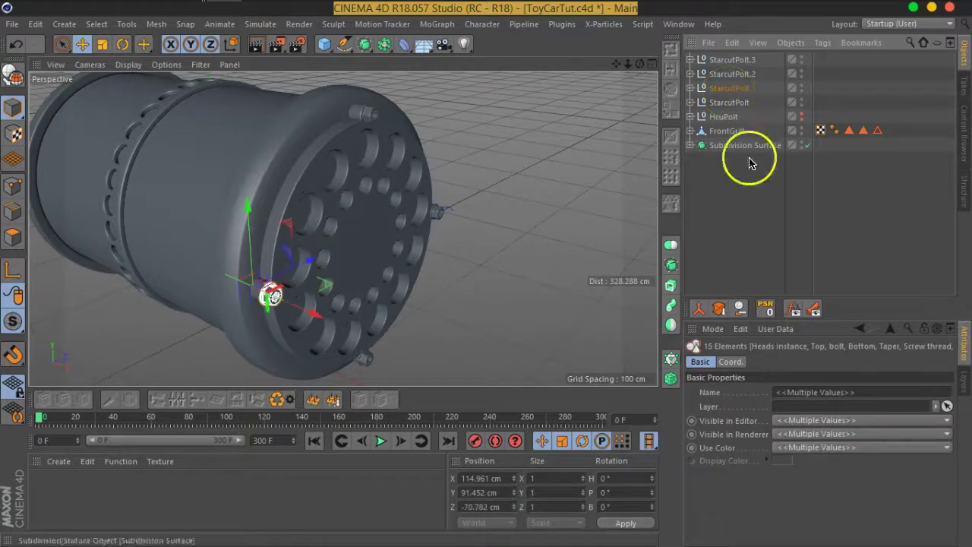
{"action": "left_click", "coordinate": [157, 24]}
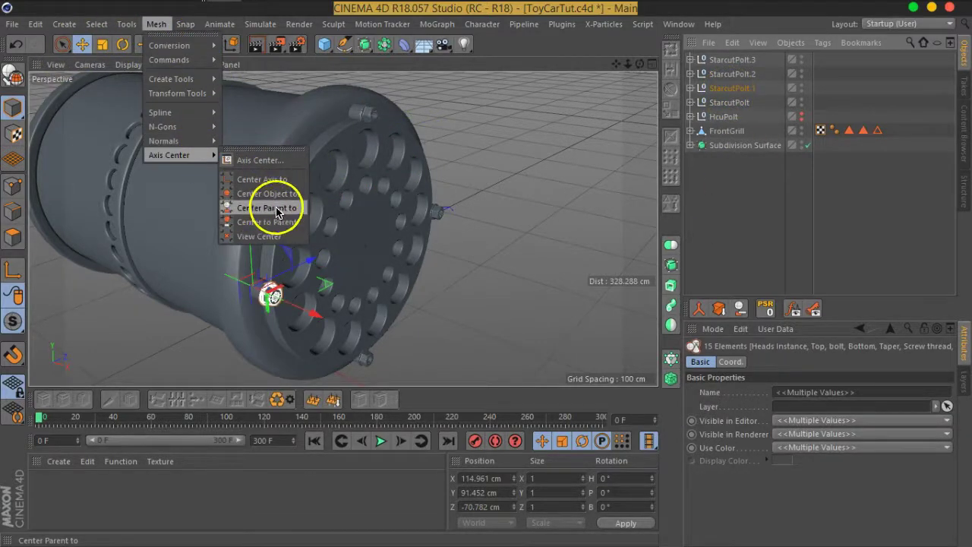
{"action": "left_click", "coordinate": [275, 208]}
Re-centre the axes of StarcutPolt.2 and StarcutPolt.3 onto their bolts, then check the result
{"action": "left_click", "coordinate": [733, 74], "text": "shift"}
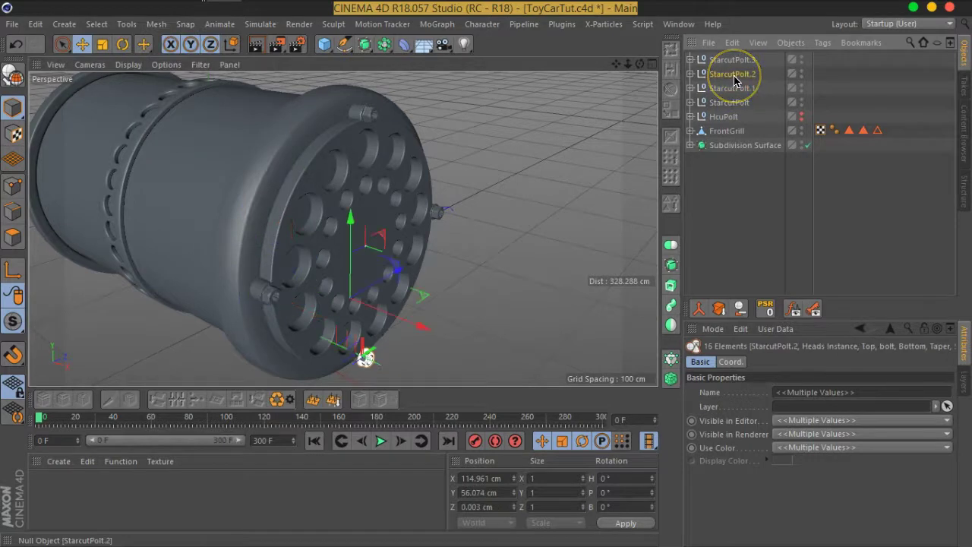
{"action": "left_click", "coordinate": [156, 23]}
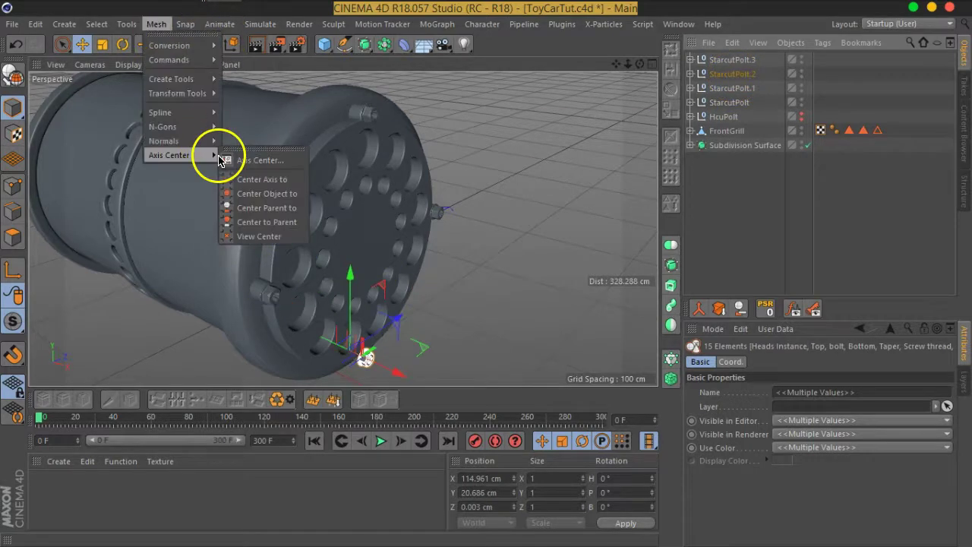
{"action": "left_click", "coordinate": [274, 208]}
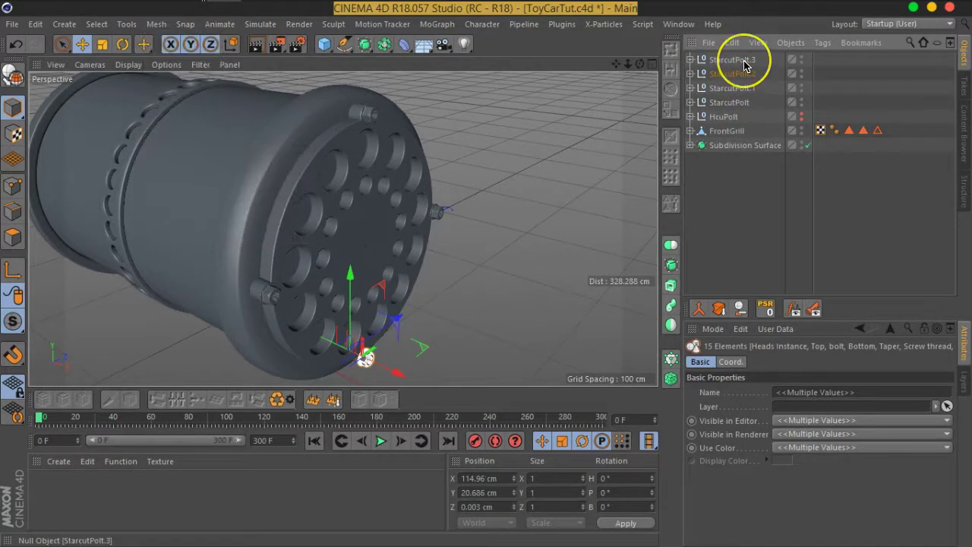
{"action": "left_click", "coordinate": [742, 64]}
{"action": "left_click", "coordinate": [157, 24]}
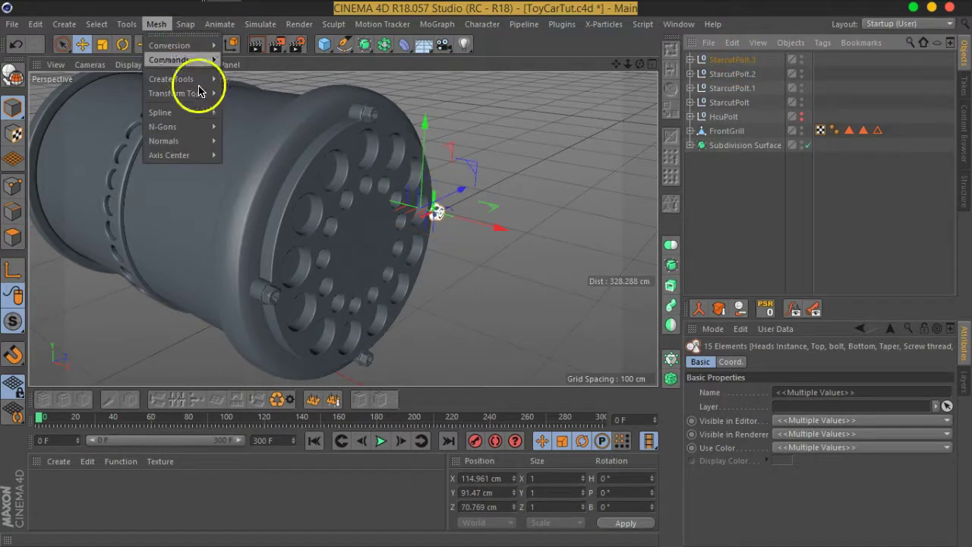
{"action": "mouse_move", "coordinate": [169, 155]}
{"action": "left_click", "coordinate": [274, 208]}
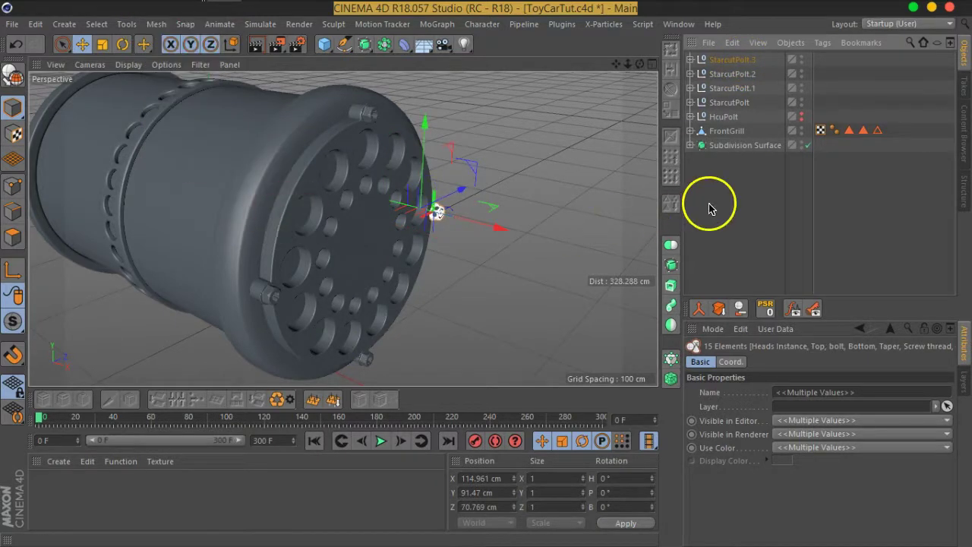
{"action": "left_click", "coordinate": [721, 186]}
{"action": "left_click", "coordinate": [743, 103]}
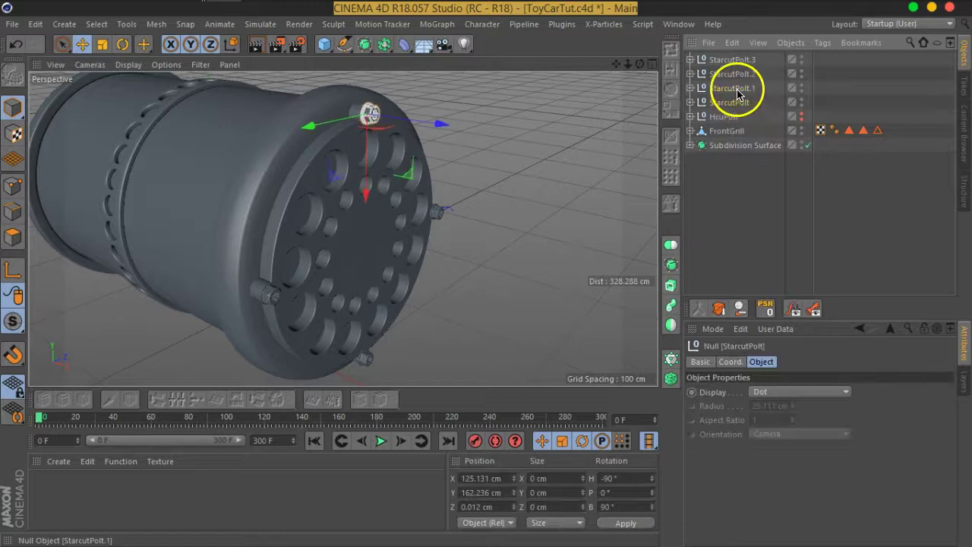
{"action": "left_click", "coordinate": [698, 220]}
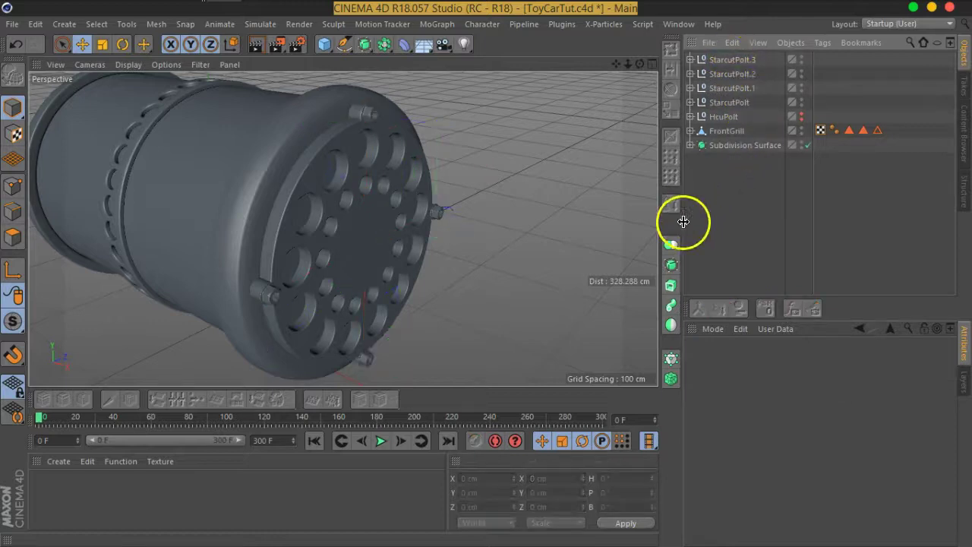
{"action": "scroll", "coordinate": [384, 258], "scroll_direction": "down", "scroll_amount": 3}
Group FrontGrill and the four StarcutPolt bolts, placed above HcuPolt, under a null renamed FrontCap
{"action": "left_click_drag", "start_coordinate": [384, 258], "coordinate": [503, 243], "text": "alt"}
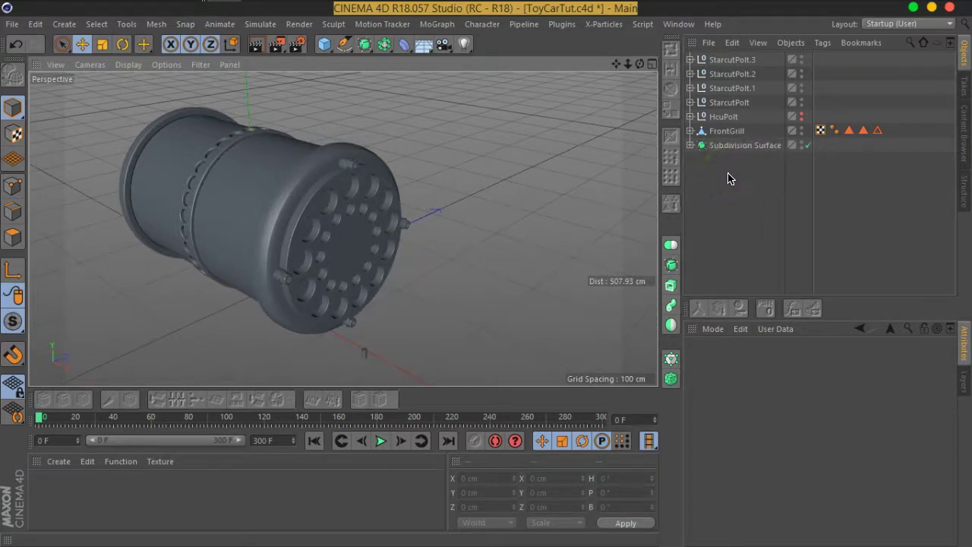
{"action": "left_click", "coordinate": [723, 131]}
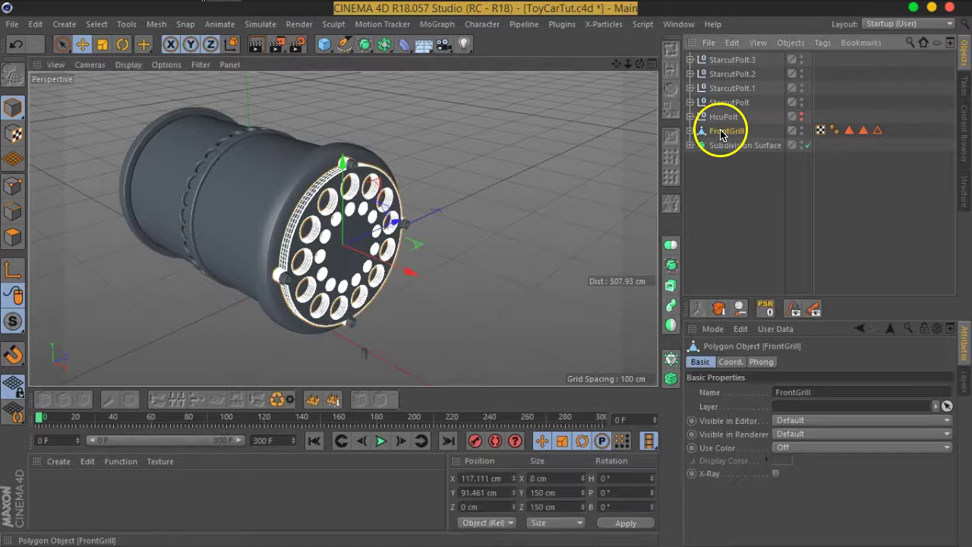
{"action": "left_click_drag", "start_coordinate": [720, 124], "coordinate": [718, 61]}
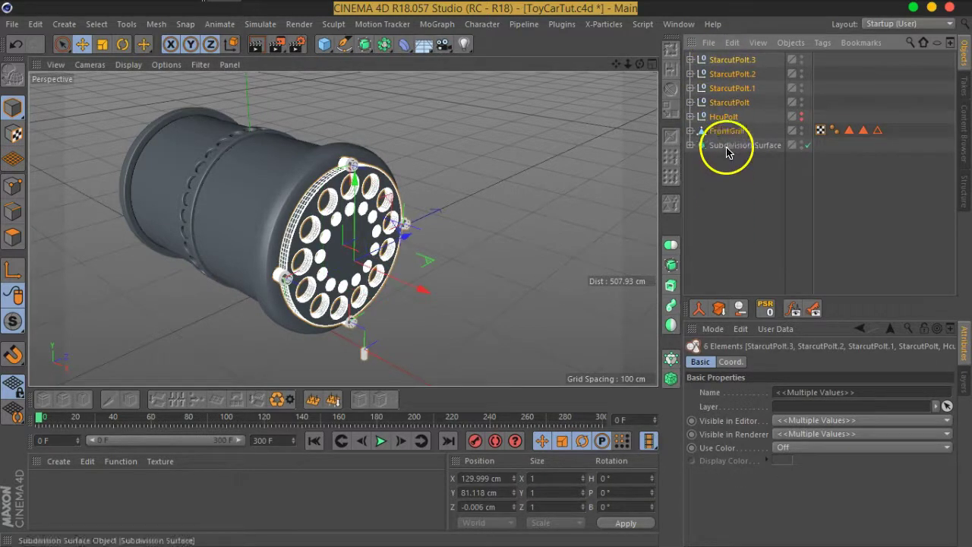
{"action": "left_click", "coordinate": [724, 118], "text": "ctrl"}
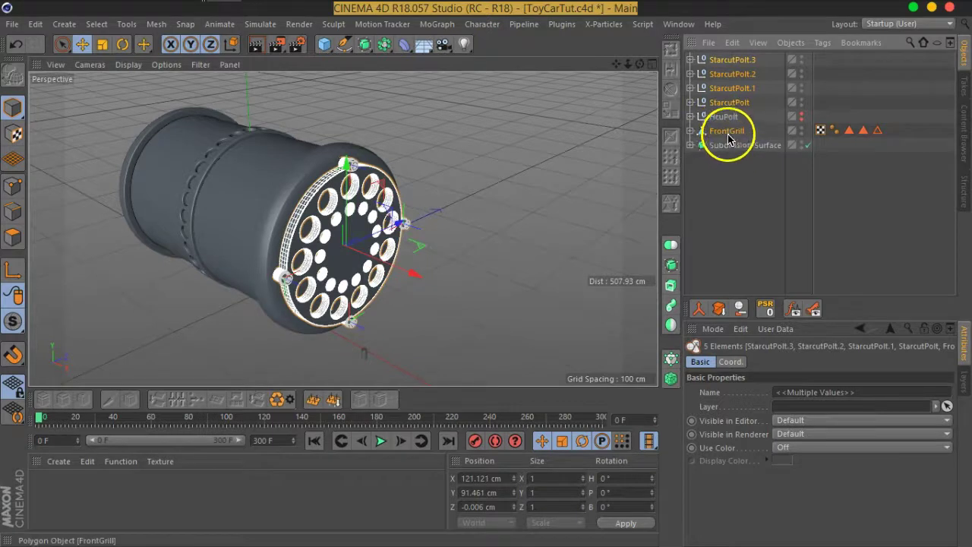
{"action": "left_click_drag", "start_coordinate": [728, 116], "coordinate": [727, 112]}
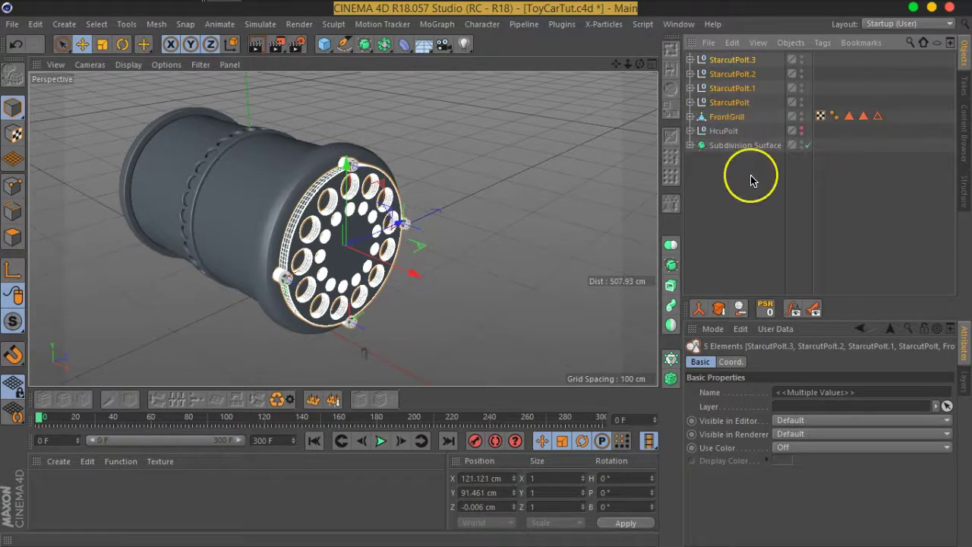
{"action": "key", "text": "alt+g"}
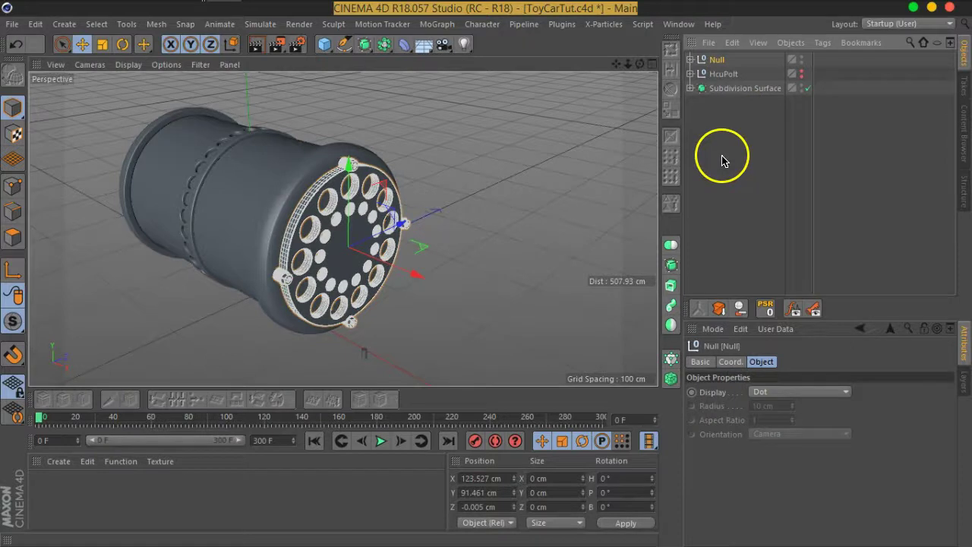
{"action": "double_click", "coordinate": [718, 60]}
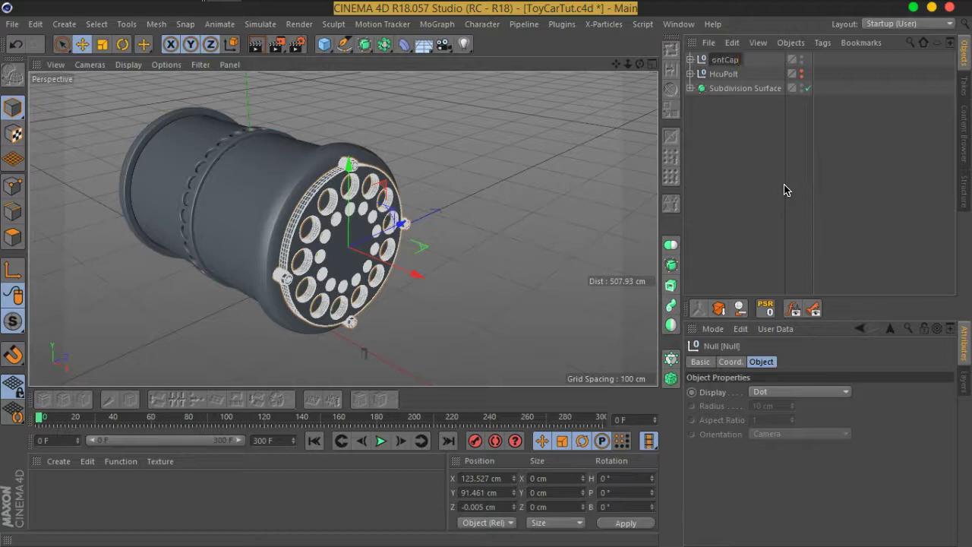
{"action": "key", "text": "Return"}
{"action": "mouse_move", "coordinate": [390, 228]}
{"action": "left_mouse_down", "text": "alt"}
{"action": "mouse_move", "coordinate": [384, 217]}
{"action": "mouse_move", "coordinate": [445, 278]}
{"action": "left_mouse_up", "text": "alt"}
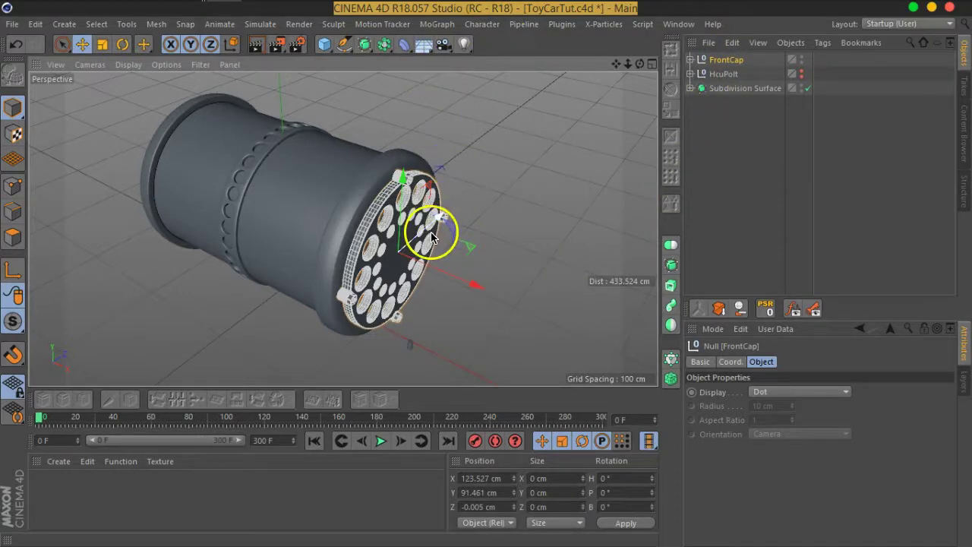
Add a Symmetry generator and nest FrontCap inside it
{"action": "left_click", "coordinate": [384, 44]}
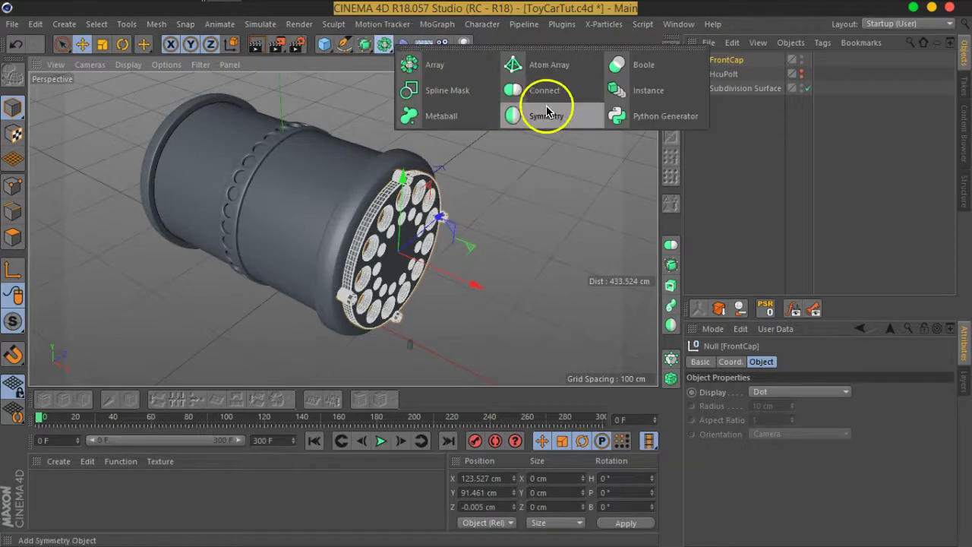
{"action": "left_click", "coordinate": [546, 111]}
{"action": "mouse_move", "coordinate": [565, 278]}
{"action": "left_mouse_down", "text": "alt"}
{"action": "mouse_move", "coordinate": [508, 256]}
{"action": "mouse_move", "coordinate": [462, 336]}
{"action": "mouse_move", "coordinate": [373, 343]}
{"action": "left_mouse_up", "text": "alt"}
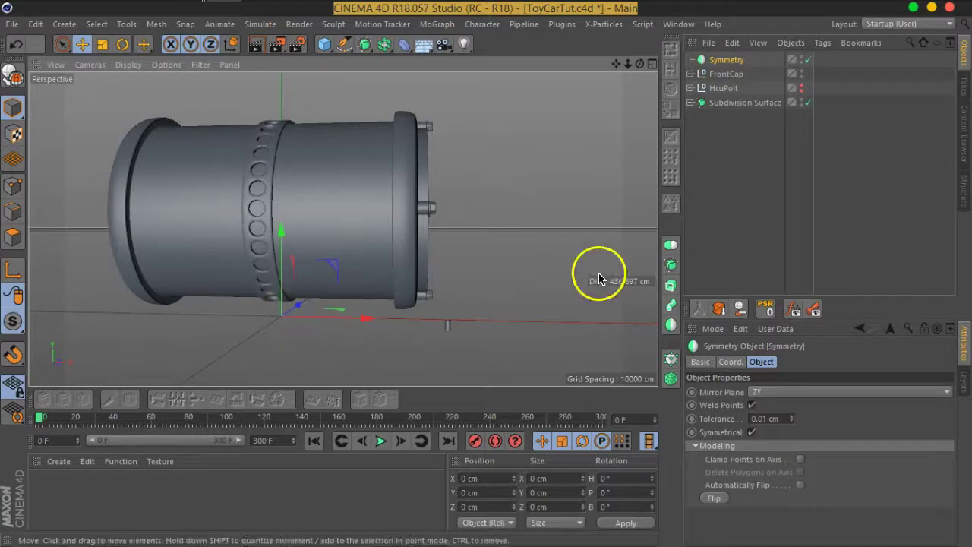
{"action": "left_click", "coordinate": [728, 75]}
{"action": "left_click_drag", "start_coordinate": [726, 82], "coordinate": [721, 62]}
{"action": "mouse_move", "coordinate": [162, 223]}
{"action": "left_mouse_down", "text": "alt"}
{"action": "mouse_move", "coordinate": [332, 210]}
{"action": "mouse_move", "coordinate": [218, 231]}
{"action": "mouse_move", "coordinate": [441, 210]}
{"action": "mouse_move", "coordinate": [319, 265]}
{"action": "mouse_move", "coordinate": [204, 260]}
{"action": "mouse_move", "coordinate": [393, 278]}
{"action": "mouse_move", "coordinate": [414, 267]}
{"action": "left_mouse_up", "text": "alt"}
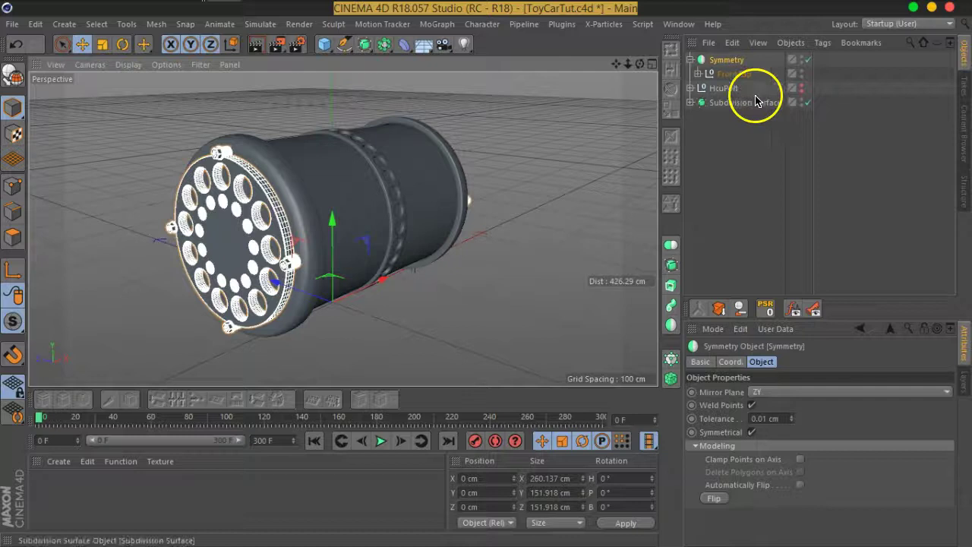
Try converting the Symmetry object, then undo to keep the live mirrored cap
{"action": "key", "text": "c"}
{"action": "left_click", "coordinate": [725, 76]}
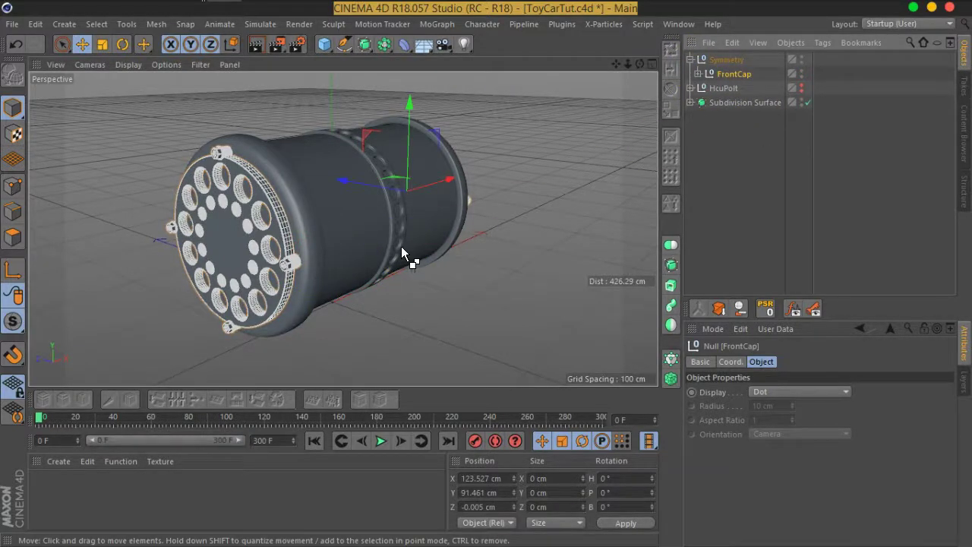
{"action": "key", "text": "ctrl+z"}
{"action": "key", "text": "ctrl+z"}
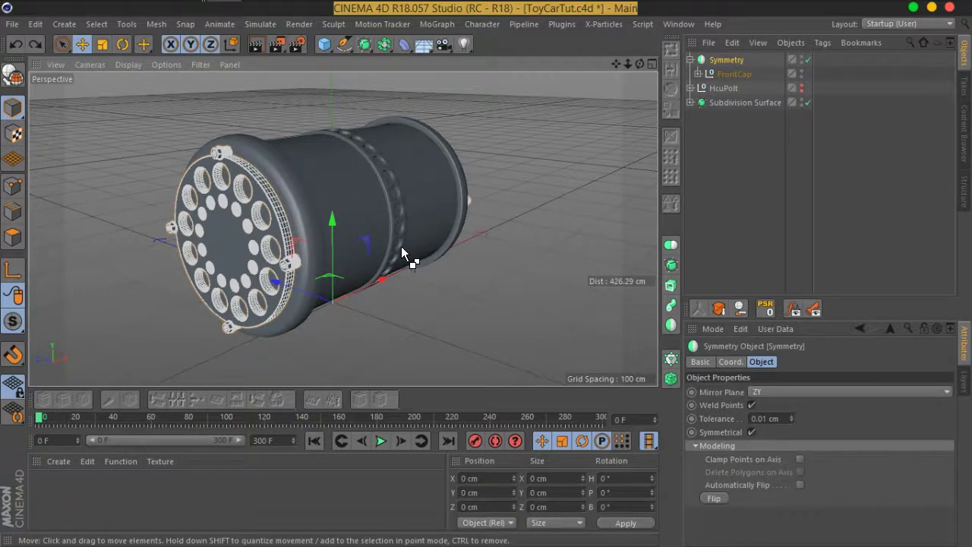
{"action": "left_click", "coordinate": [401, 246]}
{"action": "mouse_move", "coordinate": [430, 196]}
{"action": "left_mouse_down", "text": "alt"}
{"action": "mouse_move", "coordinate": [202, 202]}
{"action": "mouse_move", "coordinate": [503, 217]}
{"action": "mouse_move", "coordinate": [417, 174]}
{"action": "left_mouse_up", "text": "alt"}
{"action": "right_click_drag", "start_coordinate": [417, 173], "coordinate": [673, 155], "text": "alt"}
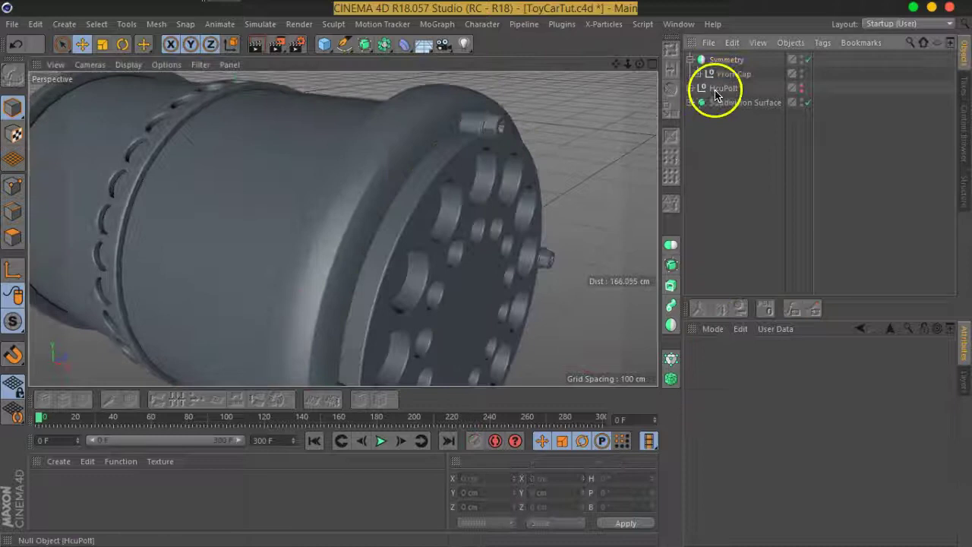
Rename the Symmetry object to Front-Back-Caps and save the scene
{"action": "left_click", "coordinate": [721, 59]}
{"action": "left_click", "coordinate": [689, 60]}
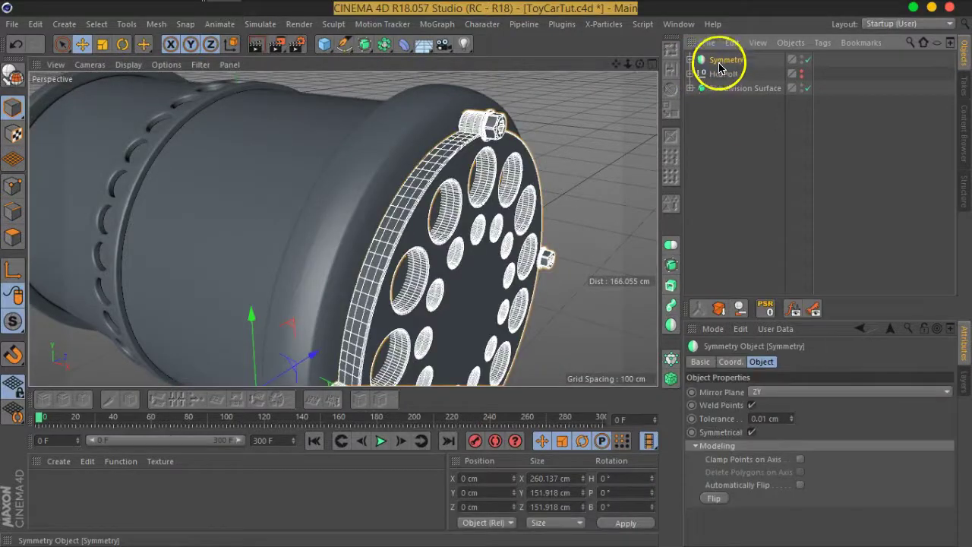
{"action": "double_click", "coordinate": [720, 63]}
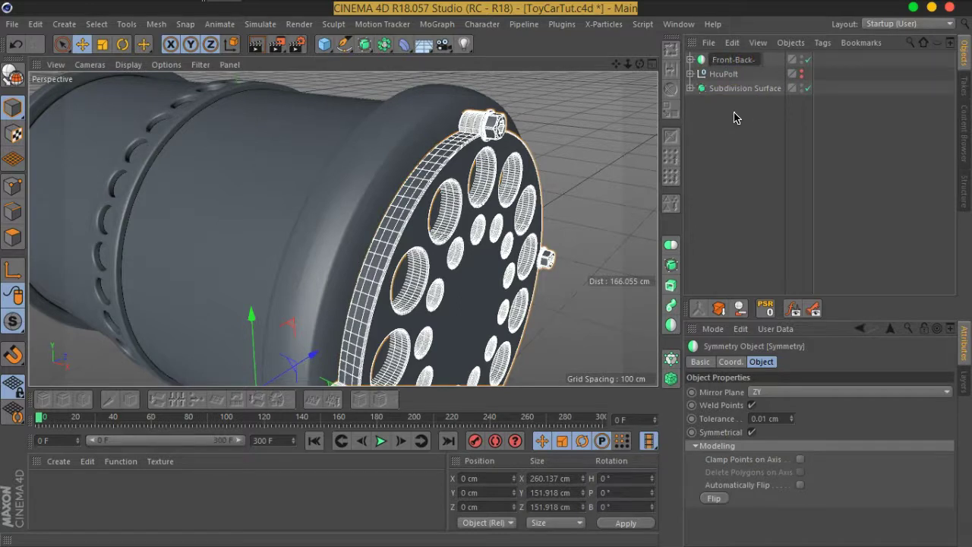
{"action": "type", "text": "Caps"}
{"action": "key", "text": "Return"}
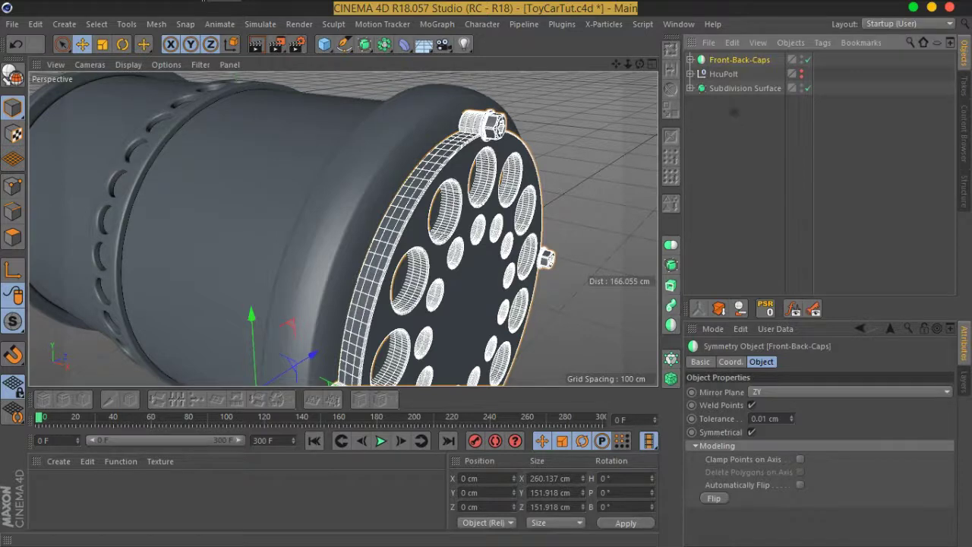
{"action": "scroll", "coordinate": [482, 200], "scroll_direction": "down", "scroll_amount": 5}
{"action": "mouse_move", "coordinate": [482, 200]}
{"action": "left_mouse_down", "text": "alt"}
{"action": "mouse_move", "coordinate": [440, 223]}
{"action": "mouse_move", "coordinate": [382, 195]}
{"action": "mouse_move", "coordinate": [478, 180]}
{"action": "mouse_move", "coordinate": [301, 185]}
{"action": "left_mouse_up", "text": "alt"}
{"action": "key", "text": "ctrl+s"}
Switch the viewport to Gouraud Shading (Lines) and inspect the end caps
{"action": "mouse_move", "coordinate": [405, 177]}
{"action": "left_mouse_down", "text": "alt"}
{"action": "mouse_move", "coordinate": [382, 170]}
{"action": "mouse_move", "coordinate": [404, 191]}
{"action": "left_mouse_up", "text": "alt"}
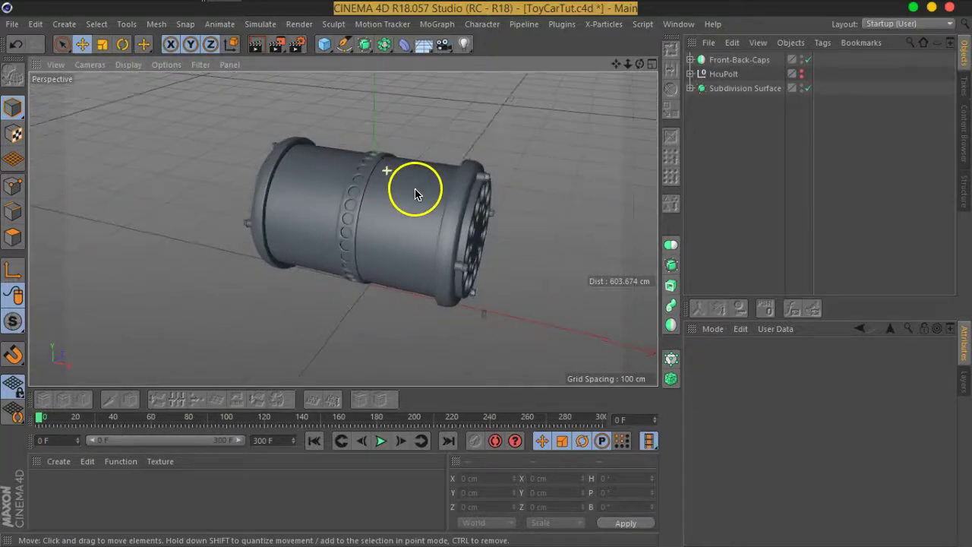
{"action": "scroll", "coordinate": [397, 200], "scroll_direction": "up", "scroll_amount": 2}
{"action": "scroll", "coordinate": [401, 202], "scroll_direction": "up", "scroll_amount": 4}
{"action": "scroll", "coordinate": [401, 201], "scroll_direction": "up", "scroll_amount": 3}
{"action": "left_click_drag", "start_coordinate": [453, 243], "coordinate": [326, 190], "text": "alt"}
{"action": "left_click", "coordinate": [126, 68]}
{"action": "left_click", "coordinate": [159, 96]}
{"action": "mouse_move", "coordinate": [351, 223]}
{"action": "left_mouse_down", "text": "alt"}
{"action": "mouse_move", "coordinate": [239, 193]}
{"action": "mouse_move", "coordinate": [275, 166]}
{"action": "mouse_move", "coordinate": [438, 174]}
{"action": "mouse_move", "coordinate": [482, 220]}
{"action": "mouse_move", "coordinate": [337, 225]}
{"action": "mouse_move", "coordinate": [340, 250]}
{"action": "mouse_move", "coordinate": [347, 246]}
{"action": "left_mouse_up", "text": "alt"}
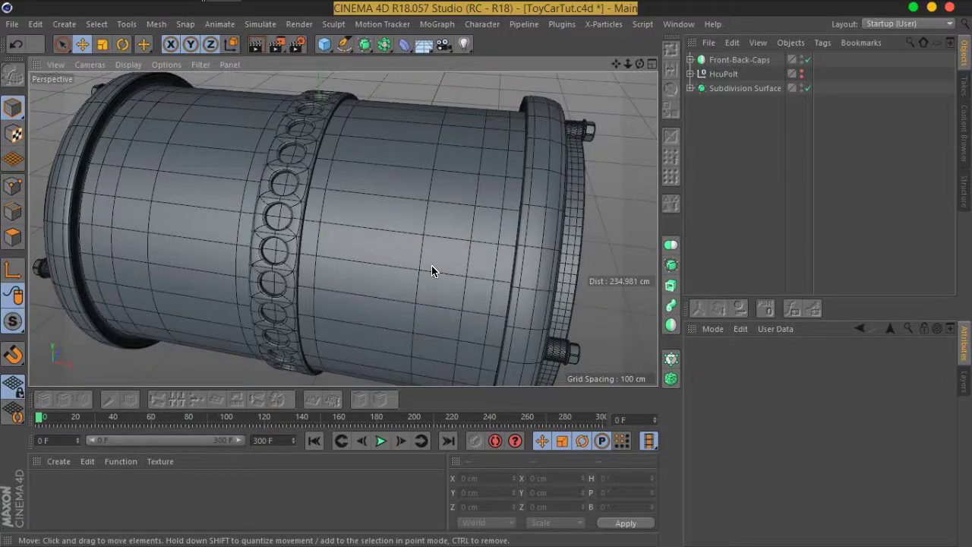
{"action": "mouse_move", "coordinate": [432, 271]}
{"action": "left_mouse_down", "text": "alt"}
{"action": "mouse_move", "coordinate": [471, 243]}
{"action": "mouse_move", "coordinate": [557, 281]}
{"action": "mouse_move", "coordinate": [445, 245]}
{"action": "left_mouse_up", "text": "alt"}
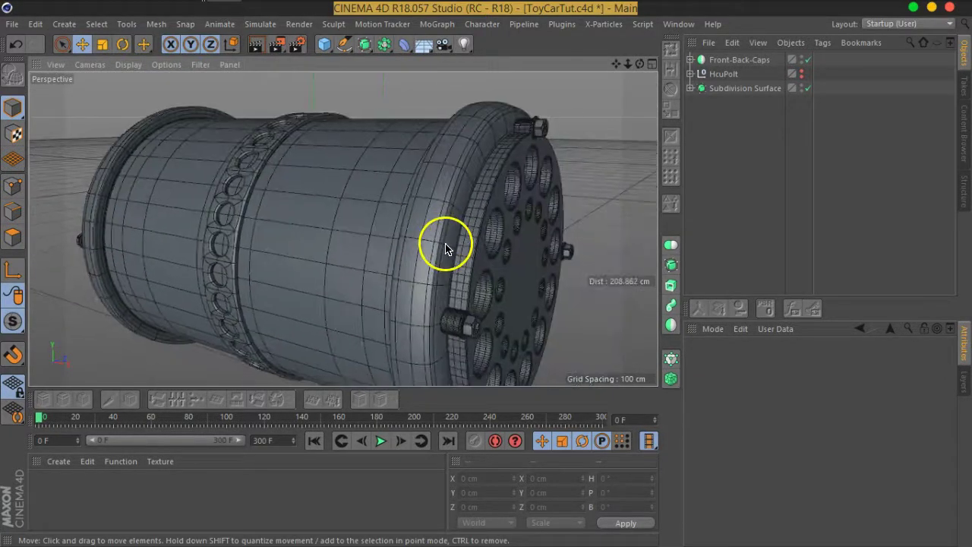
{"action": "right_click_drag", "start_coordinate": [445, 245], "coordinate": [469, 256], "text": "alt"}
{"action": "mouse_move", "coordinate": [468, 256]}
{"action": "left_mouse_down", "text": "alt"}
{"action": "mouse_move", "coordinate": [348, 224]}
{"action": "mouse_move", "coordinate": [402, 221]}
{"action": "mouse_move", "coordinate": [449, 252]}
{"action": "mouse_move", "coordinate": [456, 236]}
{"action": "left_mouse_up", "text": "alt"}
{"action": "right_click_drag", "start_coordinate": [456, 236], "coordinate": [430, 214], "text": "alt"}
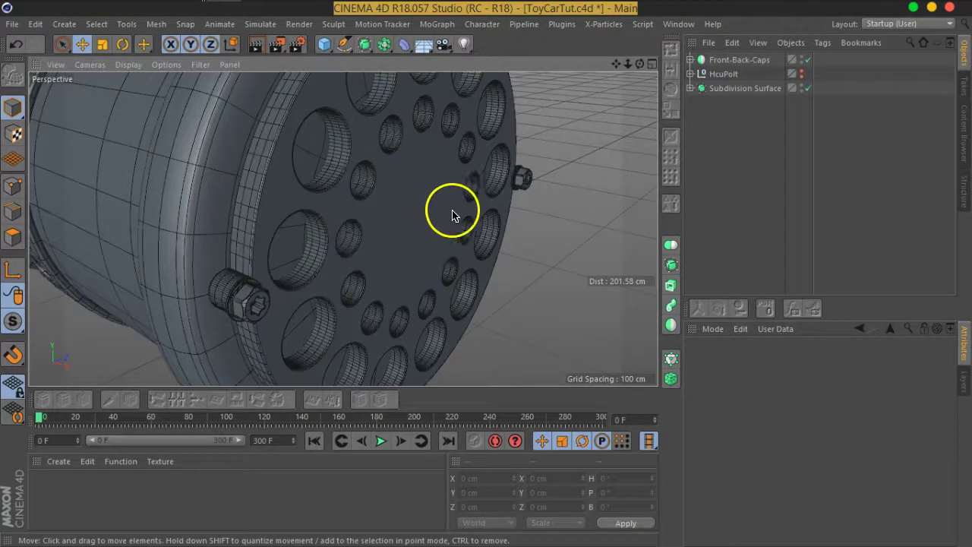
{"action": "mouse_move", "coordinate": [455, 256]}
{"action": "left_mouse_down", "text": "alt"}
{"action": "mouse_move", "coordinate": [401, 220]}
{"action": "mouse_move", "coordinate": [423, 232]}
{"action": "left_mouse_up", "text": "alt"}
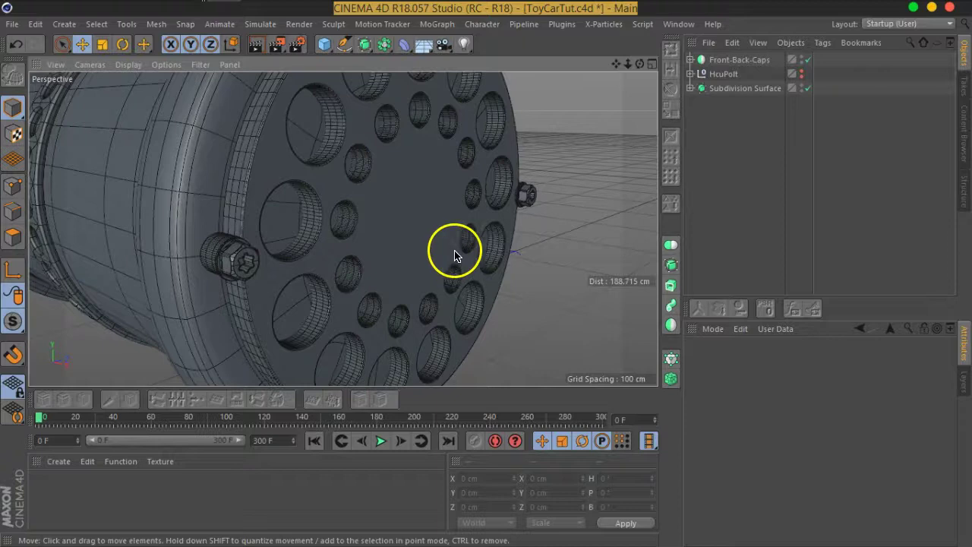
{"action": "left_click", "coordinate": [324, 44]}
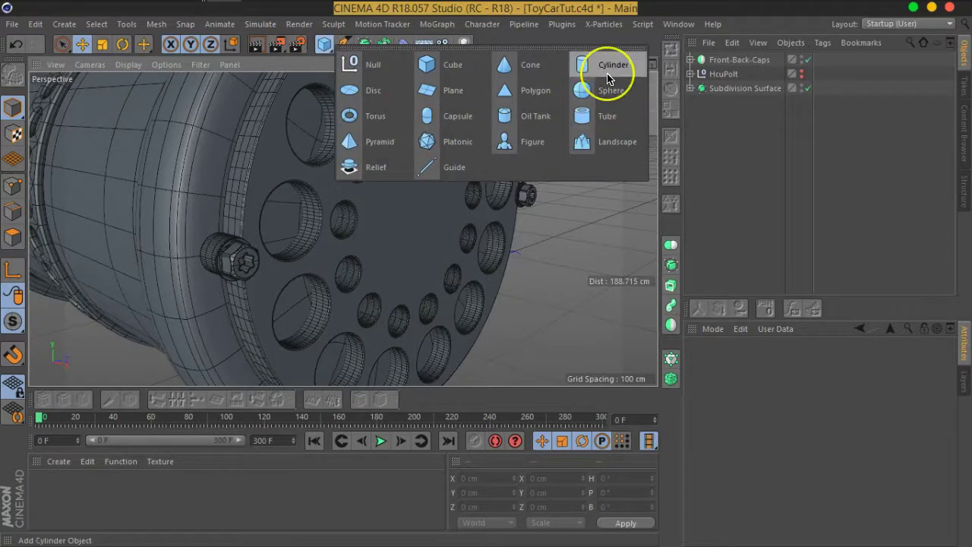
Add a Cylinder and snap it to the front cap's centre (X 123.527, Y 91.461 cm) at top level
{"action": "left_click", "coordinate": [608, 68]}
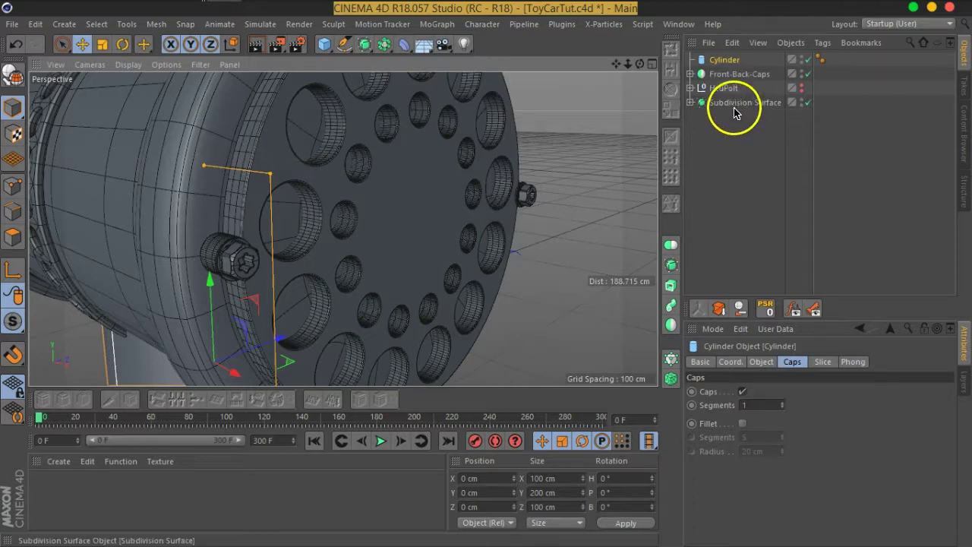
{"action": "left_click", "coordinate": [716, 76]}
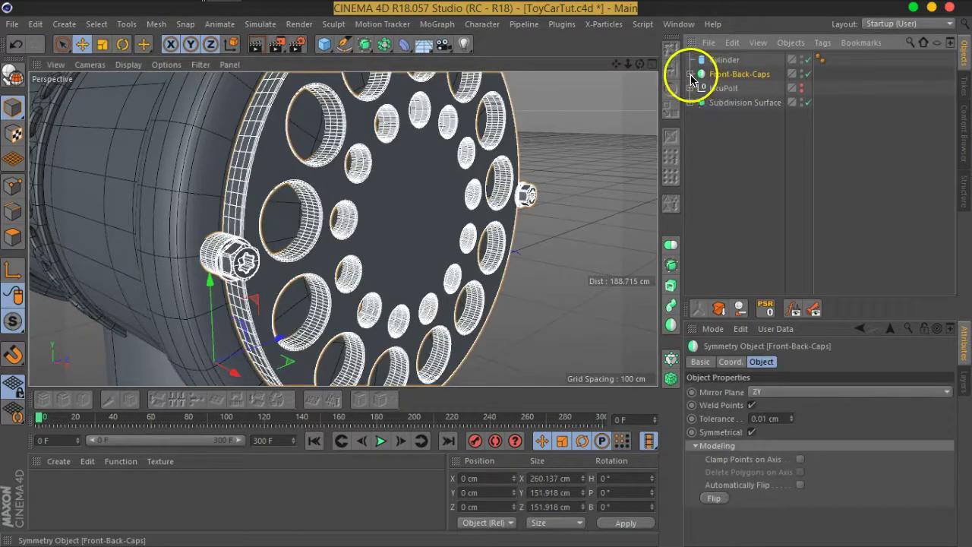
{"action": "left_click", "coordinate": [690, 74]}
{"action": "left_click", "coordinate": [726, 88]}
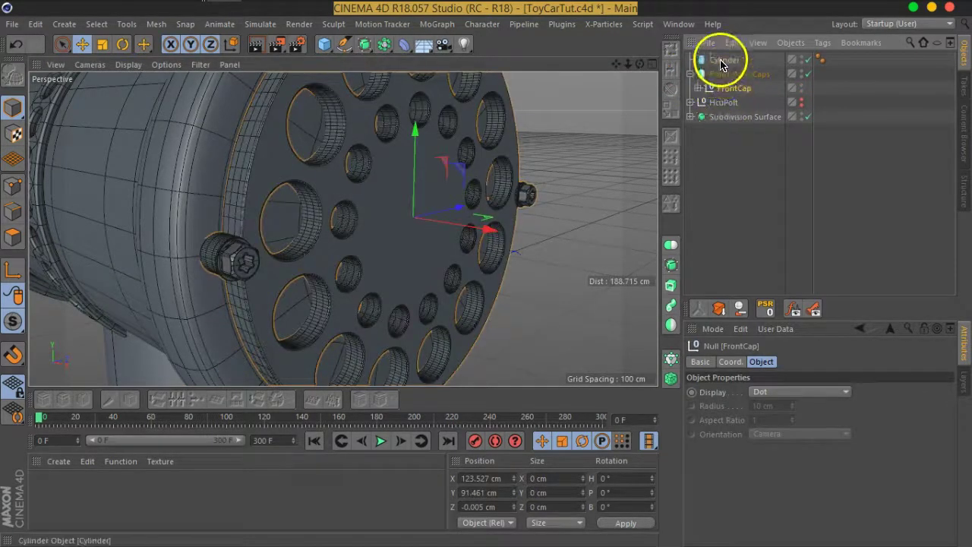
{"action": "left_click", "coordinate": [698, 88]}
{"action": "left_click", "coordinate": [731, 88]}
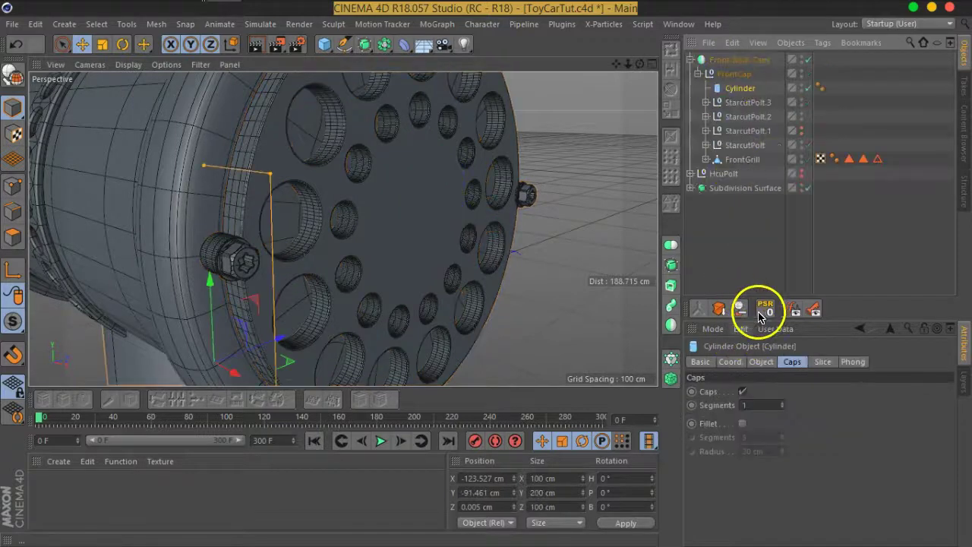
{"action": "left_click", "coordinate": [766, 309]}
{"action": "left_click_drag", "start_coordinate": [748, 87], "coordinate": [726, 58]}
{"action": "left_click", "coordinate": [691, 74]}
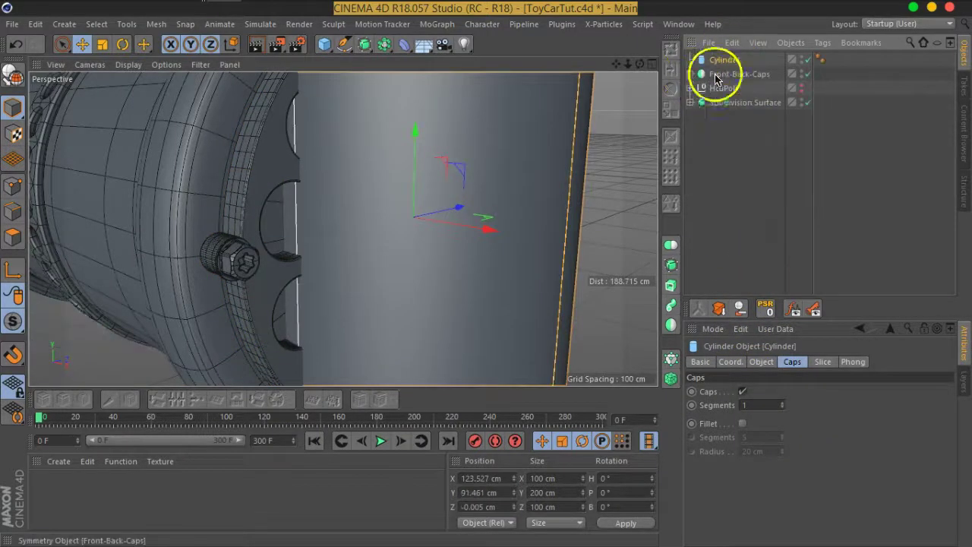
Orient the cylinder along X with height 28 cm and radius 27 cm
{"action": "left_click", "coordinate": [762, 361]}
{"action": "left_click", "coordinate": [787, 449]}
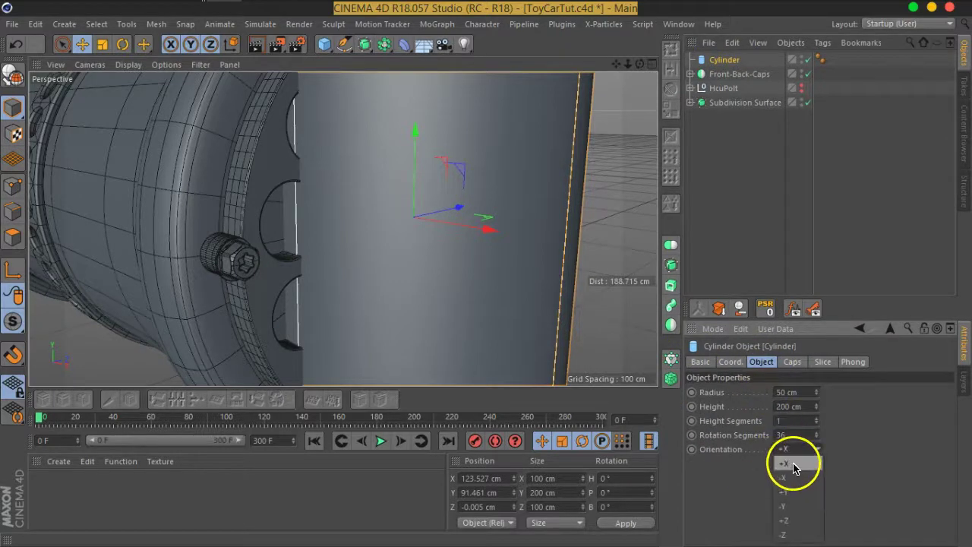
{"action": "left_click", "coordinate": [794, 465]}
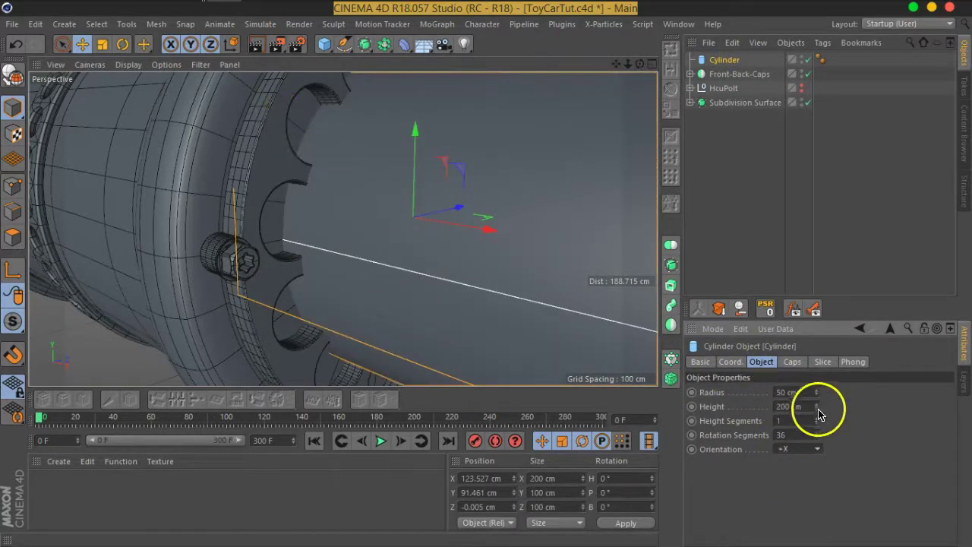
{"action": "left_click_drag", "start_coordinate": [819, 414], "coordinate": [836, 534]}
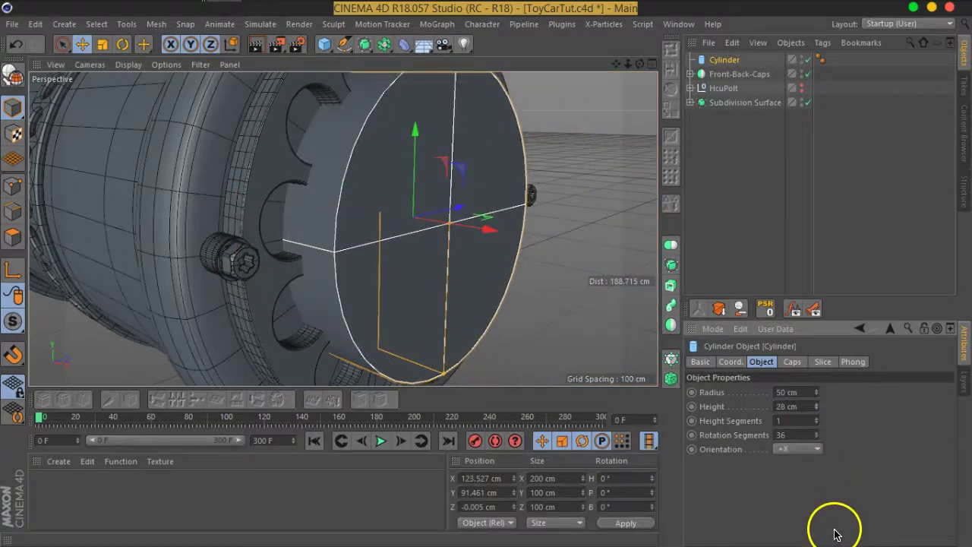
{"action": "left_click_drag", "start_coordinate": [820, 396], "coordinate": [816, 407]}
{"action": "mouse_move", "coordinate": [369, 206]}
{"action": "left_mouse_down", "text": "alt"}
{"action": "mouse_move", "coordinate": [152, 171]}
{"action": "mouse_move", "coordinate": [445, 217]}
{"action": "mouse_move", "coordinate": [434, 250]}
{"action": "left_mouse_up", "text": "alt"}
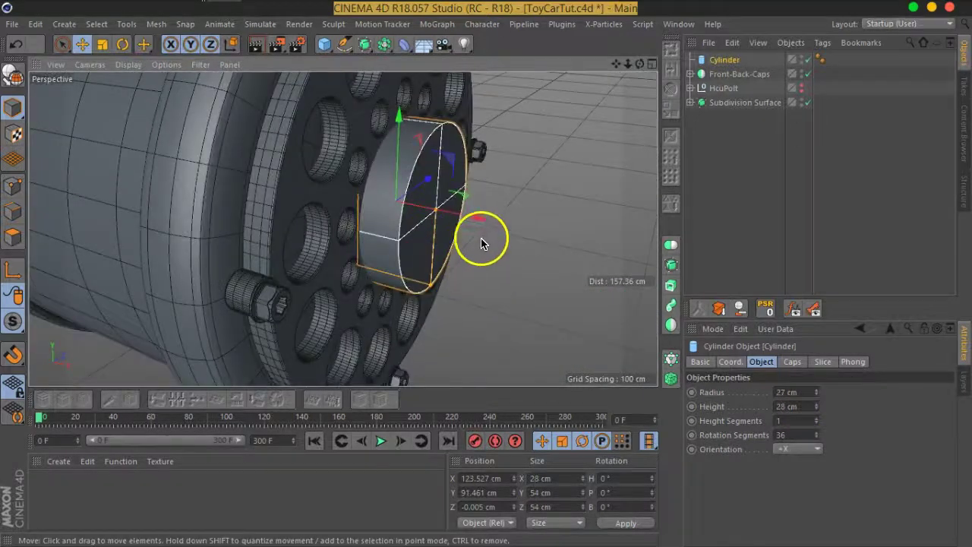
Slide the cylinder outward along X to 147.79 cm
{"action": "left_click_drag", "start_coordinate": [474, 218], "coordinate": [561, 246]}
{"action": "left_click_drag", "start_coordinate": [534, 281], "coordinate": [495, 256], "text": "alt"}
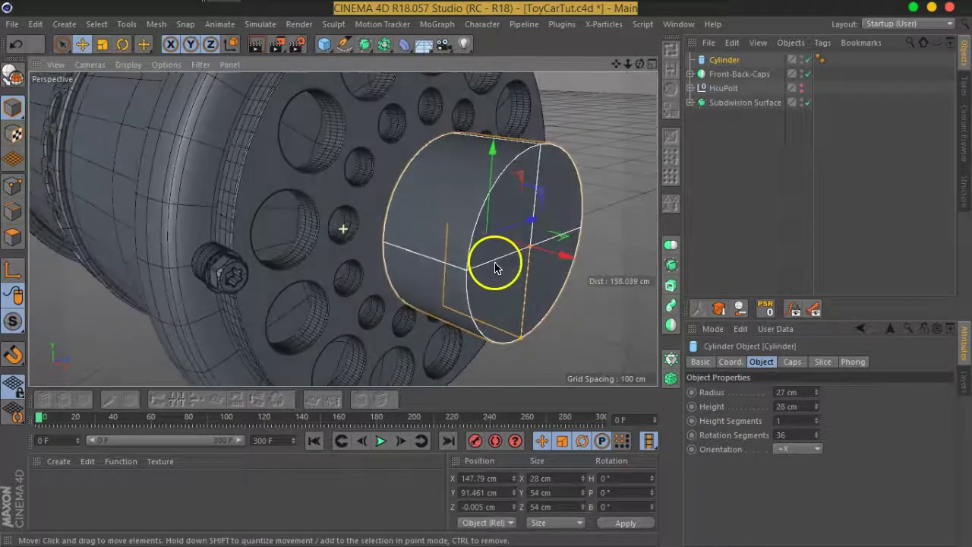
{"action": "left_click", "coordinate": [129, 64]}
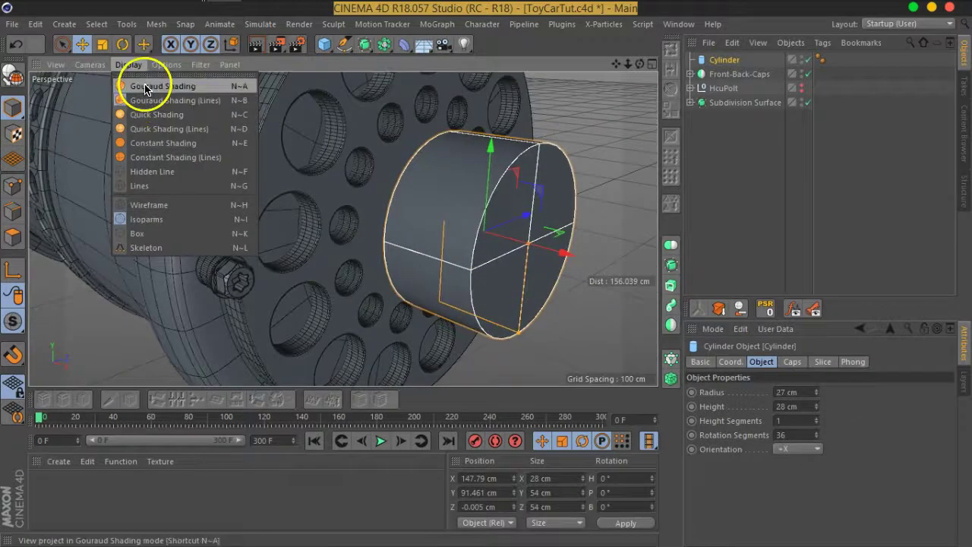
Show the cylinder in Wireframe and toggle its Caps off and back on
{"action": "left_click", "coordinate": [154, 204]}
{"action": "mouse_move", "coordinate": [521, 228]}
{"action": "left_mouse_down", "text": "alt"}
{"action": "mouse_move", "coordinate": [418, 304]}
{"action": "mouse_move", "coordinate": [423, 322]}
{"action": "mouse_move", "coordinate": [463, 228]}
{"action": "mouse_move", "coordinate": [466, 261]}
{"action": "left_mouse_up", "text": "alt"}
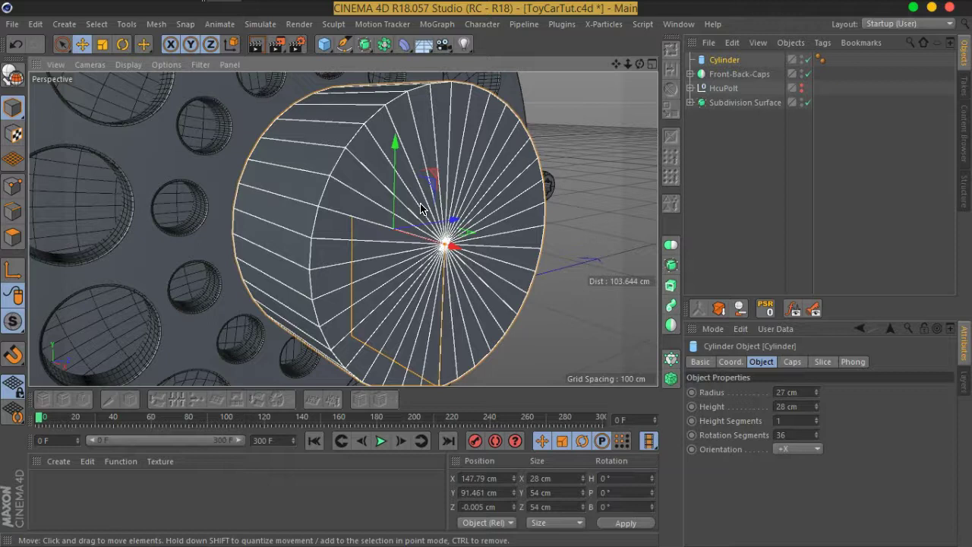
{"action": "left_click_drag", "start_coordinate": [460, 157], "coordinate": [467, 215]}
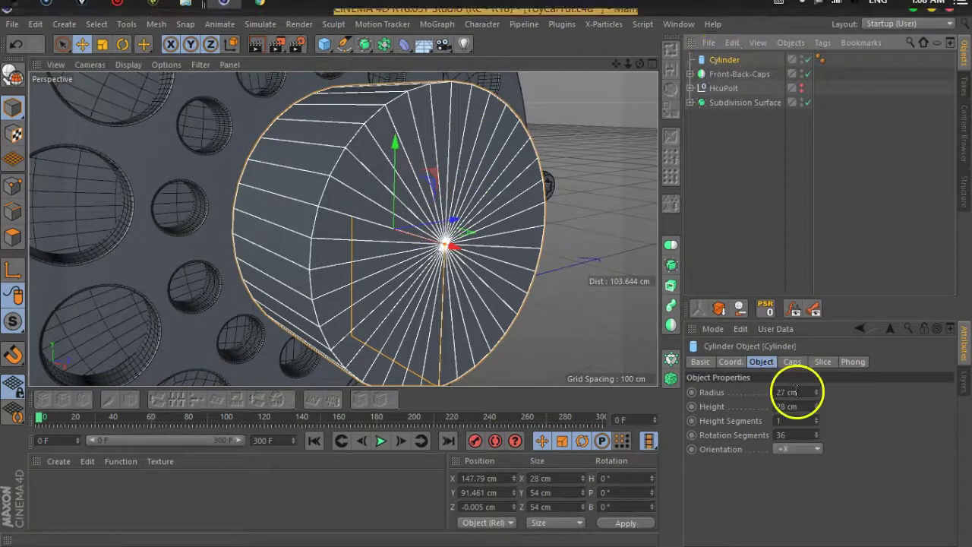
{"action": "left_click", "coordinate": [790, 363]}
{"action": "left_click", "coordinate": [743, 392]}
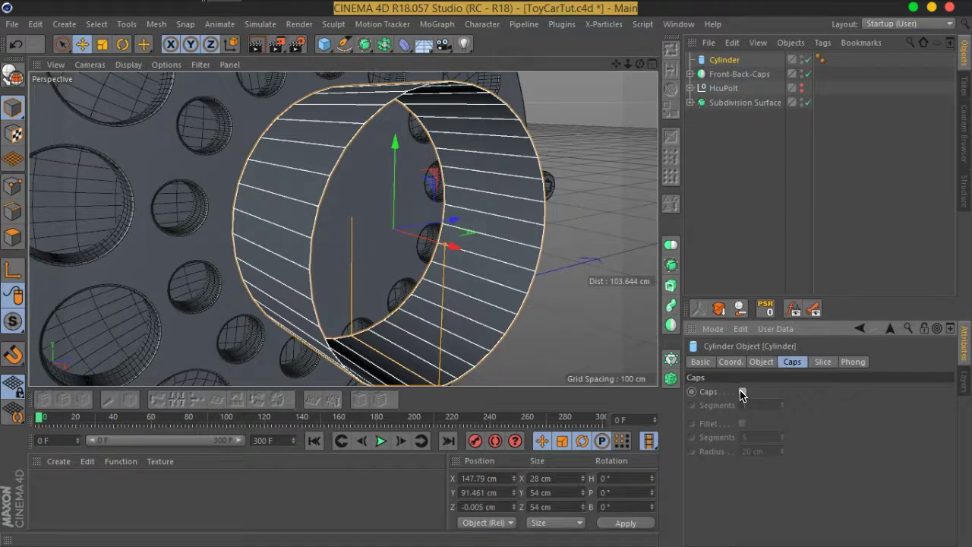
{"action": "left_click", "coordinate": [742, 392]}
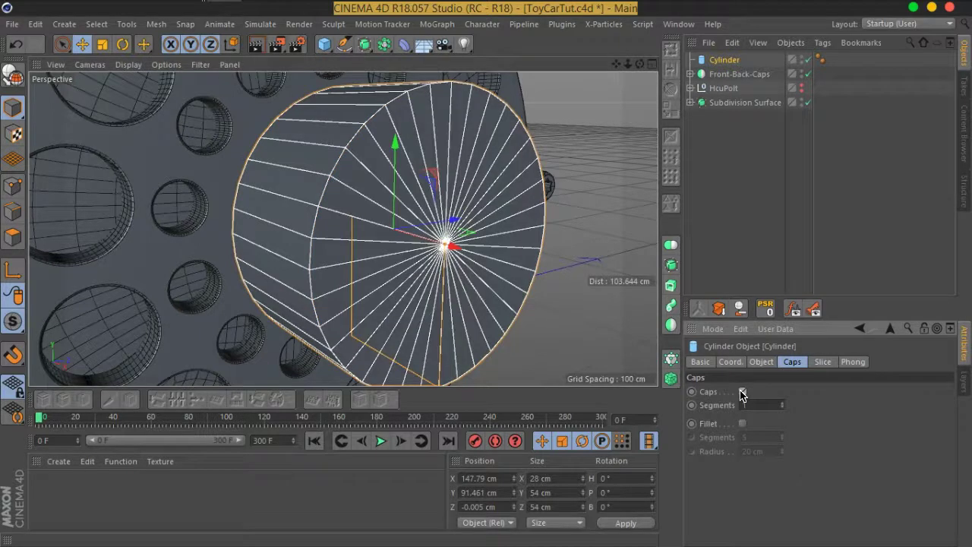
{"action": "left_click_drag", "start_coordinate": [425, 243], "coordinate": [450, 267], "text": "alt"}
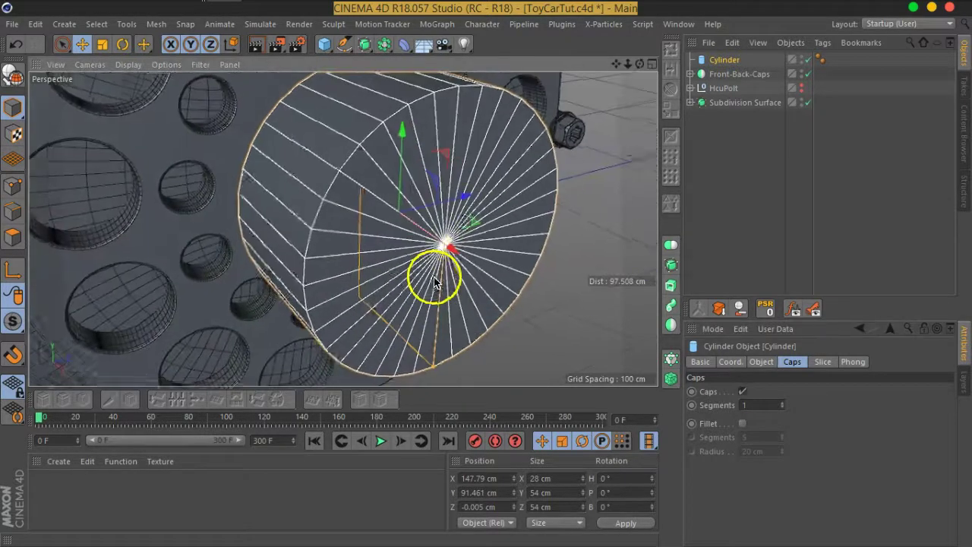
Make the cylinder editable in Points mode and Optimize it from 146 to 74 points
{"action": "left_click", "coordinate": [12, 186]}
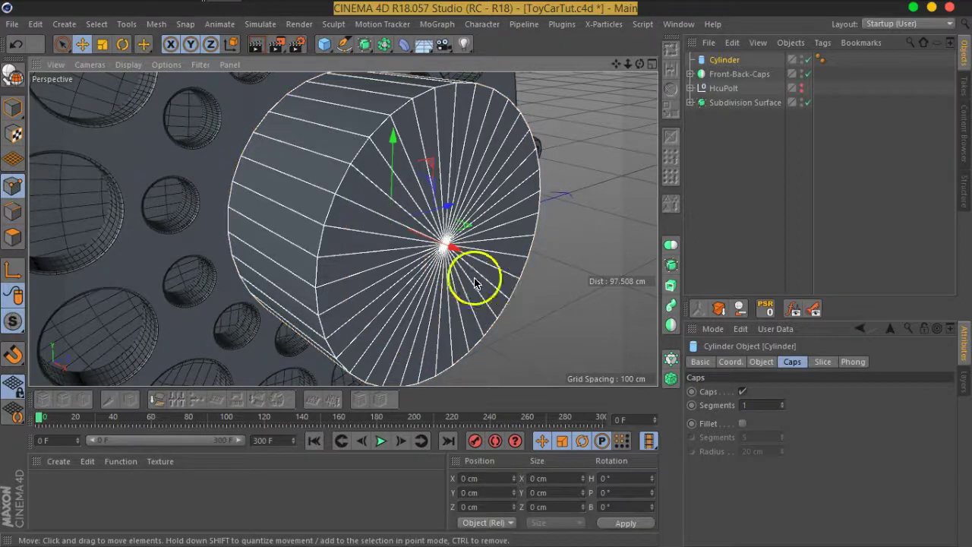
{"action": "left_click", "coordinate": [9, 79]}
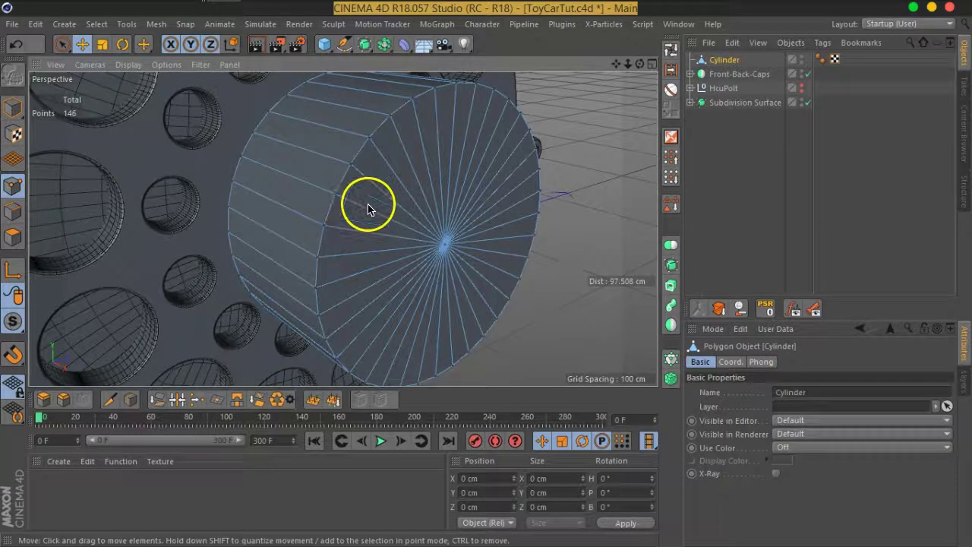
{"action": "right_click", "coordinate": [369, 210]}
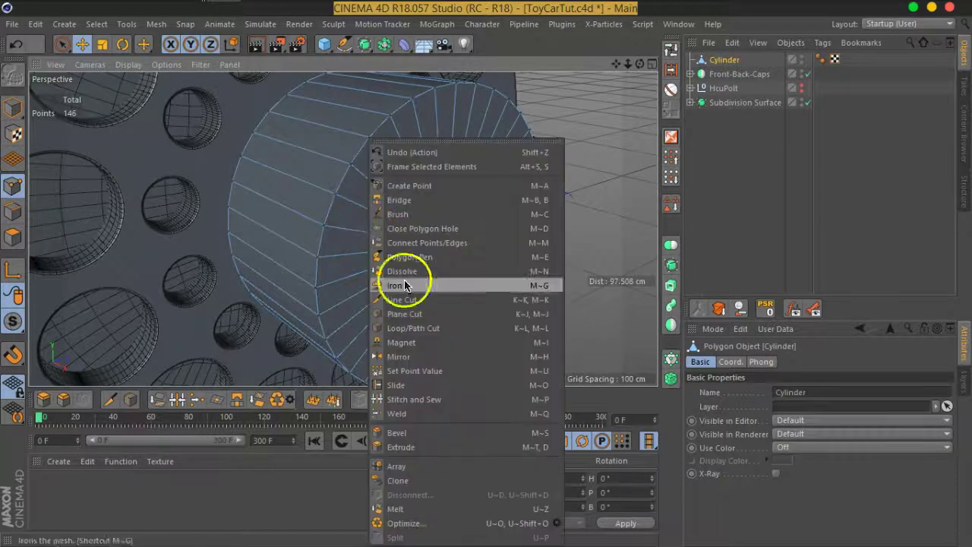
{"action": "left_click", "coordinate": [426, 523]}
{"action": "left_click", "coordinate": [446, 247]}
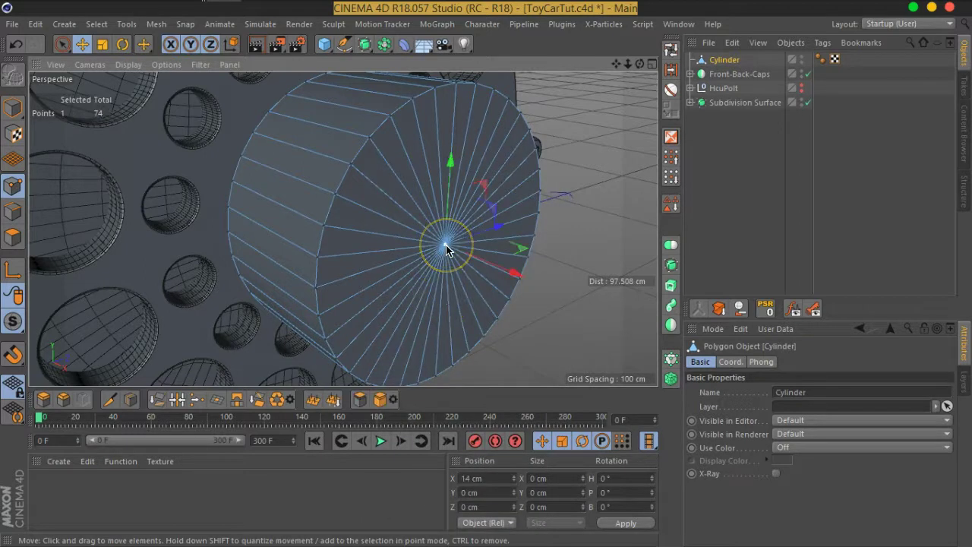
Bevel the cap's centre point into a ring as a first attempt
{"action": "left_click", "coordinate": [63, 399]}
{"action": "left_click_drag", "start_coordinate": [429, 281], "coordinate": [551, 183]}
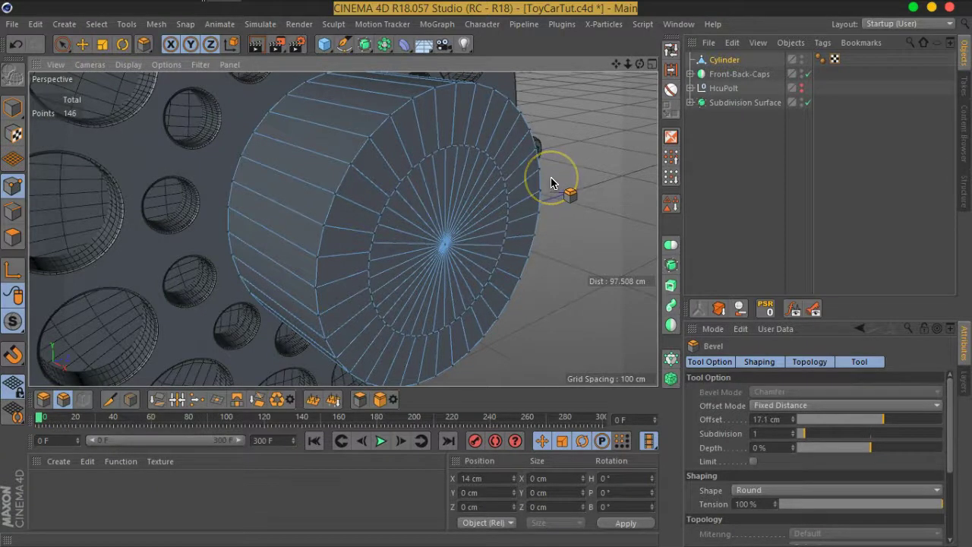
{"action": "mouse_move", "coordinate": [560, 215]}
{"action": "left_mouse_down", "text": "alt"}
{"action": "mouse_move", "coordinate": [544, 158]}
{"action": "mouse_move", "coordinate": [564, 206]}
{"action": "left_mouse_up", "text": "alt"}
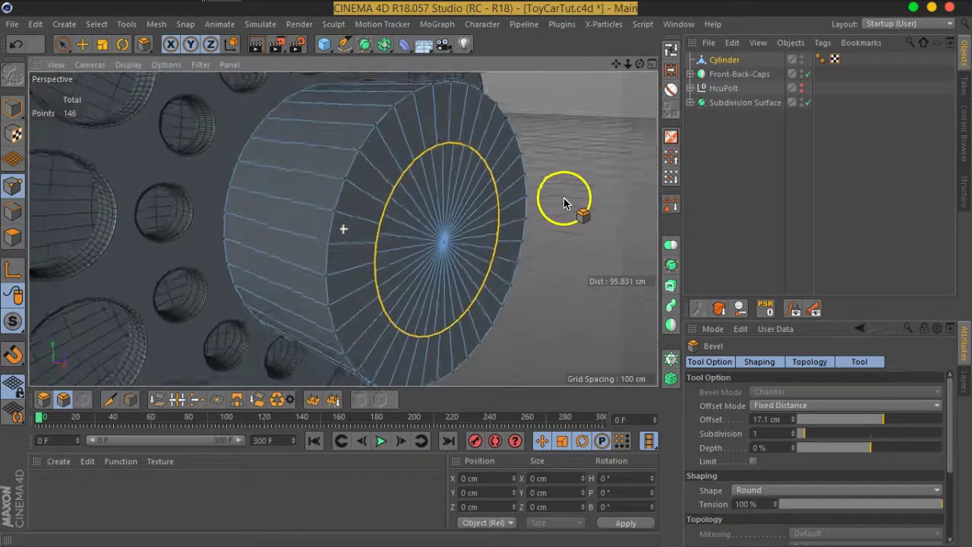
{"action": "scroll", "coordinate": [448, 228], "scroll_direction": "up", "scroll_amount": 5}
{"action": "scroll", "coordinate": [452, 234], "scroll_direction": "down", "scroll_amount": 2}
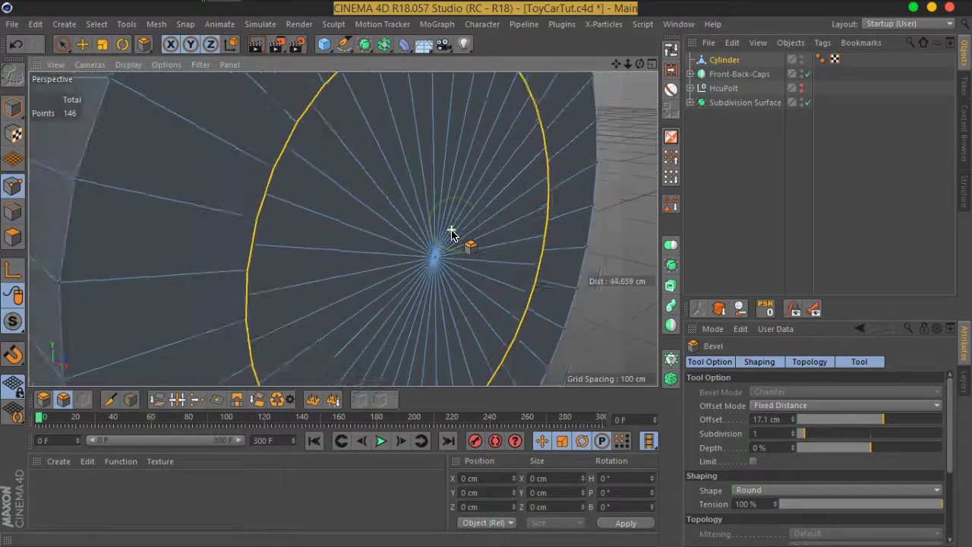
{"action": "scroll", "coordinate": [452, 234], "scroll_direction": "down", "scroll_amount": 2}
{"action": "left_click", "coordinate": [451, 234]}
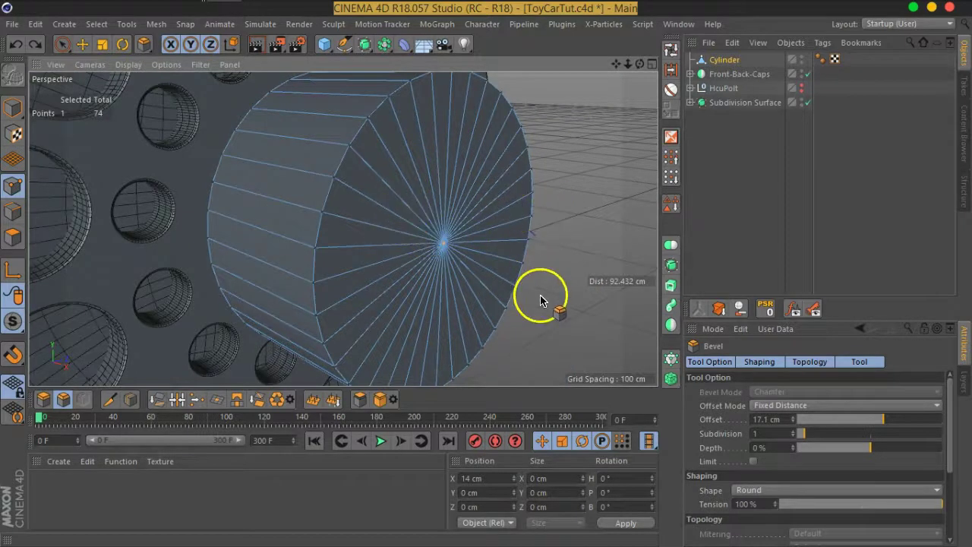
{"action": "mouse_move", "coordinate": [540, 300]}
{"action": "left_mouse_down", "text": "alt"}
{"action": "mouse_move", "coordinate": [528, 291]}
{"action": "mouse_move", "coordinate": [204, 284]}
{"action": "mouse_move", "coordinate": [445, 281]}
{"action": "mouse_move", "coordinate": [549, 269]}
{"action": "mouse_move", "coordinate": [554, 289]}
{"action": "left_mouse_up", "text": "alt"}
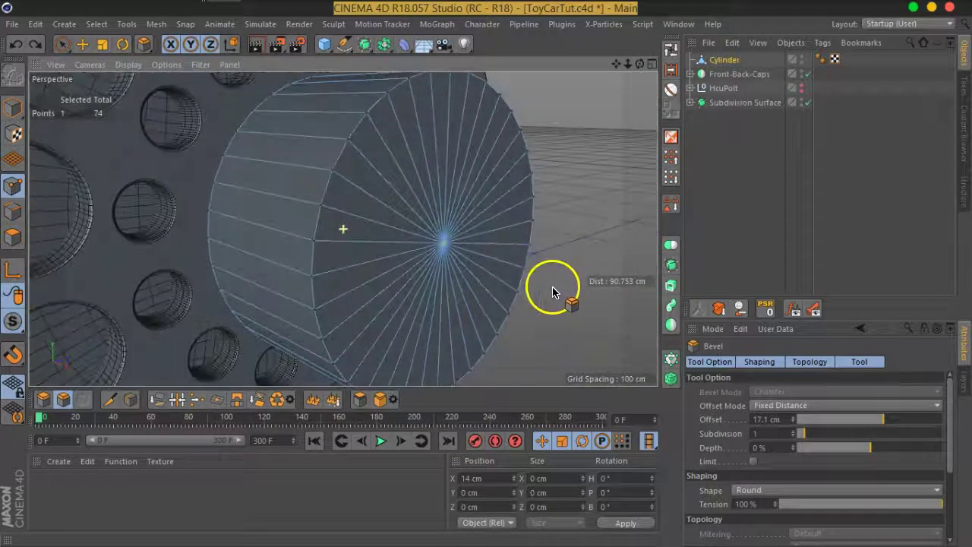
{"action": "mouse_move", "coordinate": [486, 298]}
{"action": "right_mouse_down", "text": "alt"}
{"action": "mouse_move", "coordinate": [441, 211]}
{"action": "mouse_move", "coordinate": [443, 239]}
{"action": "mouse_move", "coordinate": [492, 277]}
{"action": "mouse_move", "coordinate": [380, 225]}
{"action": "right_mouse_up", "text": "alt"}
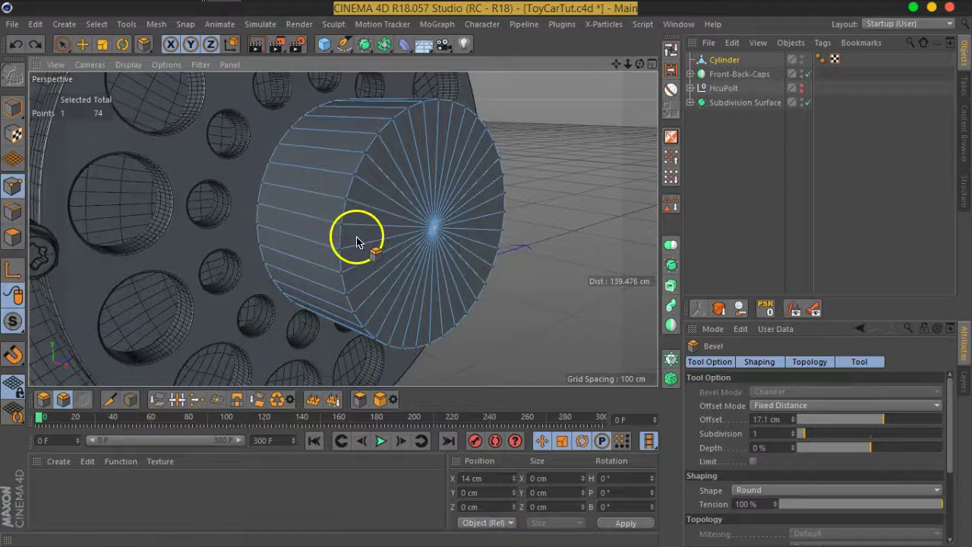
Optimize again, then re-bevel the centre point to a 16.71 cm offset with Subdivision 0
{"action": "right_click", "coordinate": [379, 241]}
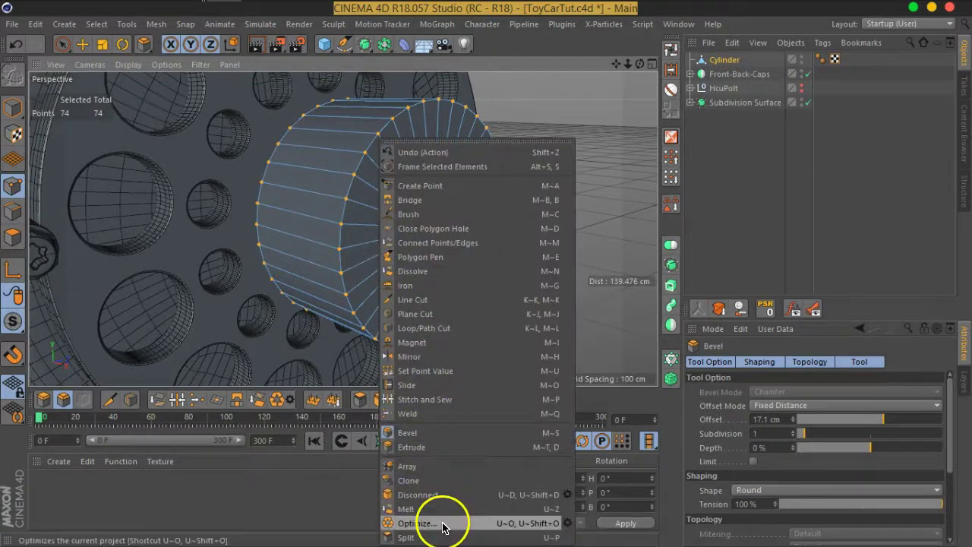
{"action": "left_click", "coordinate": [441, 525]}
{"action": "left_click", "coordinate": [552, 245]}
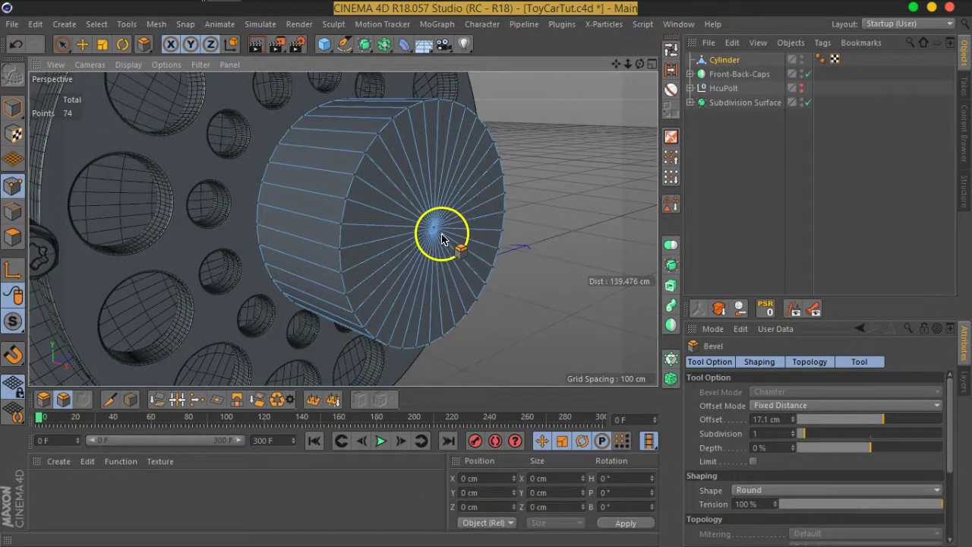
{"action": "scroll", "coordinate": [435, 232], "scroll_direction": "up", "scroll_amount": 2}
{"action": "scroll", "coordinate": [435, 231], "scroll_direction": "up", "scroll_amount": 3}
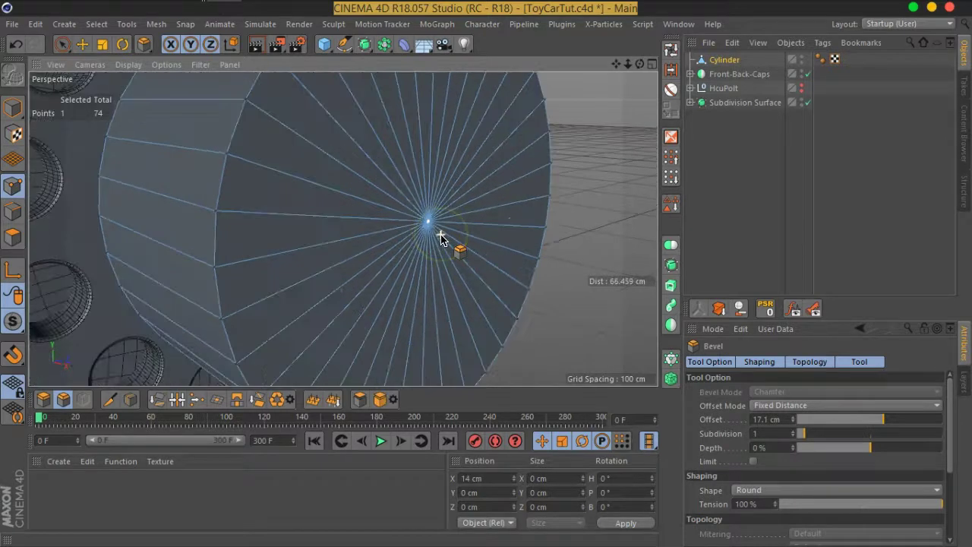
{"action": "scroll", "coordinate": [432, 228], "scroll_direction": "up", "scroll_amount": 3}
{"action": "left_click_drag", "start_coordinate": [427, 223], "coordinate": [506, 104]}
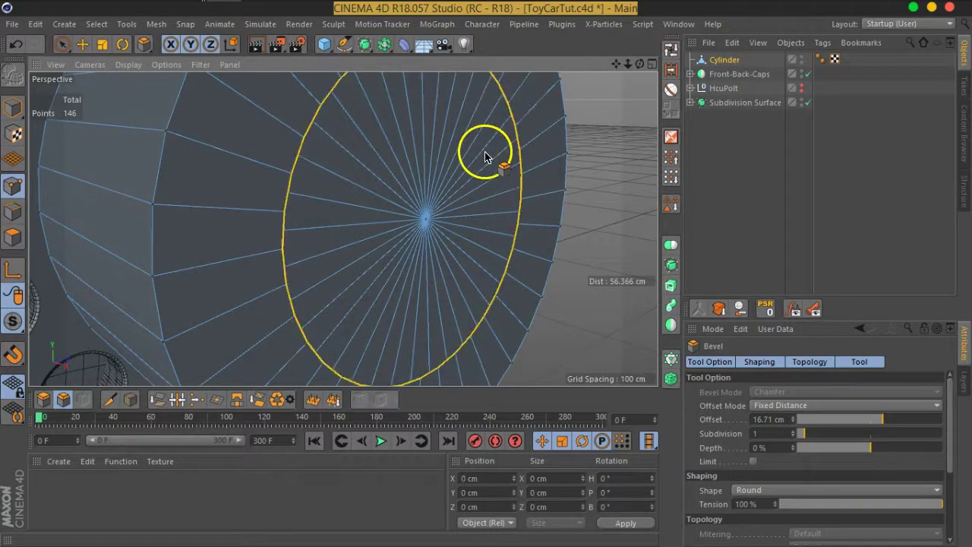
{"action": "scroll", "coordinate": [488, 156], "scroll_direction": "down", "scroll_amount": 3}
{"action": "scroll", "coordinate": [478, 174], "scroll_direction": "down", "scroll_amount": 2}
{"action": "scroll", "coordinate": [434, 238], "scroll_direction": "up", "scroll_amount": 1}
{"action": "scroll", "coordinate": [434, 200], "scroll_direction": "up", "scroll_amount": 1}
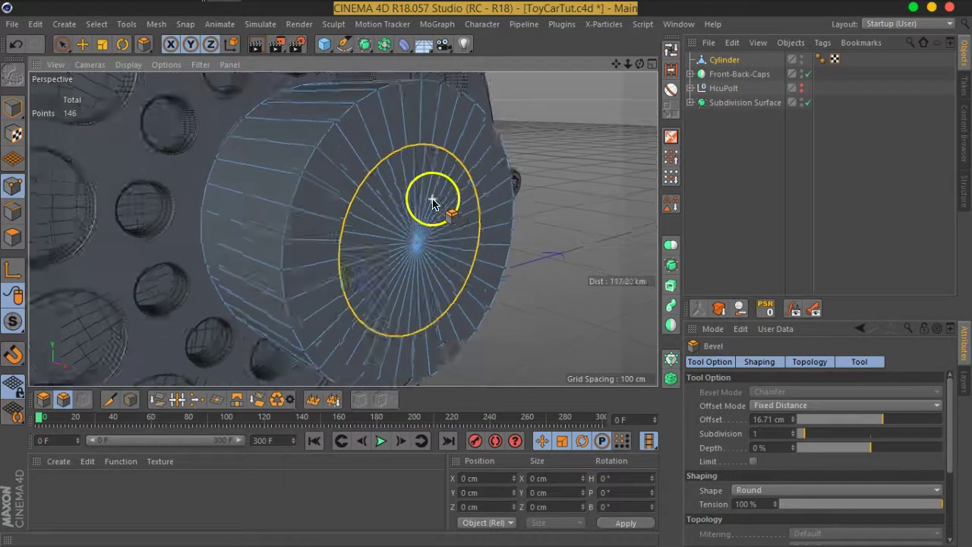
{"action": "scroll", "coordinate": [410, 144], "scroll_direction": "up", "scroll_amount": 2}
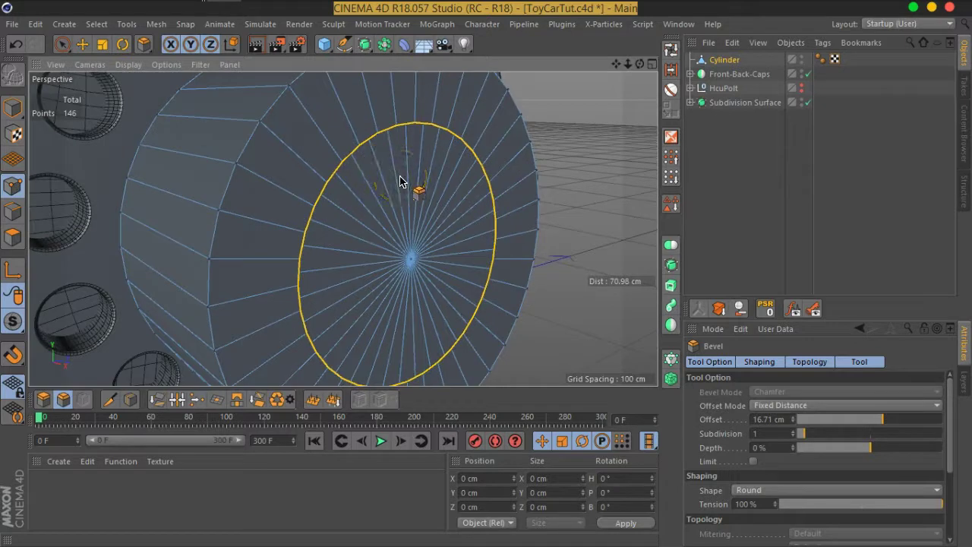
{"action": "left_click", "coordinate": [791, 437]}
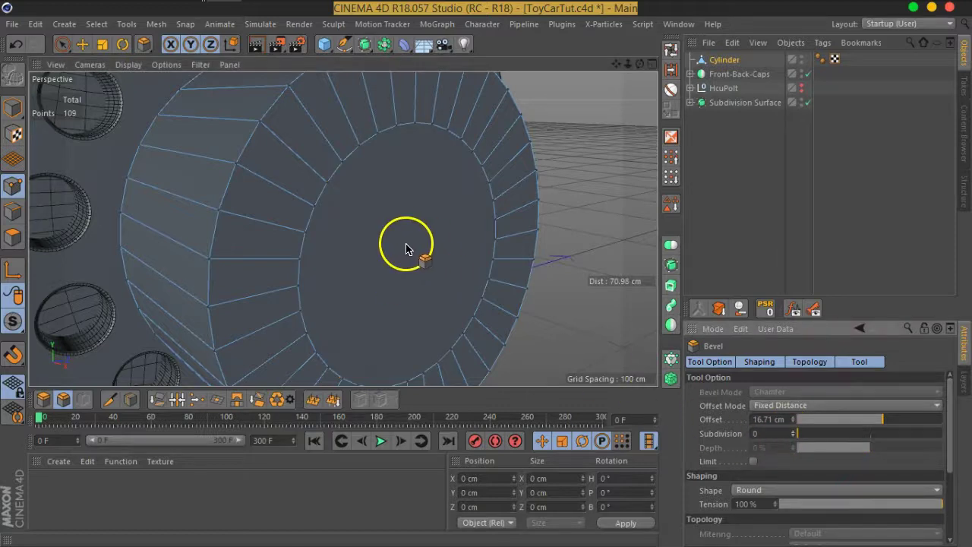
{"action": "scroll", "coordinate": [406, 249], "scroll_direction": "down", "scroll_amount": 3}
{"action": "left_click_drag", "start_coordinate": [403, 246], "coordinate": [434, 247], "text": "alt"}
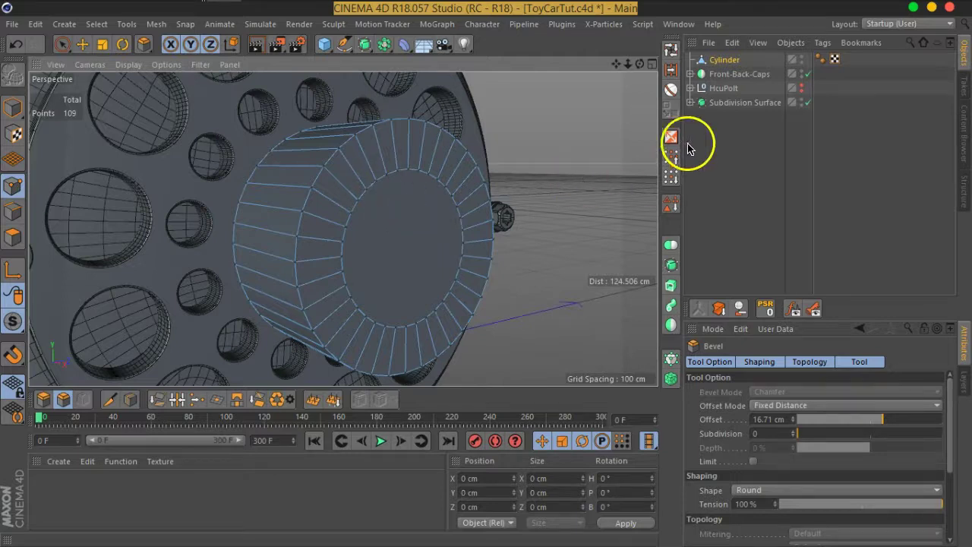
{"action": "left_click", "coordinate": [671, 48]}
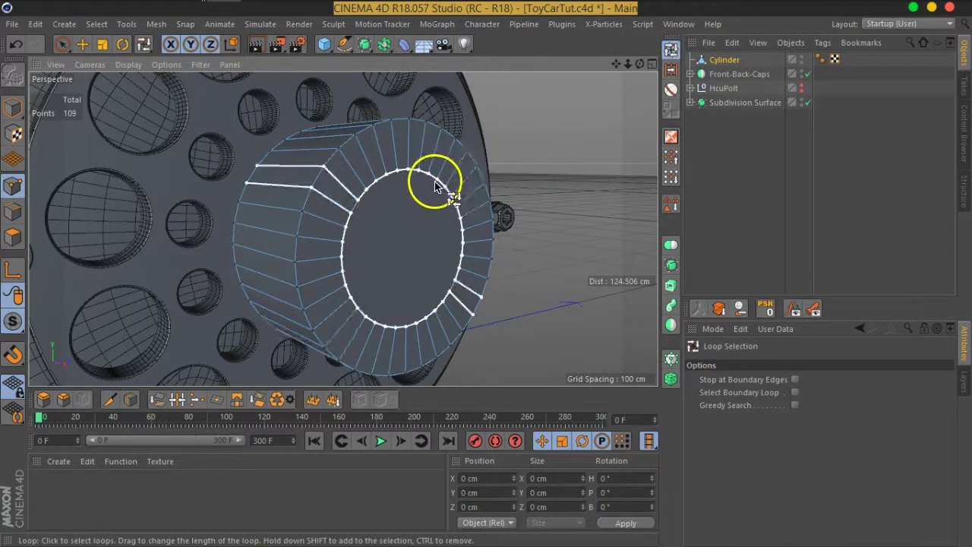
{"action": "left_click", "coordinate": [439, 182]}
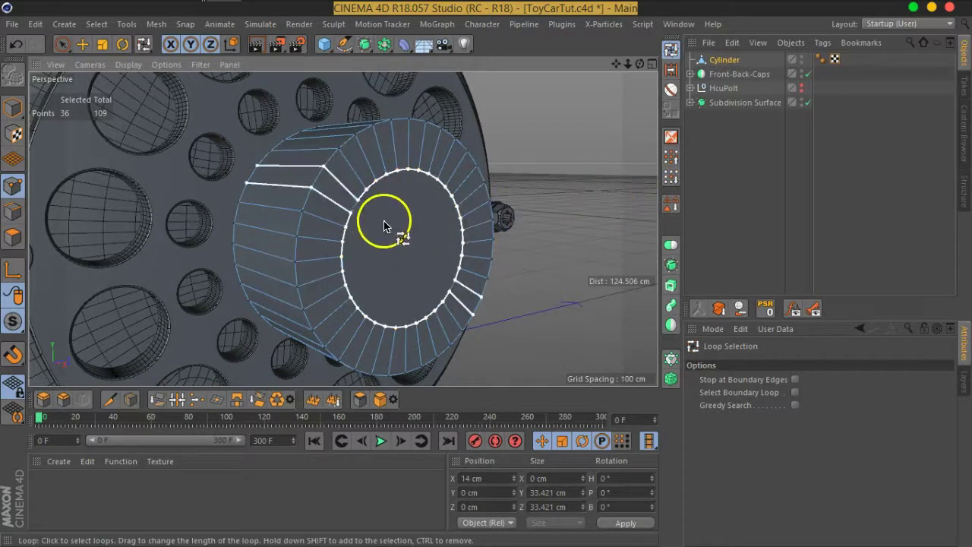
{"action": "left_click_drag", "start_coordinate": [405, 241], "coordinate": [418, 243], "text": "alt"}
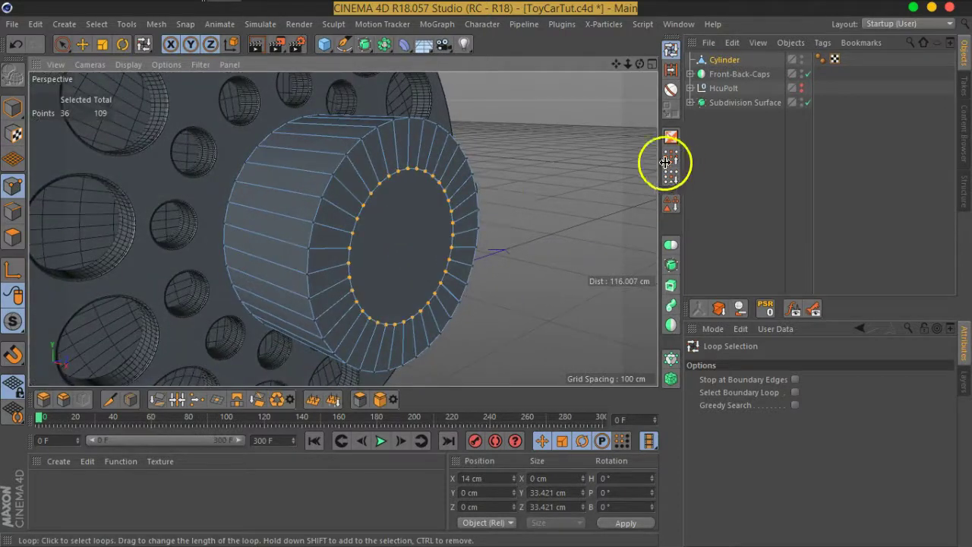
{"action": "left_click", "coordinate": [19, 211], "text": "ctrl"}
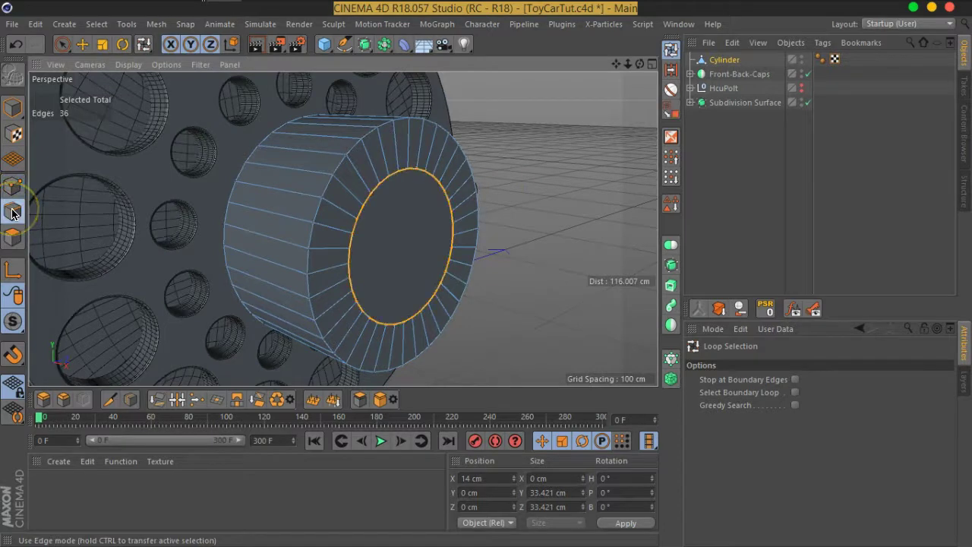
{"action": "scroll", "coordinate": [388, 212], "scroll_direction": "up", "scroll_amount": 3}
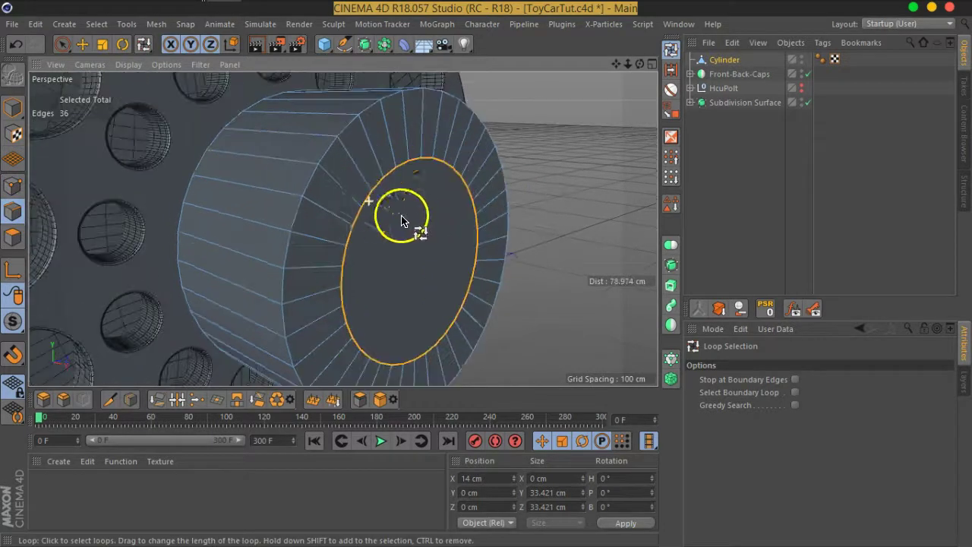
{"action": "left_click", "coordinate": [102, 44]}
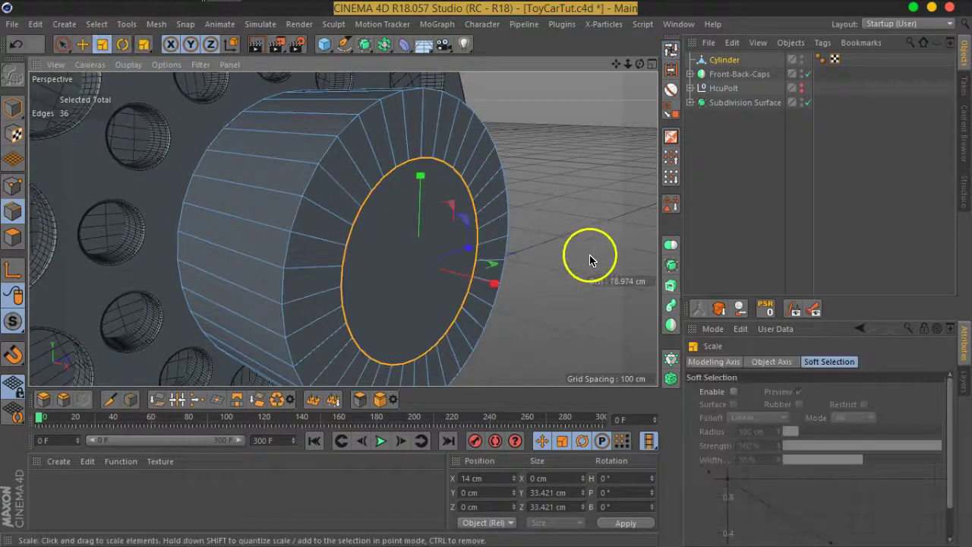
{"action": "left_click_drag", "start_coordinate": [591, 259], "coordinate": [654, 110]}
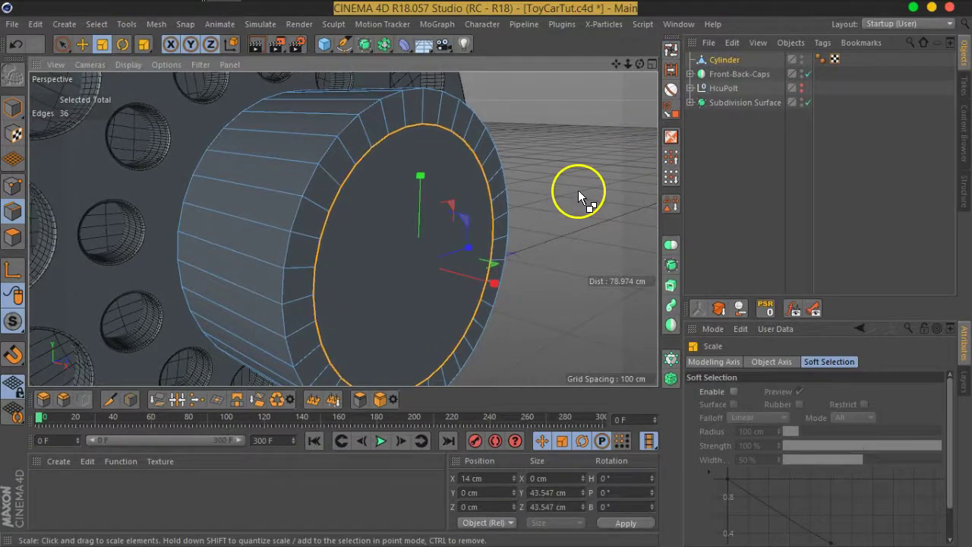
{"action": "key", "text": "ctrl+z"}
{"action": "mouse_move", "coordinate": [539, 220]}
{"action": "left_mouse_down", "text": "alt"}
{"action": "mouse_move", "coordinate": [527, 261]}
{"action": "mouse_move", "coordinate": [529, 252]}
{"action": "left_mouse_up", "text": "alt"}
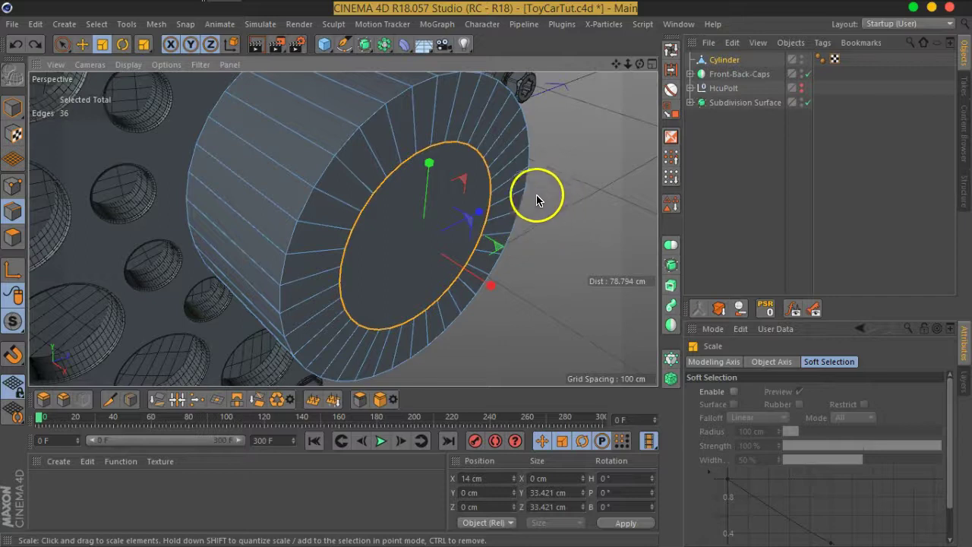
Slide the cap's inner edge loop outward by -3.41 cm, widening it to 40.267 cm
{"action": "right_click", "coordinate": [495, 158]}
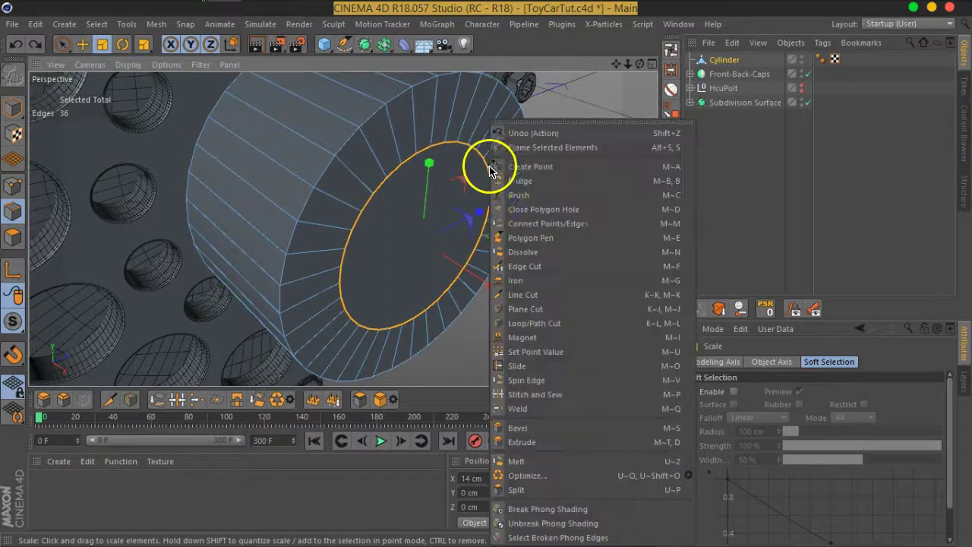
{"action": "left_click", "coordinate": [516, 366]}
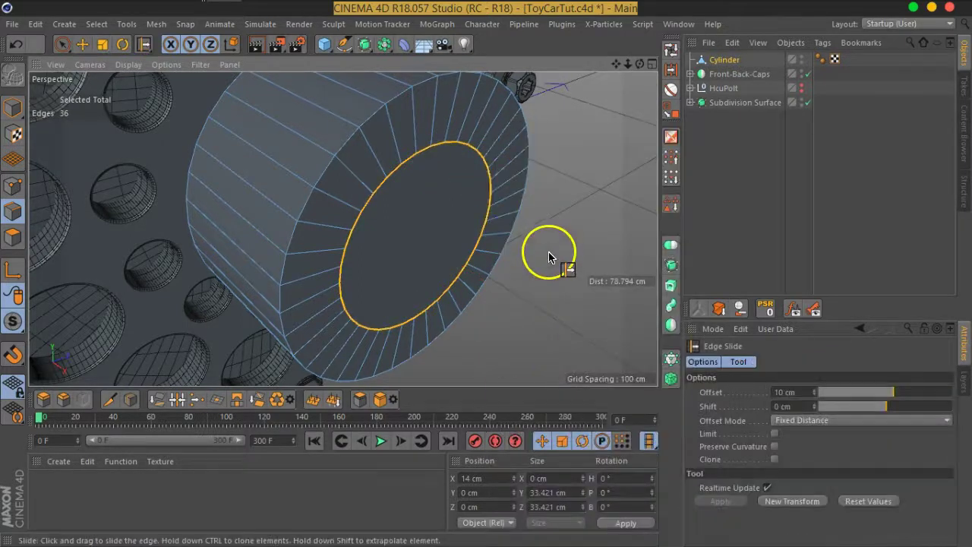
{"action": "mouse_move", "coordinate": [550, 250]}
{"action": "left_mouse_down"}
{"action": "mouse_move", "coordinate": [573, 210]}
{"action": "mouse_move", "coordinate": [531, 239]}
{"action": "mouse_move", "coordinate": [213, 319]}
{"action": "mouse_move", "coordinate": [271, 284]}
{"action": "mouse_move", "coordinate": [296, 286]}
{"action": "mouse_move", "coordinate": [315, 266]}
{"action": "mouse_move", "coordinate": [306, 278]}
{"action": "left_mouse_up"}
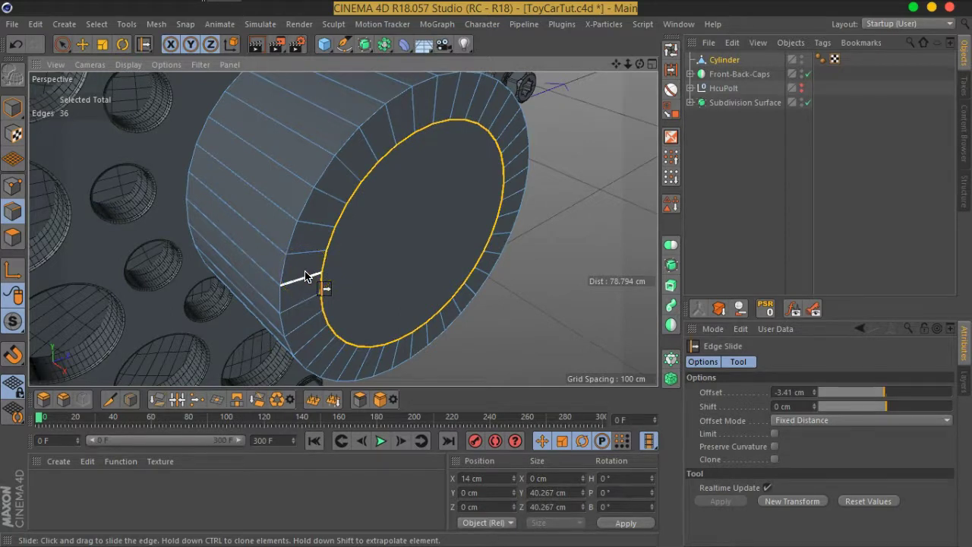
{"action": "mouse_move", "coordinate": [575, 278]}
{"action": "left_mouse_down", "text": "alt"}
{"action": "mouse_move", "coordinate": [155, 208]}
{"action": "mouse_move", "coordinate": [454, 278]}
{"action": "mouse_move", "coordinate": [487, 226]}
{"action": "left_mouse_up", "text": "alt"}
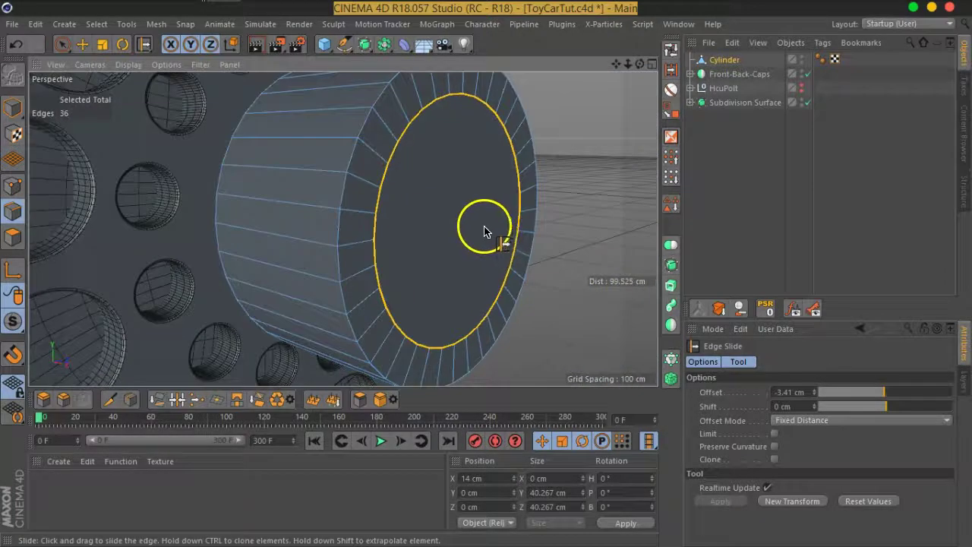
{"action": "left_click", "coordinate": [13, 236]}
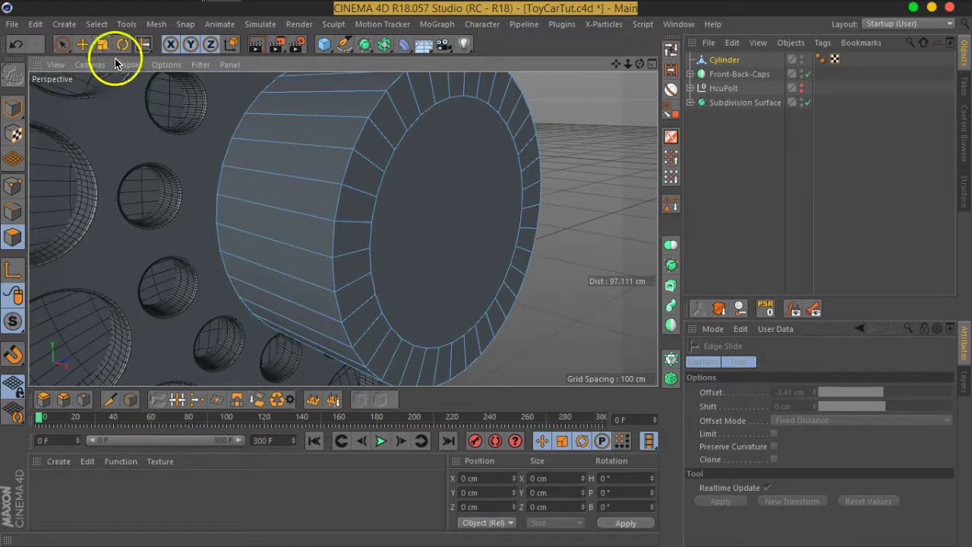
Inset the front cap faces with Extrude Inner at 4.93 cm, leaving a 30.369 cm centre face
{"action": "left_click", "coordinate": [69, 50]}
{"action": "left_click", "coordinate": [495, 266]}
{"action": "mouse_move", "coordinate": [495, 266]}
{"action": "left_mouse_down", "text": "alt"}
{"action": "mouse_move", "coordinate": [531, 217]}
{"action": "mouse_move", "coordinate": [469, 245]}
{"action": "mouse_move", "coordinate": [481, 265]}
{"action": "mouse_move", "coordinate": [575, 296]}
{"action": "mouse_move", "coordinate": [484, 265]}
{"action": "mouse_move", "coordinate": [507, 268]}
{"action": "mouse_move", "coordinate": [493, 264]}
{"action": "left_mouse_up", "text": "alt"}
{"action": "mouse_move", "coordinate": [569, 295]}
{"action": "left_mouse_down", "text": "alt"}
{"action": "mouse_move", "coordinate": [475, 250]}
{"action": "mouse_move", "coordinate": [509, 226]}
{"action": "mouse_move", "coordinate": [545, 265]}
{"action": "mouse_move", "coordinate": [480, 266]}
{"action": "left_mouse_up", "text": "alt"}
{"action": "right_click", "coordinate": [475, 214]}
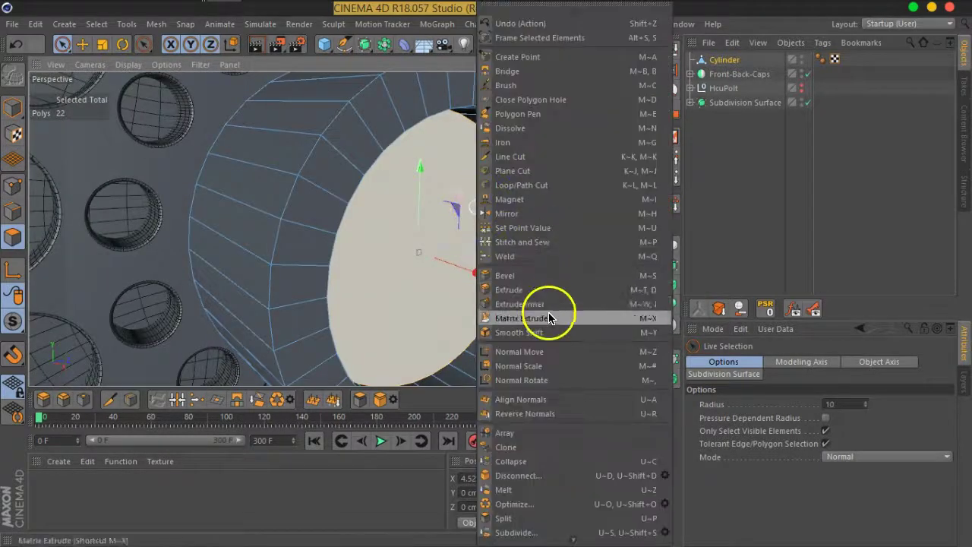
{"action": "left_click", "coordinate": [549, 317]}
{"action": "mouse_move", "coordinate": [503, 262]}
{"action": "left_mouse_down"}
{"action": "mouse_move", "coordinate": [143, 299]}
{"action": "mouse_move", "coordinate": [167, 295]}
{"action": "mouse_move", "coordinate": [154, 298]}
{"action": "left_mouse_up"}
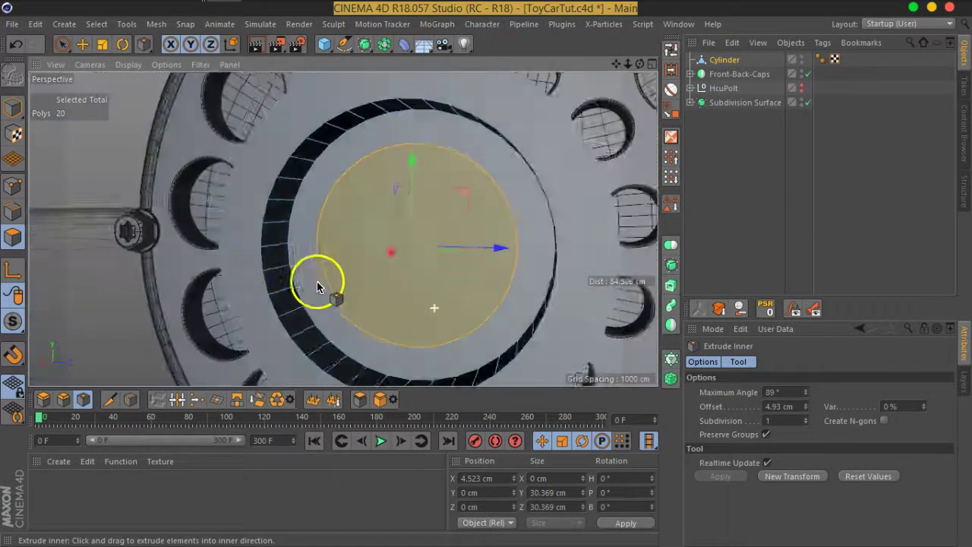
{"action": "mouse_move", "coordinate": [318, 287]}
{"action": "left_mouse_down", "text": "alt"}
{"action": "mouse_move", "coordinate": [373, 249]}
{"action": "mouse_move", "coordinate": [484, 319]}
{"action": "mouse_move", "coordinate": [397, 297]}
{"action": "mouse_move", "coordinate": [473, 313]}
{"action": "mouse_move", "coordinate": [461, 316]}
{"action": "mouse_move", "coordinate": [473, 232]}
{"action": "mouse_move", "coordinate": [386, 230]}
{"action": "mouse_move", "coordinate": [475, 236]}
{"action": "mouse_move", "coordinate": [480, 185]}
{"action": "mouse_move", "coordinate": [462, 280]}
{"action": "left_mouse_up", "text": "alt"}
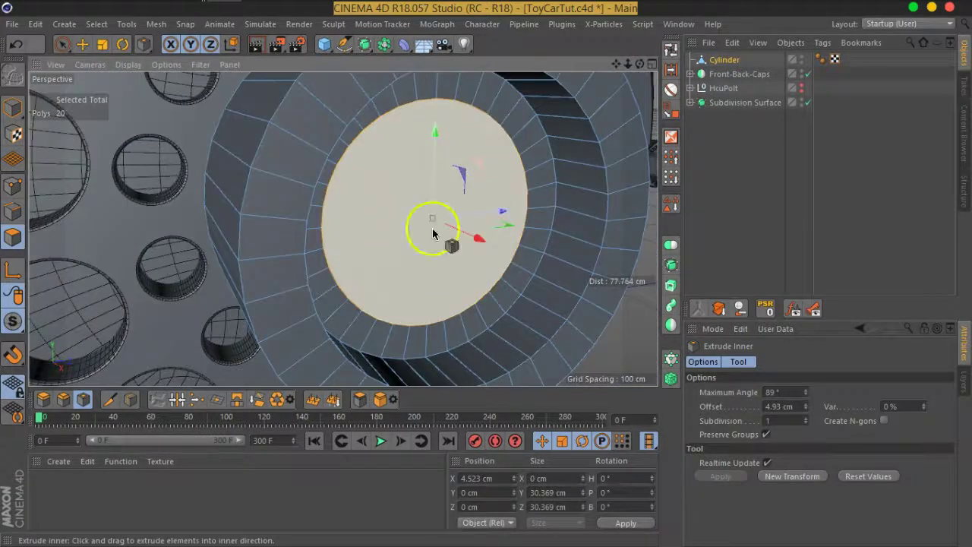
Undo the inset to restore the original triangle-fan cap and deselect everything
{"action": "left_click", "coordinate": [553, 292]}
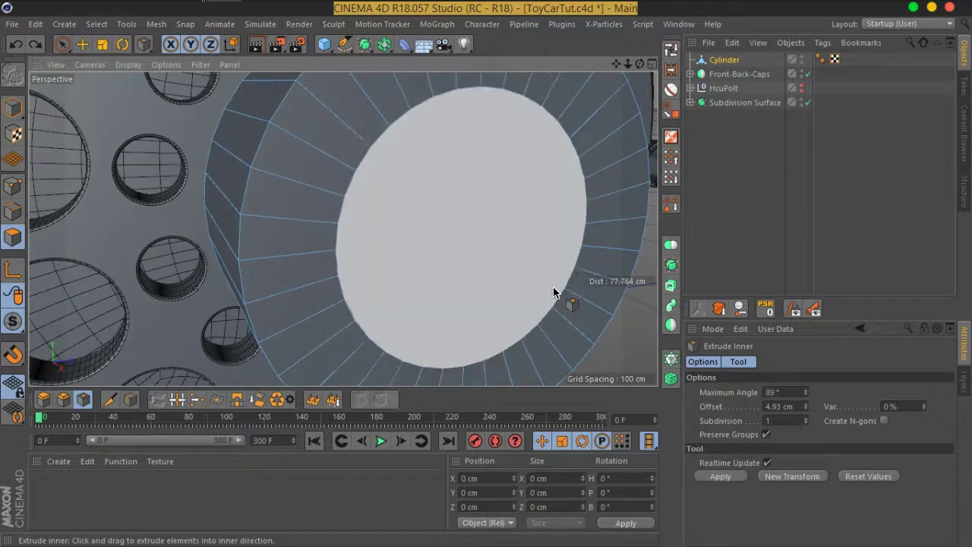
{"action": "key", "text": "ctrl+z"}
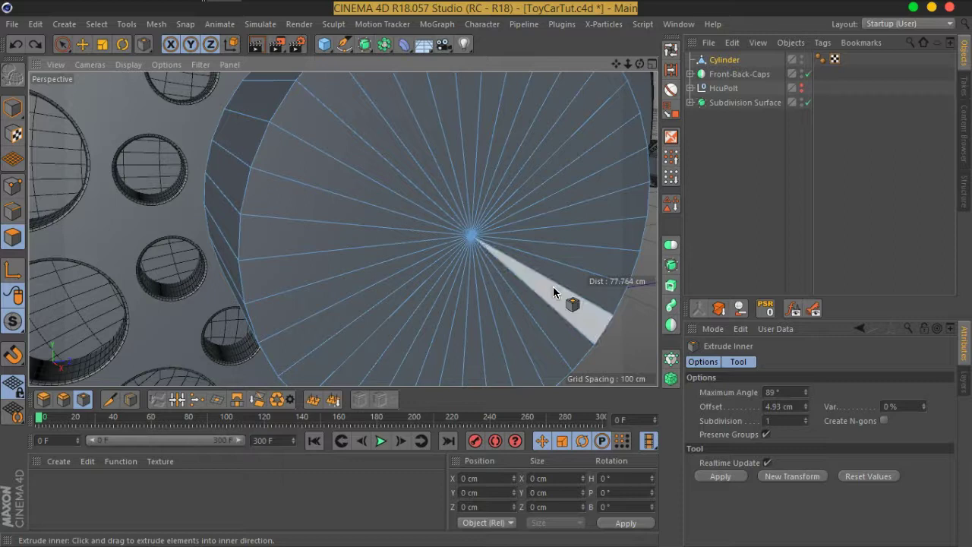
{"action": "left_click", "coordinate": [714, 222]}
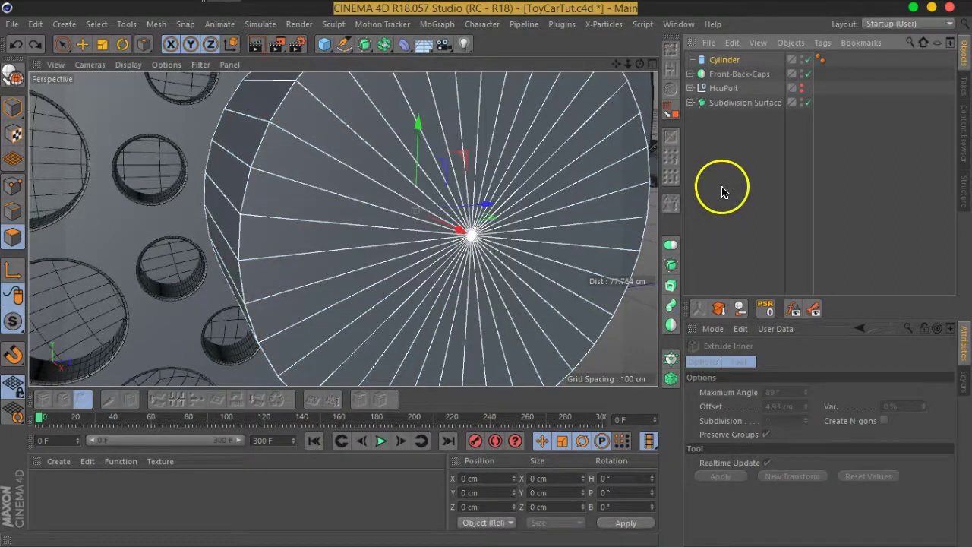
Set the Cylinder's Rotation Segments from 36 to 8 for an octagonal shape
{"action": "left_click", "coordinate": [720, 60]}
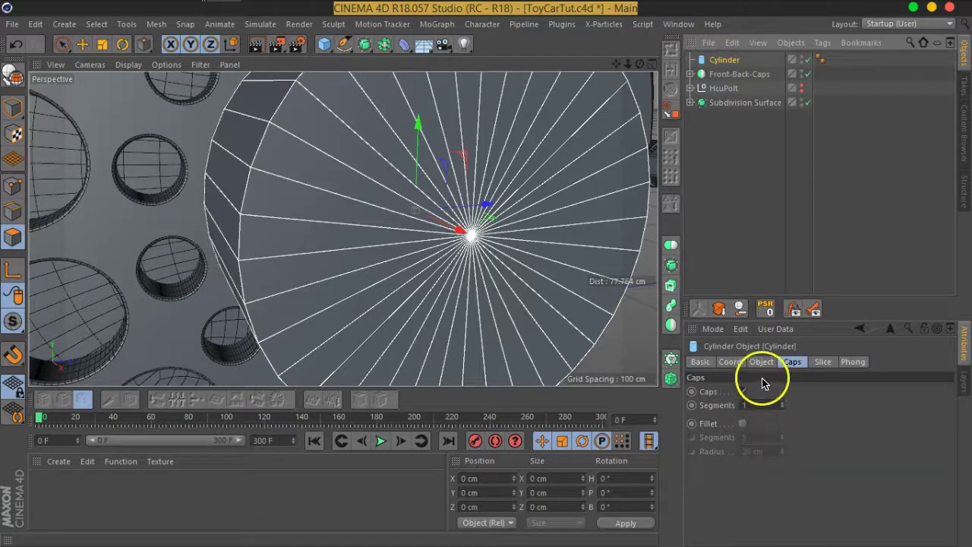
{"action": "left_click", "coordinate": [799, 436]}
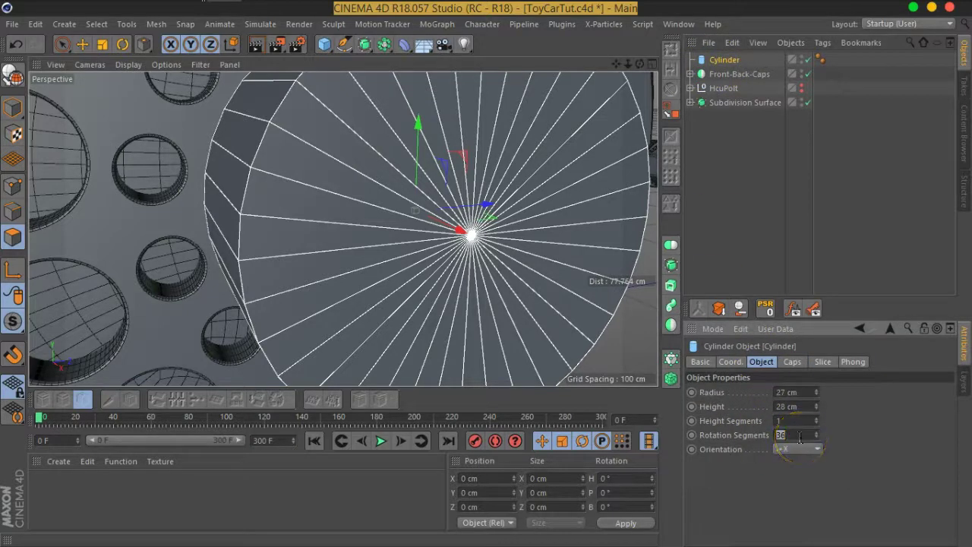
{"action": "type", "text": "8"}
{"action": "key", "text": "Return"}
{"action": "mouse_move", "coordinate": [405, 227]}
{"action": "left_mouse_down", "text": "alt"}
{"action": "mouse_move", "coordinate": [539, 220]}
{"action": "mouse_move", "coordinate": [405, 240]}
{"action": "mouse_move", "coordinate": [434, 211]}
{"action": "mouse_move", "coordinate": [440, 222]}
{"action": "mouse_move", "coordinate": [406, 216]}
{"action": "left_mouse_up", "text": "alt"}
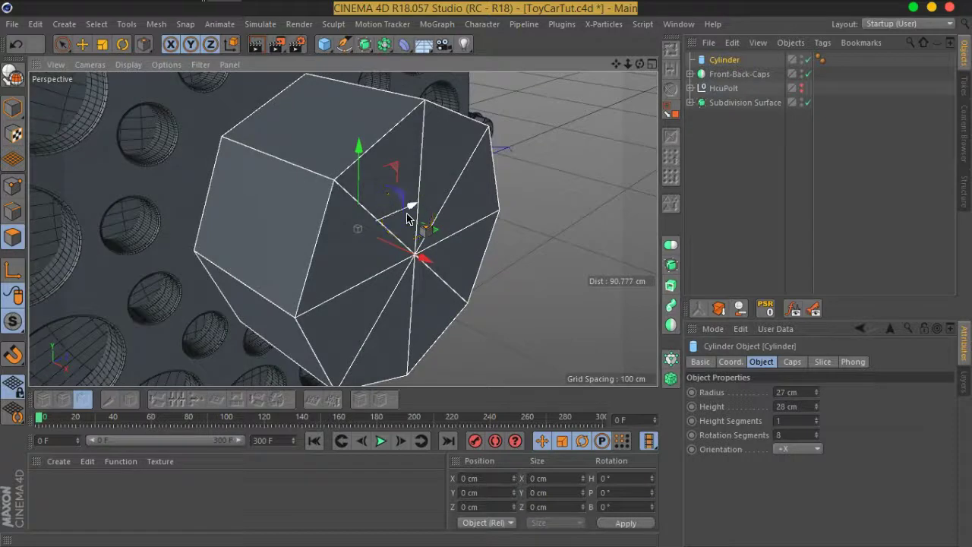
Make the octagonal cylinder an editable polygon object and orbit around its cap
{"action": "left_click", "coordinate": [12, 74]}
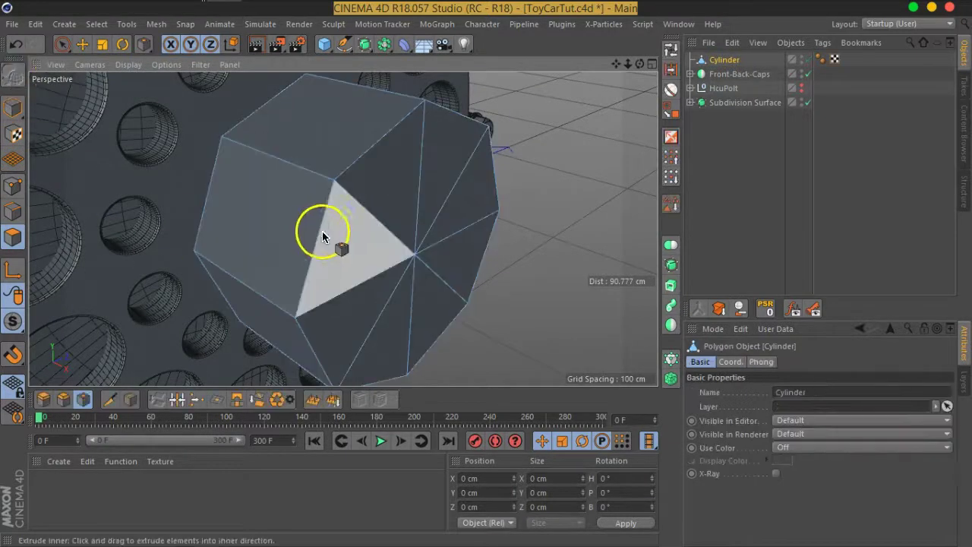
{"action": "mouse_move", "coordinate": [398, 243]}
{"action": "left_mouse_down", "text": "alt"}
{"action": "mouse_move", "coordinate": [413, 243]}
{"action": "mouse_move", "coordinate": [445, 278]}
{"action": "mouse_move", "coordinate": [439, 271]}
{"action": "left_mouse_up", "text": "alt"}
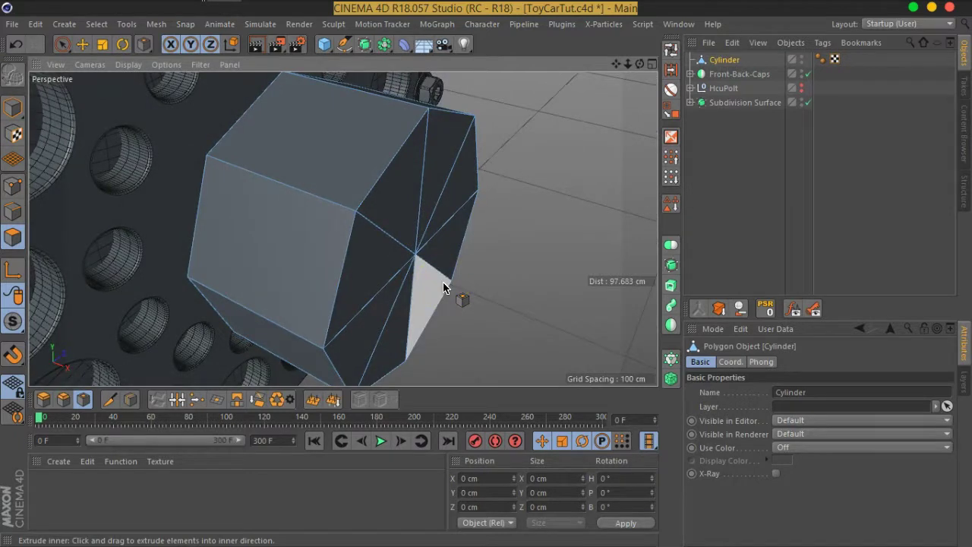
{"action": "left_click_drag", "start_coordinate": [465, 329], "coordinate": [305, 182]}
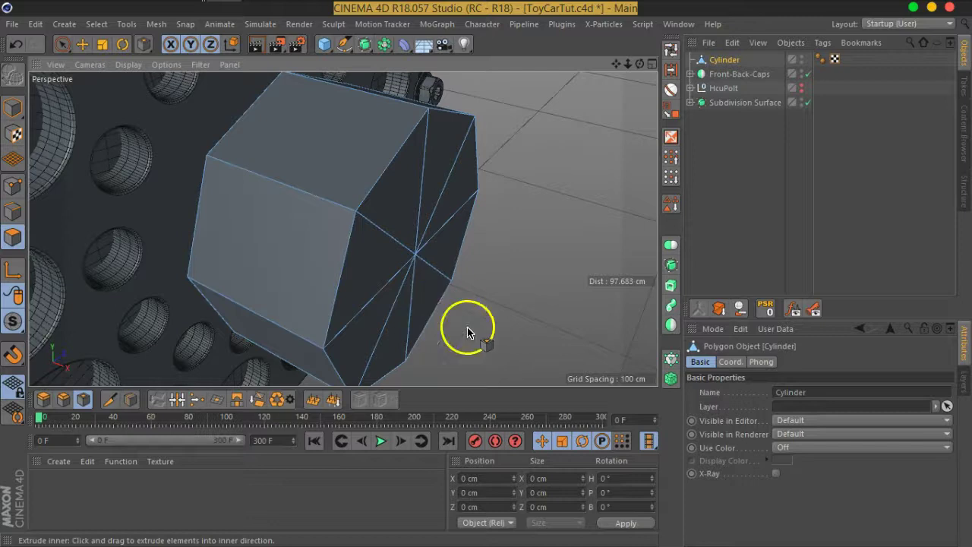
Loop/Path Cut a new edge loop around the body near the front end, at about 83%
{"action": "left_click", "coordinate": [13, 211]}
{"action": "left_click", "coordinate": [304, 191]}
{"action": "right_click", "coordinate": [303, 189]}
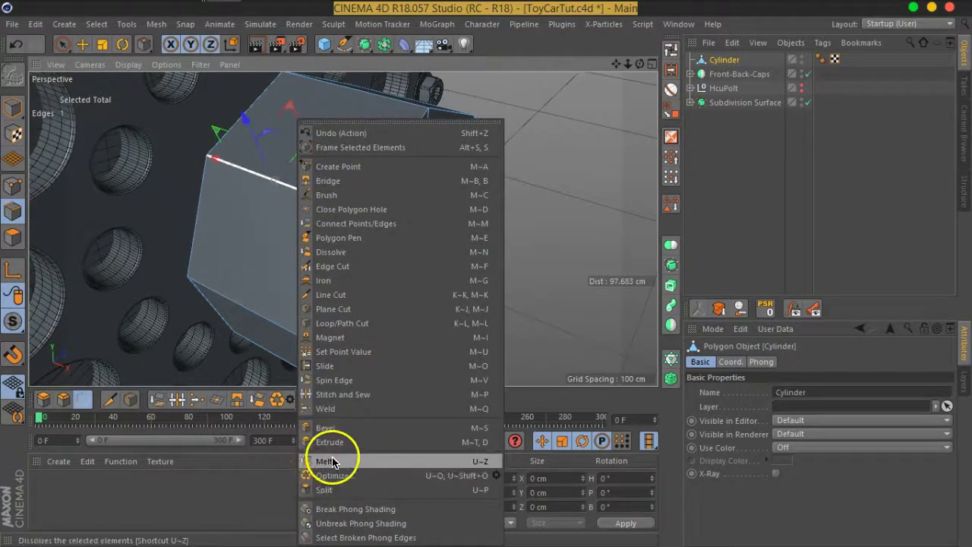
{"action": "left_click", "coordinate": [341, 323]}
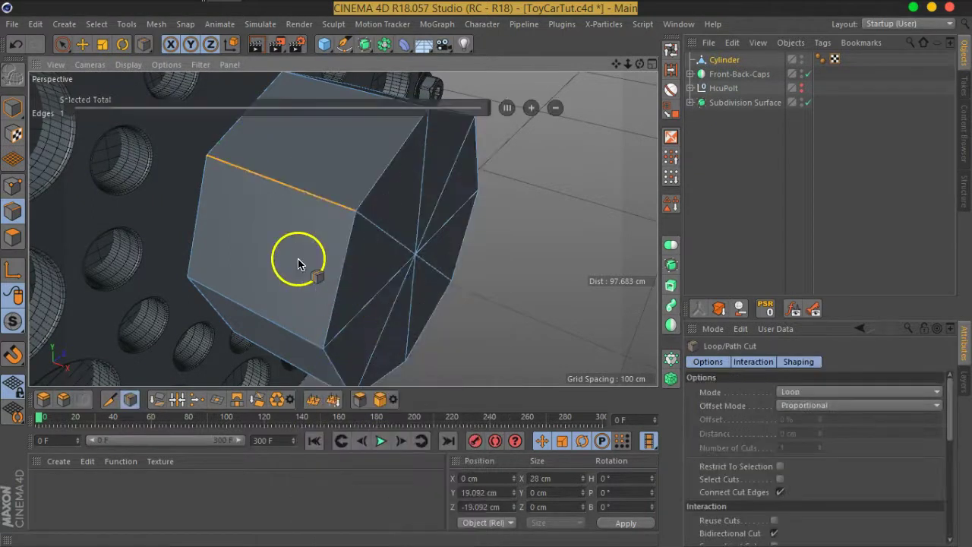
{"action": "left_click_drag", "start_coordinate": [297, 263], "coordinate": [347, 278], "text": "alt"}
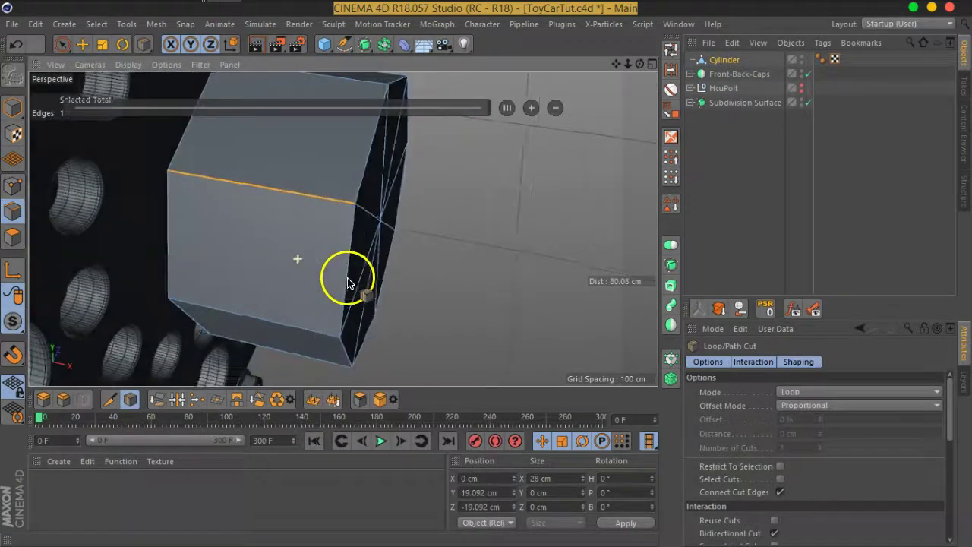
{"action": "left_click", "coordinate": [323, 204]}
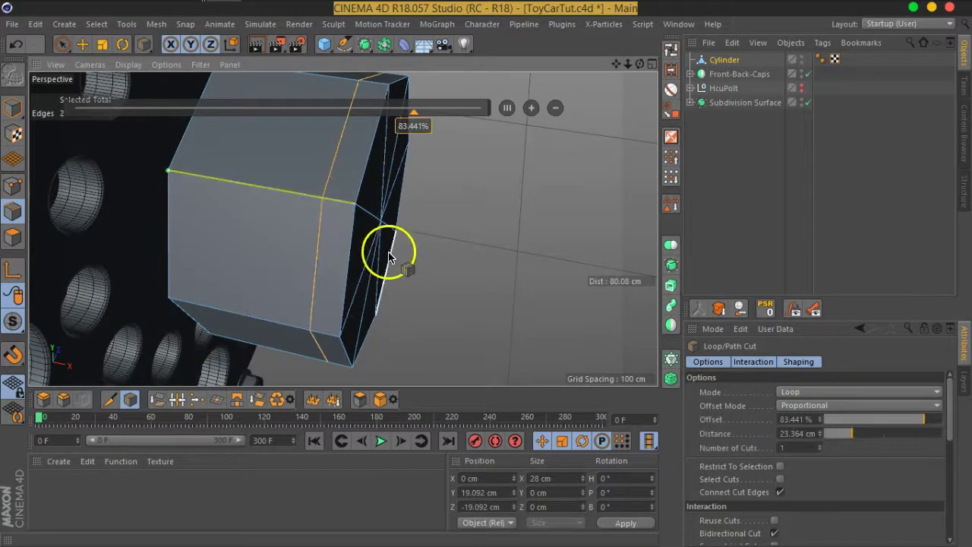
{"action": "left_click", "coordinate": [13, 236]}
Loop-select the front ring of 8 faces and extrude them outward
{"action": "key", "text": "u"}
{"action": "key", "text": "l"}
{"action": "left_click", "coordinate": [333, 215]}
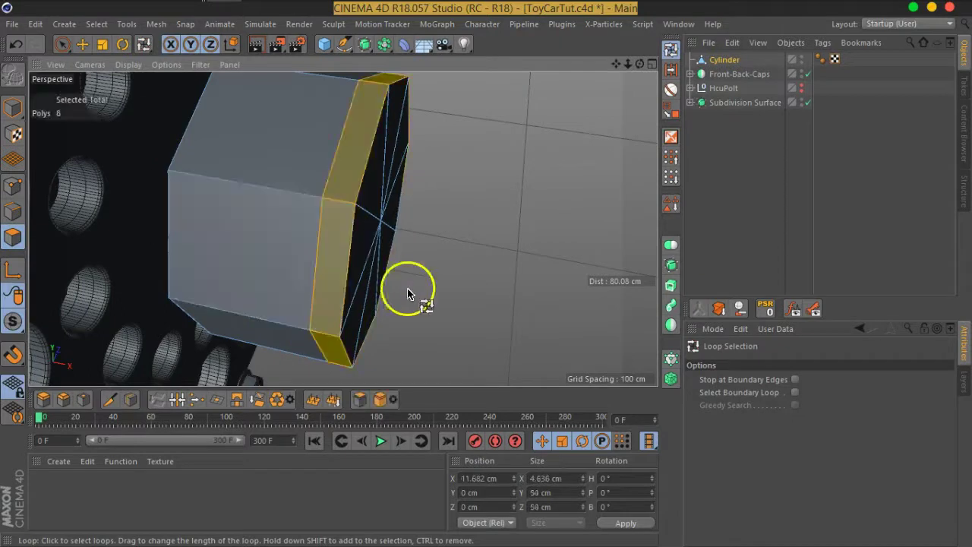
{"action": "left_click_drag", "start_coordinate": [385, 271], "coordinate": [330, 217], "text": "alt"}
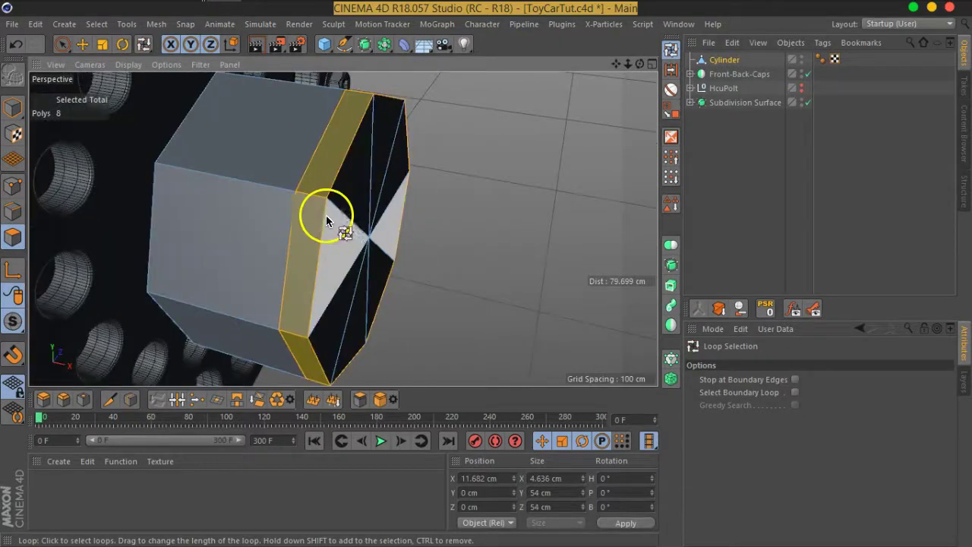
{"action": "right_click", "coordinate": [314, 214]}
{"action": "left_click", "coordinate": [346, 289]}
{"action": "left_click_drag", "start_coordinate": [380, 281], "coordinate": [483, 239]}
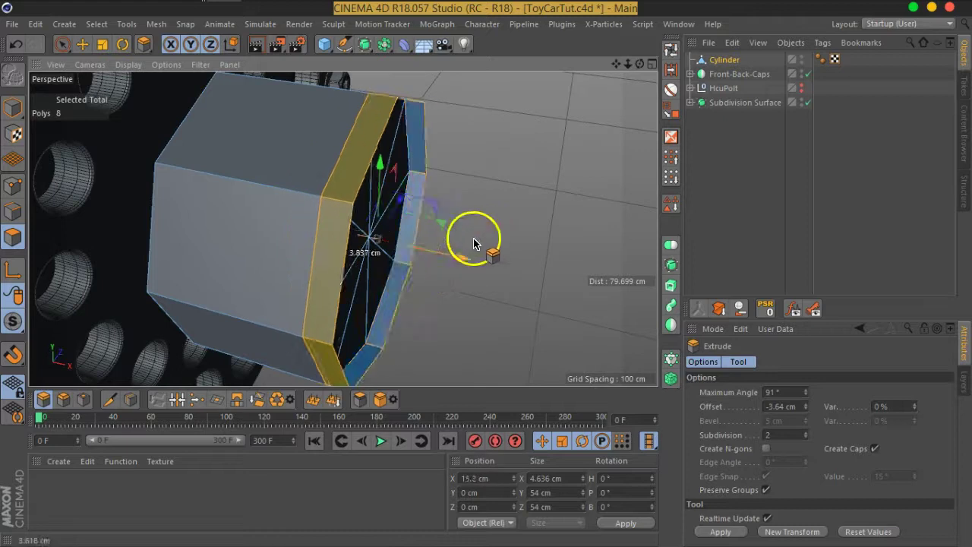
{"action": "key", "text": "ctrl+z"}
{"action": "left_click_drag", "start_coordinate": [507, 337], "coordinate": [680, 125]}
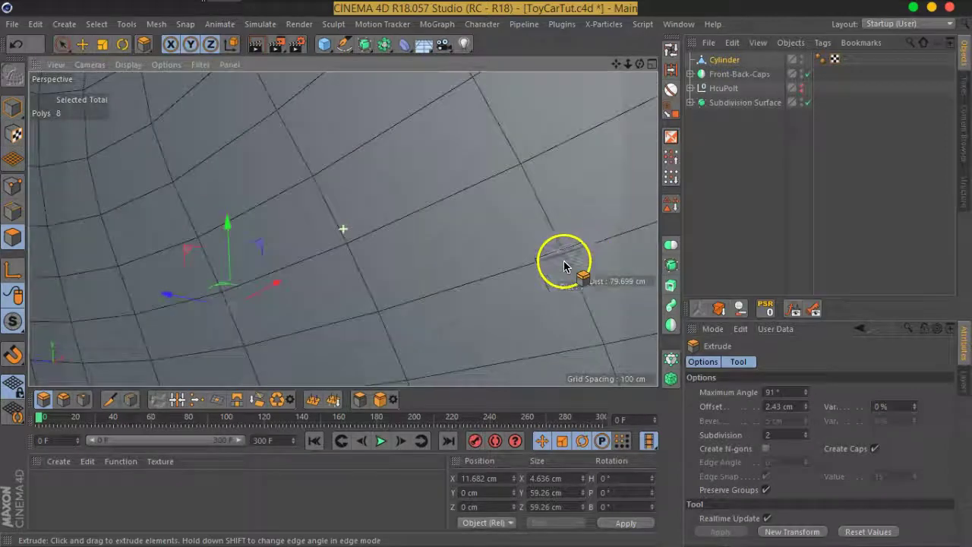
Set the extrusion to a 4.66 cm offset with 1 subdivision, forming a raised lip
{"action": "left_click_drag", "start_coordinate": [436, 300], "coordinate": [354, 243], "text": "alt"}
{"action": "left_click", "coordinate": [801, 408]}
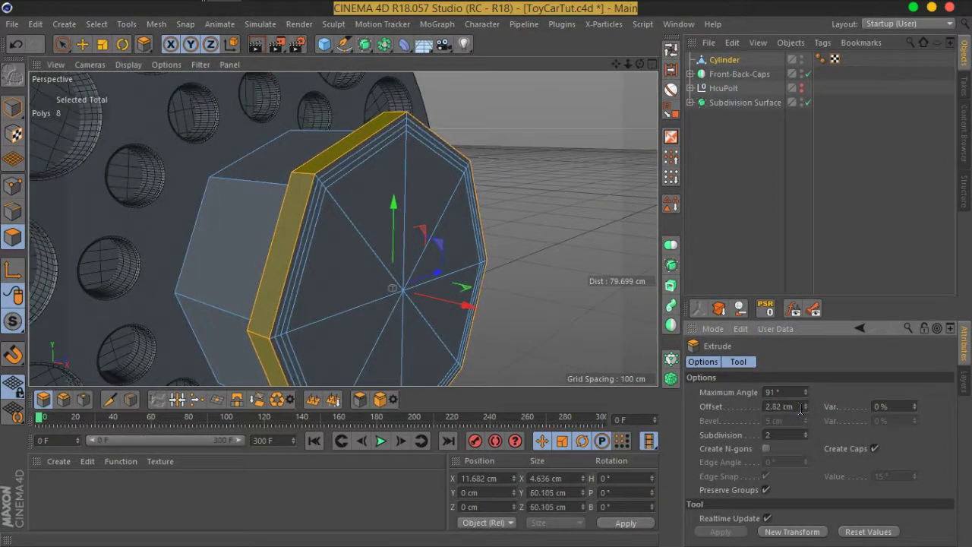
{"action": "left_click", "coordinate": [807, 437]}
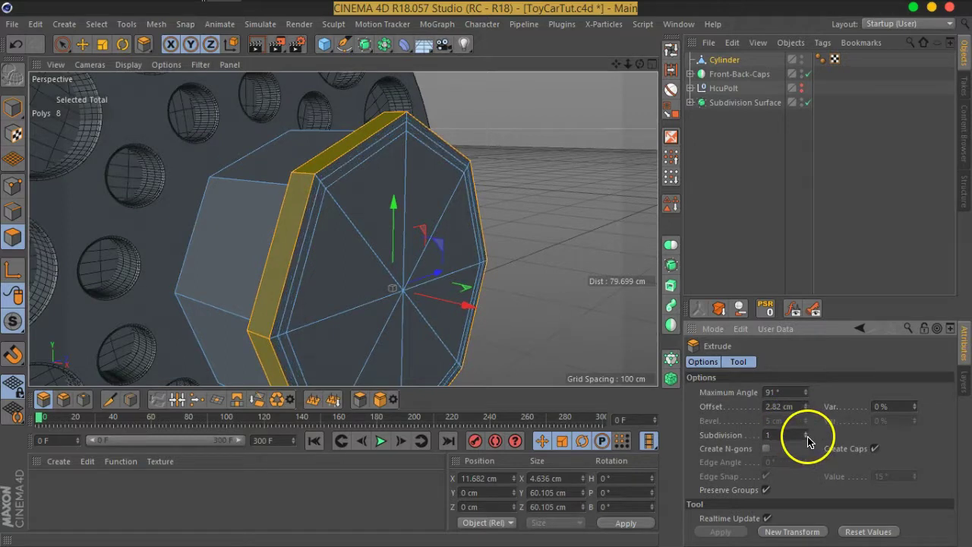
{"action": "left_click_drag", "start_coordinate": [807, 412], "coordinate": [809, 285]}
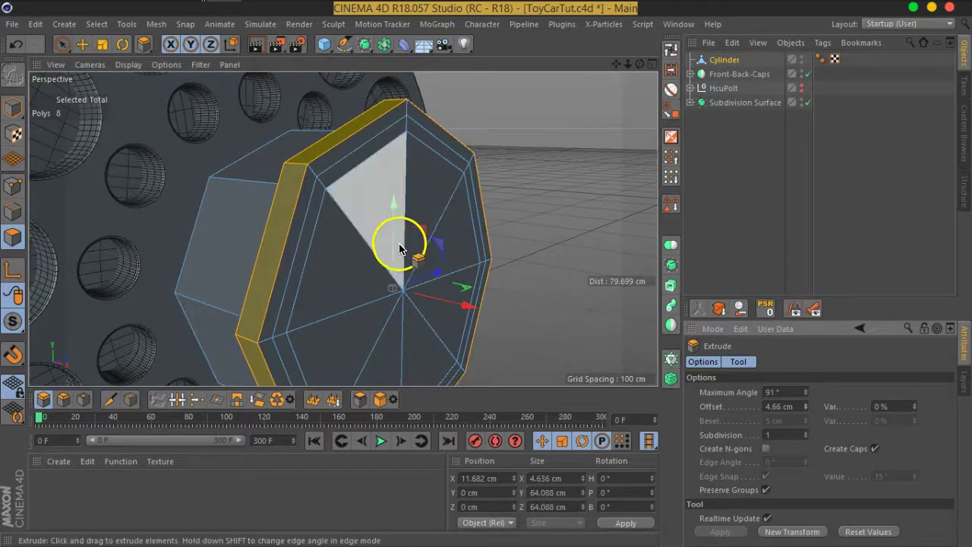
{"action": "left_click_drag", "start_coordinate": [401, 243], "coordinate": [401, 244], "text": "alt"}
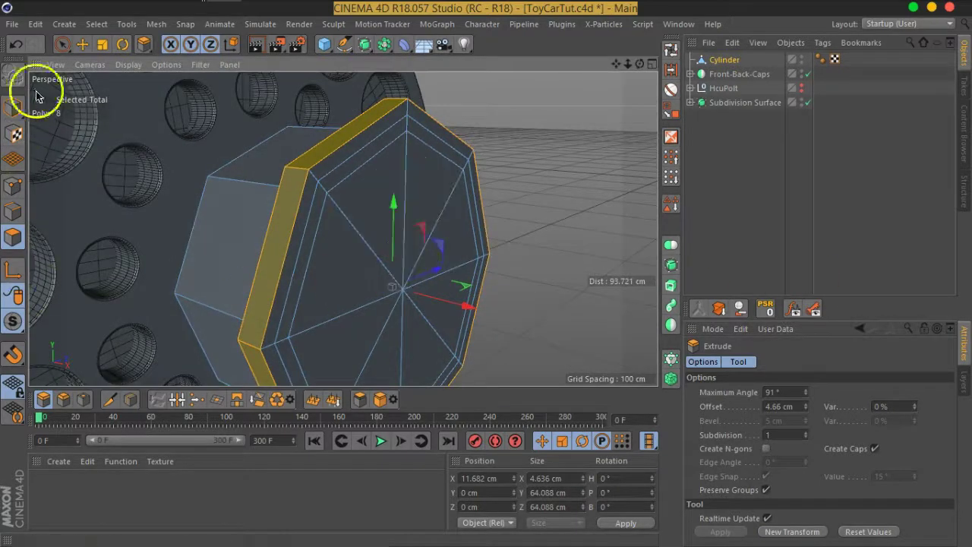
{"action": "left_click", "coordinate": [63, 44]}
{"action": "mouse_move", "coordinate": [371, 240]}
{"action": "left_mouse_down", "text": "alt"}
{"action": "mouse_move", "coordinate": [423, 254]}
{"action": "mouse_move", "coordinate": [418, 243]}
{"action": "left_mouse_up", "text": "alt"}
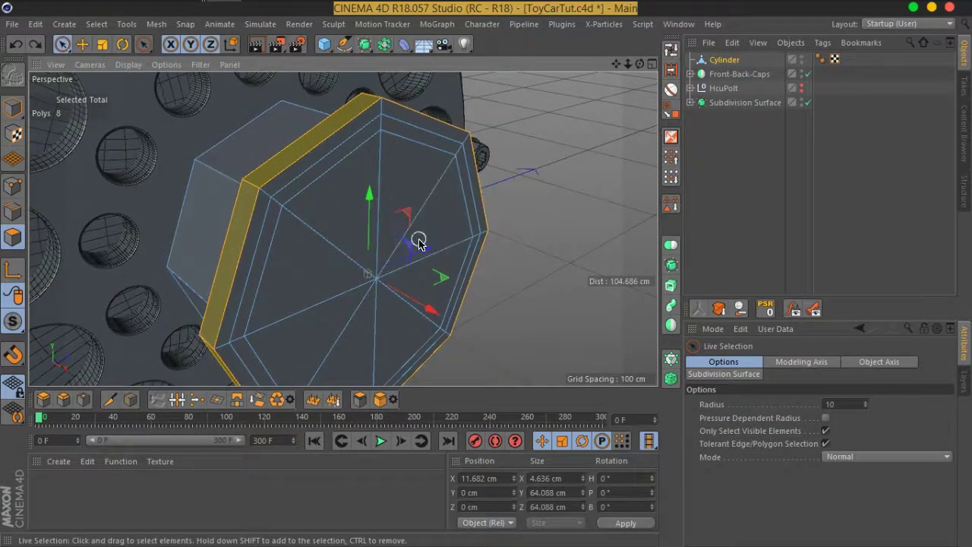
Select the 8 inner cap faces and push them inward along X to 7.341 cm
{"action": "mouse_move", "coordinate": [424, 199]}
{"action": "left_mouse_down"}
{"action": "mouse_move", "coordinate": [343, 306]}
{"action": "mouse_move", "coordinate": [419, 293]}
{"action": "left_mouse_up"}
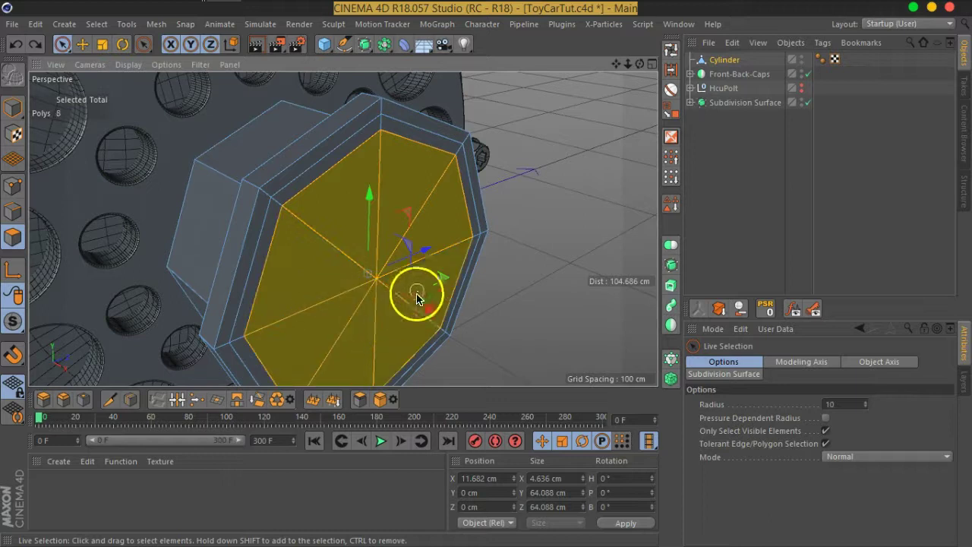
{"action": "mouse_move", "coordinate": [467, 332]}
{"action": "left_mouse_down", "text": "alt"}
{"action": "mouse_move", "coordinate": [482, 308]}
{"action": "mouse_move", "coordinate": [455, 337]}
{"action": "left_mouse_up", "text": "alt"}
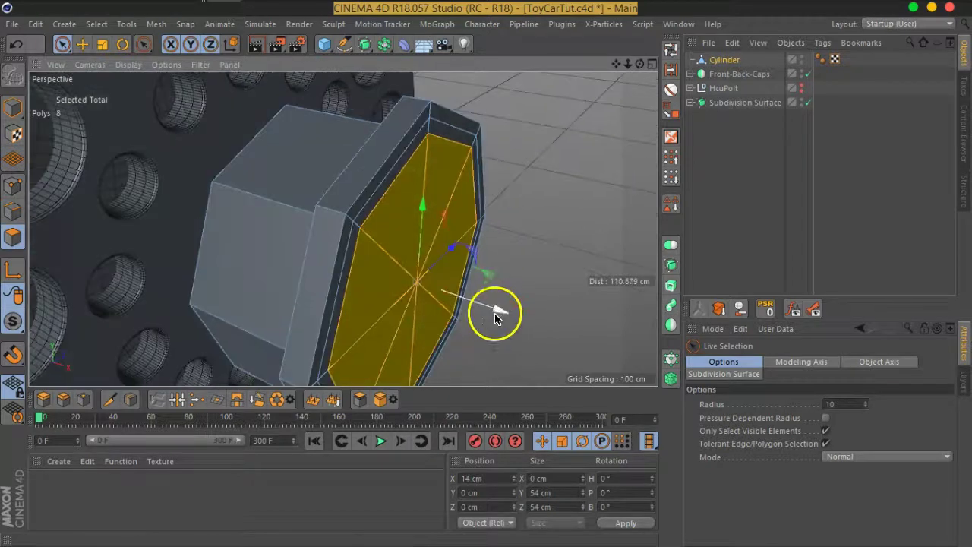
{"action": "left_click_drag", "start_coordinate": [503, 310], "coordinate": [467, 298]}
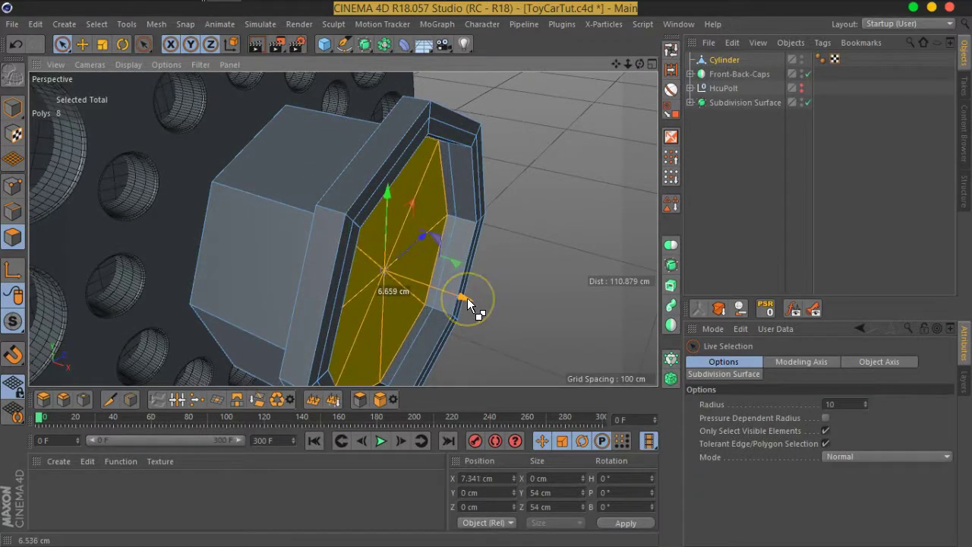
Inset the inner cap faces with Extrude Inner at an 8.2 cm offset
{"action": "mouse_move", "coordinate": [489, 358]}
{"action": "left_mouse_down", "text": "alt"}
{"action": "mouse_move", "coordinate": [496, 263]}
{"action": "mouse_move", "coordinate": [500, 276]}
{"action": "left_mouse_up", "text": "alt"}
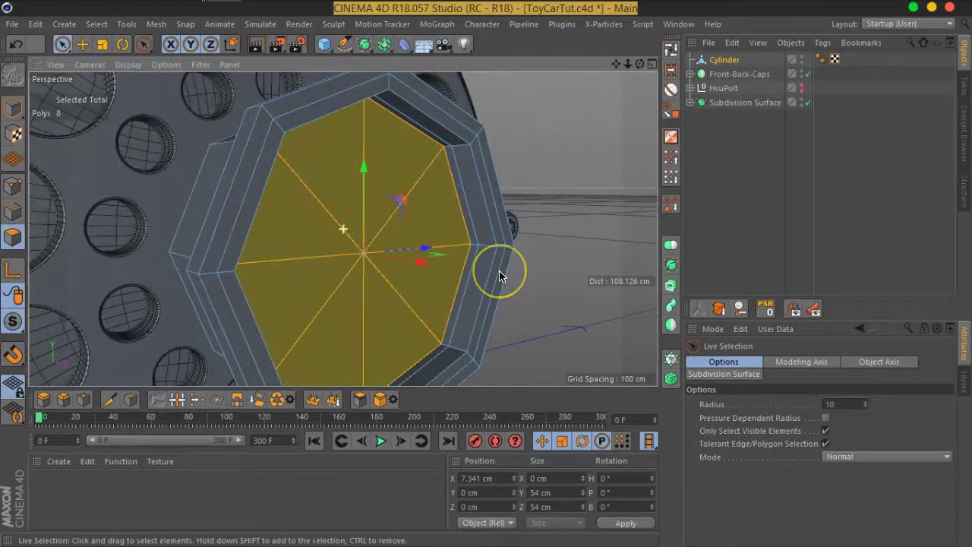
{"action": "left_click", "coordinate": [83, 398]}
{"action": "mouse_move", "coordinate": [324, 351]}
{"action": "left_mouse_down"}
{"action": "mouse_move", "coordinate": [414, 243]}
{"action": "mouse_move", "coordinate": [350, 298]}
{"action": "mouse_move", "coordinate": [363, 313]}
{"action": "mouse_move", "coordinate": [297, 304]}
{"action": "mouse_move", "coordinate": [401, 297]}
{"action": "mouse_move", "coordinate": [417, 310]}
{"action": "mouse_move", "coordinate": [379, 325]}
{"action": "mouse_move", "coordinate": [329, 304]}
{"action": "mouse_move", "coordinate": [391, 276]}
{"action": "mouse_move", "coordinate": [256, 315]}
{"action": "left_mouse_up"}
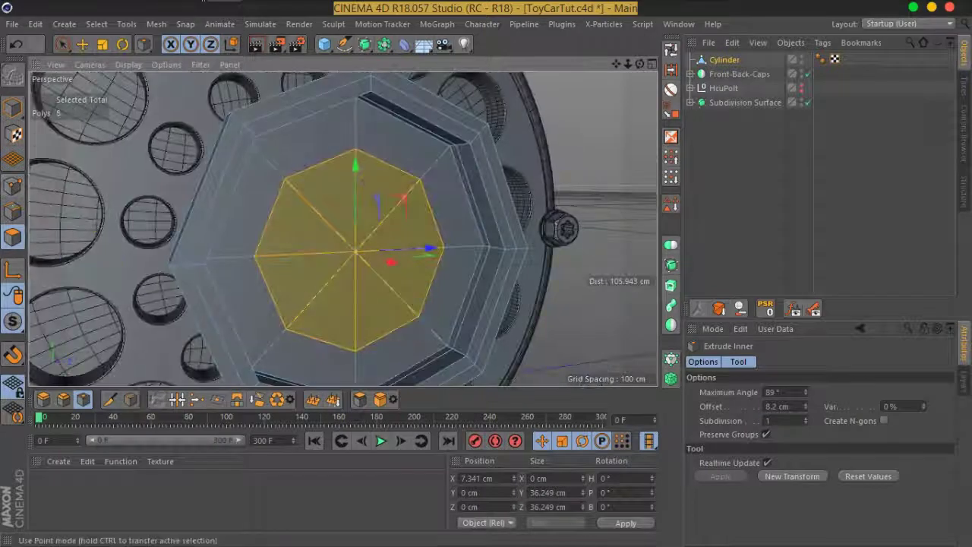
Bevel the cap's centre point at about 11.1 cm into a small octagon, giving 97 points
{"action": "left_click", "coordinate": [13, 187]}
{"action": "left_click_drag", "start_coordinate": [325, 303], "coordinate": [344, 300], "text": "alt"}
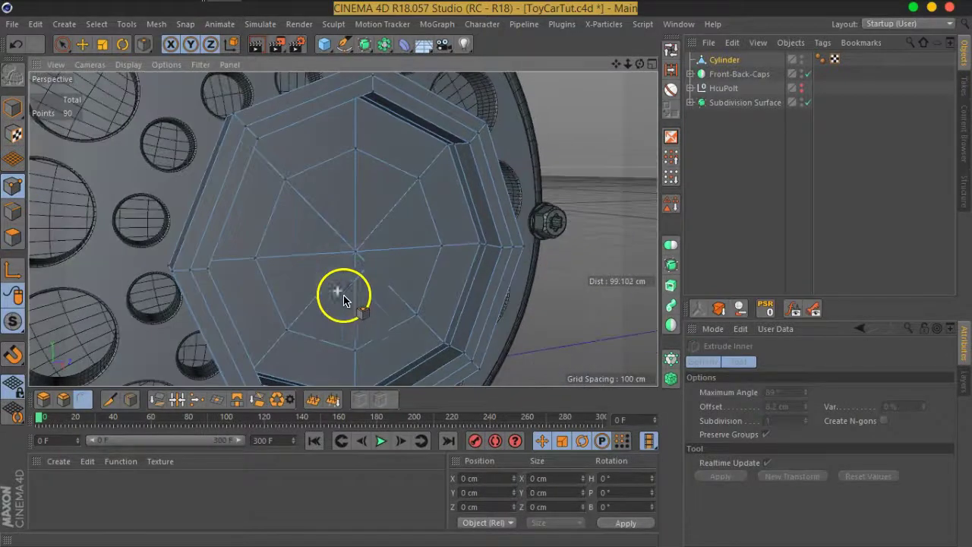
{"action": "left_click", "coordinate": [66, 410]}
{"action": "mouse_move", "coordinate": [402, 282]}
{"action": "left_mouse_down", "text": "alt"}
{"action": "mouse_move", "coordinate": [347, 299]}
{"action": "mouse_move", "coordinate": [361, 253]}
{"action": "left_mouse_up", "text": "alt"}
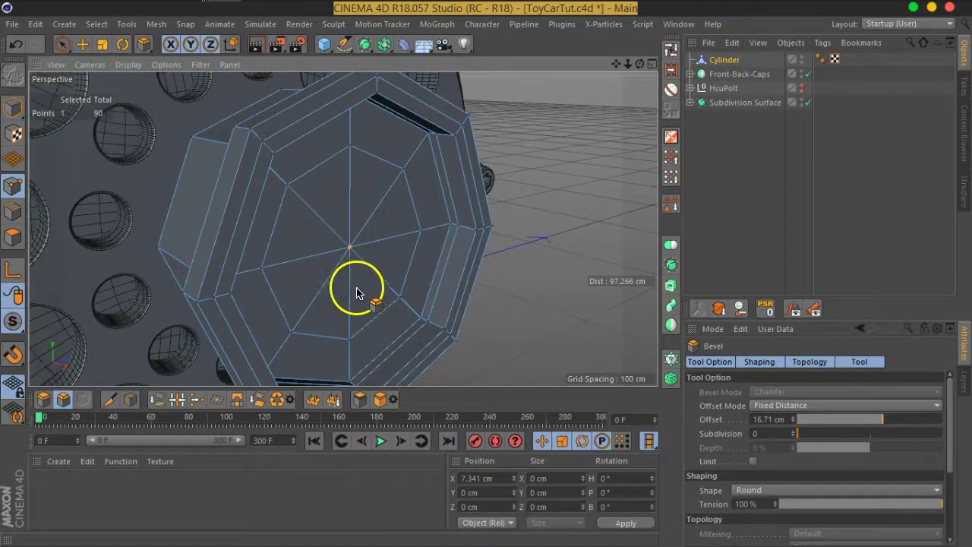
{"action": "mouse_move", "coordinate": [365, 291]}
{"action": "left_mouse_down"}
{"action": "mouse_move", "coordinate": [446, 239]}
{"action": "mouse_move", "coordinate": [442, 265]}
{"action": "mouse_move", "coordinate": [428, 235]}
{"action": "mouse_move", "coordinate": [449, 252]}
{"action": "mouse_move", "coordinate": [64, 273]}
{"action": "left_mouse_up"}
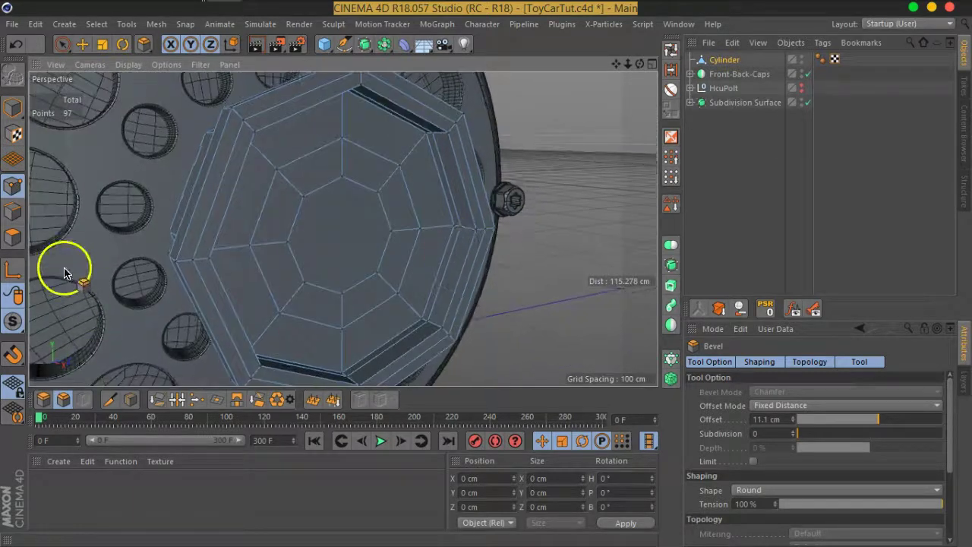
Line-cut across the cap's inner faces with a couple of cuts
{"action": "right_click", "coordinate": [343, 230]}
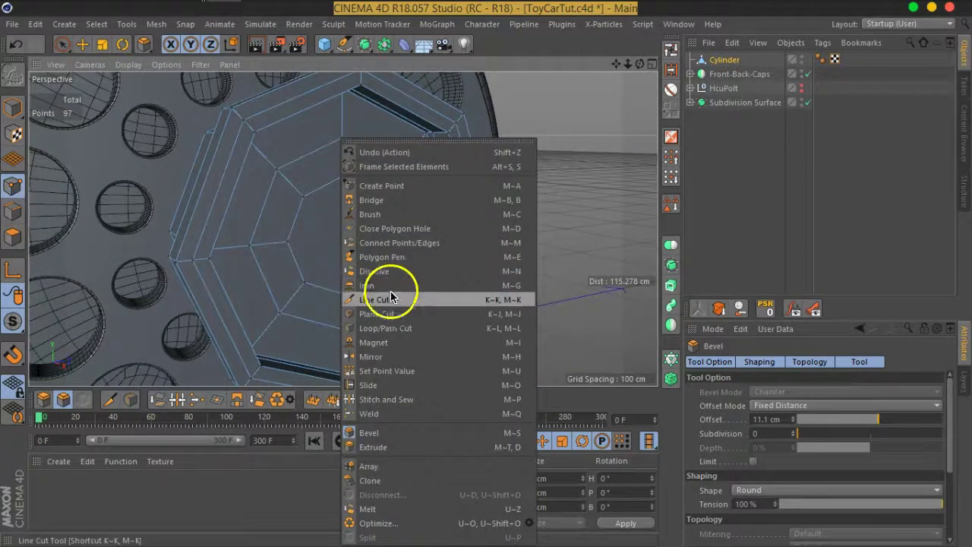
{"action": "left_click", "coordinate": [391, 305]}
{"action": "scroll", "coordinate": [352, 217], "scroll_direction": "up", "scroll_amount": 2}
{"action": "scroll", "coordinate": [391, 232], "scroll_direction": "up", "scroll_amount": 3}
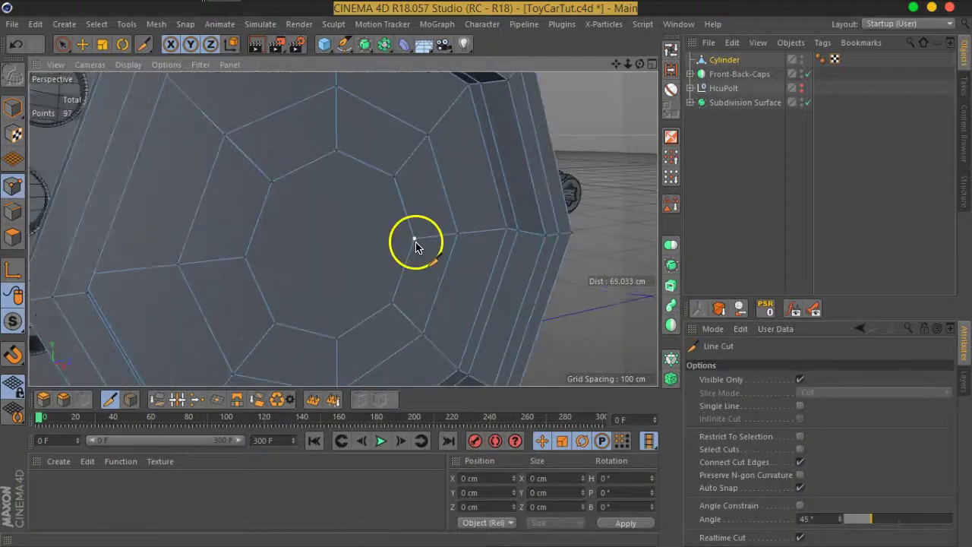
{"action": "left_click", "coordinate": [246, 259]}
{"action": "key", "text": "Escape"}
{"action": "left_click_drag", "start_coordinate": [335, 171], "coordinate": [345, 332]}
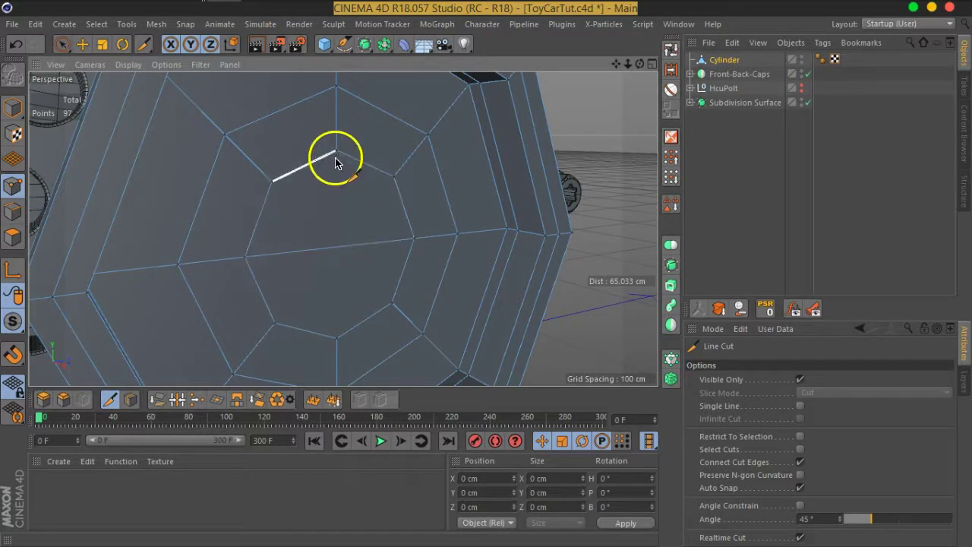
{"action": "key", "text": "Escape"}
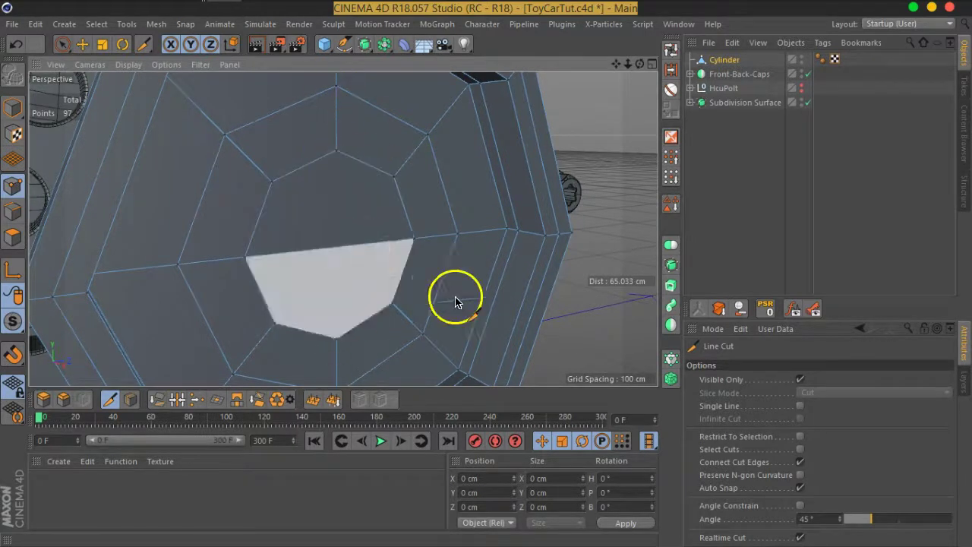
Enable Single Line for the Line Cut and turn on snapping to vertices
{"action": "left_click", "coordinate": [801, 407]}
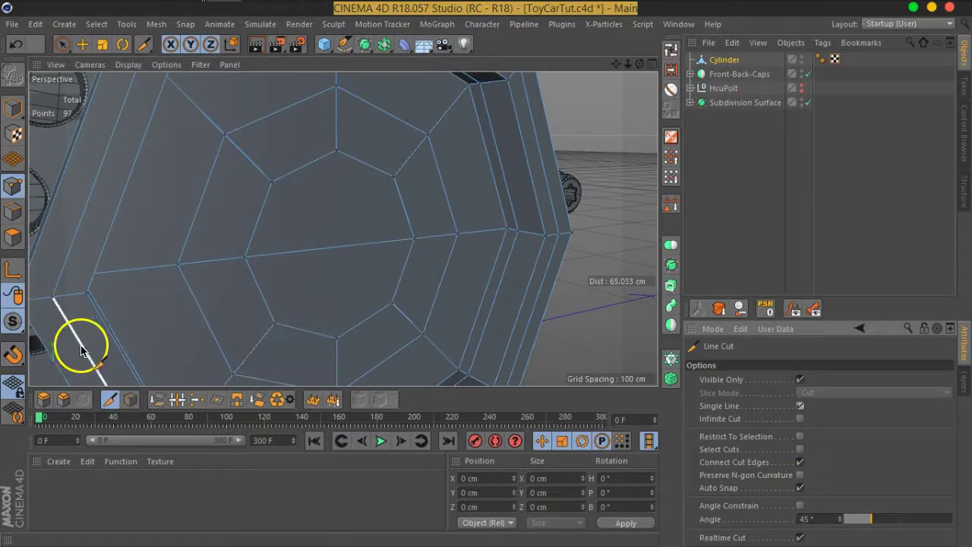
{"action": "left_click", "coordinate": [14, 354]}
{"action": "left_click", "coordinate": [65, 78]}
{"action": "left_click", "coordinate": [16, 352]}
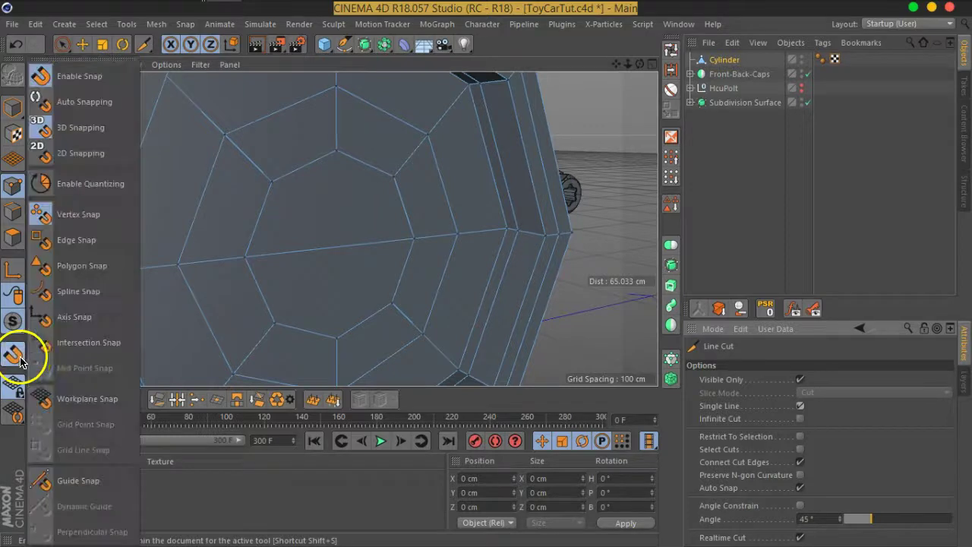
{"action": "left_click", "coordinate": [71, 216]}
Cut a vertical line through the centre octagon between opposite points
{"action": "left_click", "coordinate": [717, 59]}
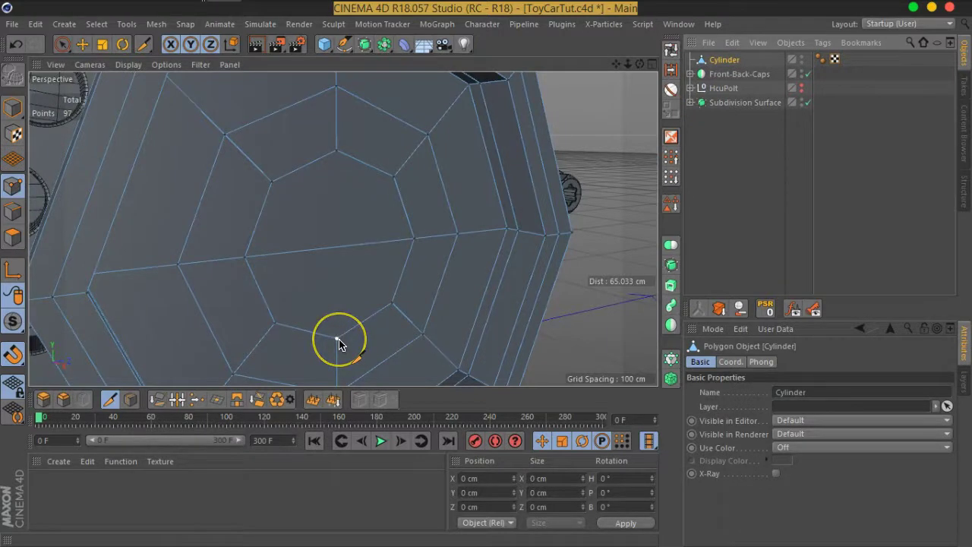
{"action": "left_click_drag", "start_coordinate": [338, 342], "coordinate": [338, 159]}
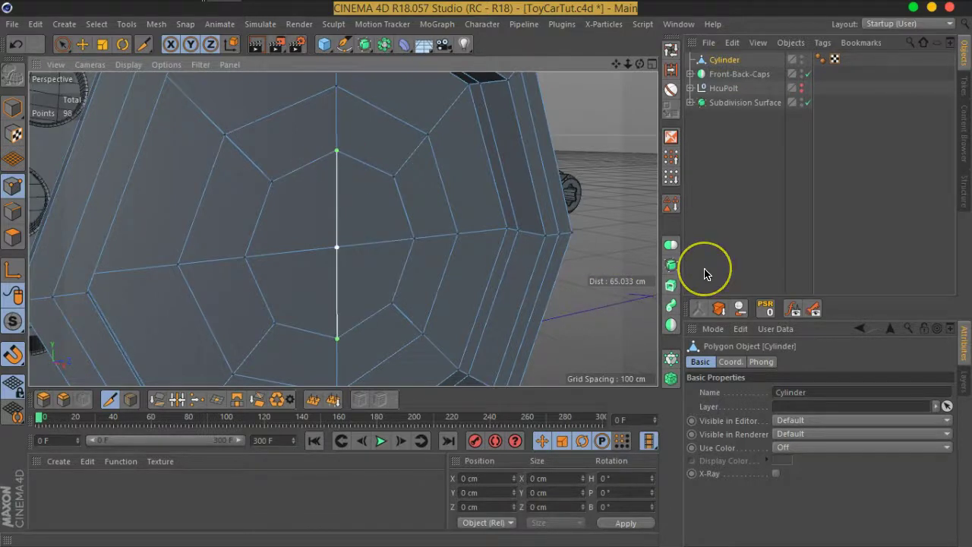
{"action": "scroll", "coordinate": [346, 220], "scroll_direction": "down", "scroll_amount": 3}
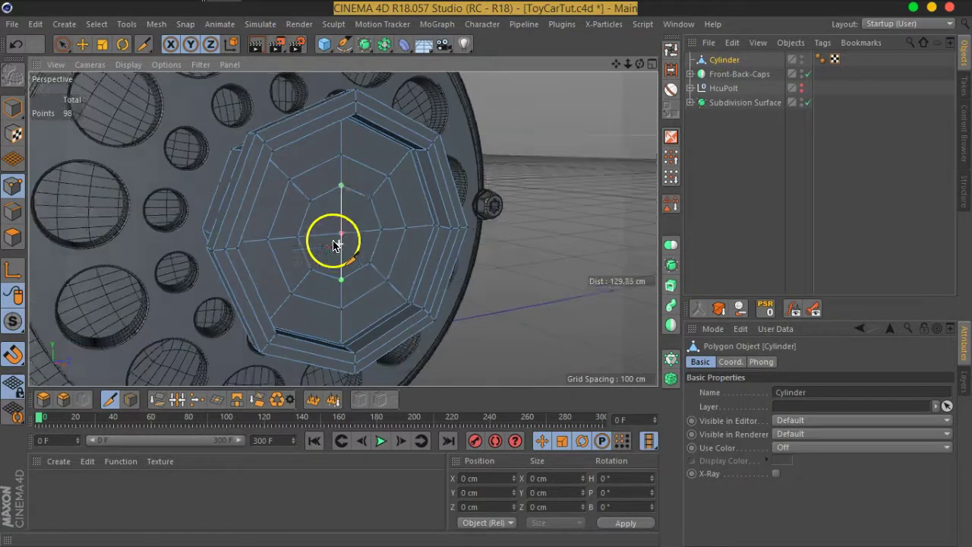
{"action": "left_click_drag", "start_coordinate": [325, 235], "coordinate": [355, 241], "text": "alt"}
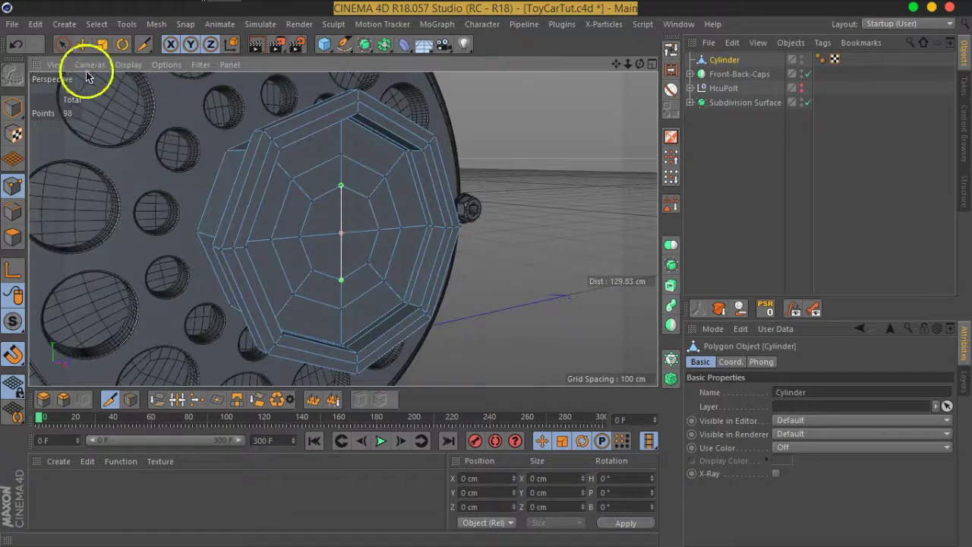
Return to Model mode and select the cap Cylinder
{"action": "left_click", "coordinate": [63, 46]}
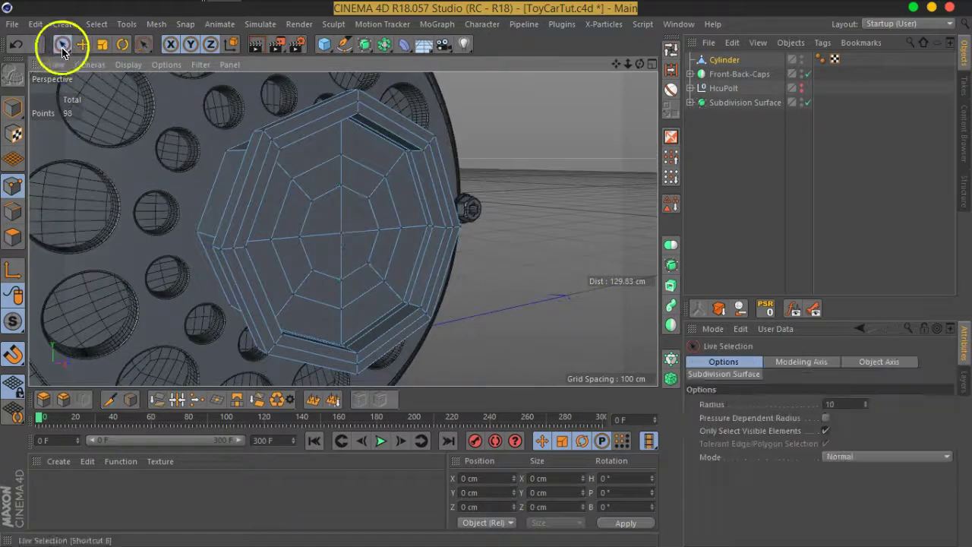
{"action": "left_click", "coordinate": [11, 114]}
{"action": "left_click", "coordinate": [712, 215]}
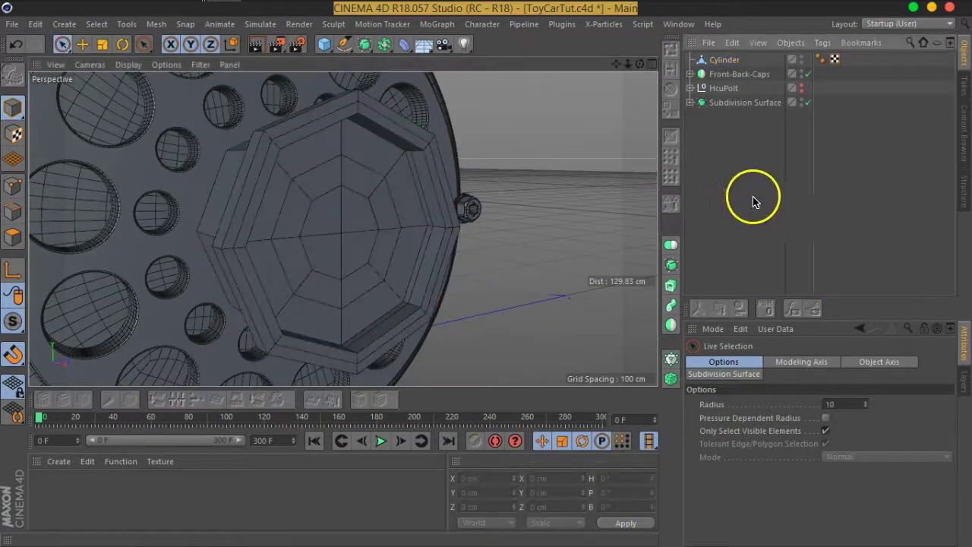
{"action": "left_click", "coordinate": [723, 61]}
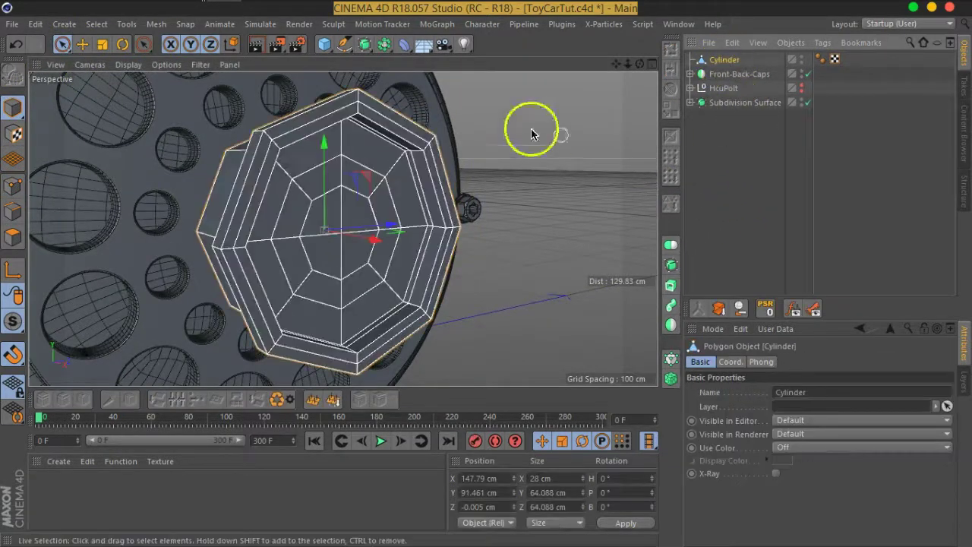
Wrap the Cylinder in a new Subdivision Surface.1, then select the Cylinder child in Edge mode
{"action": "left_click", "coordinate": [366, 44]}
{"action": "left_click", "coordinate": [363, 48]}
{"action": "left_click", "coordinate": [365, 47]}
{"action": "left_click", "coordinate": [400, 64]}
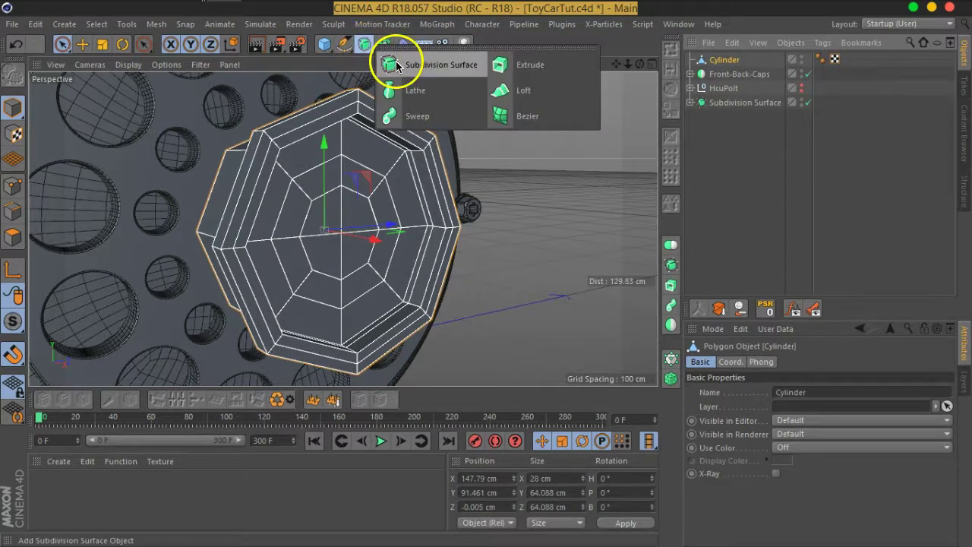
{"action": "left_click_drag", "start_coordinate": [512, 238], "coordinate": [460, 238], "text": "alt"}
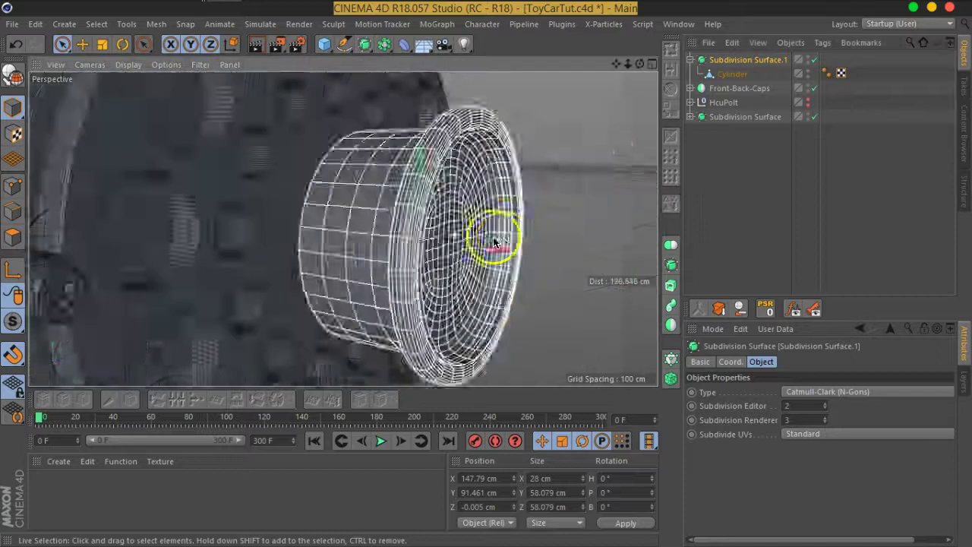
{"action": "left_click", "coordinate": [729, 75]}
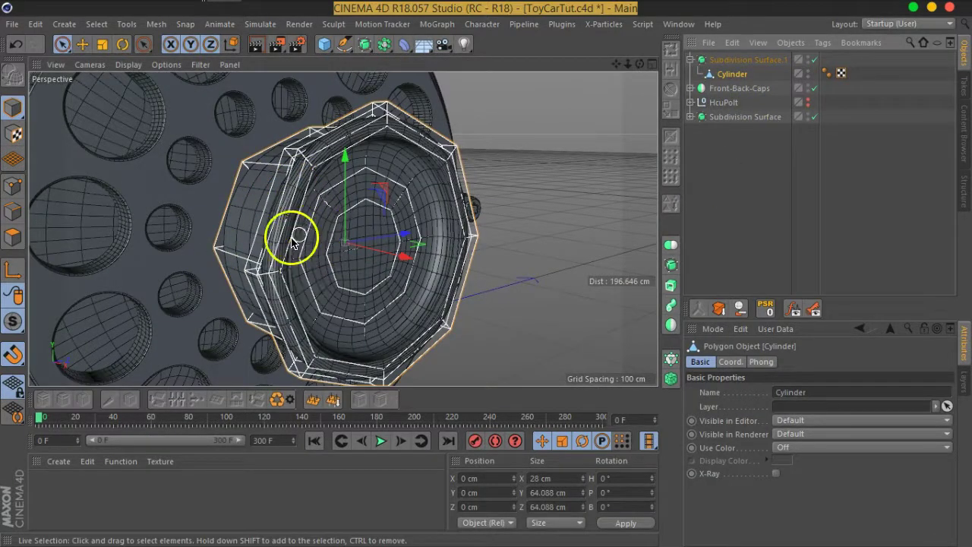
{"action": "left_click", "coordinate": [4, 212]}
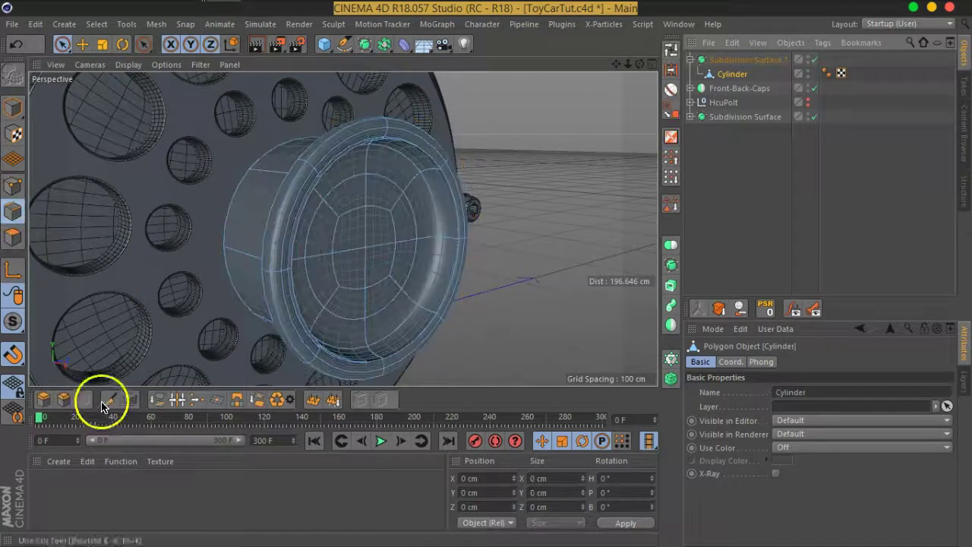
With the Bevel tool, select the rim and inner edge loops and disable Subdivision Surface.1
{"action": "left_click", "coordinate": [61, 405]}
{"action": "mouse_move", "coordinate": [455, 174]}
{"action": "left_mouse_down", "text": "alt"}
{"action": "mouse_move", "coordinate": [347, 163]}
{"action": "mouse_move", "coordinate": [505, 206]}
{"action": "mouse_move", "coordinate": [512, 145]}
{"action": "left_mouse_up", "text": "alt"}
{"action": "scroll", "coordinate": [347, 163], "scroll_direction": "up", "scroll_amount": 2}
{"action": "scroll", "coordinate": [345, 161], "scroll_direction": "up", "scroll_amount": 3}
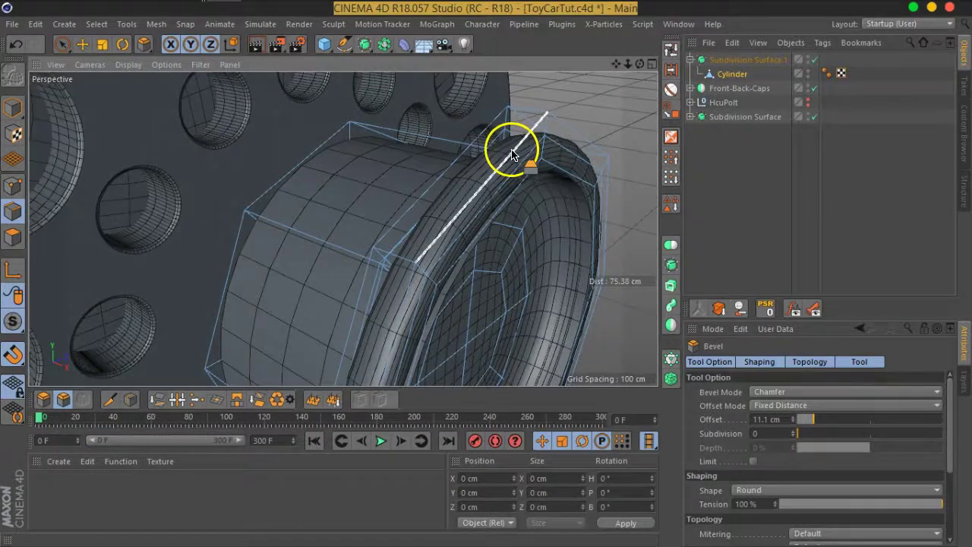
{"action": "double_click", "coordinate": [512, 155]}
{"action": "mouse_move", "coordinate": [512, 147]}
{"action": "left_mouse_down", "text": "alt"}
{"action": "mouse_move", "coordinate": [553, 180]}
{"action": "mouse_move", "coordinate": [532, 171]}
{"action": "mouse_move", "coordinate": [525, 183]}
{"action": "mouse_move", "coordinate": [566, 157]}
{"action": "mouse_move", "coordinate": [500, 160]}
{"action": "left_mouse_up", "text": "alt"}
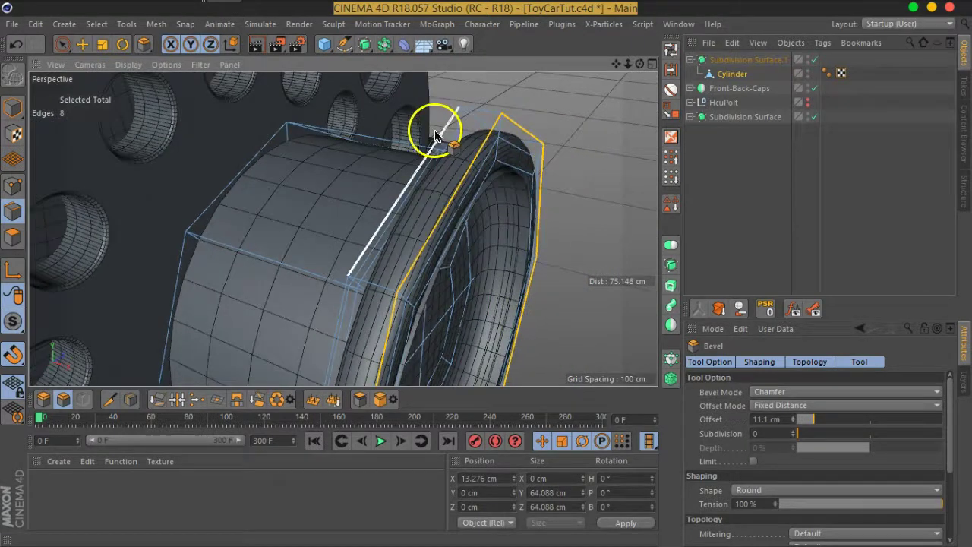
{"action": "mouse_move", "coordinate": [602, 187]}
{"action": "left_mouse_down", "text": "alt"}
{"action": "mouse_move", "coordinate": [575, 191]}
{"action": "mouse_move", "coordinate": [525, 144]}
{"action": "mouse_move", "coordinate": [542, 142]}
{"action": "mouse_move", "coordinate": [569, 157]}
{"action": "mouse_move", "coordinate": [536, 196]}
{"action": "mouse_move", "coordinate": [512, 160]}
{"action": "mouse_move", "coordinate": [486, 180]}
{"action": "left_mouse_up", "text": "alt"}
{"action": "left_click", "coordinate": [815, 59]}
{"action": "left_click", "coordinate": [482, 180], "text": "shift"}
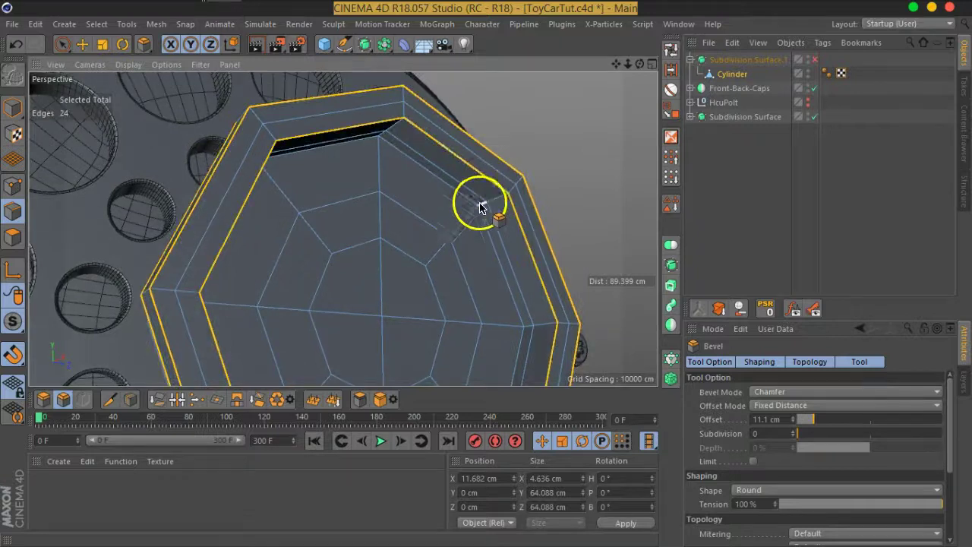
Bevel the rim loops, undo the oversized result, and set the offset to 0.138 cm
{"action": "mouse_move", "coordinate": [471, 252]}
{"action": "left_mouse_down", "text": "alt"}
{"action": "mouse_move", "coordinate": [445, 213]}
{"action": "mouse_move", "coordinate": [397, 189]}
{"action": "mouse_move", "coordinate": [539, 223]}
{"action": "mouse_move", "coordinate": [578, 306]}
{"action": "mouse_move", "coordinate": [562, 304]}
{"action": "mouse_move", "coordinate": [524, 214]}
{"action": "mouse_move", "coordinate": [547, 218]}
{"action": "mouse_move", "coordinate": [546, 247]}
{"action": "left_mouse_up", "text": "alt"}
{"action": "left_click_drag", "start_coordinate": [409, 251], "coordinate": [413, 247]}
{"action": "key", "text": "ctrl+z"}
{"action": "key", "text": "ctrl+z"}
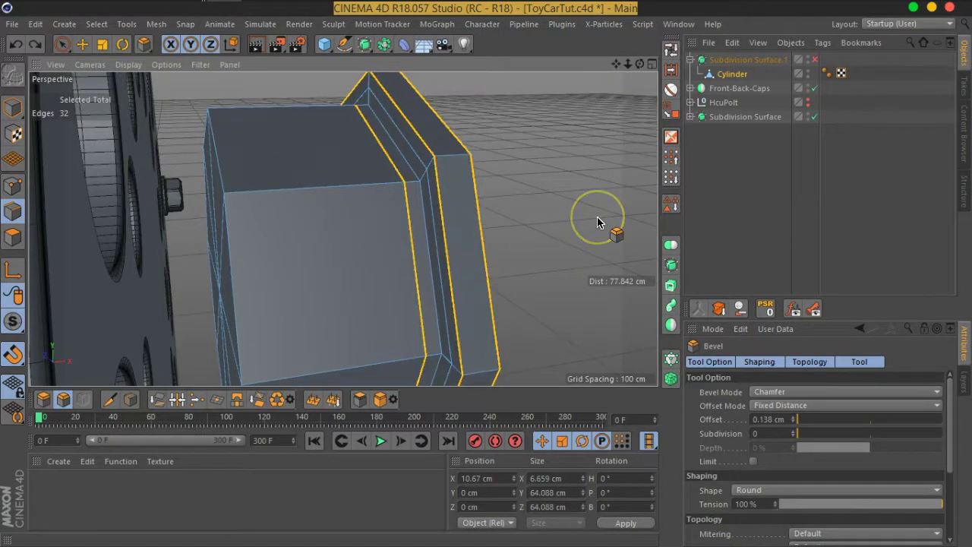
{"action": "mouse_move", "coordinate": [597, 222]}
{"action": "left_mouse_down", "text": "alt"}
{"action": "mouse_move", "coordinate": [560, 199]}
{"action": "mouse_move", "coordinate": [379, 190]}
{"action": "mouse_move", "coordinate": [373, 142]}
{"action": "mouse_move", "coordinate": [351, 135]}
{"action": "left_mouse_up", "text": "alt"}
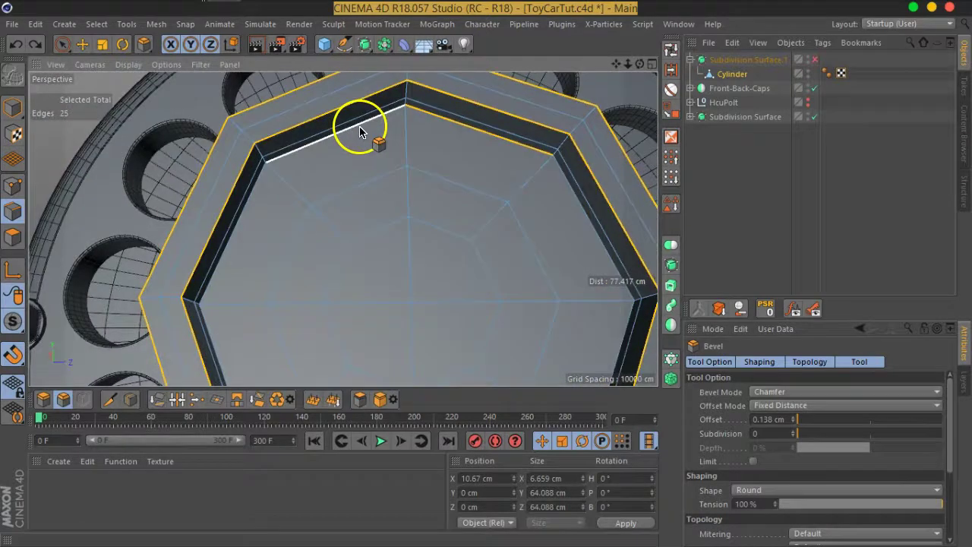
Loop-select the octagonal cap's rim edge loops, including the inner rim loop
{"action": "key", "text": "u"}
{"action": "key", "text": "l"}
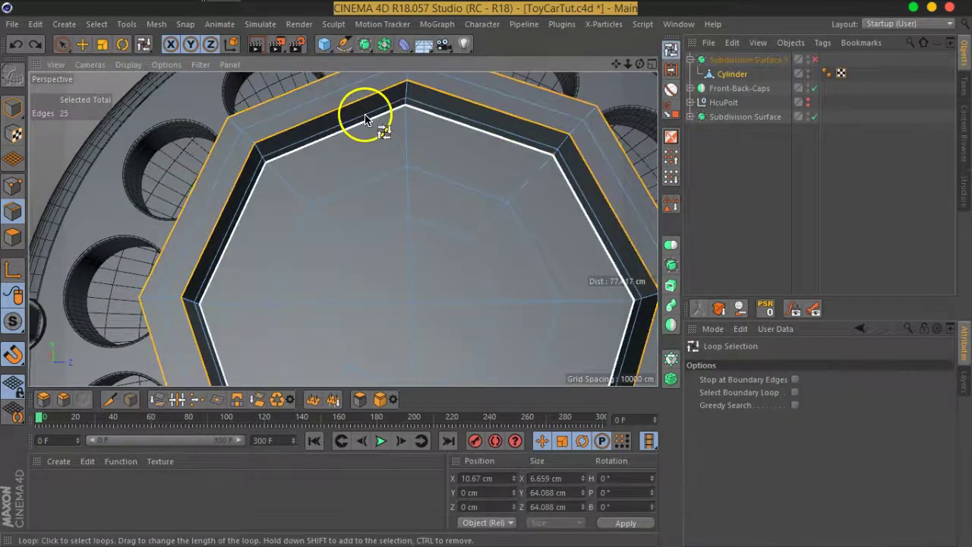
{"action": "left_click", "coordinate": [370, 125]}
{"action": "scroll", "coordinate": [357, 174], "scroll_direction": "down", "scroll_amount": 3}
{"action": "left_click_drag", "start_coordinate": [358, 174], "coordinate": [482, 235], "text": "alt"}
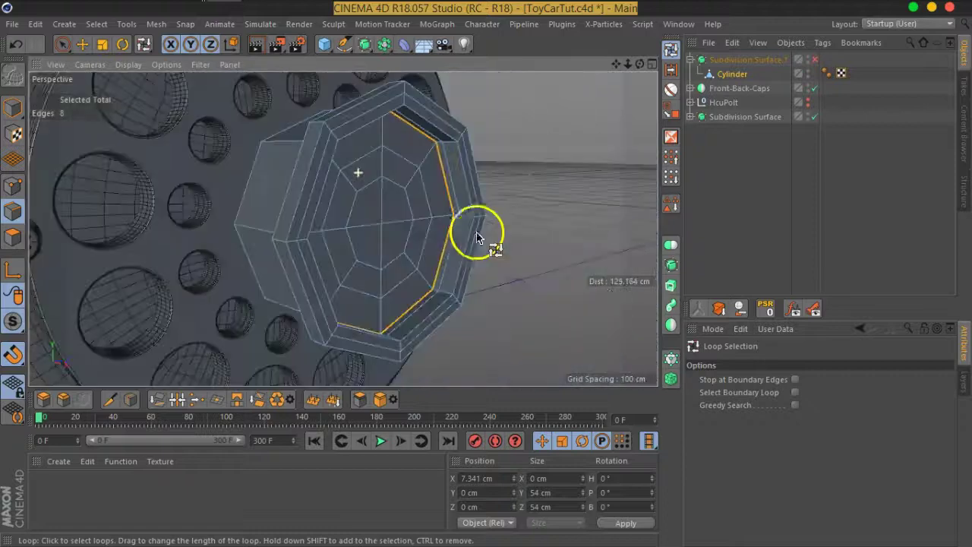
{"action": "scroll", "coordinate": [583, 265], "scroll_direction": "up", "scroll_amount": 3}
{"action": "mouse_move", "coordinate": [580, 262]}
{"action": "left_mouse_down", "text": "alt"}
{"action": "mouse_move", "coordinate": [358, 174]}
{"action": "mouse_move", "coordinate": [172, 168]}
{"action": "mouse_move", "coordinate": [512, 226]}
{"action": "mouse_move", "coordinate": [463, 217]}
{"action": "mouse_move", "coordinate": [479, 246]}
{"action": "left_mouse_up", "text": "alt"}
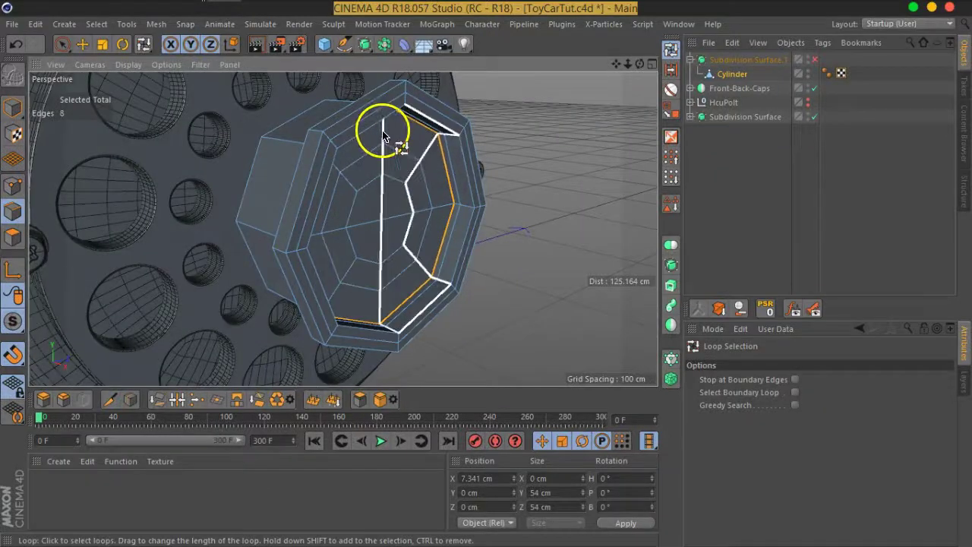
{"action": "left_click_drag", "start_coordinate": [384, 135], "coordinate": [397, 147], "text": "alt"}
{"action": "left_click", "coordinate": [383, 137], "text": "shift"}
{"action": "left_click", "coordinate": [417, 147], "text": "shift"}
{"action": "left_click_drag", "start_coordinate": [521, 239], "coordinate": [413, 194], "text": "alt"}
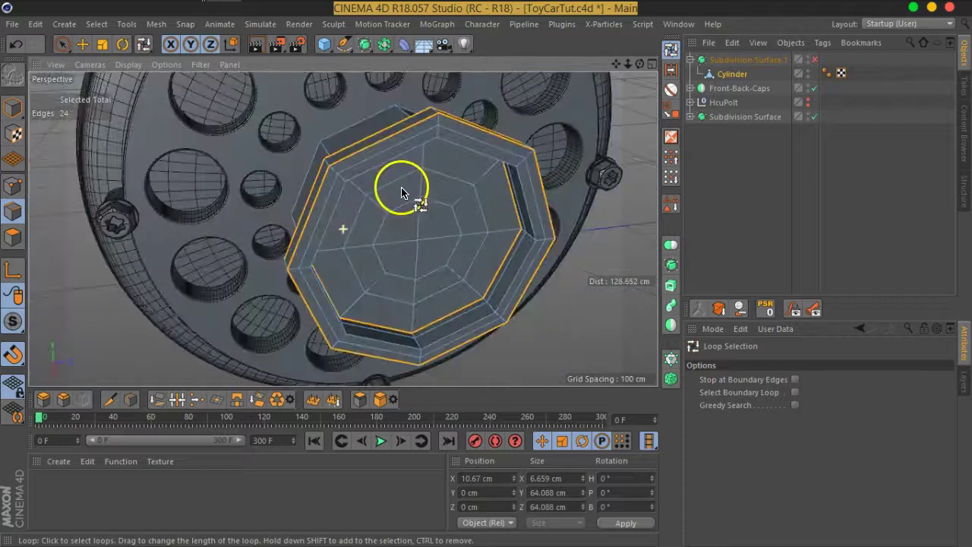
{"action": "left_click", "coordinate": [528, 222], "text": "shift"}
{"action": "left_click_drag", "start_coordinate": [445, 260], "coordinate": [521, 249], "text": "alt"}
{"action": "scroll", "coordinate": [494, 157], "scroll_direction": "up", "scroll_amount": 3}
Chamfer the selected rim loops with a 1.02 cm bevel, splitting each into twin edges
{"action": "right_click", "coordinate": [494, 156]}
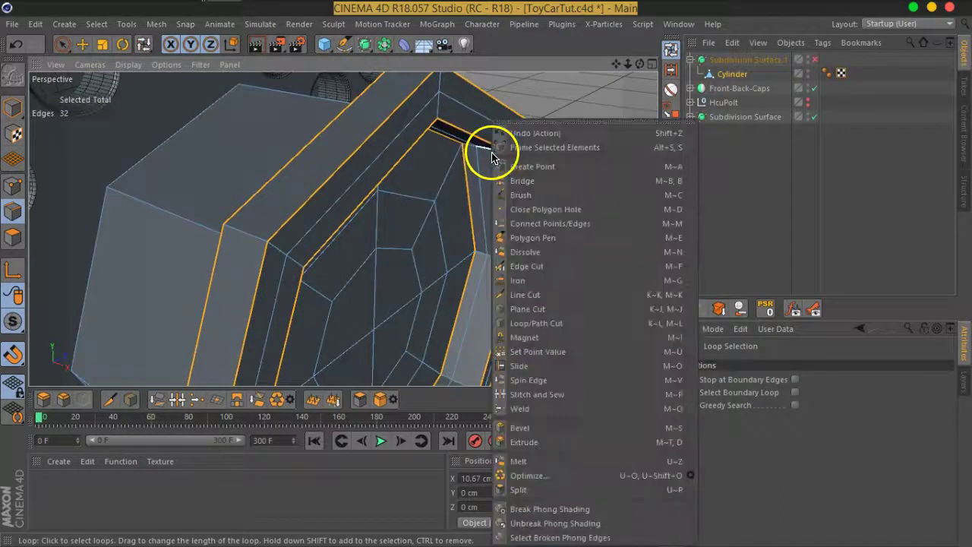
{"action": "left_click", "coordinate": [535, 428]}
{"action": "scroll", "coordinate": [390, 232], "scroll_direction": "down", "scroll_amount": 2}
{"action": "mouse_move", "coordinate": [390, 233]}
{"action": "left_mouse_down", "text": "alt"}
{"action": "mouse_move", "coordinate": [398, 256]}
{"action": "mouse_move", "coordinate": [514, 276]}
{"action": "left_mouse_up", "text": "alt"}
{"action": "left_click_drag", "start_coordinate": [380, 281], "coordinate": [385, 284]}
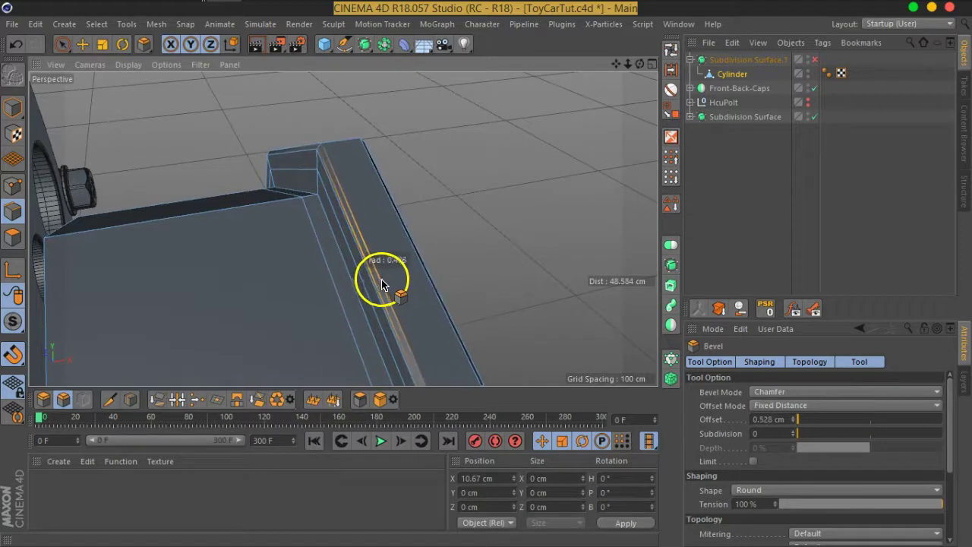
{"action": "mouse_move", "coordinate": [538, 290]}
{"action": "left_mouse_down", "text": "alt"}
{"action": "mouse_move", "coordinate": [423, 256]}
{"action": "mouse_move", "coordinate": [377, 223]}
{"action": "mouse_move", "coordinate": [387, 189]}
{"action": "mouse_move", "coordinate": [408, 275]}
{"action": "mouse_move", "coordinate": [462, 286]}
{"action": "left_mouse_up", "text": "alt"}
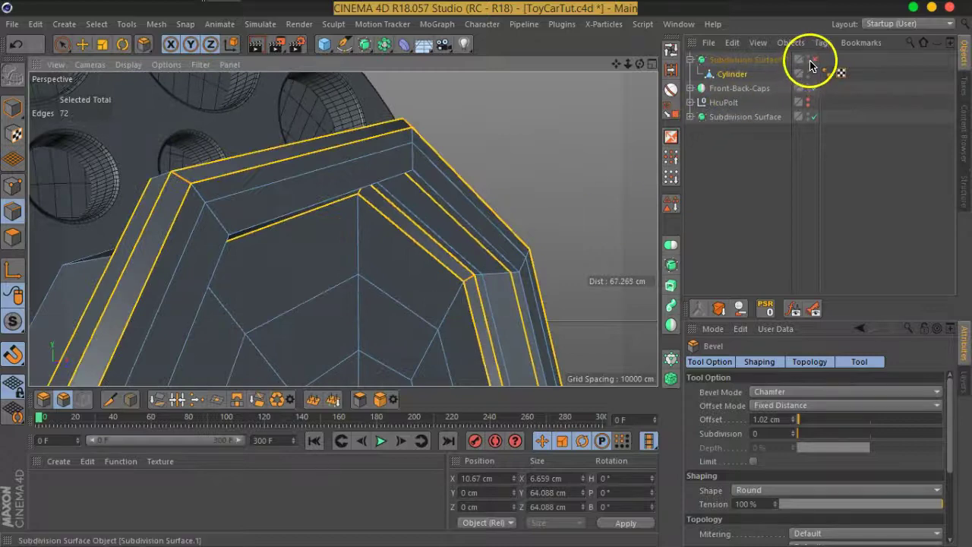
Enable Subdivision Surface.1 and give the rim bevel 1 subdivision to preview smoothing
{"action": "left_click", "coordinate": [813, 60]}
{"action": "mouse_move", "coordinate": [405, 272]}
{"action": "left_mouse_down", "text": "alt"}
{"action": "mouse_move", "coordinate": [434, 278]}
{"action": "mouse_move", "coordinate": [436, 225]}
{"action": "mouse_move", "coordinate": [314, 217]}
{"action": "mouse_move", "coordinate": [459, 296]}
{"action": "mouse_move", "coordinate": [386, 217]}
{"action": "left_mouse_up", "text": "alt"}
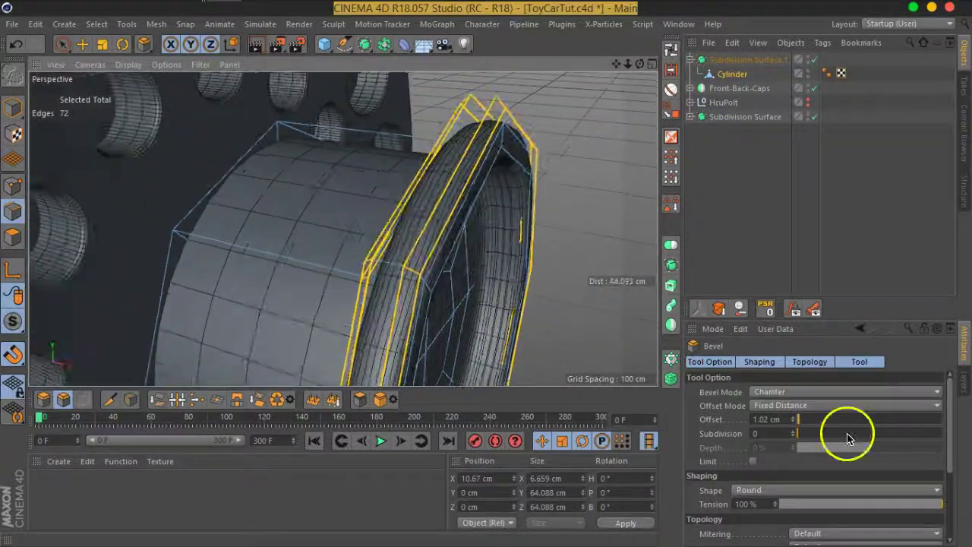
{"action": "left_click", "coordinate": [794, 434]}
{"action": "mouse_move", "coordinate": [496, 301]}
{"action": "left_mouse_down", "text": "alt"}
{"action": "mouse_move", "coordinate": [400, 278]}
{"action": "mouse_move", "coordinate": [436, 332]}
{"action": "mouse_move", "coordinate": [492, 329]}
{"action": "left_mouse_up", "text": "alt"}
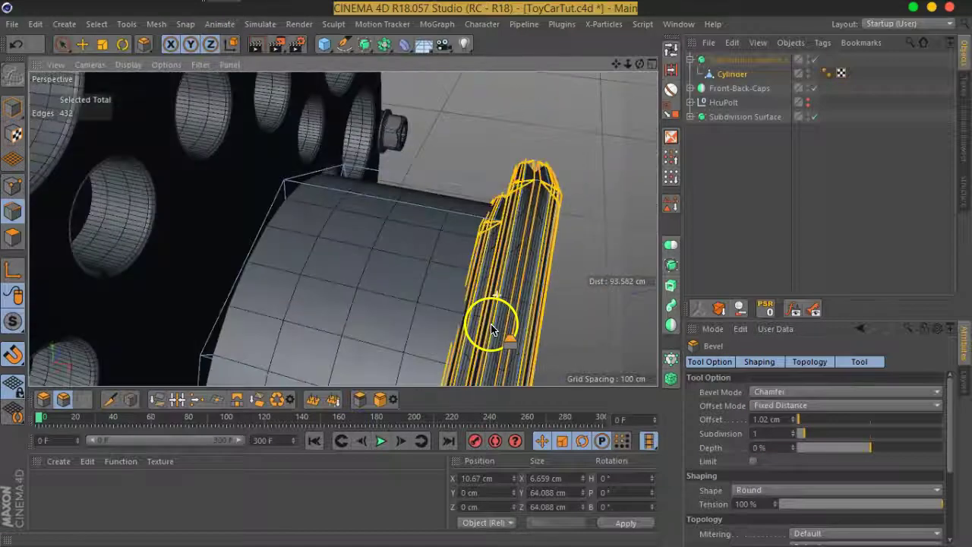
Undo the extra bevel segment and leave Subdivision Surface.1 switched off
{"action": "key", "text": "ctrl+z"}
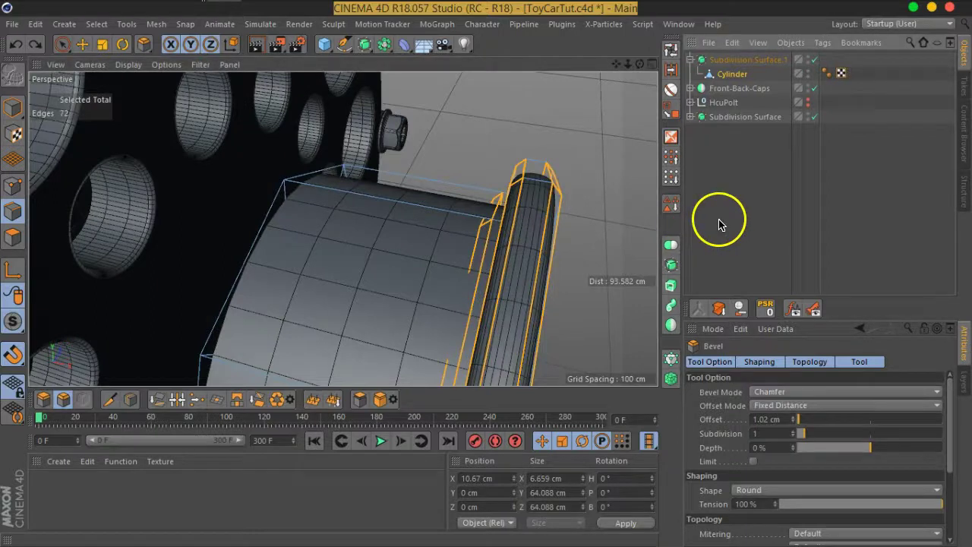
{"action": "key", "text": "q"}
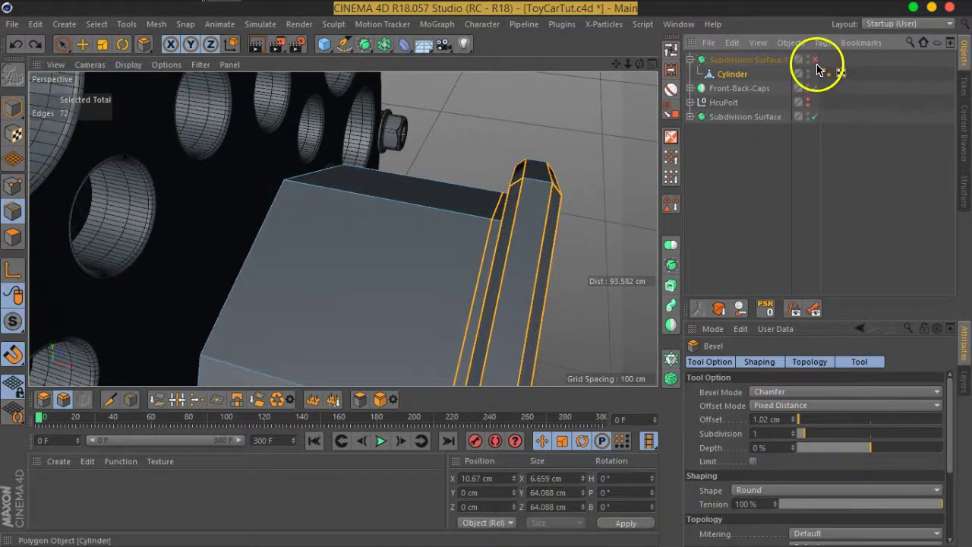
{"action": "left_click", "coordinate": [815, 60]}
{"action": "mouse_move", "coordinate": [582, 245]}
{"action": "left_mouse_down", "text": "alt"}
{"action": "mouse_move", "coordinate": [382, 201]}
{"action": "mouse_move", "coordinate": [466, 169]}
{"action": "mouse_move", "coordinate": [629, 174]}
{"action": "left_mouse_up", "text": "alt"}
{"action": "key", "text": "q"}
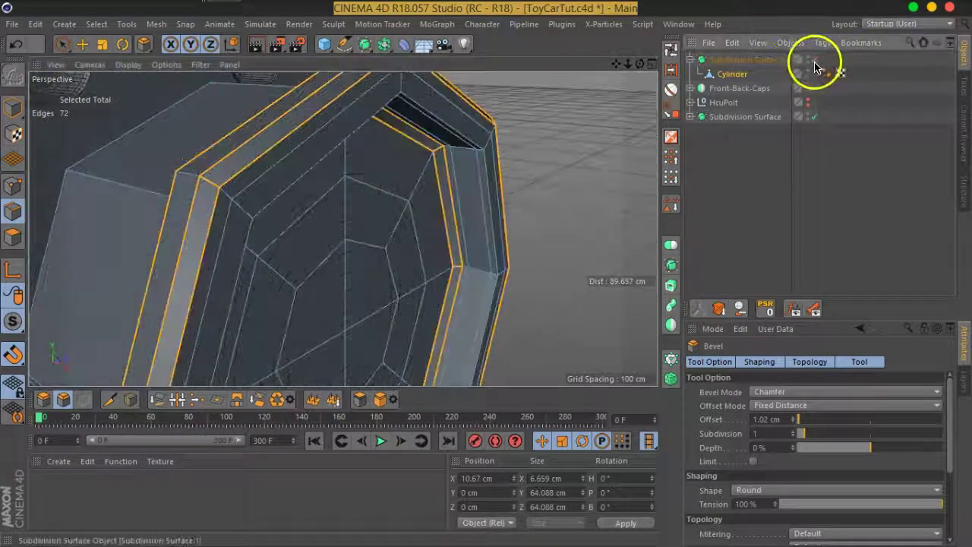
{"action": "key", "text": "ctrl+z"}
{"action": "key", "text": "ctrl+y"}
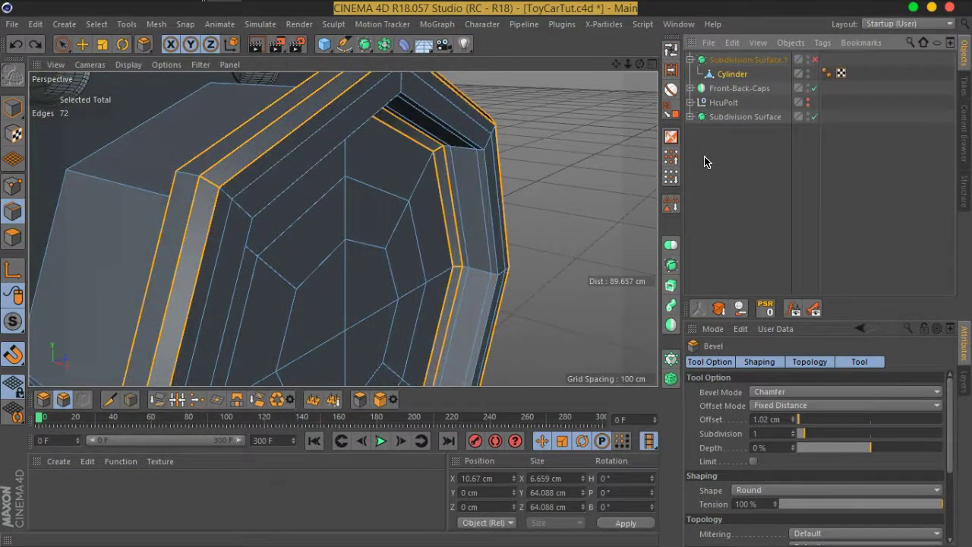
{"action": "key", "text": "ctrl+z"}
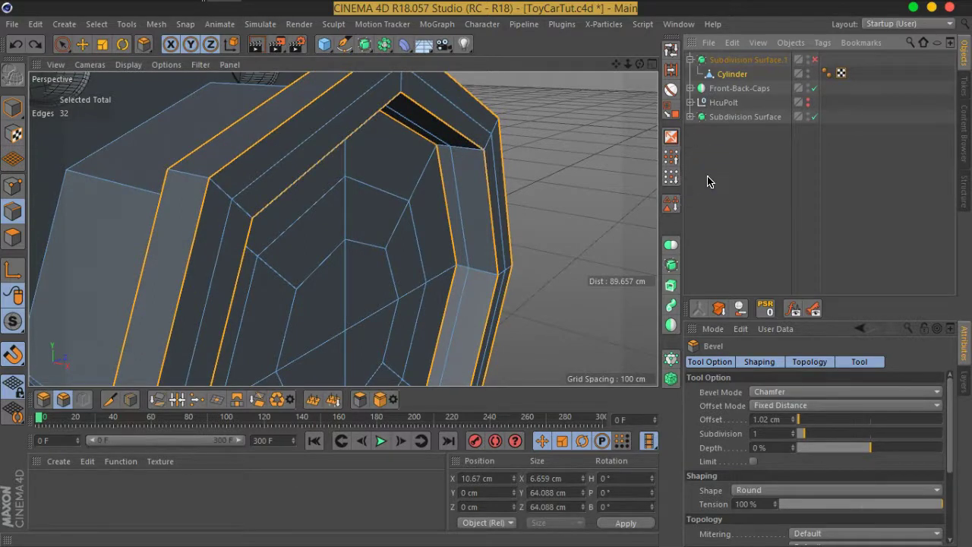
Clear the edge selection and use Loop Selection to pick two rim edge loops on the cap
{"action": "left_click", "coordinate": [596, 206]}
{"action": "scroll", "coordinate": [571, 201], "scroll_direction": "down", "scroll_amount": 5}
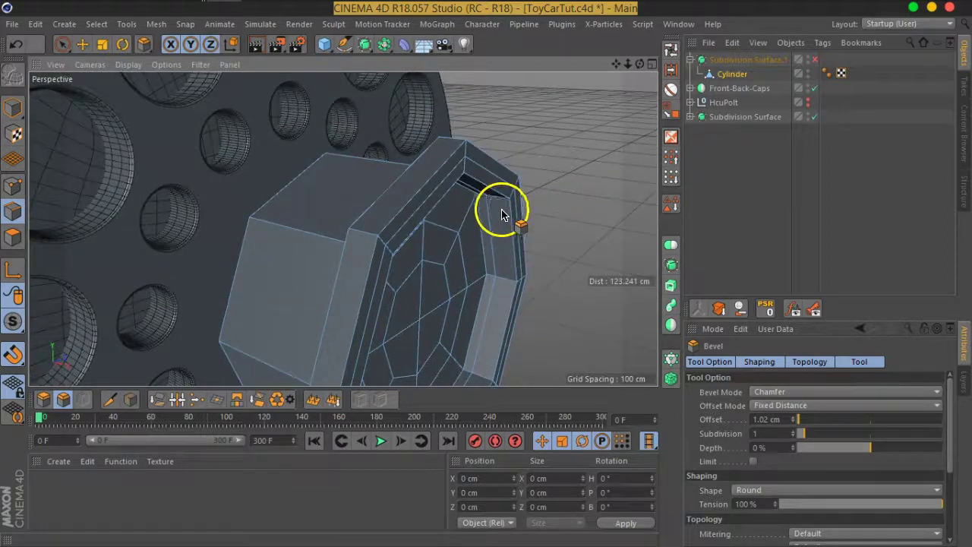
{"action": "left_click", "coordinate": [672, 48]}
{"action": "scroll", "coordinate": [603, 212], "scroll_direction": "up", "scroll_amount": 5}
{"action": "scroll", "coordinate": [585, 210], "scroll_direction": "down", "scroll_amount": 2}
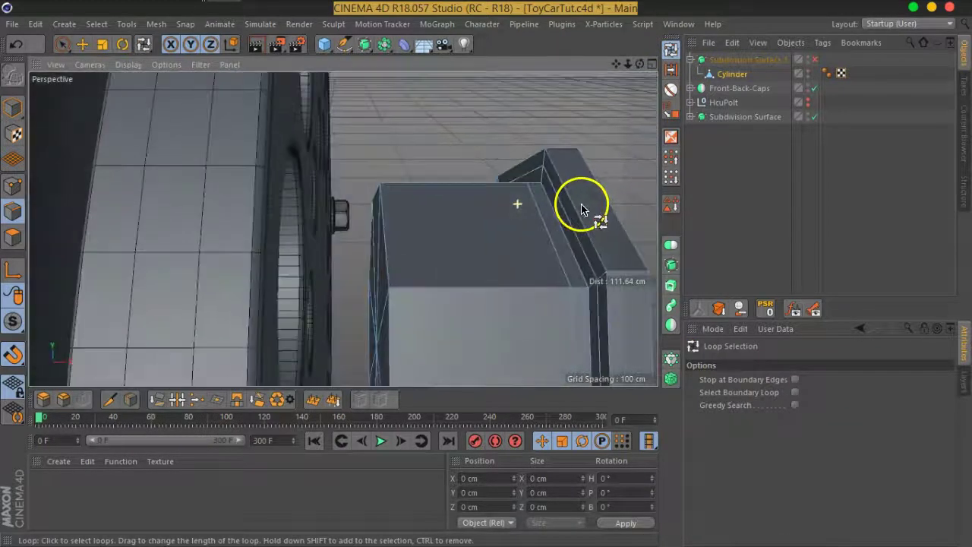
{"action": "left_click", "coordinate": [577, 211]}
{"action": "left_click", "coordinate": [579, 275], "text": "shift"}
Zoom in on a cap corner, then switch to Points mode with Live Selection and no points selected
{"action": "mouse_move", "coordinate": [610, 289]}
{"action": "left_mouse_down", "text": "alt"}
{"action": "mouse_move", "coordinate": [510, 271]}
{"action": "mouse_move", "coordinate": [586, 288]}
{"action": "mouse_move", "coordinate": [299, 203]}
{"action": "left_mouse_up", "text": "alt"}
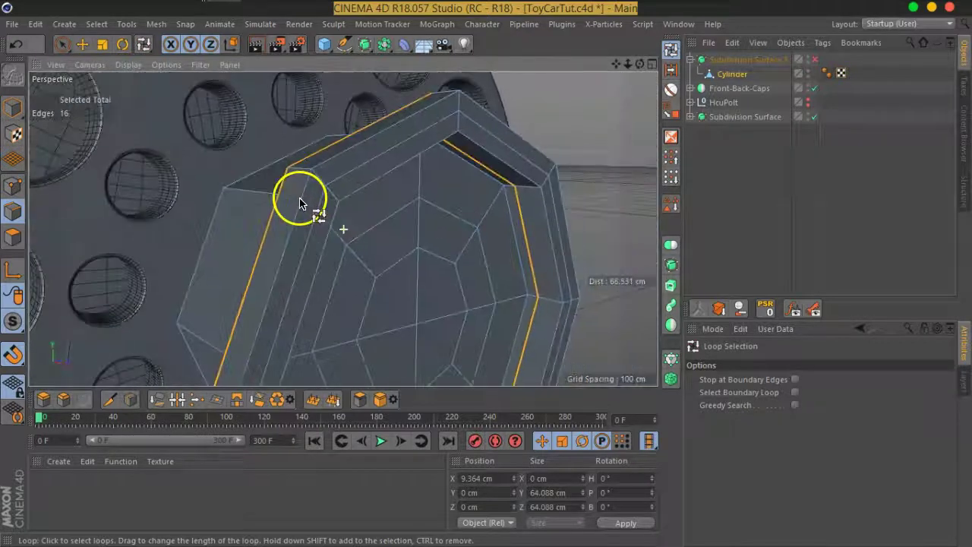
{"action": "mouse_move", "coordinate": [445, 274]}
{"action": "left_mouse_down", "text": "alt"}
{"action": "mouse_move", "coordinate": [575, 317]}
{"action": "mouse_move", "coordinate": [540, 217]}
{"action": "mouse_move", "coordinate": [569, 239]}
{"action": "mouse_move", "coordinate": [590, 230]}
{"action": "mouse_move", "coordinate": [619, 260]}
{"action": "mouse_move", "coordinate": [390, 217]}
{"action": "mouse_move", "coordinate": [423, 246]}
{"action": "left_mouse_up", "text": "alt"}
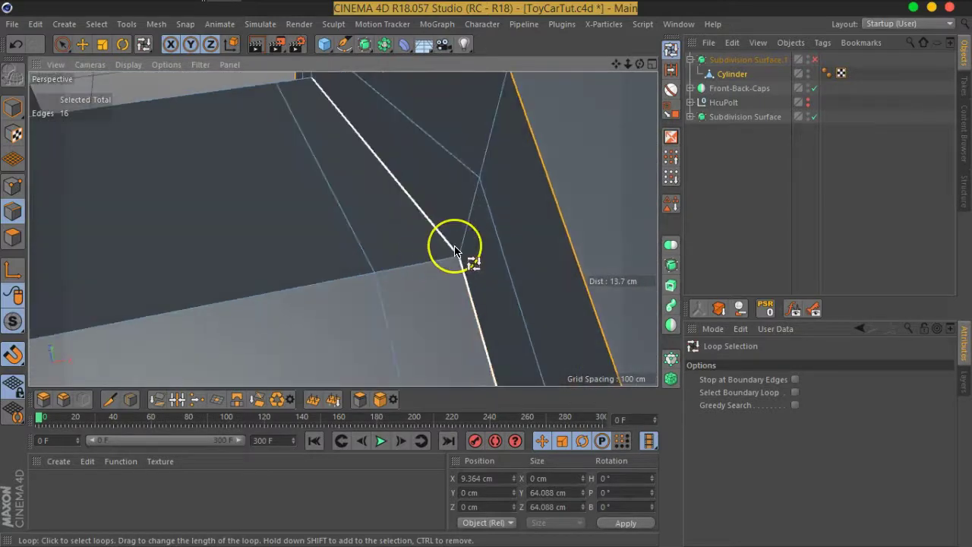
{"action": "scroll", "coordinate": [454, 250], "scroll_direction": "up", "scroll_amount": 2}
{"action": "scroll", "coordinate": [454, 251], "scroll_direction": "up", "scroll_amount": 2}
{"action": "scroll", "coordinate": [455, 251], "scroll_direction": "up", "scroll_amount": 2}
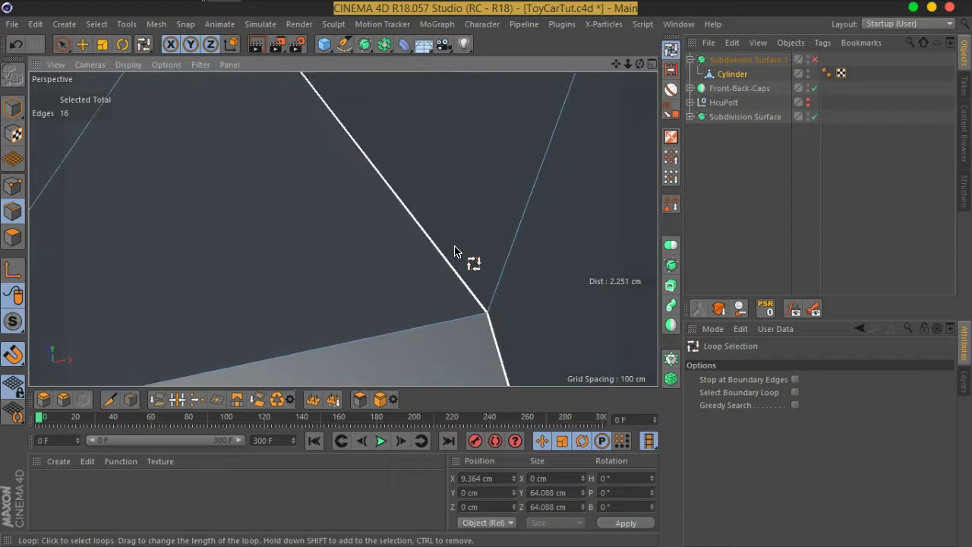
{"action": "left_click", "coordinate": [840, 231]}
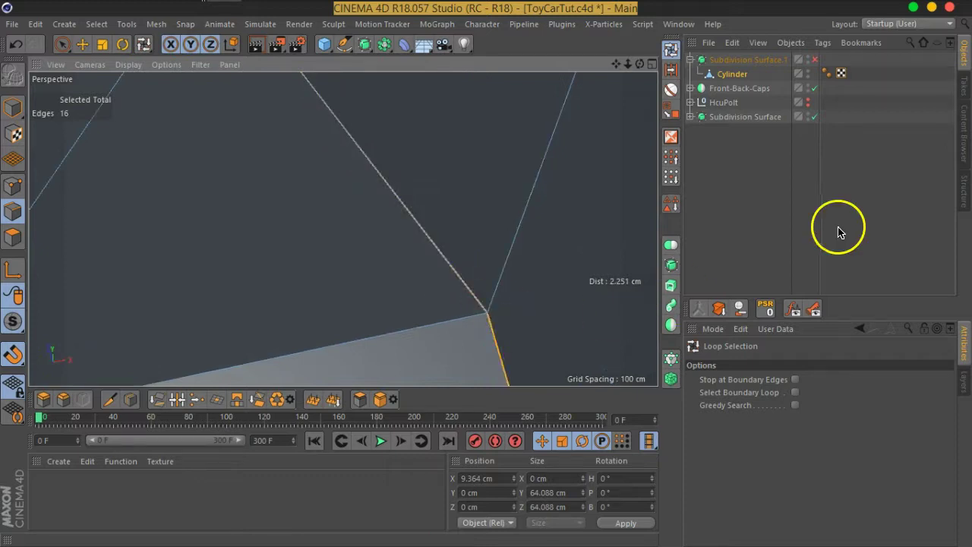
{"action": "left_click", "coordinate": [14, 186]}
{"action": "left_click", "coordinate": [63, 44]}
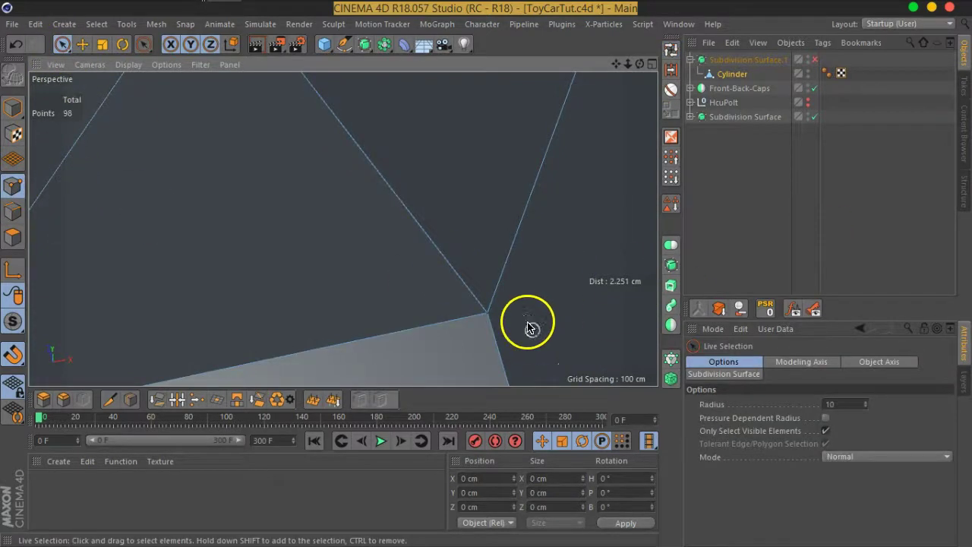
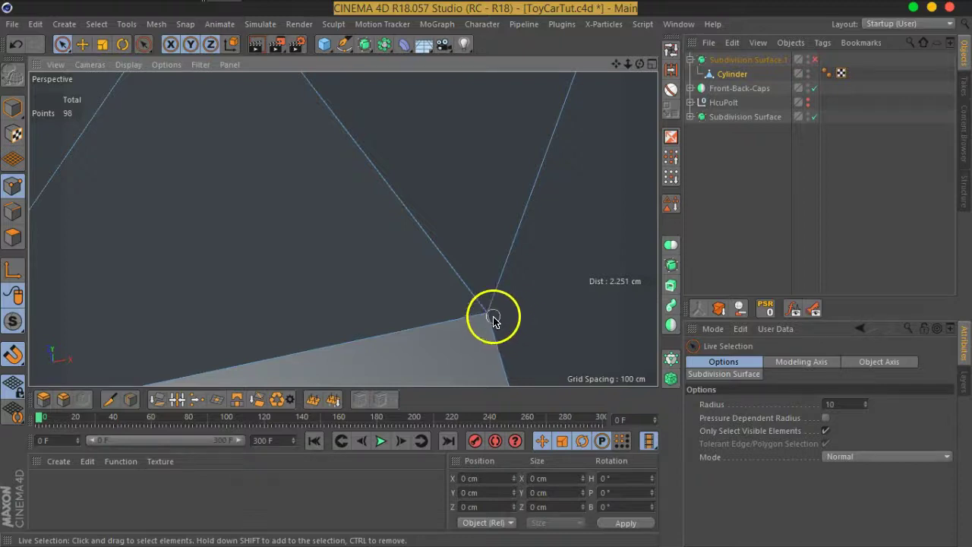
Select a vertex, then double-click to select the rim's edge loops on the wheel hub
{"action": "left_click", "coordinate": [489, 315]}
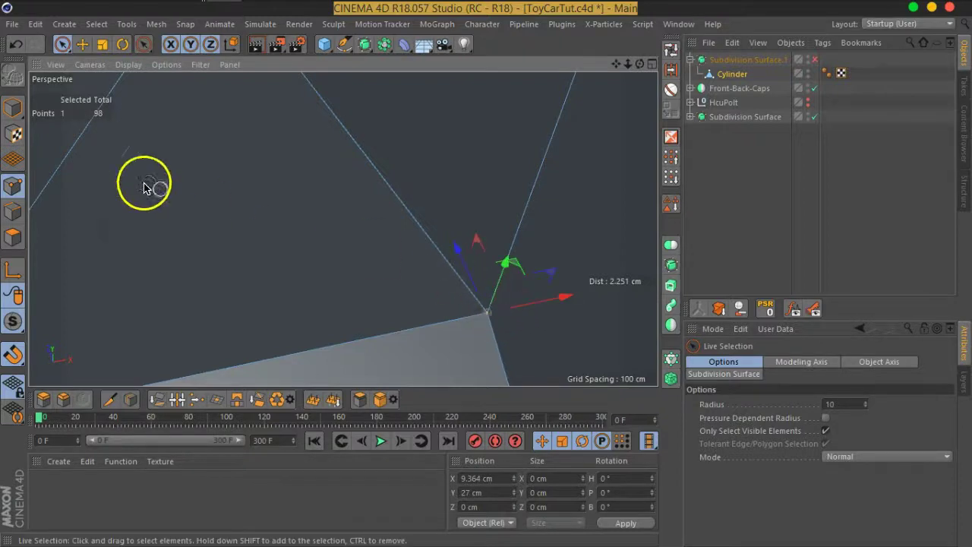
{"action": "left_click", "coordinate": [14, 213]}
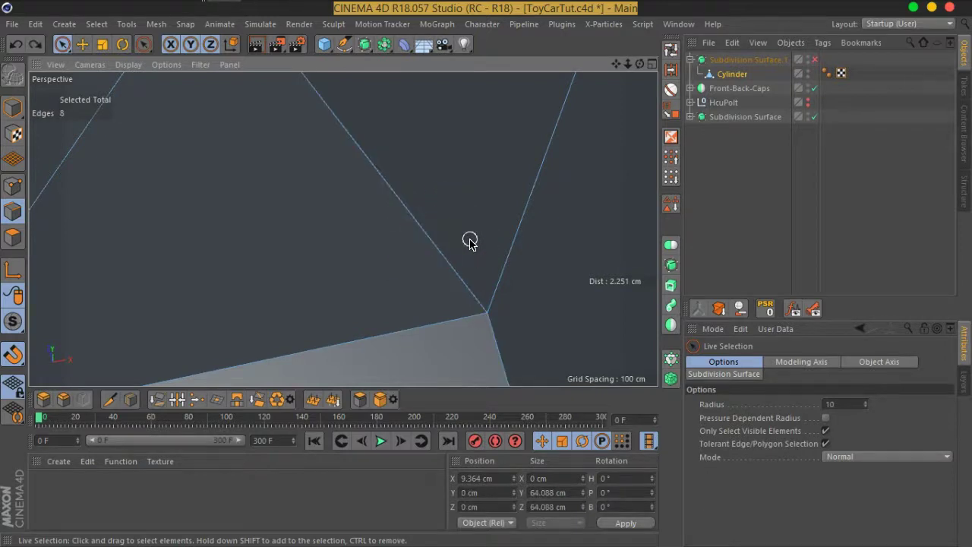
{"action": "scroll", "coordinate": [470, 242], "scroll_direction": "down", "scroll_amount": 5}
{"action": "mouse_move", "coordinate": [479, 251]}
{"action": "left_mouse_down", "text": "alt"}
{"action": "mouse_move", "coordinate": [416, 302]}
{"action": "mouse_move", "coordinate": [441, 237]}
{"action": "left_mouse_up", "text": "alt"}
{"action": "double_click", "coordinate": [440, 236], "text": "shift"}
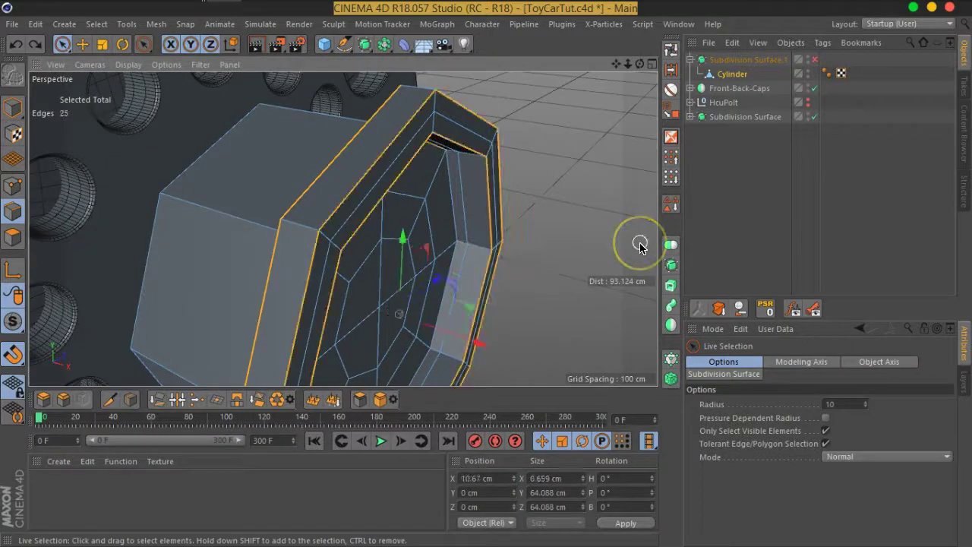
Undo back past the Subdivision Surface wrapper and the cap inset to the plain octagonal cylinder
{"action": "key", "text": "q"}
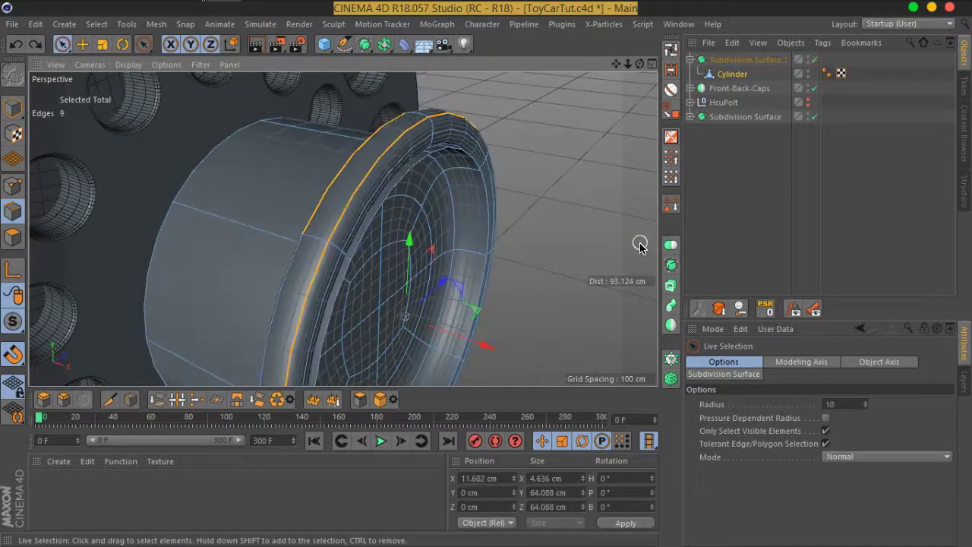
{"action": "key", "text": "ctrl+z"}
{"action": "key", "text": "ctrl+z"}
{"action": "key", "text": "ctrl+z"}
{"action": "key", "text": "ctrl+z"}
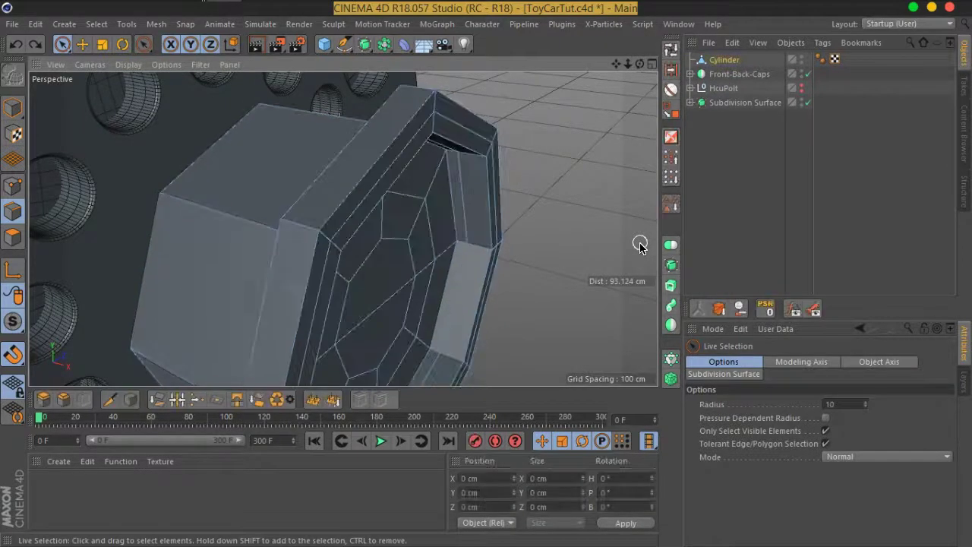
{"action": "key", "text": "ctrl+z"}
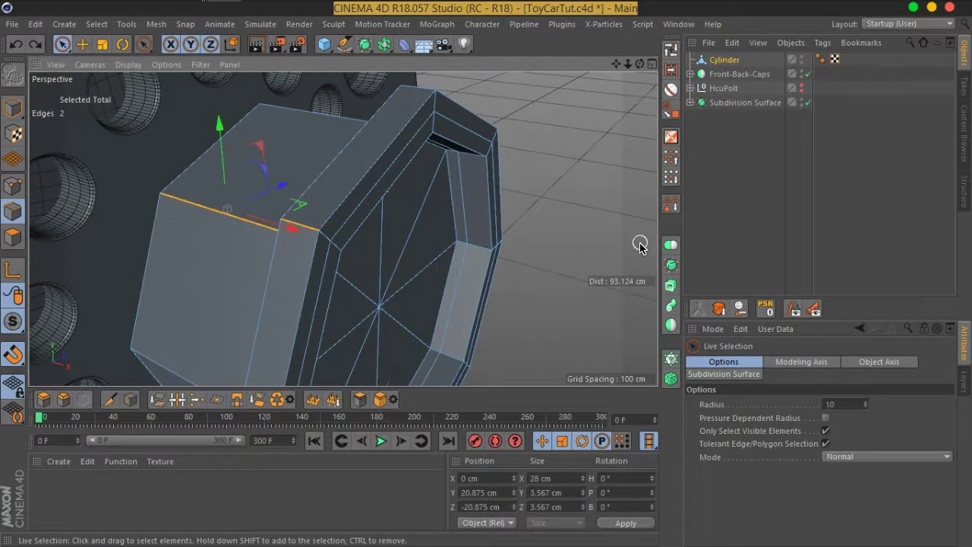
{"action": "key", "text": "ctrl+z"}
{"action": "key", "text": "ctrl+z"}
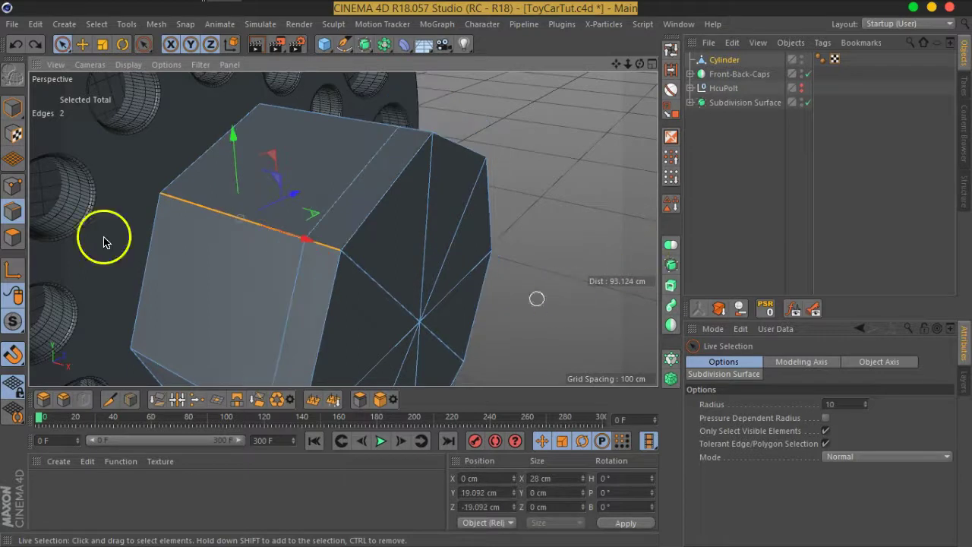
Extrude the front ring polygons outward with Create Caps off
{"action": "left_click", "coordinate": [12, 237]}
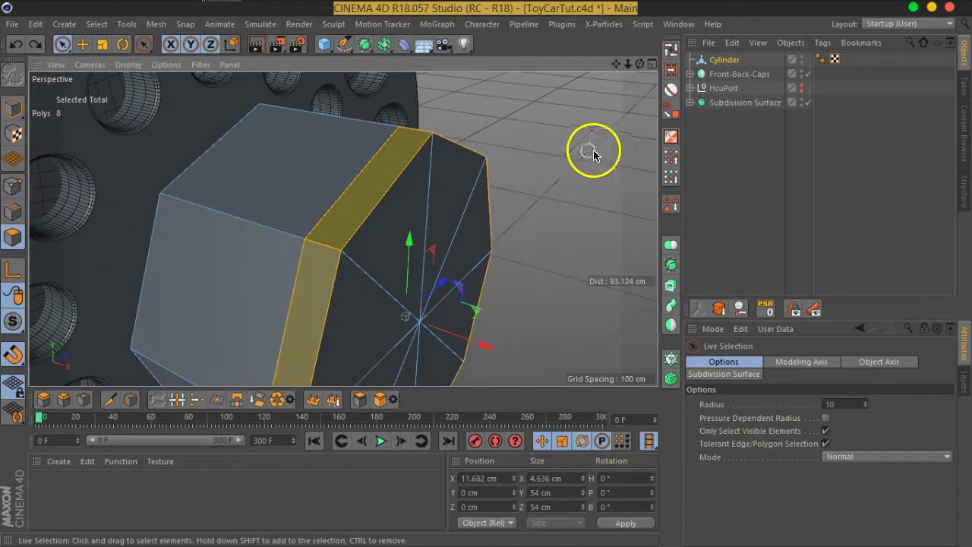
{"action": "left_click", "coordinate": [44, 400]}
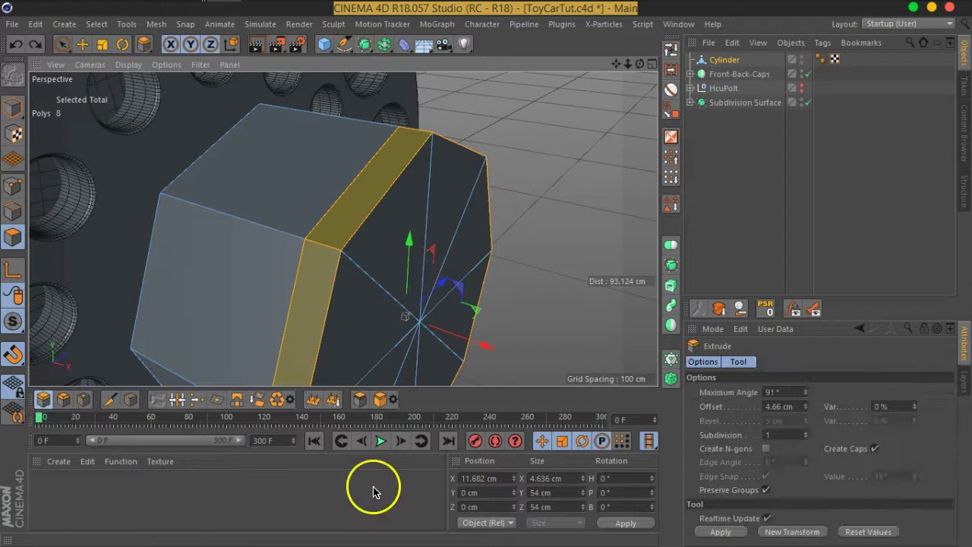
{"action": "left_click", "coordinate": [875, 448]}
{"action": "mouse_move", "coordinate": [410, 350]}
{"action": "middle_mouse_down", "text": "alt"}
{"action": "mouse_move", "coordinate": [389, 320]}
{"action": "mouse_move", "coordinate": [506, 304]}
{"action": "mouse_move", "coordinate": [367, 291]}
{"action": "mouse_move", "coordinate": [369, 314]}
{"action": "mouse_move", "coordinate": [410, 327]}
{"action": "mouse_move", "coordinate": [441, 306]}
{"action": "mouse_move", "coordinate": [488, 297]}
{"action": "mouse_move", "coordinate": [465, 301]}
{"action": "mouse_move", "coordinate": [473, 308]}
{"action": "mouse_move", "coordinate": [412, 297]}
{"action": "mouse_move", "coordinate": [433, 310]}
{"action": "mouse_move", "coordinate": [469, 295]}
{"action": "mouse_move", "coordinate": [493, 326]}
{"action": "mouse_move", "coordinate": [355, 243]}
{"action": "mouse_move", "coordinate": [401, 237]}
{"action": "mouse_move", "coordinate": [384, 245]}
{"action": "mouse_move", "coordinate": [358, 190]}
{"action": "middle_mouse_up", "text": "alt"}
{"action": "scroll", "coordinate": [355, 243], "scroll_direction": "up", "scroll_amount": 3}
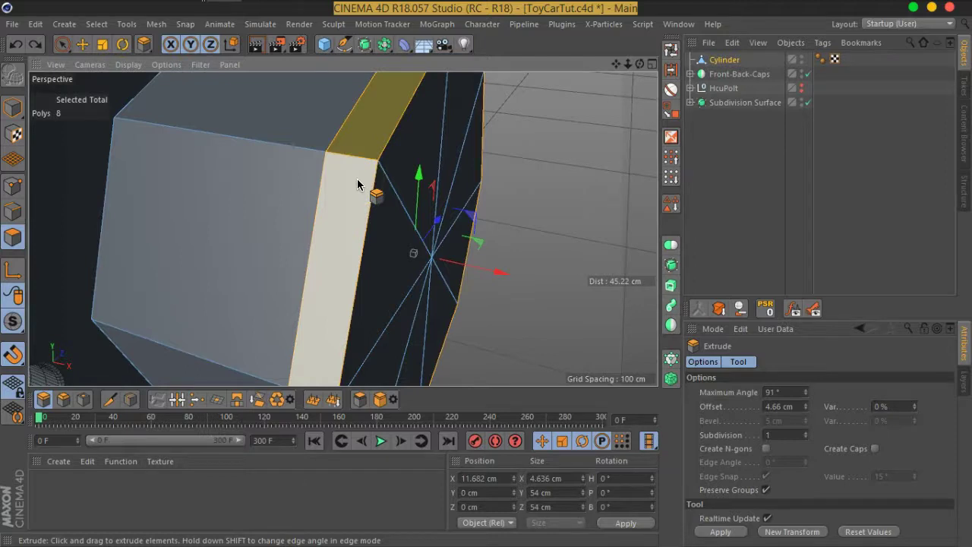
{"action": "mouse_move", "coordinate": [357, 186]}
{"action": "left_mouse_down"}
{"action": "mouse_move", "coordinate": [366, 203]}
{"action": "mouse_move", "coordinate": [332, 210]}
{"action": "mouse_move", "coordinate": [483, 204]}
{"action": "mouse_move", "coordinate": [345, 212]}
{"action": "left_mouse_up"}
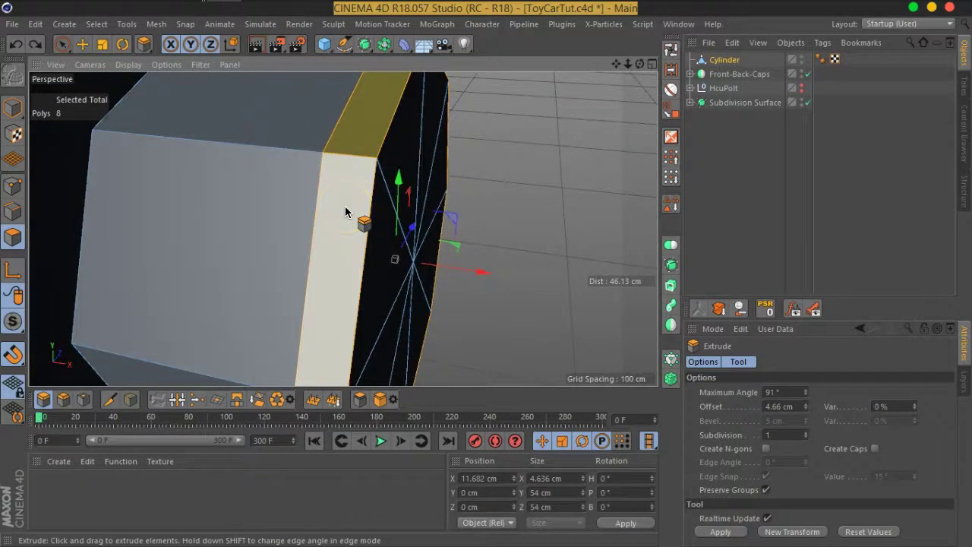
Split the extruded ring off with Mesh > Split and rename Cylinder.1 to 'cap'
{"action": "left_click", "coordinate": [338, 439]}
{"action": "left_click", "coordinate": [363, 407]}
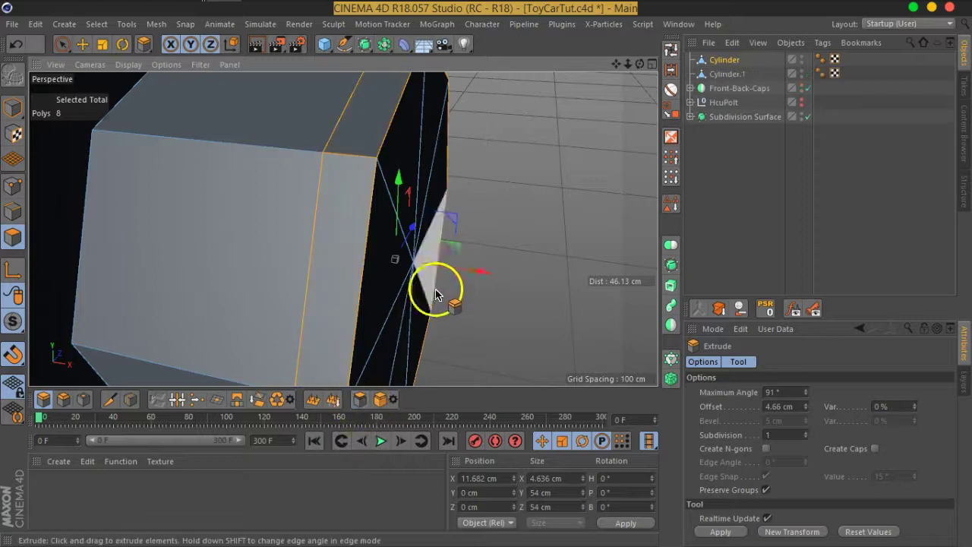
{"action": "double_click", "coordinate": [722, 75]}
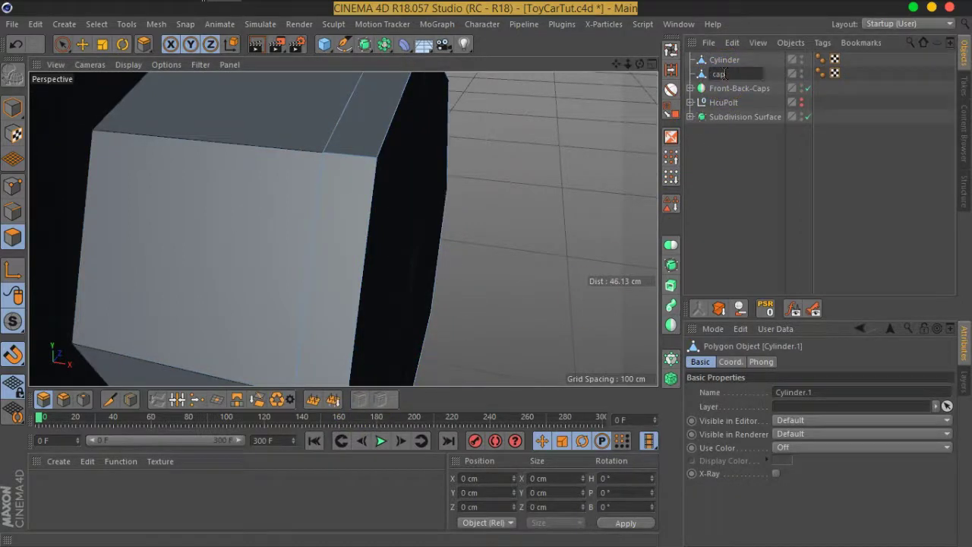
{"action": "key", "text": "Return"}
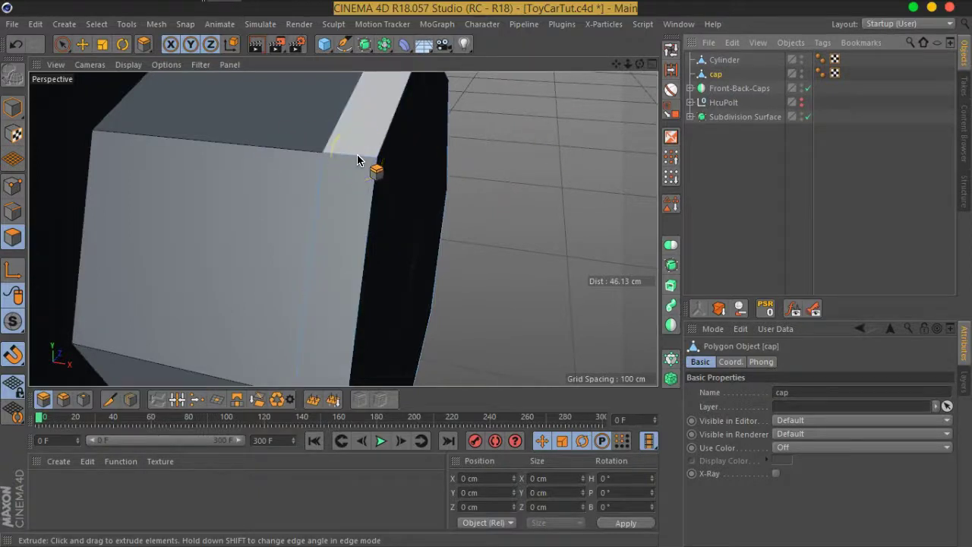
{"action": "key", "text": "ctrl+a"}
{"action": "mouse_move", "coordinate": [484, 206]}
{"action": "left_mouse_down", "text": "alt"}
{"action": "mouse_move", "coordinate": [434, 259]}
{"action": "mouse_move", "coordinate": [517, 316]}
{"action": "left_mouse_up", "text": "alt"}
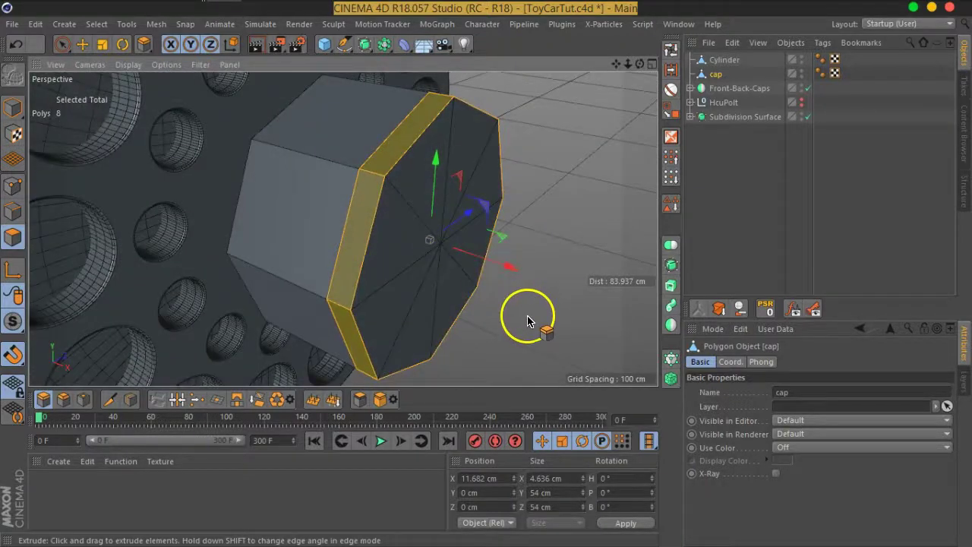
Try an extrusion with caps enabled, then undo the split to remove the cap object
{"action": "left_click", "coordinate": [44, 401]}
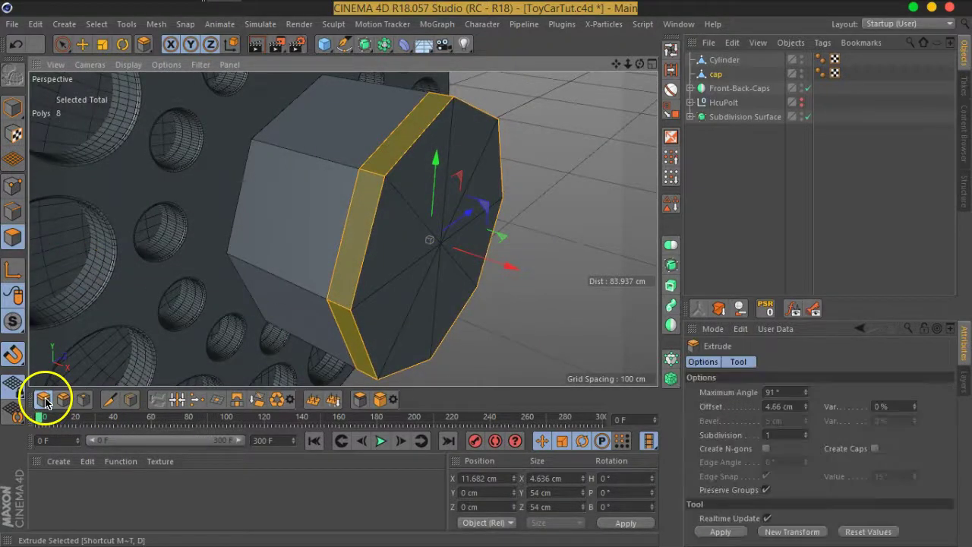
{"action": "left_click", "coordinate": [875, 449]}
{"action": "mouse_move", "coordinate": [445, 223]}
{"action": "left_mouse_down", "text": "alt"}
{"action": "mouse_move", "coordinate": [390, 286]}
{"action": "mouse_move", "coordinate": [573, 336]}
{"action": "mouse_move", "coordinate": [621, 291]}
{"action": "mouse_move", "coordinate": [607, 289]}
{"action": "mouse_move", "coordinate": [642, 278]}
{"action": "mouse_move", "coordinate": [621, 284]}
{"action": "left_mouse_up", "text": "alt"}
{"action": "scroll", "coordinate": [347, 191], "scroll_direction": "up", "scroll_amount": 3}
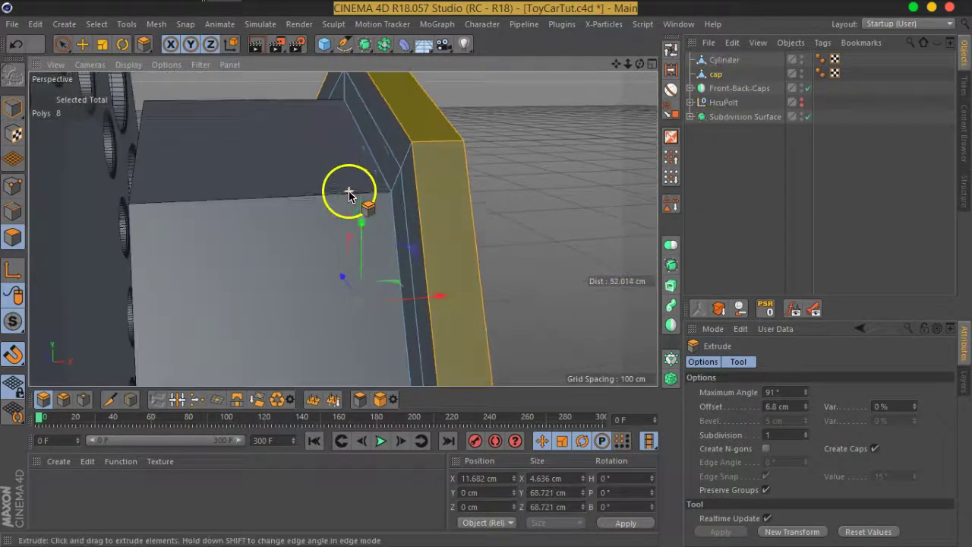
{"action": "mouse_move", "coordinate": [525, 223]}
{"action": "left_mouse_down", "text": "alt"}
{"action": "mouse_move", "coordinate": [380, 202]}
{"action": "mouse_move", "coordinate": [395, 230]}
{"action": "mouse_move", "coordinate": [435, 215]}
{"action": "left_mouse_up", "text": "alt"}
{"action": "key", "text": "ctrl+shift+a"}
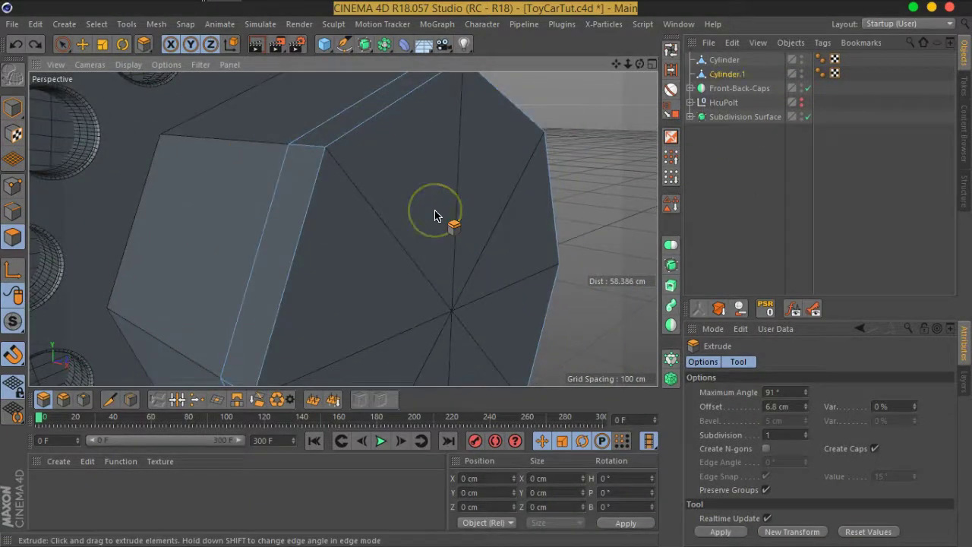
{"action": "key", "text": "ctrl+z"}
{"action": "key", "text": "ctrl+z"}
{"action": "mouse_move", "coordinate": [435, 214]}
{"action": "left_mouse_down", "text": "alt"}
{"action": "mouse_move", "coordinate": [451, 269]}
{"action": "mouse_move", "coordinate": [345, 227]}
{"action": "mouse_move", "coordinate": [395, 274]}
{"action": "left_mouse_up", "text": "alt"}
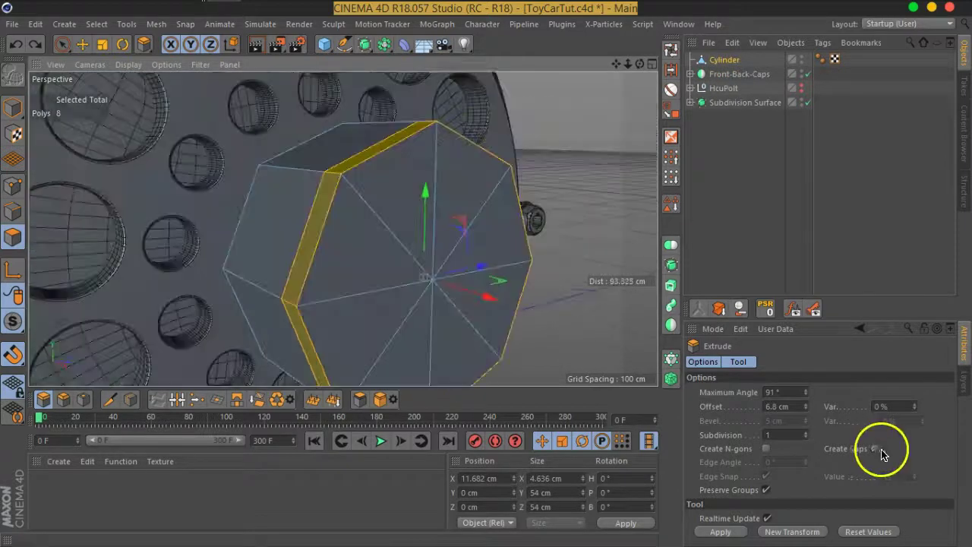
Extrude the front ring 5.47 cm outward with Create Caps unchecked
{"action": "left_click", "coordinate": [874, 449]}
{"action": "mouse_move", "coordinate": [277, 187]}
{"action": "left_mouse_down", "text": "alt"}
{"action": "mouse_move", "coordinate": [509, 213]}
{"action": "mouse_move", "coordinate": [390, 167]}
{"action": "left_mouse_up", "text": "alt"}
{"action": "right_click_drag", "start_coordinate": [390, 167], "coordinate": [341, 190], "text": "alt"}
{"action": "mouse_move", "coordinate": [341, 190]}
{"action": "left_mouse_down"}
{"action": "mouse_move", "coordinate": [591, 127]}
{"action": "mouse_move", "coordinate": [720, 112]}
{"action": "left_mouse_up"}
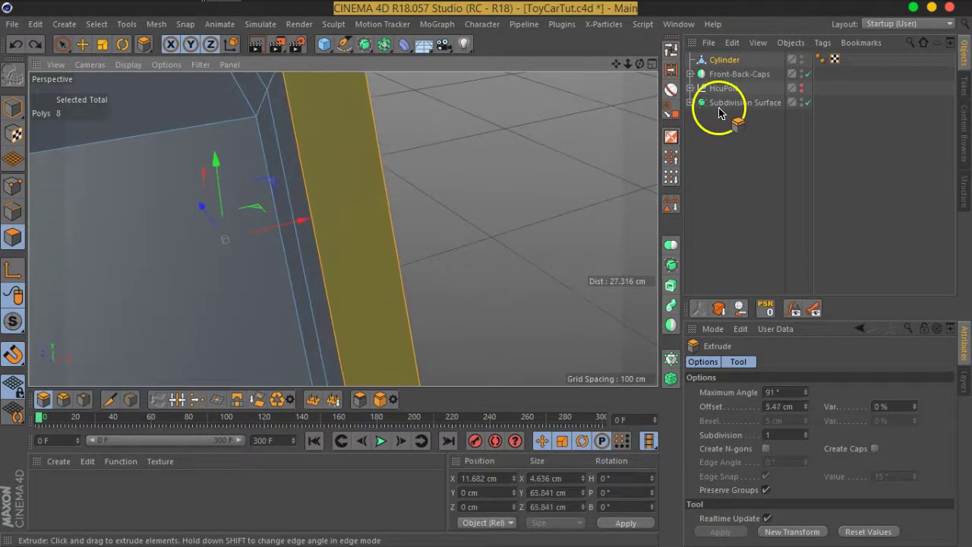
{"action": "mouse_move", "coordinate": [577, 174]}
{"action": "left_mouse_down", "text": "alt"}
{"action": "mouse_move", "coordinate": [448, 233]}
{"action": "mouse_move", "coordinate": [278, 202]}
{"action": "left_mouse_up", "text": "alt"}
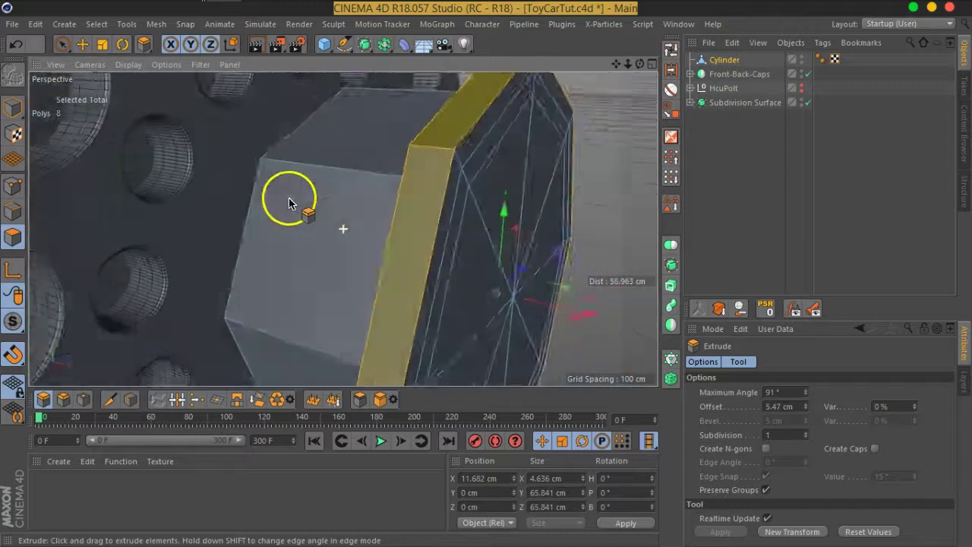
{"action": "mouse_move", "coordinate": [326, 245]}
{"action": "left_mouse_down", "text": "alt"}
{"action": "mouse_move", "coordinate": [282, 228]}
{"action": "mouse_move", "coordinate": [289, 238]}
{"action": "mouse_move", "coordinate": [384, 245]}
{"action": "mouse_move", "coordinate": [398, 231]}
{"action": "mouse_move", "coordinate": [58, 243]}
{"action": "left_mouse_up", "text": "alt"}
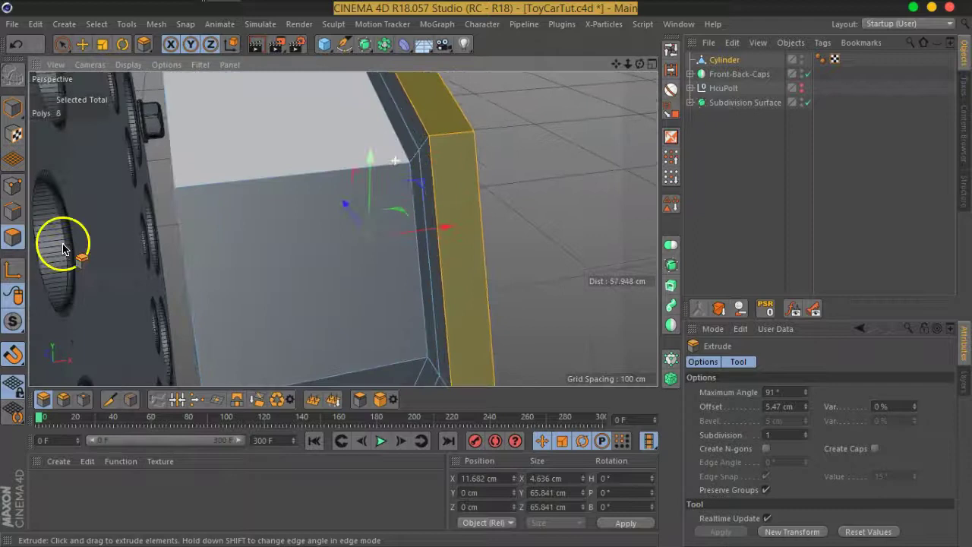
In edge mode, loop-select the rim edge loops and start the Bevel tool
{"action": "left_click", "coordinate": [10, 211]}
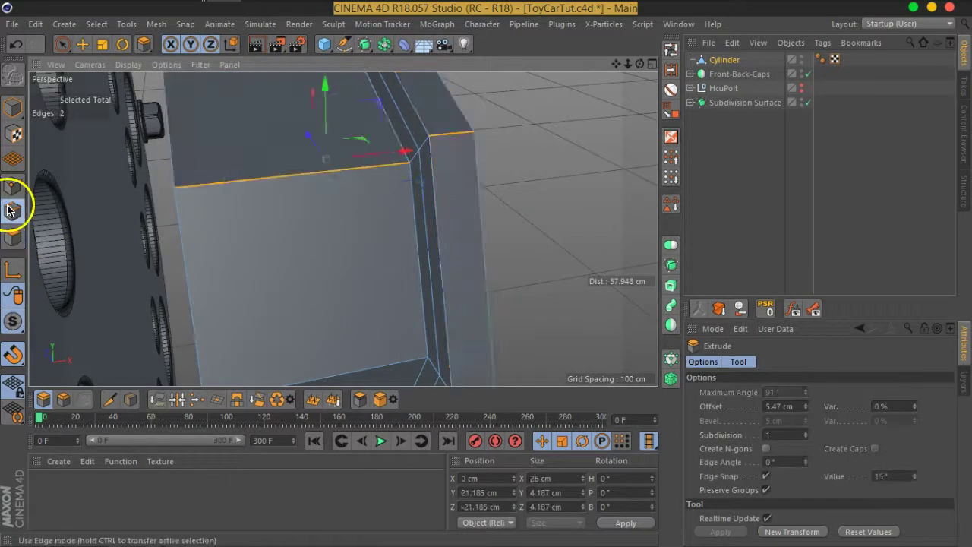
{"action": "left_click", "coordinate": [669, 48]}
{"action": "left_click", "coordinate": [416, 209]}
{"action": "left_click_drag", "start_coordinate": [512, 254], "coordinate": [451, 243], "text": "alt"}
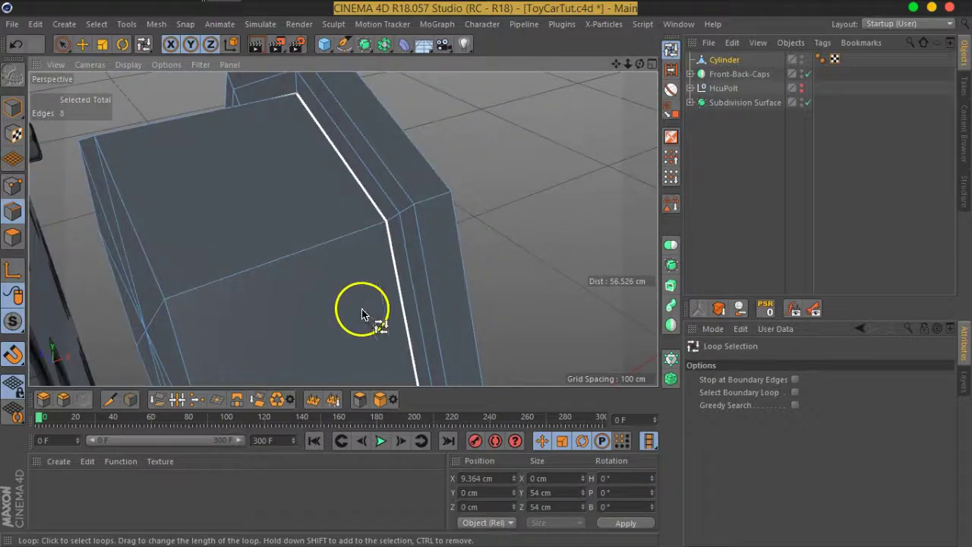
{"action": "left_click", "coordinate": [62, 399]}
{"action": "scroll", "coordinate": [410, 218], "scroll_direction": "up", "scroll_amount": 3}
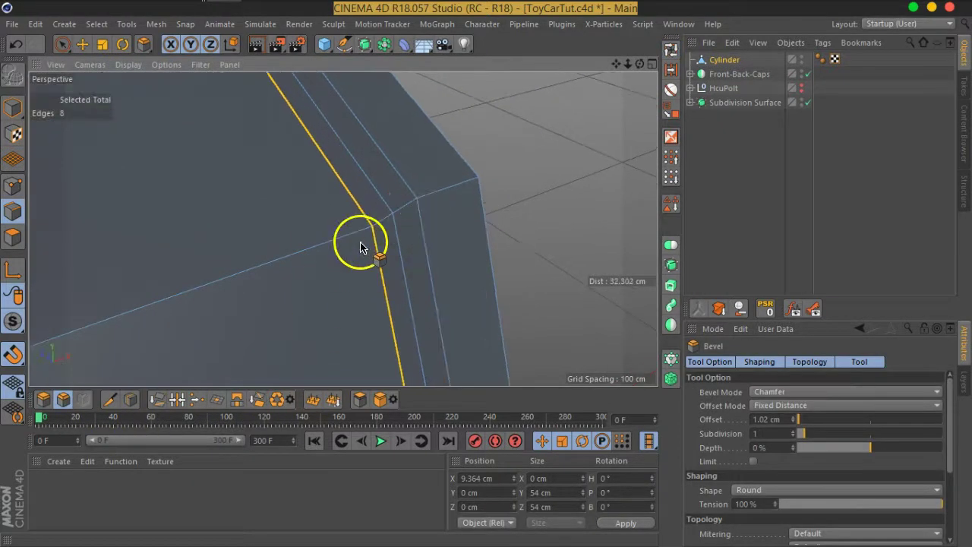
Reselect the two rim edge loops and chamfer them with a 1.02 cm bevel
{"action": "left_click", "coordinate": [62, 44]}
{"action": "left_click", "coordinate": [306, 168]}
{"action": "left_click", "coordinate": [324, 153]}
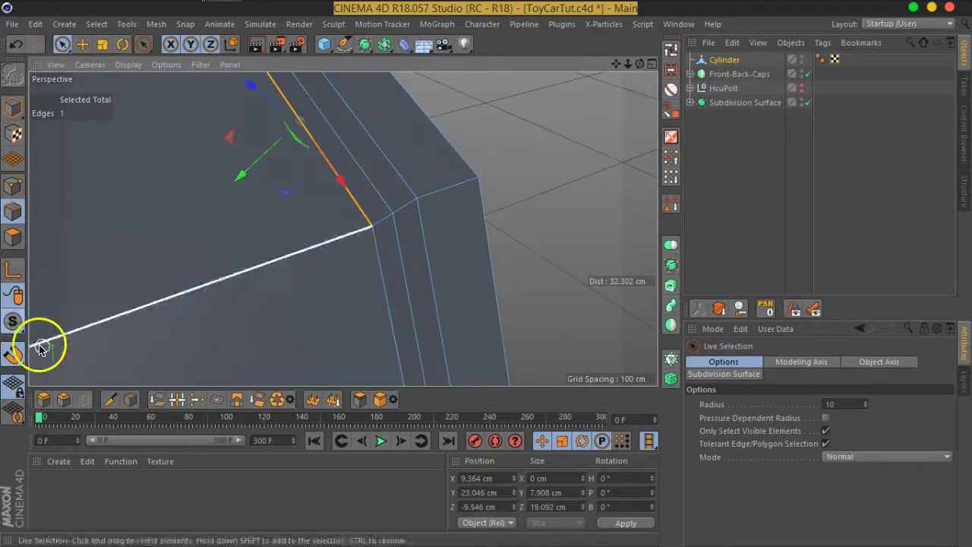
{"action": "left_click", "coordinate": [63, 399]}
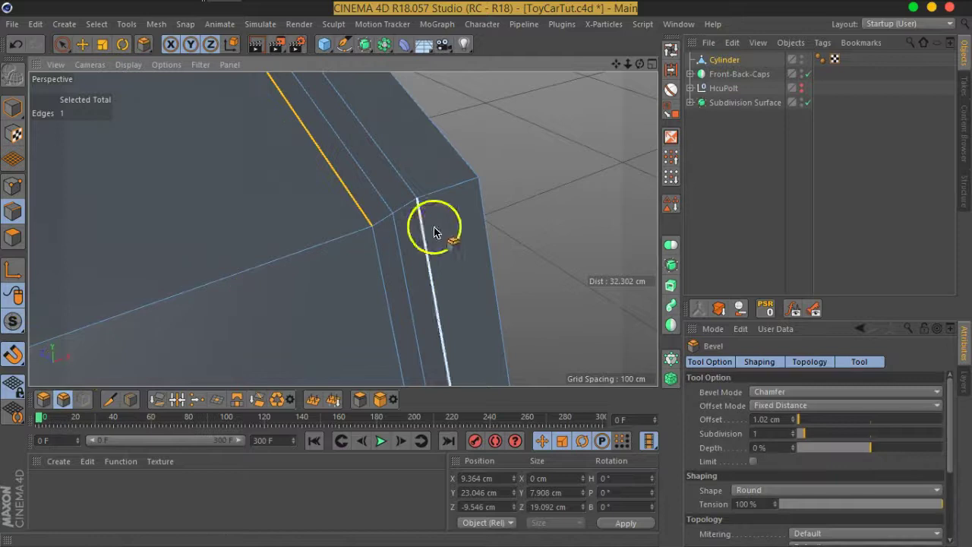
{"action": "left_click", "coordinate": [671, 47]}
{"action": "left_click", "coordinate": [373, 350]}
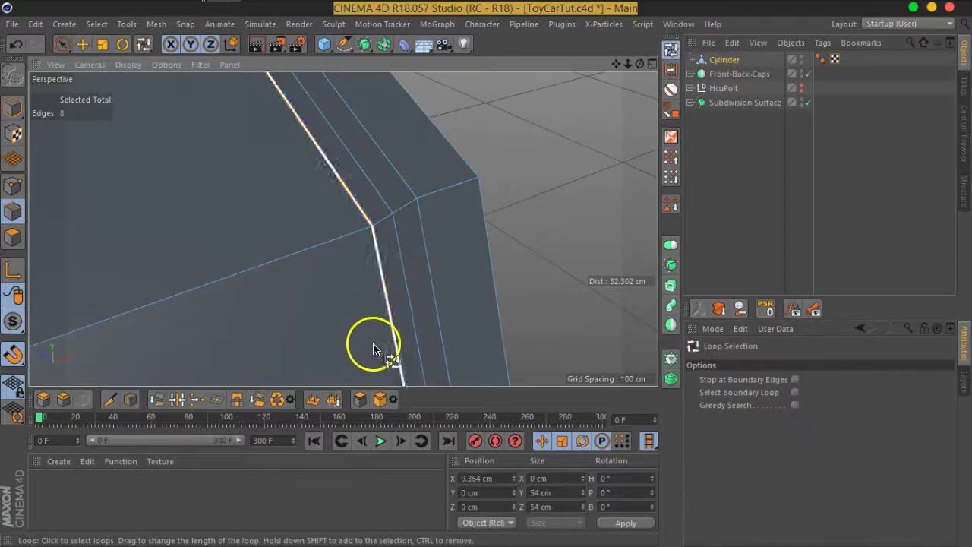
{"action": "left_click", "coordinate": [63, 403]}
{"action": "left_click", "coordinate": [427, 247], "text": "shift"}
{"action": "mouse_move", "coordinate": [416, 278]}
{"action": "left_mouse_down", "text": "alt"}
{"action": "mouse_move", "coordinate": [495, 289]}
{"action": "mouse_move", "coordinate": [337, 278]}
{"action": "mouse_move", "coordinate": [349, 265]}
{"action": "left_mouse_up", "text": "alt"}
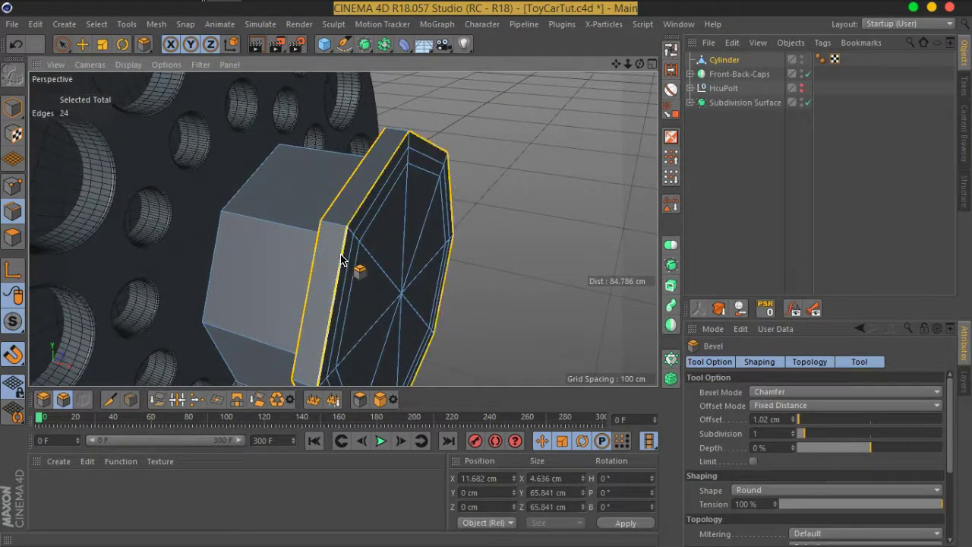
{"action": "mouse_move", "coordinate": [472, 285]}
{"action": "left_mouse_down", "text": "alt"}
{"action": "mouse_move", "coordinate": [458, 260]}
{"action": "mouse_move", "coordinate": [448, 266]}
{"action": "mouse_move", "coordinate": [304, 224]}
{"action": "mouse_move", "coordinate": [503, 299]}
{"action": "left_mouse_up", "text": "alt"}
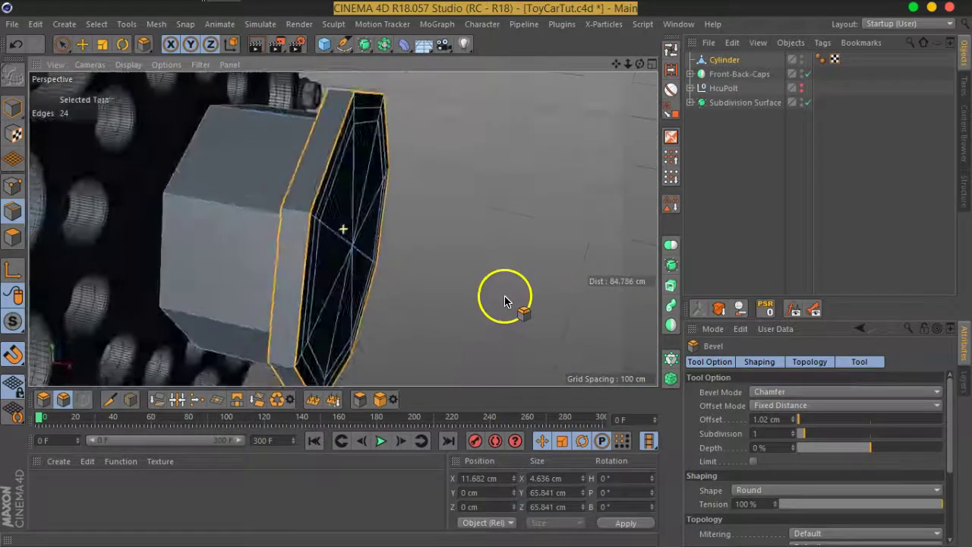
Live-select the front cap polygons in polygon mode
{"action": "left_click", "coordinate": [14, 236]}
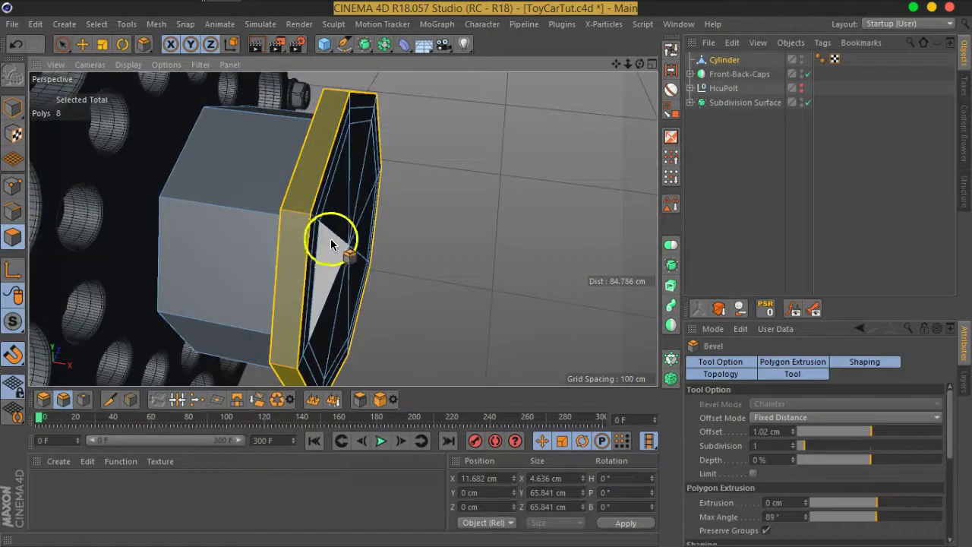
{"action": "left_click", "coordinate": [61, 45]}
{"action": "left_click_drag", "start_coordinate": [465, 253], "coordinate": [445, 225], "text": "alt"}
{"action": "mouse_move", "coordinate": [391, 210]}
{"action": "left_mouse_down"}
{"action": "mouse_move", "coordinate": [352, 198]}
{"action": "mouse_move", "coordinate": [370, 286]}
{"action": "mouse_move", "coordinate": [489, 317]}
{"action": "mouse_move", "coordinate": [440, 285]}
{"action": "mouse_move", "coordinate": [501, 319]}
{"action": "mouse_move", "coordinate": [384, 288]}
{"action": "mouse_move", "coordinate": [317, 246]}
{"action": "mouse_move", "coordinate": [341, 217]}
{"action": "mouse_move", "coordinate": [413, 212]}
{"action": "mouse_move", "coordinate": [568, 314]}
{"action": "left_mouse_up"}
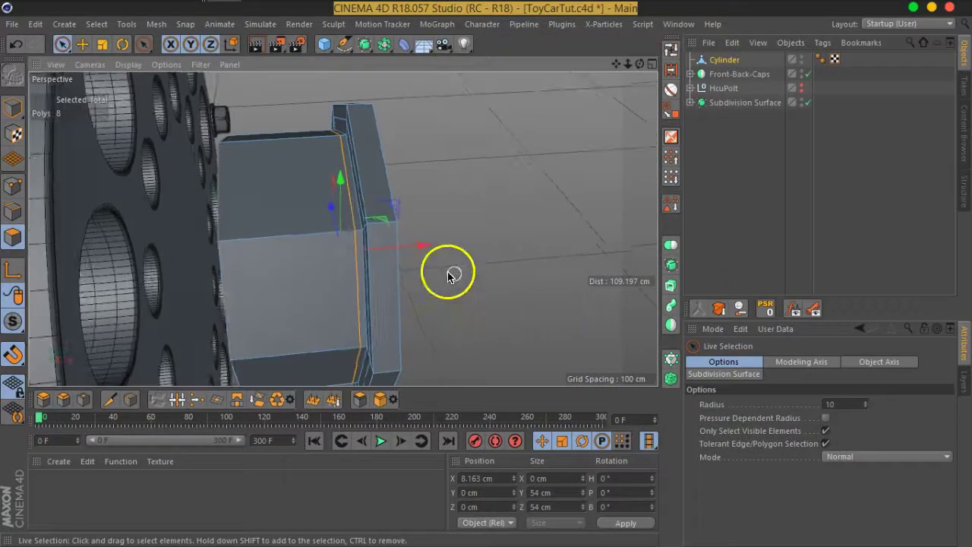
Push the cap polygons about 2.3 cm outward along X
{"action": "mouse_move", "coordinate": [418, 248]}
{"action": "left_mouse_down"}
{"action": "mouse_move", "coordinate": [428, 253]}
{"action": "mouse_move", "coordinate": [386, 265]}
{"action": "mouse_move", "coordinate": [358, 246]}
{"action": "mouse_move", "coordinate": [462, 245]}
{"action": "mouse_move", "coordinate": [449, 210]}
{"action": "mouse_move", "coordinate": [509, 201]}
{"action": "mouse_move", "coordinate": [532, 219]}
{"action": "mouse_move", "coordinate": [438, 205]}
{"action": "mouse_move", "coordinate": [497, 210]}
{"action": "mouse_move", "coordinate": [413, 243]}
{"action": "mouse_move", "coordinate": [516, 262]}
{"action": "left_mouse_up"}
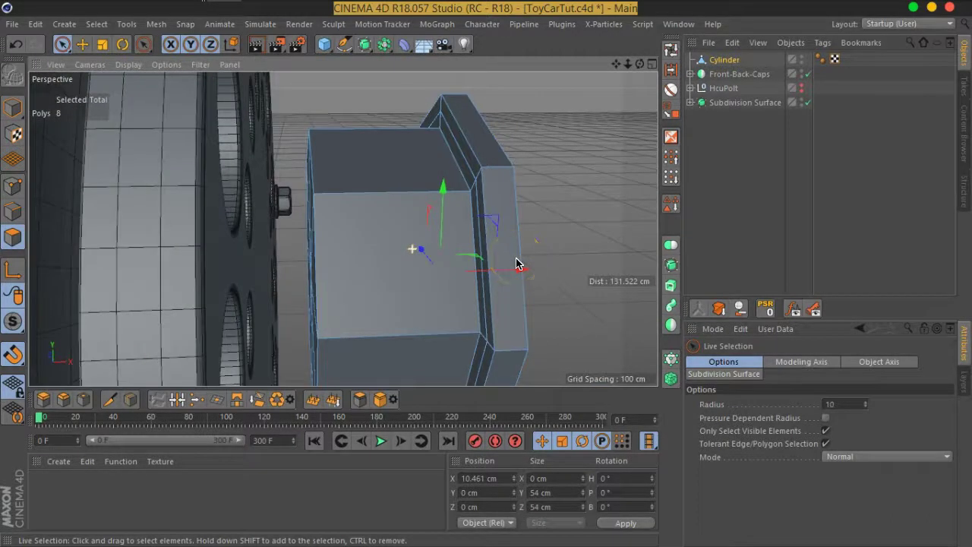
{"action": "mouse_move", "coordinate": [517, 263]}
{"action": "left_mouse_down", "text": "alt"}
{"action": "mouse_move", "coordinate": [418, 245]}
{"action": "mouse_move", "coordinate": [398, 273]}
{"action": "mouse_move", "coordinate": [433, 289]}
{"action": "mouse_move", "coordinate": [413, 243]}
{"action": "left_mouse_up", "text": "alt"}
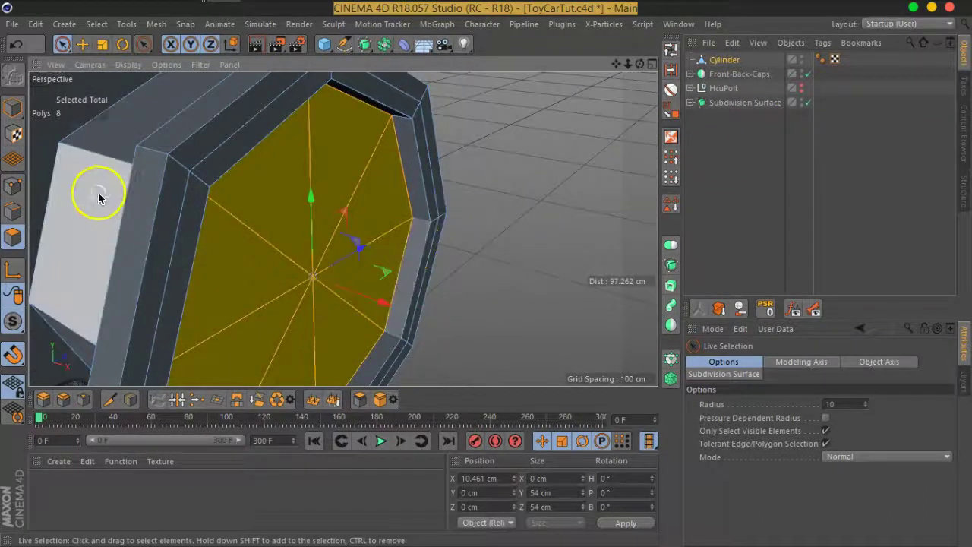
{"action": "left_click", "coordinate": [13, 211]}
{"action": "mouse_move", "coordinate": [327, 227]}
{"action": "left_mouse_down", "text": "alt"}
{"action": "mouse_move", "coordinate": [423, 206]}
{"action": "mouse_move", "coordinate": [473, 220]}
{"action": "mouse_move", "coordinate": [460, 223]}
{"action": "mouse_move", "coordinate": [519, 259]}
{"action": "mouse_move", "coordinate": [376, 230]}
{"action": "mouse_move", "coordinate": [232, 168]}
{"action": "mouse_move", "coordinate": [263, 159]}
{"action": "mouse_move", "coordinate": [326, 211]}
{"action": "left_mouse_up", "text": "alt"}
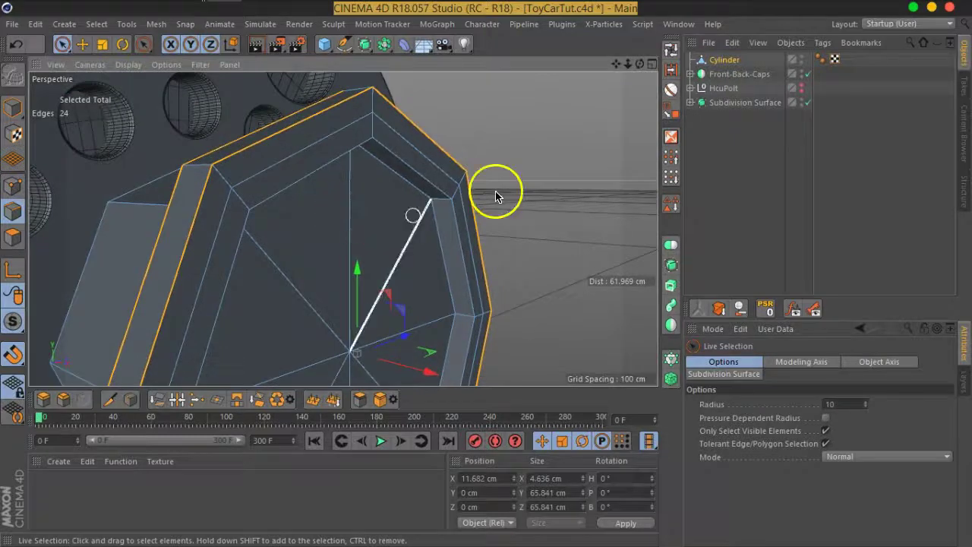
Chamfer the selected rim edges to about 0.825 cm
{"action": "left_click", "coordinate": [73, 403]}
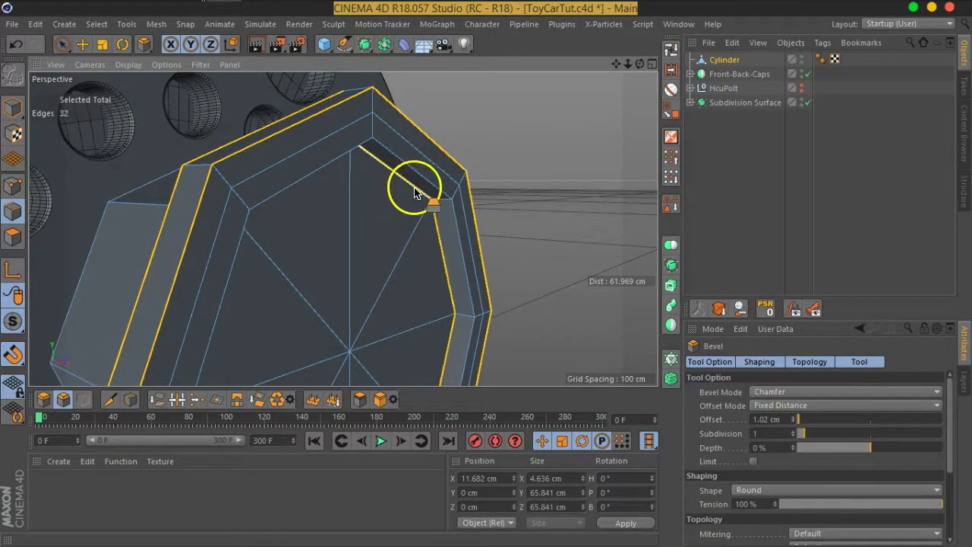
{"action": "mouse_move", "coordinate": [461, 253]}
{"action": "left_mouse_down", "text": "alt"}
{"action": "mouse_move", "coordinate": [514, 256]}
{"action": "mouse_move", "coordinate": [445, 224]}
{"action": "mouse_move", "coordinate": [347, 239]}
{"action": "mouse_move", "coordinate": [597, 288]}
{"action": "mouse_move", "coordinate": [527, 265]}
{"action": "left_mouse_up", "text": "alt"}
{"action": "left_click_drag", "start_coordinate": [372, 214], "coordinate": [378, 212]}
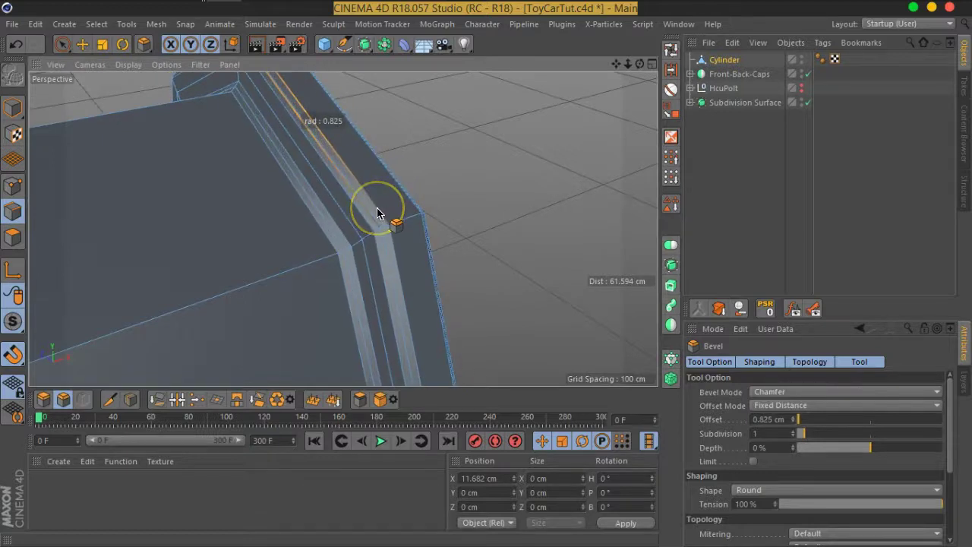
{"action": "mouse_move", "coordinate": [532, 256]}
{"action": "left_mouse_down", "text": "alt"}
{"action": "mouse_move", "coordinate": [373, 224]}
{"action": "mouse_move", "coordinate": [156, 157]}
{"action": "mouse_move", "coordinate": [120, 157]}
{"action": "mouse_move", "coordinate": [83, 178]}
{"action": "mouse_move", "coordinate": [136, 202]}
{"action": "mouse_move", "coordinate": [337, 202]}
{"action": "mouse_move", "coordinate": [395, 186]}
{"action": "left_mouse_up", "text": "alt"}
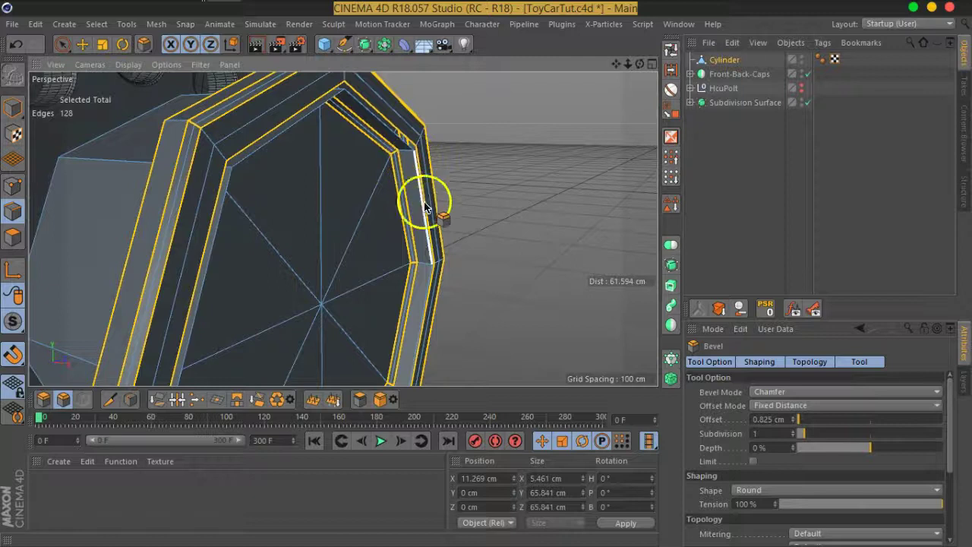
Select all points and run Optimize, merging duplicates down to 66 points
{"action": "left_click", "coordinate": [12, 186]}
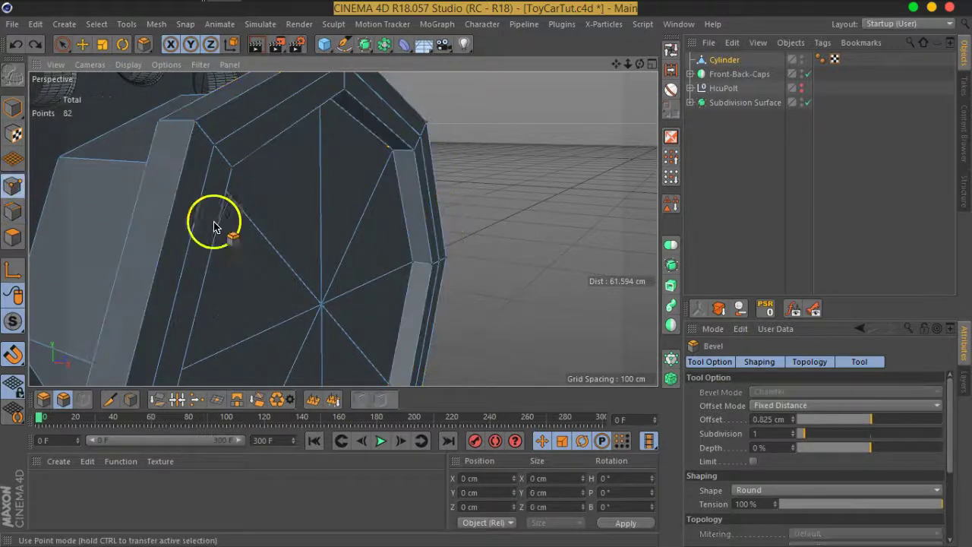
{"action": "key", "text": "ctrl+a"}
{"action": "right_click", "coordinate": [390, 197]}
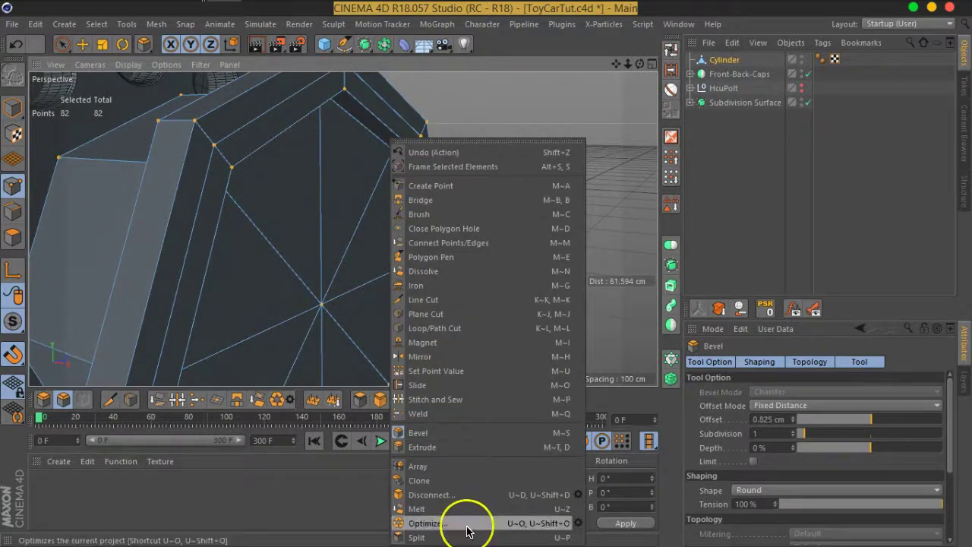
{"action": "left_click", "coordinate": [425, 523]}
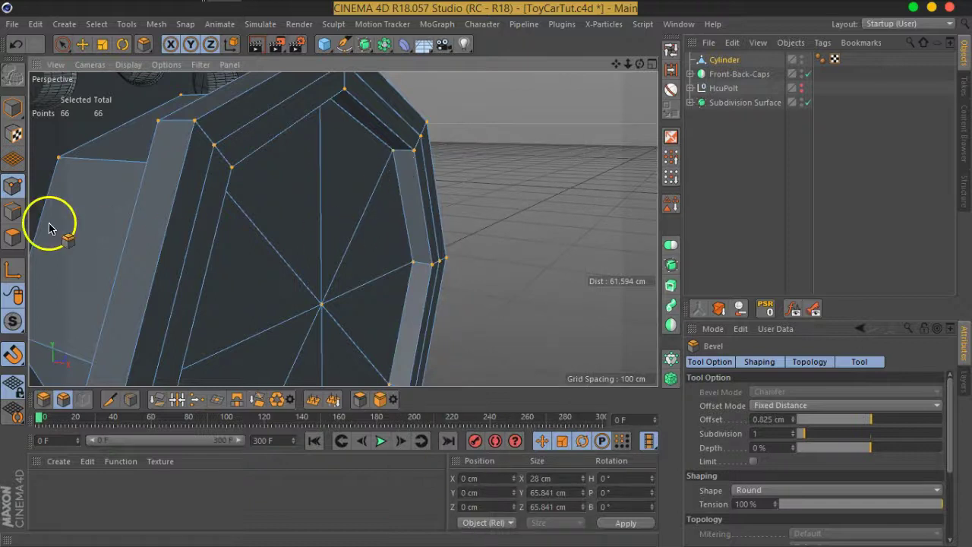
Bevel the rim edge loops again, narrowing the chamfer to about 0.72 cm
{"action": "left_click", "coordinate": [5, 212]}
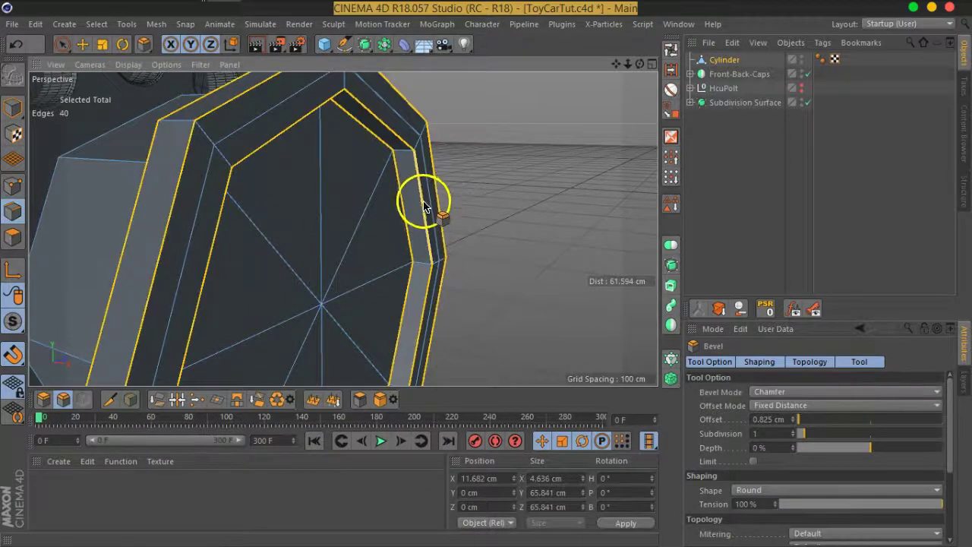
{"action": "scroll", "coordinate": [425, 209], "scroll_direction": "up", "scroll_amount": 2}
{"action": "left_click_drag", "start_coordinate": [429, 210], "coordinate": [425, 210]}
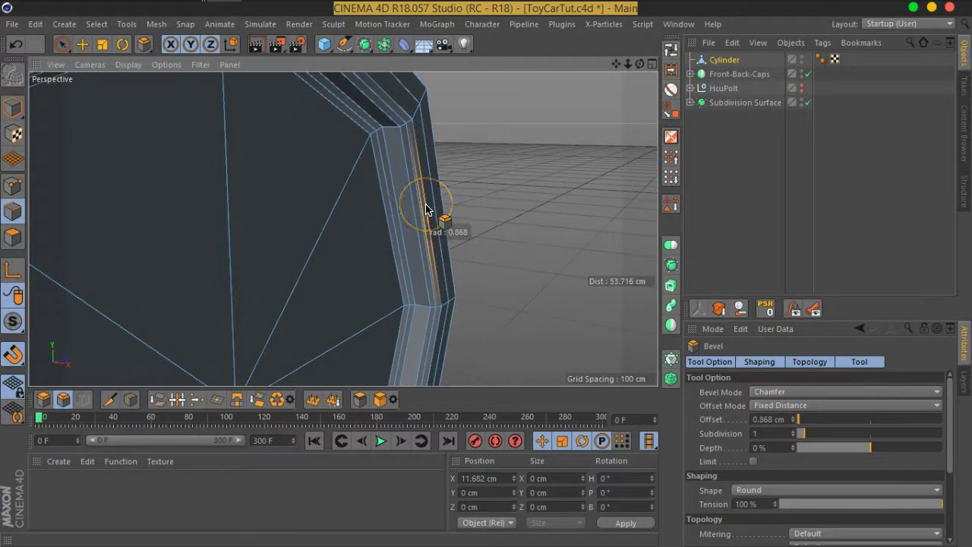
{"action": "left_click_drag", "start_coordinate": [425, 210], "coordinate": [434, 218]}
Finish the bevel at 0.558 cm and wrap the Cylinder in Subdivision Surface.1
{"action": "left_click", "coordinate": [807, 112]}
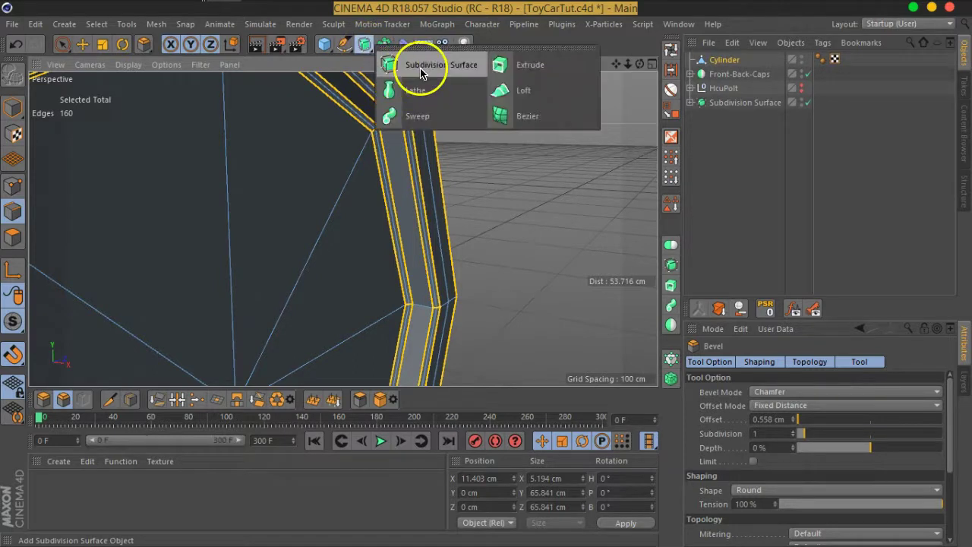
{"action": "left_click_drag", "start_coordinate": [367, 51], "coordinate": [417, 61], "text": "alt"}
{"action": "left_click", "coordinate": [737, 211]}
Zoom and orbit around the smoothed, domed meter to inspect it from the side
{"action": "scroll", "coordinate": [332, 208], "scroll_direction": "down", "scroll_amount": 2}
{"action": "scroll", "coordinate": [304, 191], "scroll_direction": "down", "scroll_amount": 2}
{"action": "scroll", "coordinate": [293, 219], "scroll_direction": "down", "scroll_amount": 3}
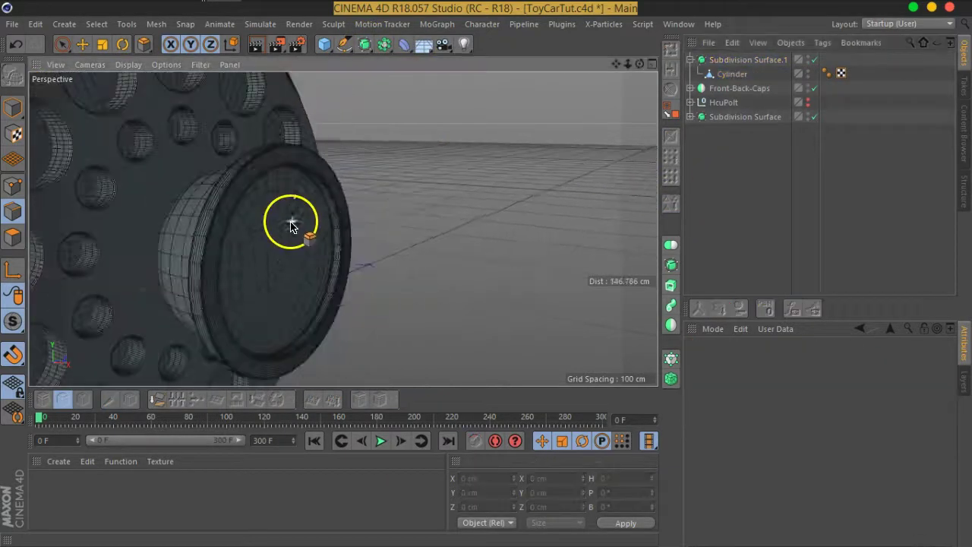
{"action": "scroll", "coordinate": [327, 218], "scroll_direction": "down", "scroll_amount": 2}
{"action": "scroll", "coordinate": [326, 218], "scroll_direction": "up", "scroll_amount": 3}
{"action": "scroll", "coordinate": [310, 232], "scroll_direction": "up", "scroll_amount": 2}
{"action": "scroll", "coordinate": [326, 211], "scroll_direction": "up", "scroll_amount": 3}
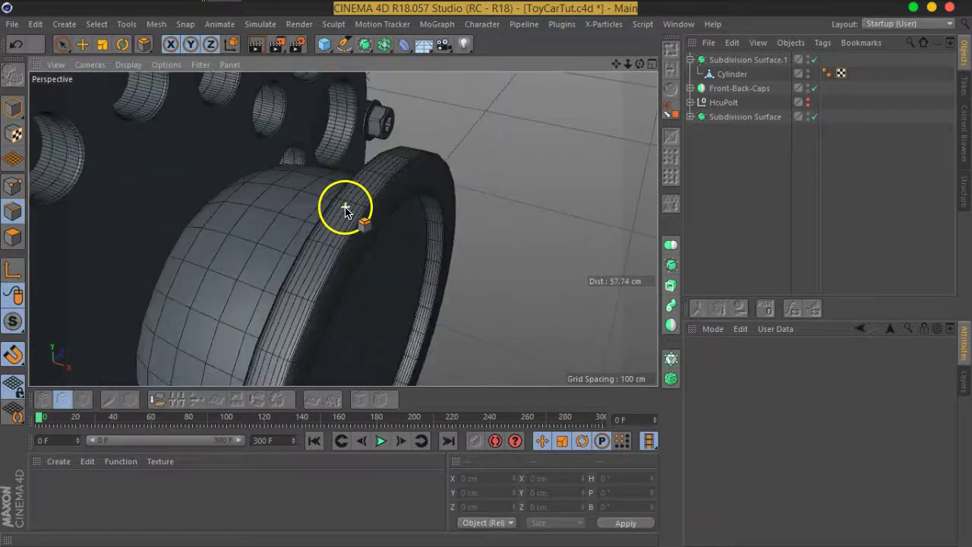
{"action": "scroll", "coordinate": [347, 215], "scroll_direction": "up", "scroll_amount": 3}
{"action": "mouse_move", "coordinate": [444, 243]}
{"action": "left_mouse_down", "text": "alt"}
{"action": "mouse_move", "coordinate": [52, 174]}
{"action": "mouse_move", "coordinate": [491, 163]}
{"action": "mouse_move", "coordinate": [401, 174]}
{"action": "mouse_move", "coordinate": [413, 156]}
{"action": "left_mouse_up", "text": "alt"}
{"action": "scroll", "coordinate": [413, 156], "scroll_direction": "down", "scroll_amount": 2}
{"action": "scroll", "coordinate": [388, 139], "scroll_direction": "down", "scroll_amount": 2}
{"action": "scroll", "coordinate": [373, 152], "scroll_direction": "down", "scroll_amount": 1}
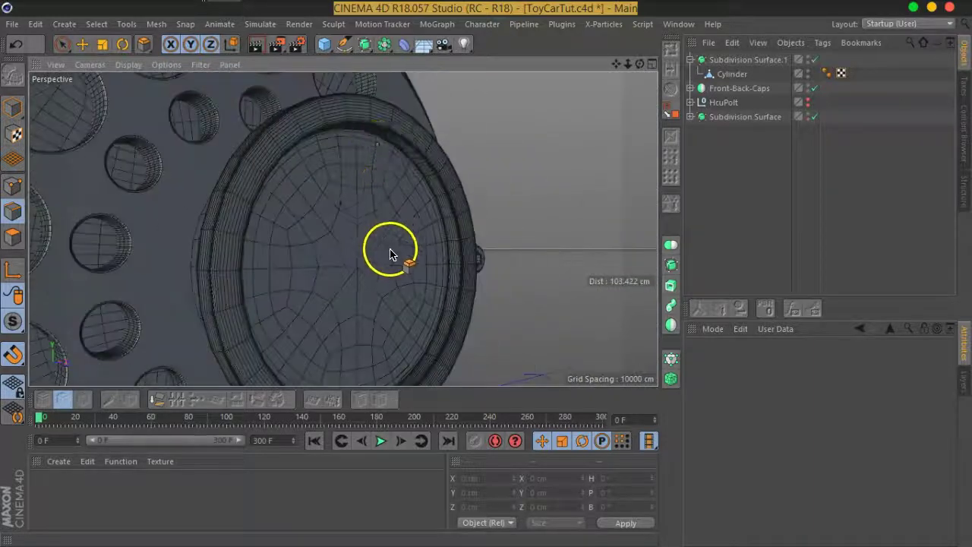
{"action": "scroll", "coordinate": [393, 253], "scroll_direction": "down", "scroll_amount": 1}
{"action": "mouse_move", "coordinate": [408, 215]}
{"action": "left_mouse_down", "text": "alt"}
{"action": "mouse_move", "coordinate": [528, 224]}
{"action": "mouse_move", "coordinate": [466, 254]}
{"action": "left_mouse_up", "text": "alt"}
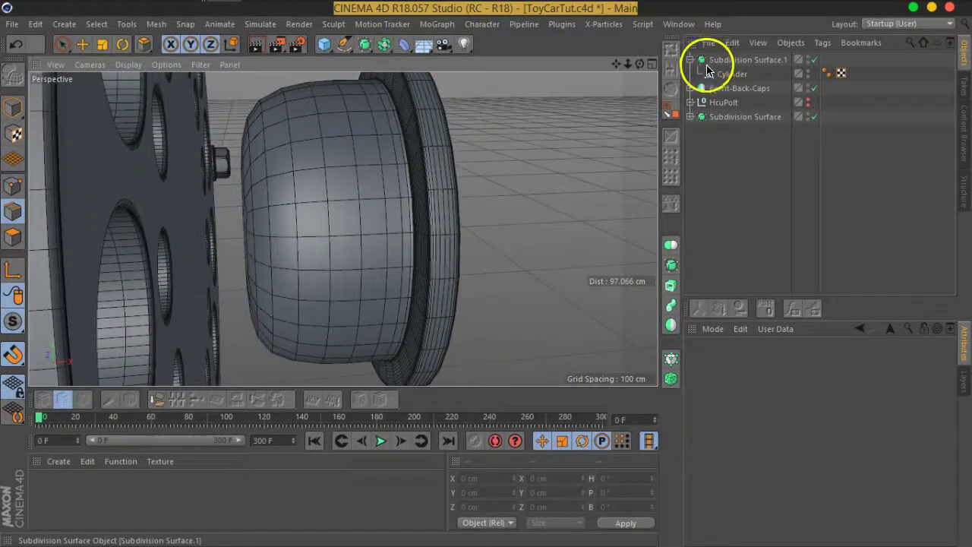
{"action": "left_click", "coordinate": [726, 74]}
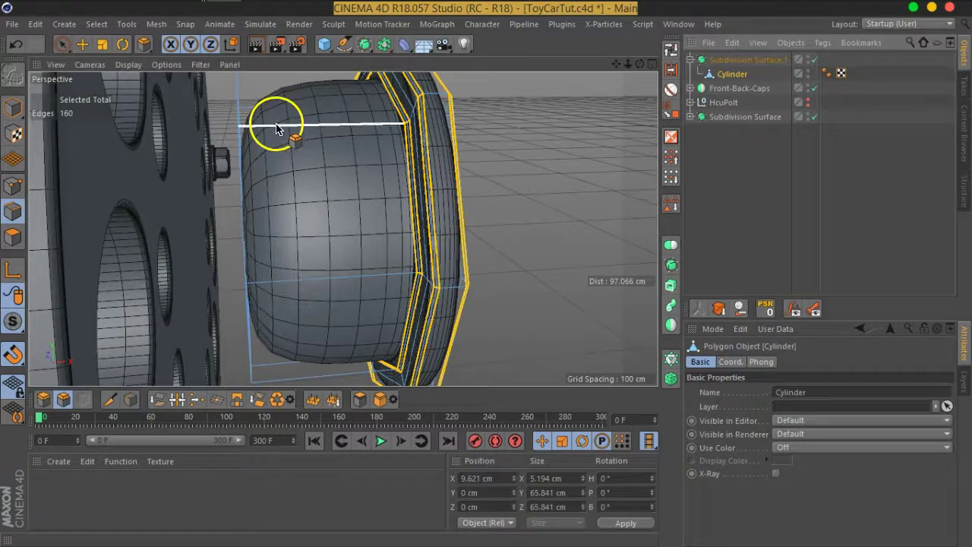
Add a Loop/Path Cut edge loop at 92.84% offset near the cylinder's rim and inspect it
{"action": "right_click", "coordinate": [276, 128]}
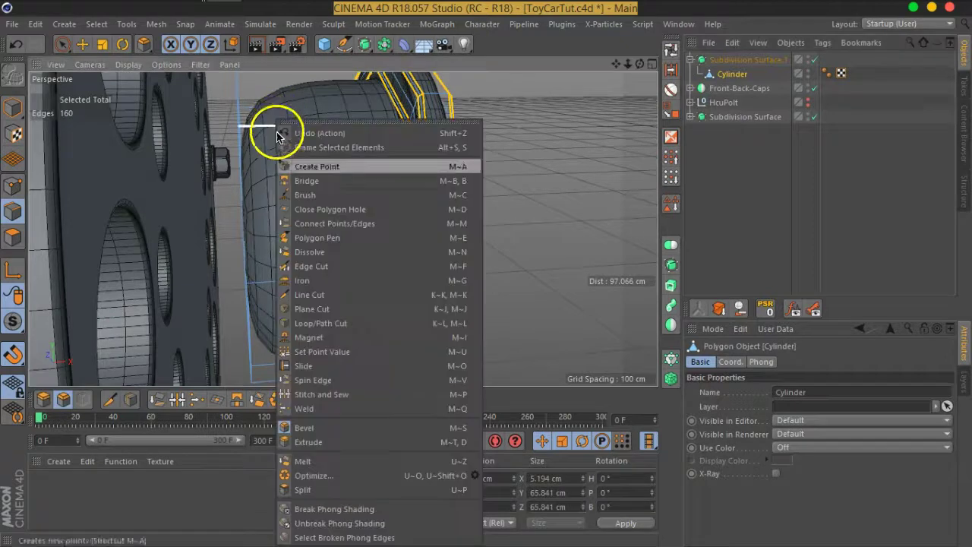
{"action": "left_click", "coordinate": [312, 328]}
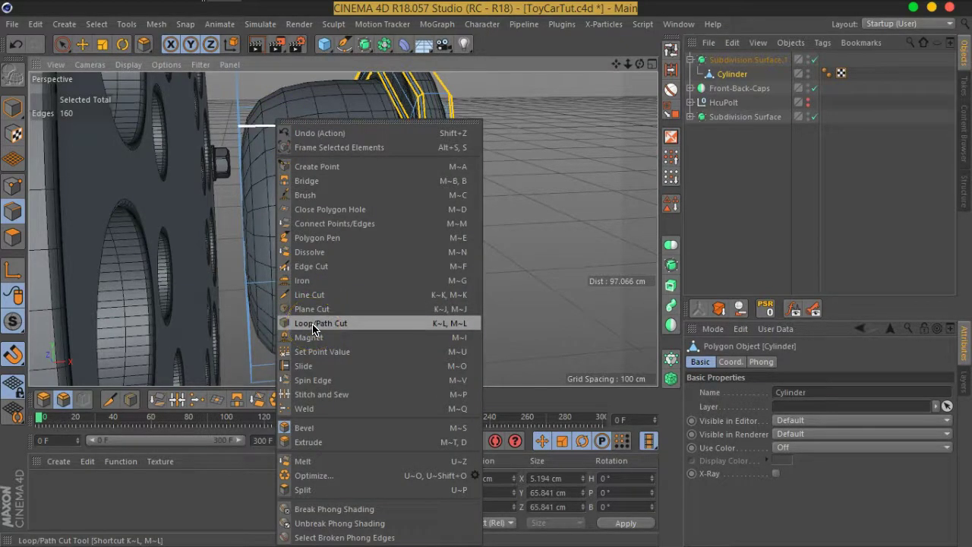
{"action": "left_click", "coordinate": [312, 324]}
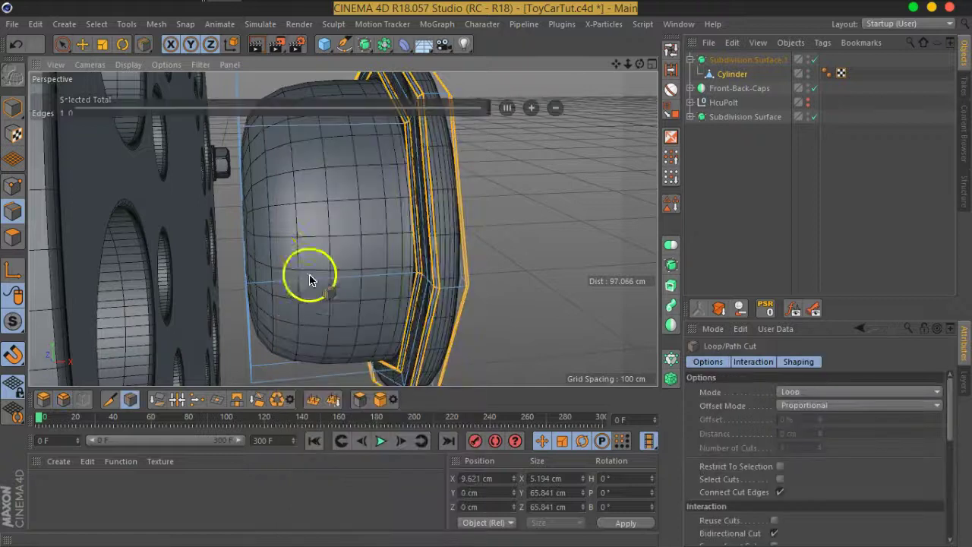
{"action": "left_click", "coordinate": [259, 285]}
{"action": "mouse_move", "coordinate": [261, 281]}
{"action": "left_mouse_down", "text": "alt"}
{"action": "mouse_move", "coordinate": [364, 265]}
{"action": "mouse_move", "coordinate": [289, 284]}
{"action": "mouse_move", "coordinate": [342, 289]}
{"action": "mouse_move", "coordinate": [436, 268]}
{"action": "mouse_move", "coordinate": [451, 218]}
{"action": "mouse_move", "coordinate": [532, 197]}
{"action": "left_mouse_up", "text": "alt"}
{"action": "left_click", "coordinate": [727, 164]}
{"action": "mouse_move", "coordinate": [463, 228]}
{"action": "left_mouse_down", "text": "alt"}
{"action": "mouse_move", "coordinate": [260, 213]}
{"action": "mouse_move", "coordinate": [471, 217]}
{"action": "mouse_move", "coordinate": [442, 240]}
{"action": "mouse_move", "coordinate": [460, 243]}
{"action": "left_mouse_up", "text": "alt"}
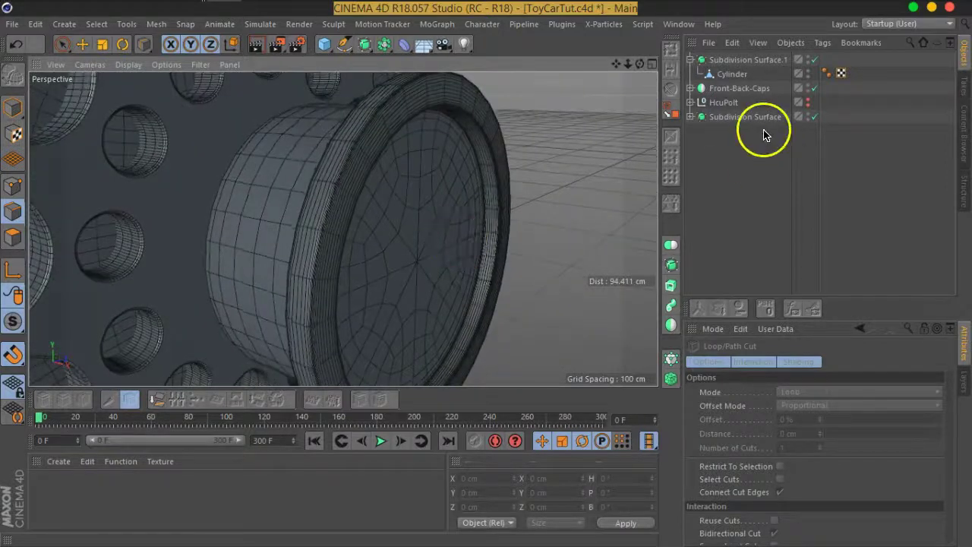
{"action": "mouse_move", "coordinate": [424, 213]}
{"action": "left_mouse_down", "text": "alt"}
{"action": "mouse_move", "coordinate": [443, 243]}
{"action": "mouse_move", "coordinate": [434, 231]}
{"action": "left_mouse_up", "text": "alt"}
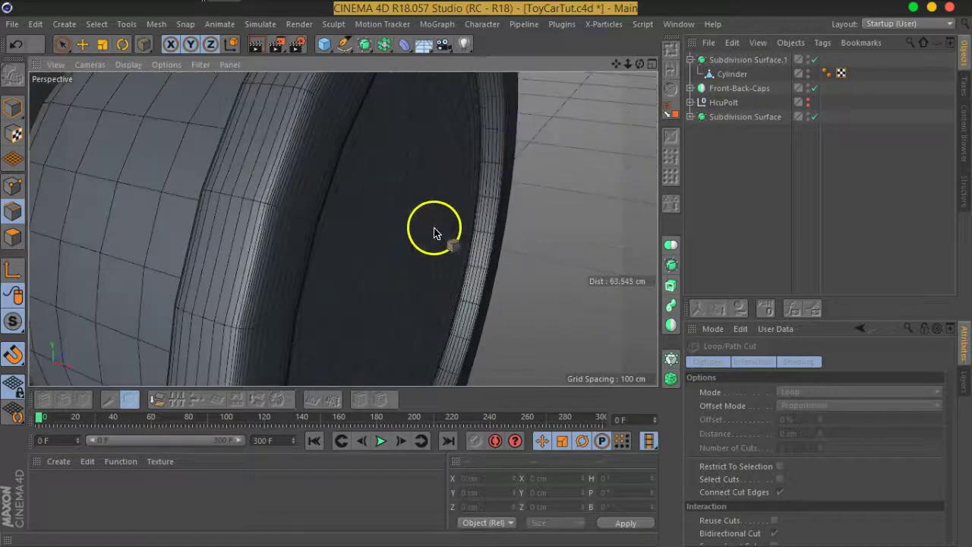
Disable Subdivision Surface.1 and paint-select the cap's eight centre polygons
{"action": "left_click", "coordinate": [745, 75]}
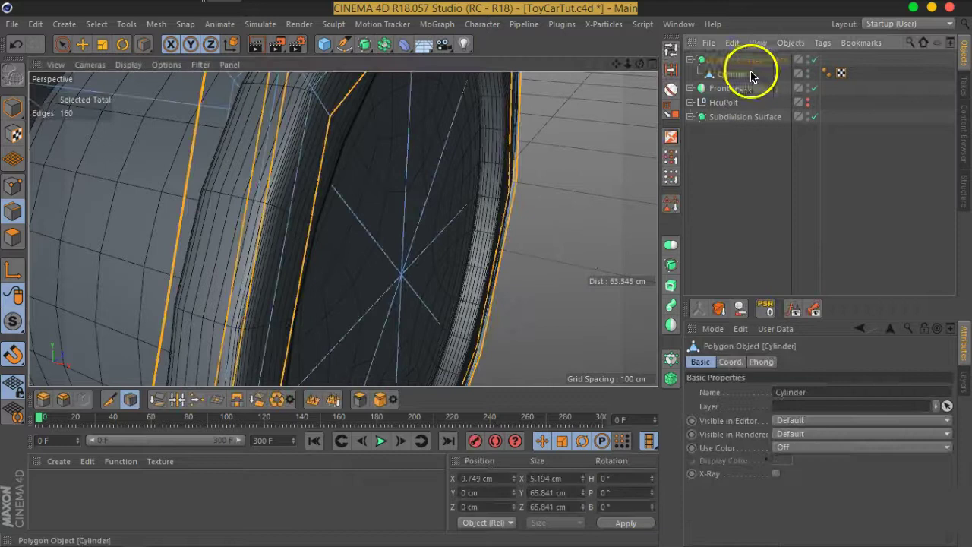
{"action": "left_click", "coordinate": [814, 60]}
{"action": "mouse_move", "coordinate": [591, 217]}
{"action": "left_mouse_down", "text": "alt"}
{"action": "mouse_move", "coordinate": [489, 256]}
{"action": "mouse_move", "coordinate": [466, 235]}
{"action": "mouse_move", "coordinate": [371, 223]}
{"action": "mouse_move", "coordinate": [386, 261]}
{"action": "mouse_move", "coordinate": [40, 234]}
{"action": "left_mouse_up", "text": "alt"}
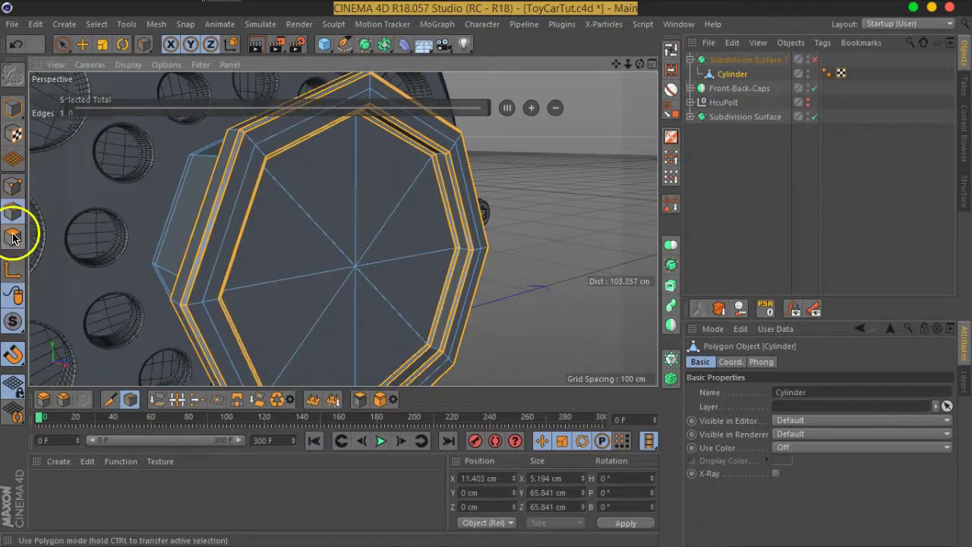
{"action": "left_click", "coordinate": [13, 238]}
{"action": "left_click", "coordinate": [62, 44]}
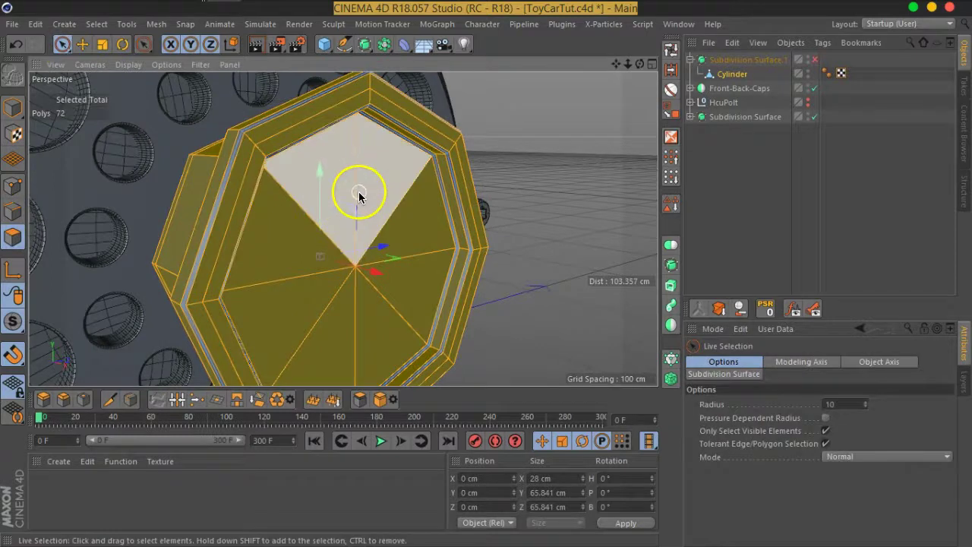
{"action": "mouse_move", "coordinate": [363, 196]}
{"action": "left_mouse_down"}
{"action": "mouse_move", "coordinate": [341, 288]}
{"action": "mouse_move", "coordinate": [387, 252]}
{"action": "left_mouse_up"}
{"action": "mouse_move", "coordinate": [354, 282]}
{"action": "left_mouse_down", "text": "alt"}
{"action": "mouse_move", "coordinate": [350, 291]}
{"action": "mouse_move", "coordinate": [321, 256]}
{"action": "mouse_move", "coordinate": [347, 261]}
{"action": "left_mouse_up", "text": "alt"}
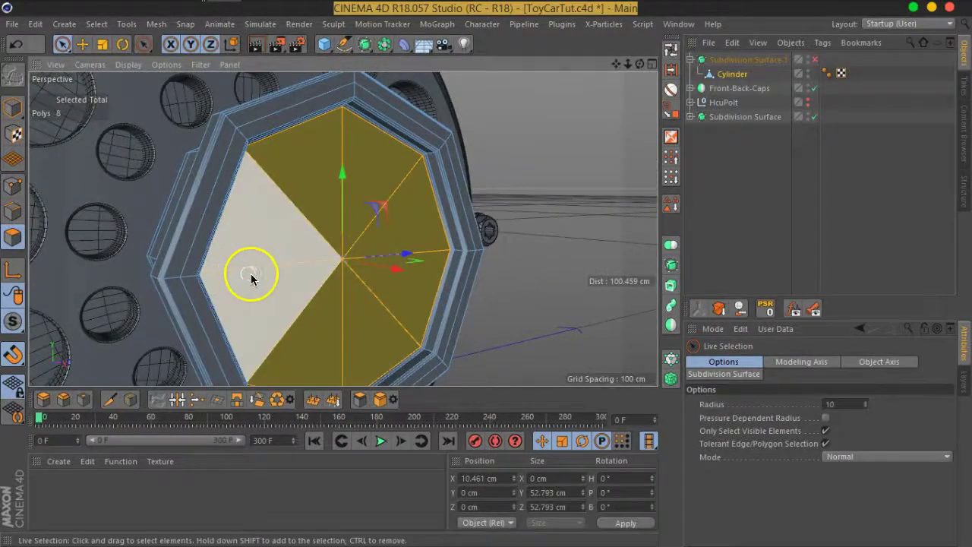
Inset the eight cap polygons 5.7 cm with Extrude Inner
{"action": "right_click", "coordinate": [251, 277]}
{"action": "left_click", "coordinate": [326, 304]}
{"action": "mouse_move", "coordinate": [390, 299]}
{"action": "left_mouse_down"}
{"action": "mouse_move", "coordinate": [320, 319]}
{"action": "mouse_move", "coordinate": [359, 313]}
{"action": "left_mouse_up"}
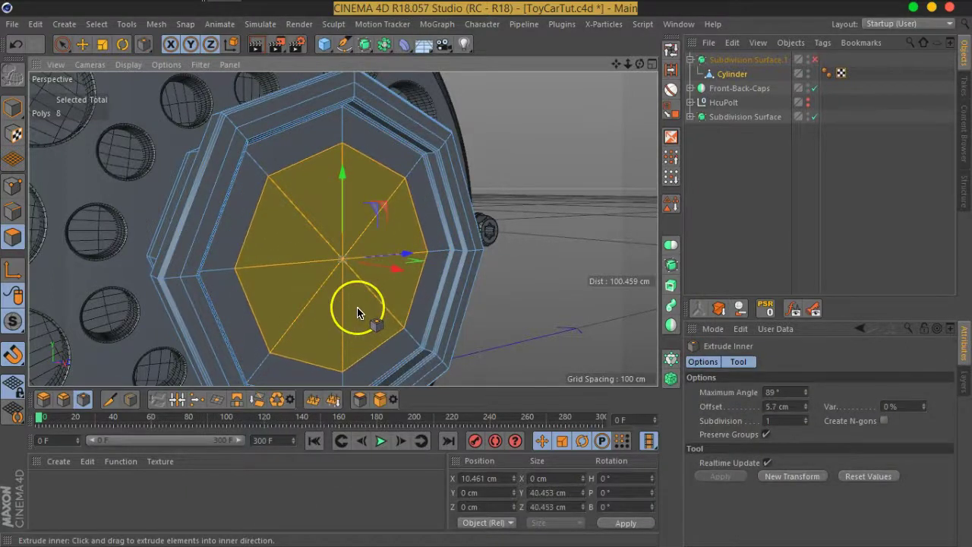
Preview the inset with smoothing on, then switch Subdivision Surface.1 off again
{"action": "left_click", "coordinate": [814, 59]}
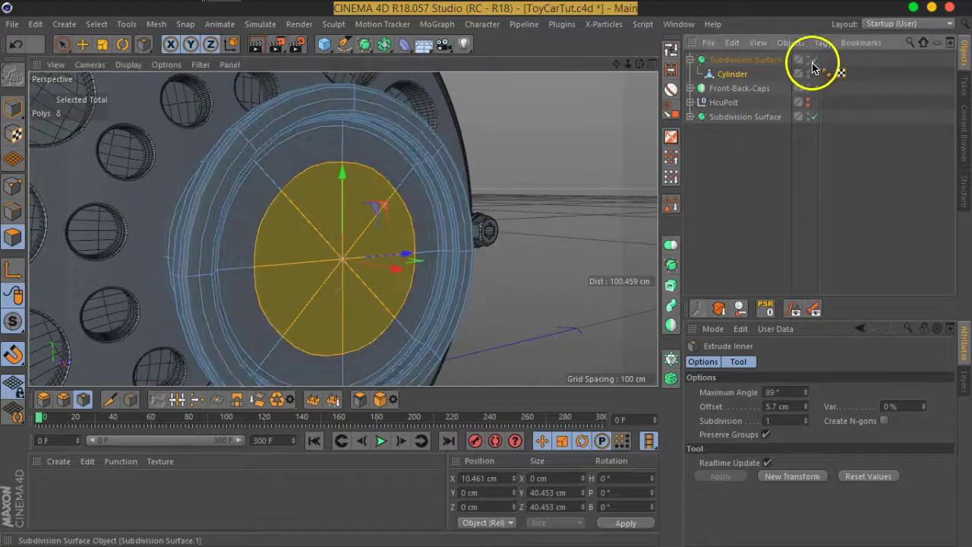
{"action": "scroll", "coordinate": [573, 205], "scroll_direction": "up", "scroll_amount": 2}
{"action": "left_click_drag", "start_coordinate": [481, 185], "coordinate": [585, 206], "text": "alt"}
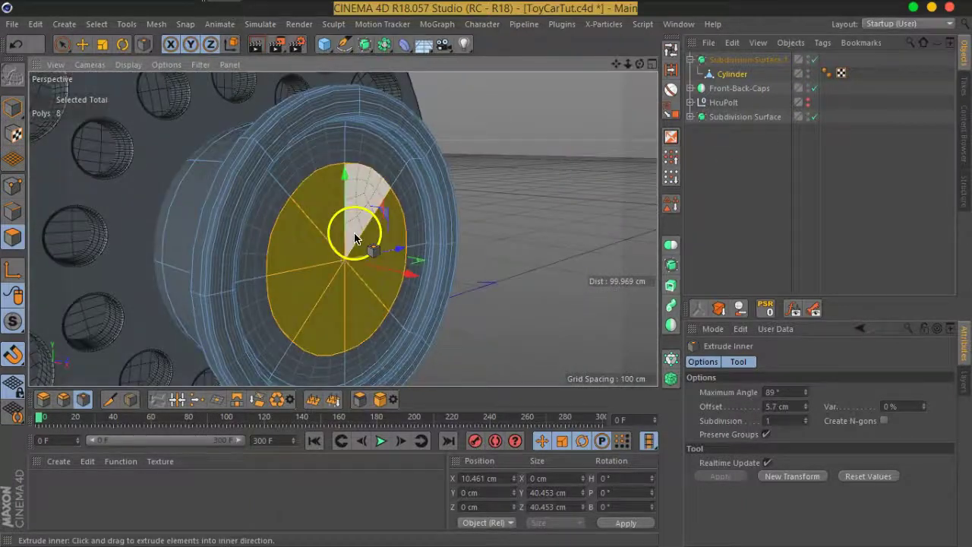
{"action": "scroll", "coordinate": [354, 226], "scroll_direction": "up", "scroll_amount": 3}
{"action": "left_click", "coordinate": [803, 67]}
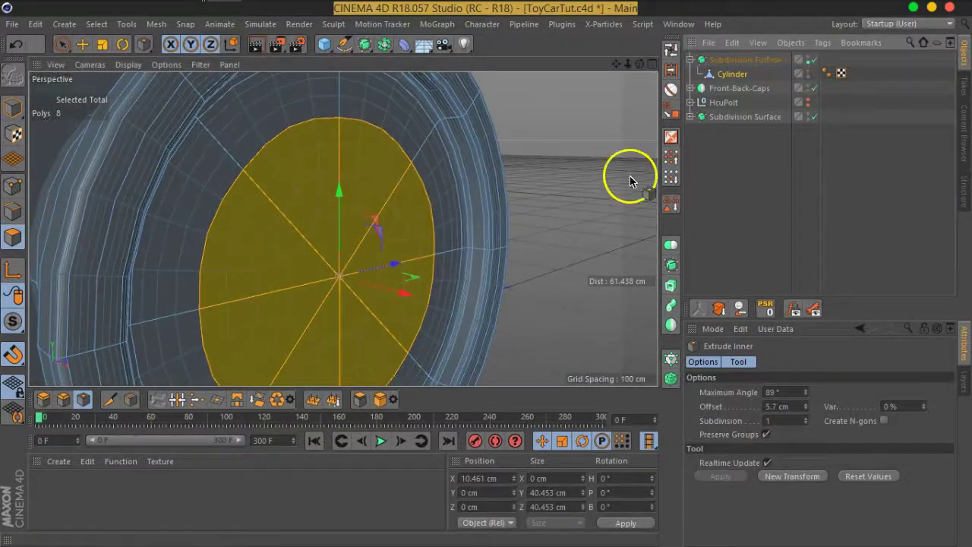
{"action": "left_click", "coordinate": [814, 60]}
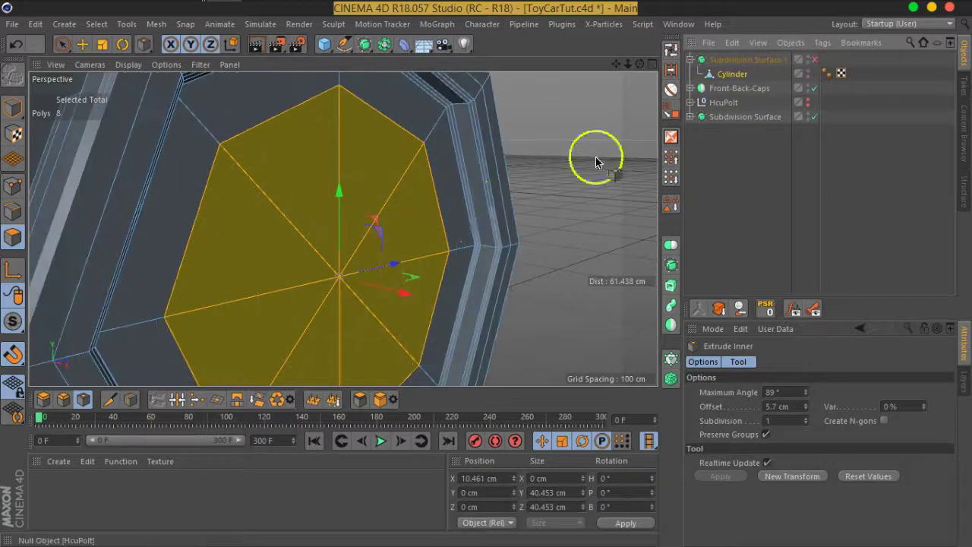
{"action": "left_click", "coordinate": [13, 186]}
{"action": "scroll", "coordinate": [296, 272], "scroll_direction": "up", "scroll_amount": 2}
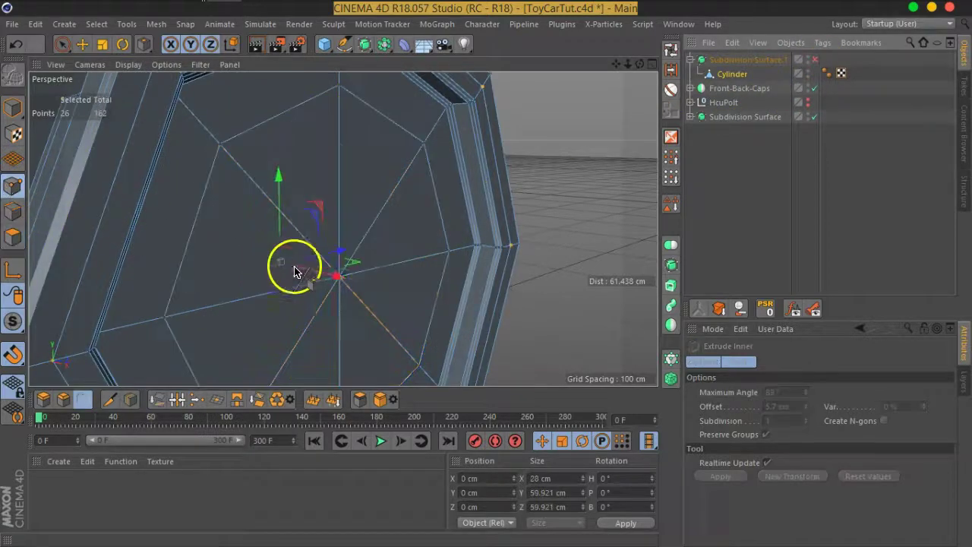
Bevel the cap's centre point into an octagonal ring: Subdivision 0, Offset 10 cm
{"action": "left_click", "coordinate": [64, 44]}
{"action": "left_click", "coordinate": [339, 277]}
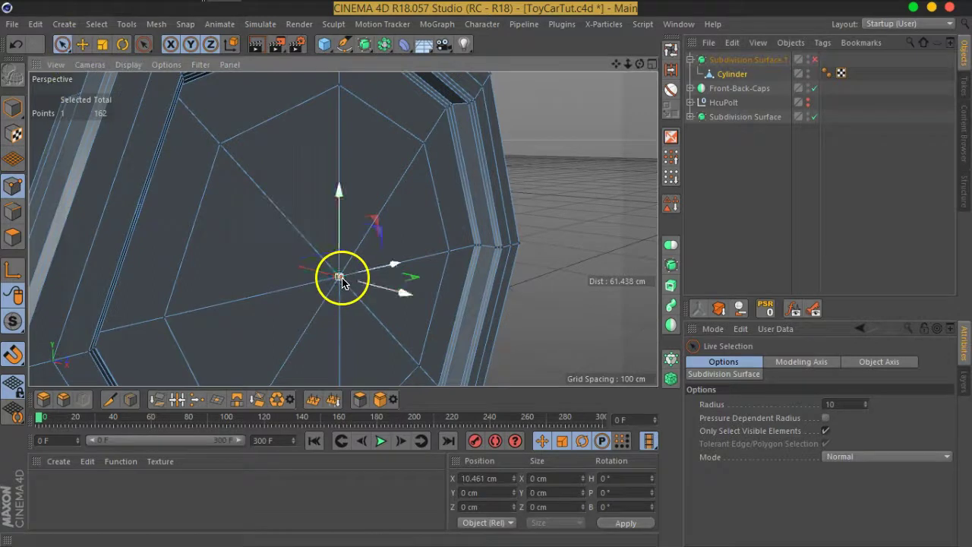
{"action": "left_click", "coordinate": [60, 401]}
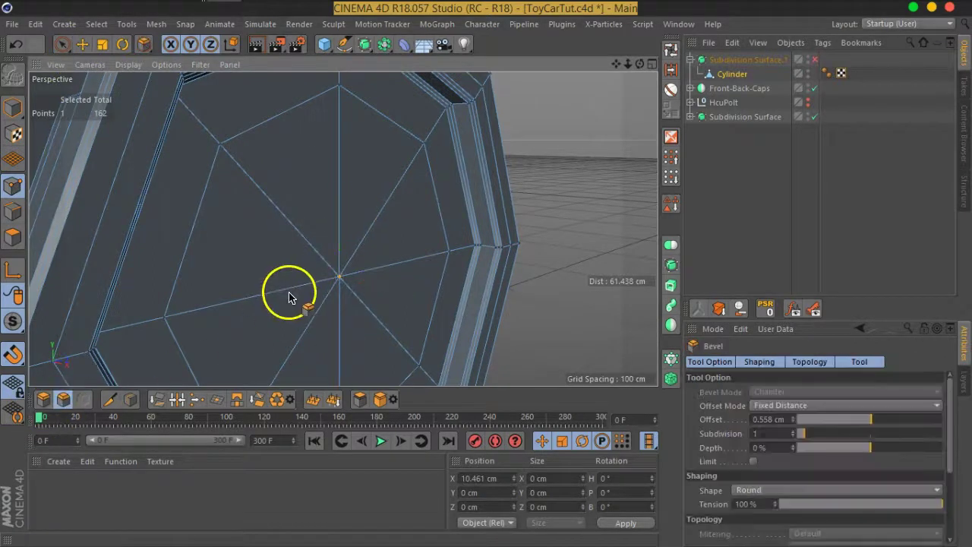
{"action": "left_click_drag", "start_coordinate": [323, 317], "coordinate": [417, 277]}
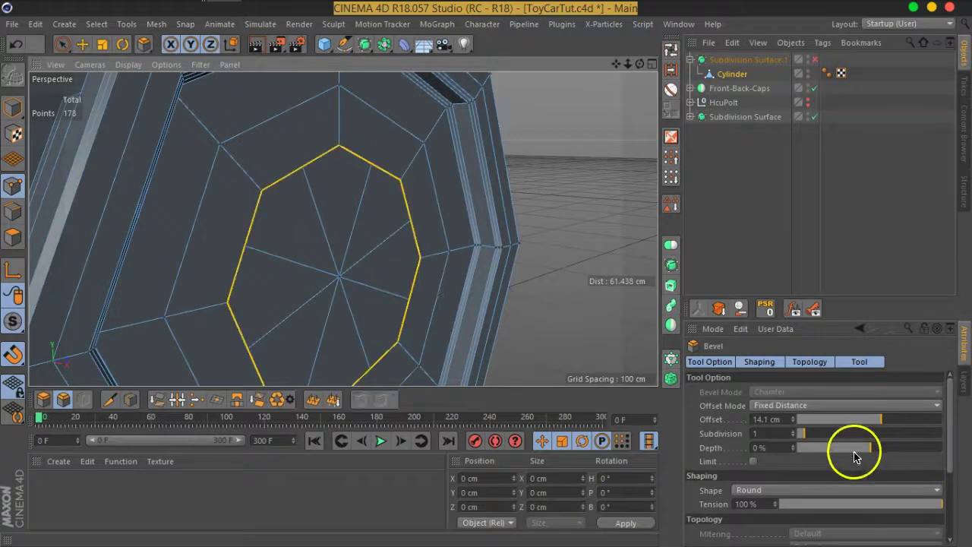
{"action": "left_click", "coordinate": [794, 436]}
{"action": "mouse_move", "coordinate": [446, 289]}
{"action": "left_mouse_down", "text": "alt"}
{"action": "mouse_move", "coordinate": [397, 228]}
{"action": "mouse_move", "coordinate": [395, 249]}
{"action": "mouse_move", "coordinate": [533, 343]}
{"action": "mouse_move", "coordinate": [468, 303]}
{"action": "left_mouse_up", "text": "alt"}
{"action": "mouse_move", "coordinate": [403, 253]}
{"action": "left_mouse_down", "text": "alt"}
{"action": "mouse_move", "coordinate": [413, 234]}
{"action": "mouse_move", "coordinate": [387, 220]}
{"action": "left_mouse_up", "text": "alt"}
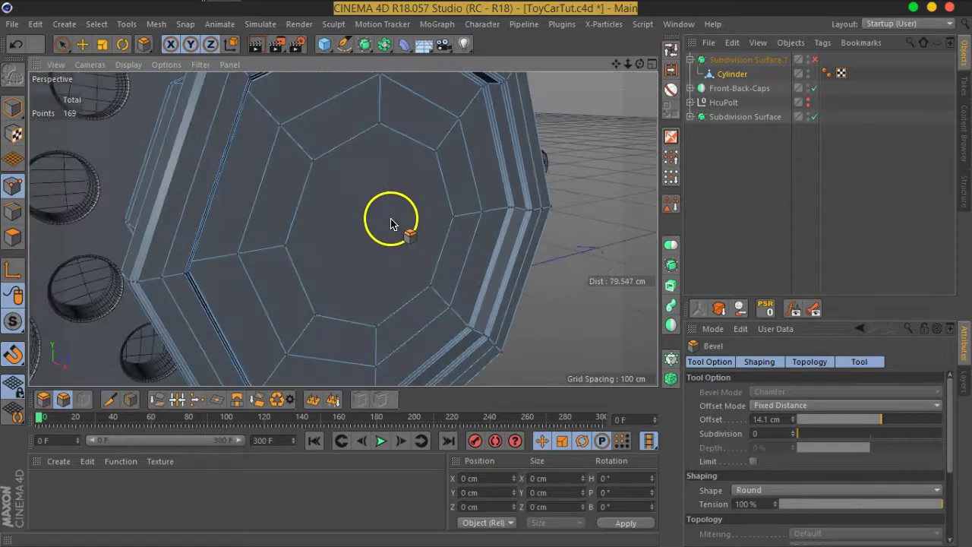
{"action": "left_click_drag", "start_coordinate": [882, 427], "coordinate": [879, 426]}
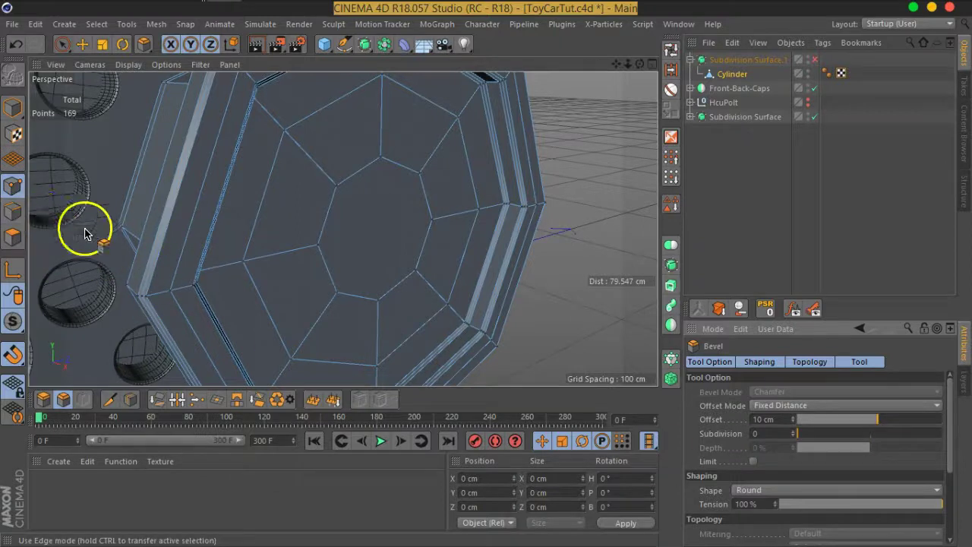
{"action": "right_click", "coordinate": [320, 195]}
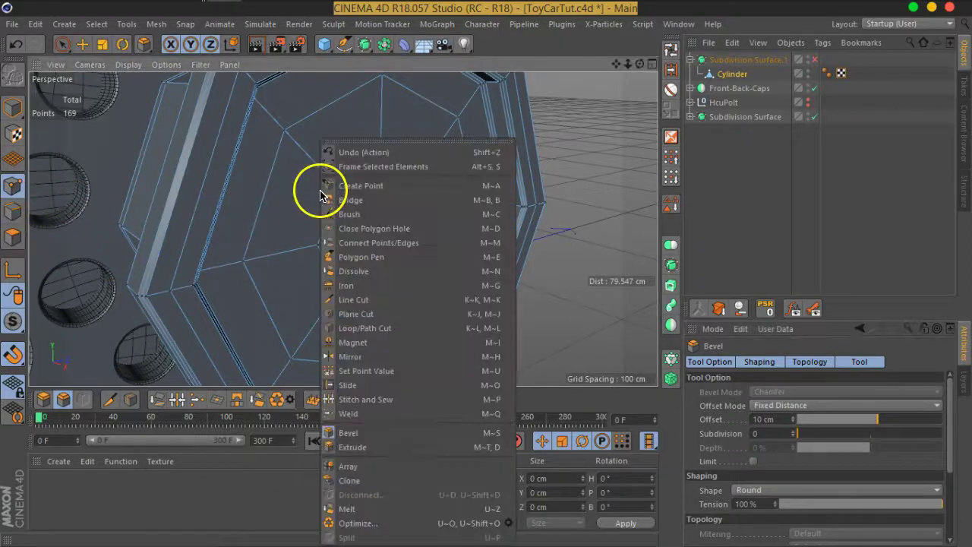
Line-cut a new edge across the cap's inner octagon
{"action": "left_click", "coordinate": [391, 299]}
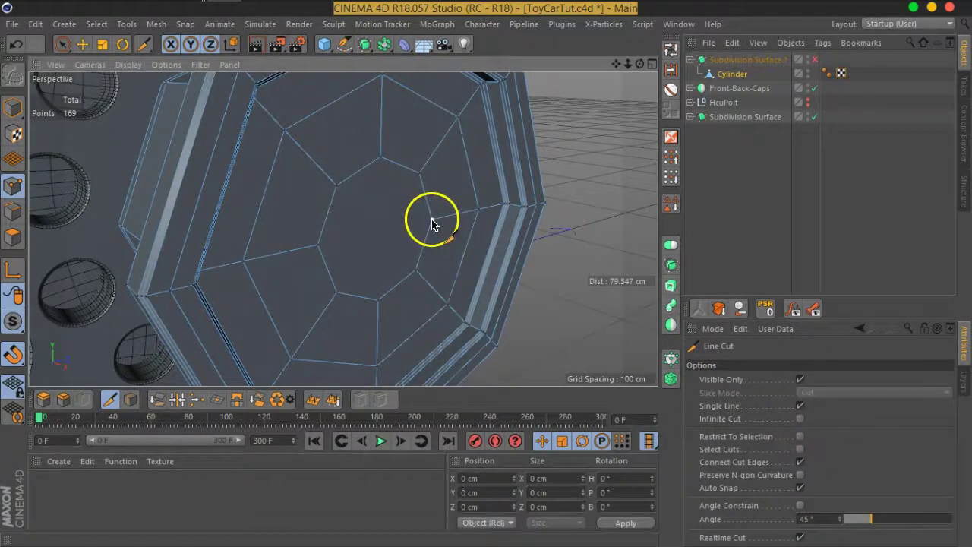
{"action": "left_click", "coordinate": [318, 245]}
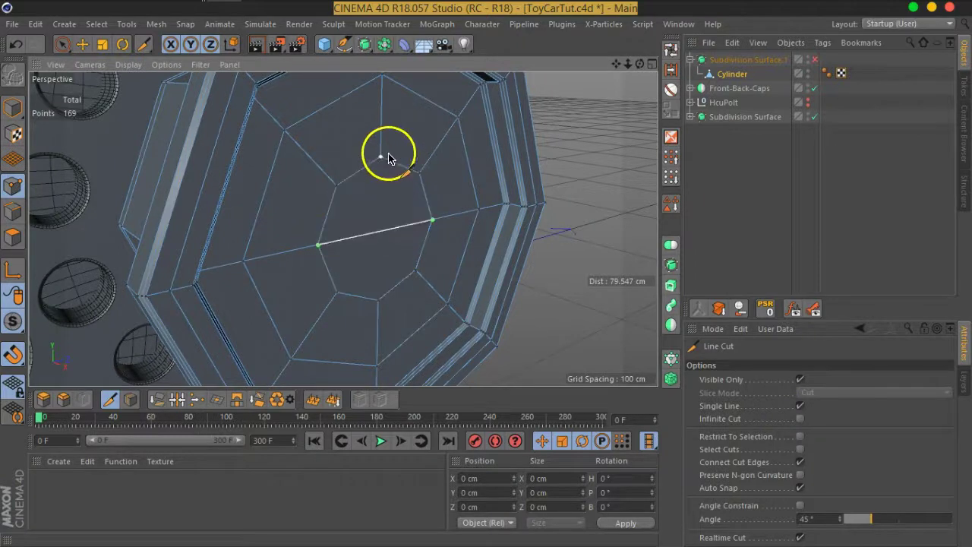
{"action": "left_click", "coordinate": [380, 159]}
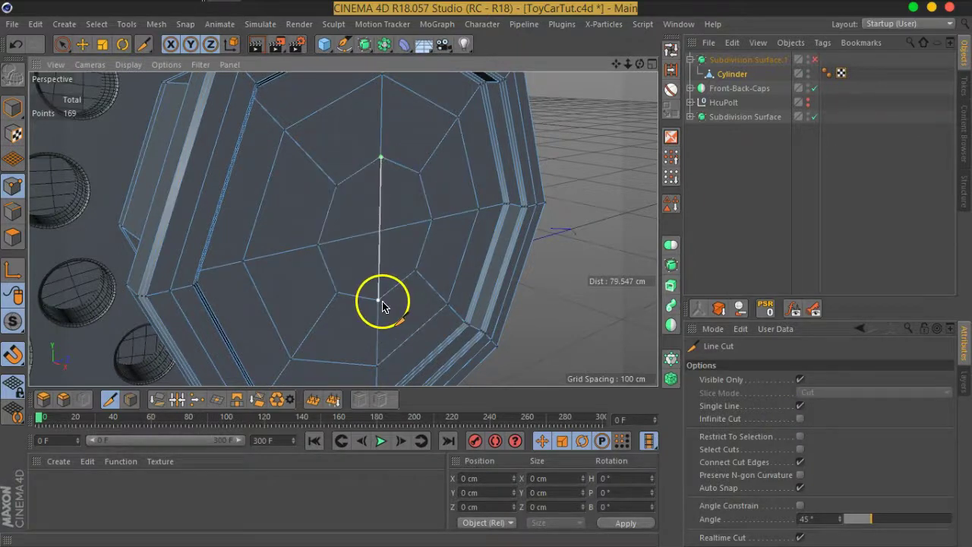
{"action": "left_click", "coordinate": [63, 47]}
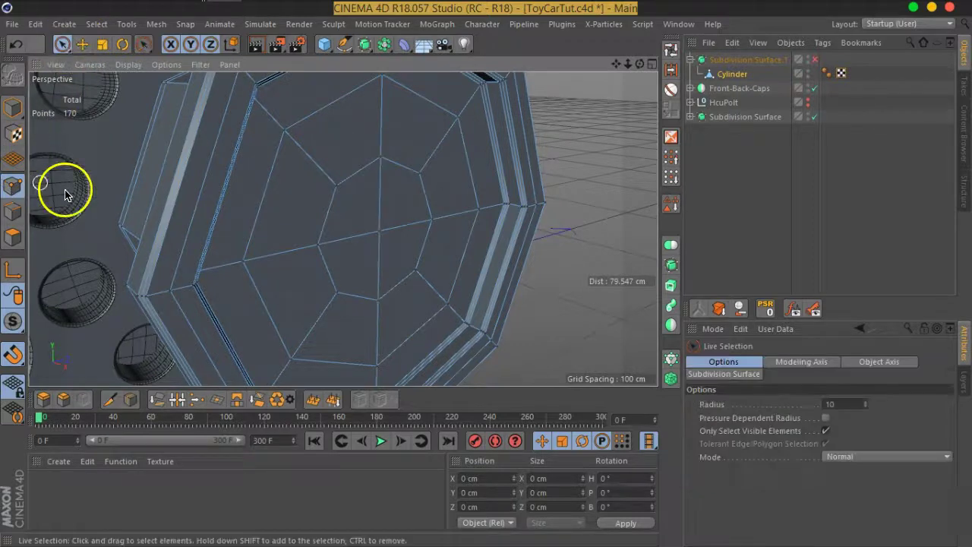
Optimize all 170 mesh points, then toggle Subdivision Surface.1 on and back off
{"action": "key", "text": "ctrl+a"}
{"action": "right_click", "coordinate": [313, 219]}
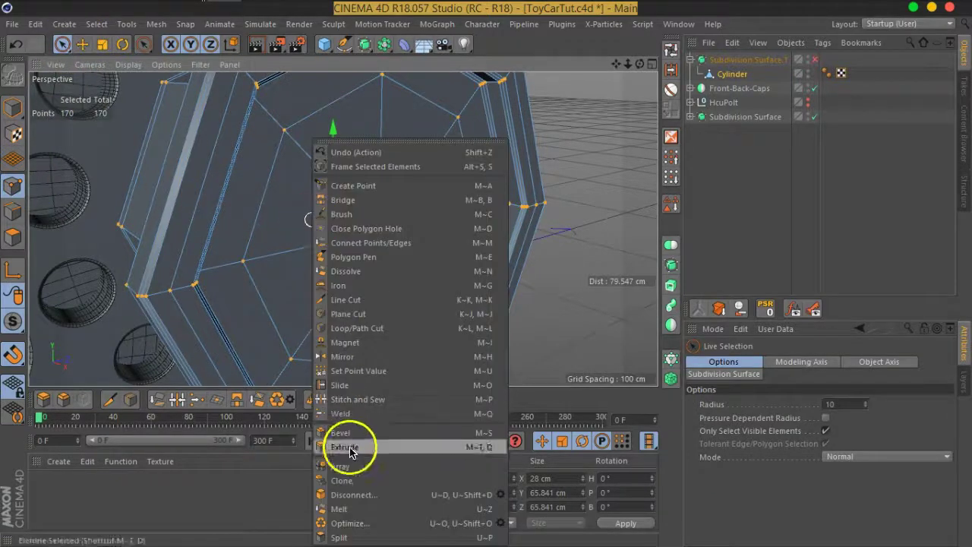
{"action": "left_click", "coordinate": [367, 524]}
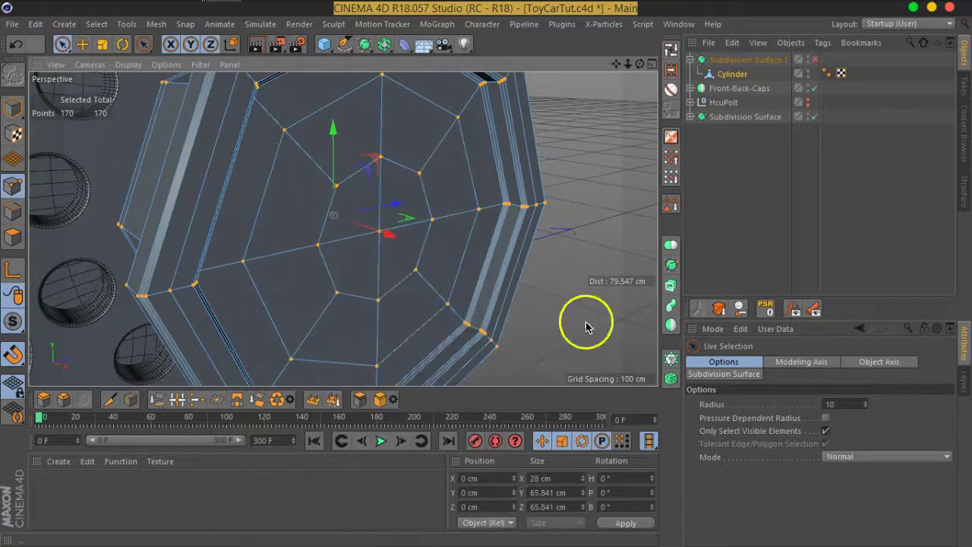
{"action": "left_click", "coordinate": [788, 192]}
{"action": "left_click", "coordinate": [814, 88]}
{"action": "mouse_move", "coordinate": [314, 245]}
{"action": "left_mouse_down", "text": "alt"}
{"action": "mouse_move", "coordinate": [245, 211]}
{"action": "mouse_move", "coordinate": [347, 227]}
{"action": "left_mouse_up", "text": "alt"}
{"action": "scroll", "coordinate": [337, 218], "scroll_direction": "up", "scroll_amount": 3}
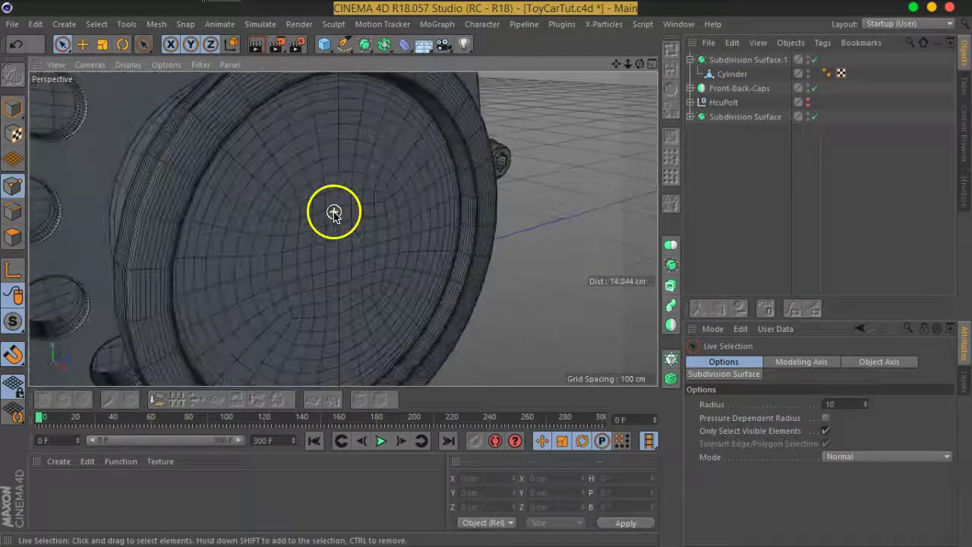
{"action": "left_click", "coordinate": [813, 60]}
{"action": "left_click", "coordinate": [771, 76]}
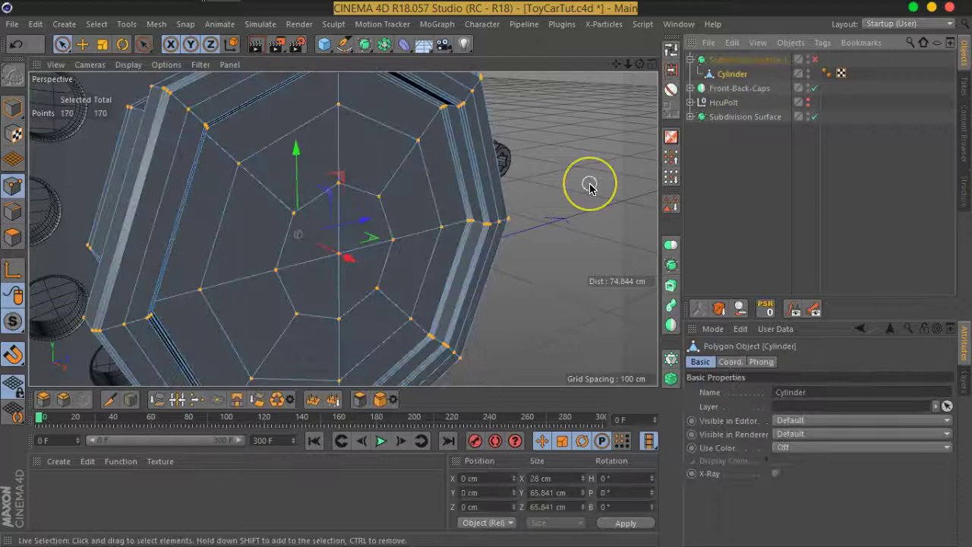
In polygon mode, loop-select the cap rim and fill the selection across the 20 inner faces
{"action": "left_click", "coordinate": [13, 235]}
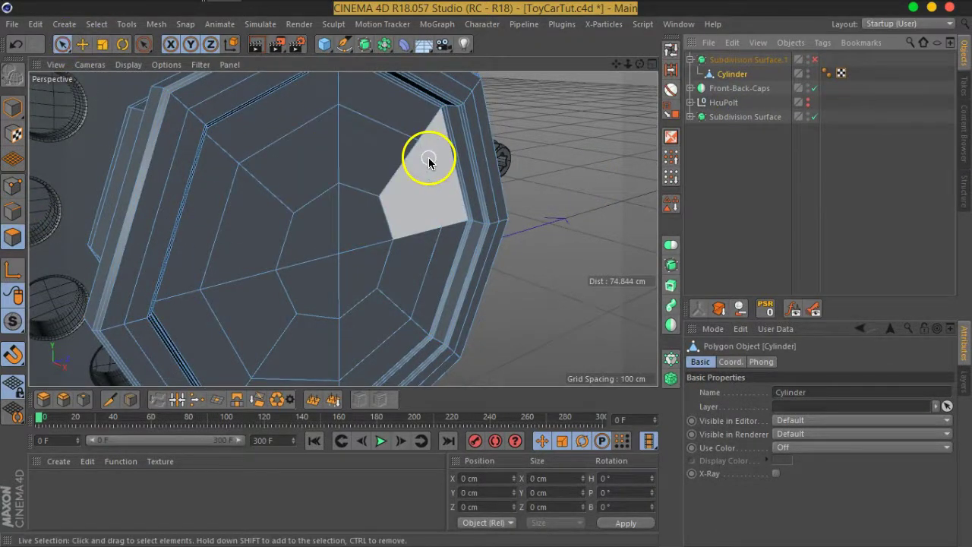
{"action": "key", "text": "u"}
{"action": "key", "text": "l"}
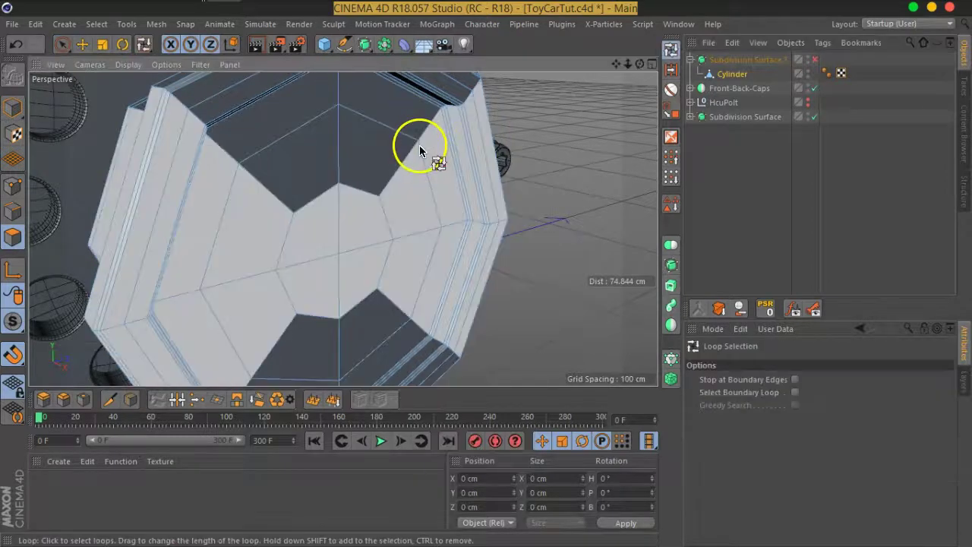
{"action": "scroll", "coordinate": [426, 133], "scroll_direction": "up", "scroll_amount": 3}
{"action": "scroll", "coordinate": [471, 156], "scroll_direction": "up", "scroll_amount": 2}
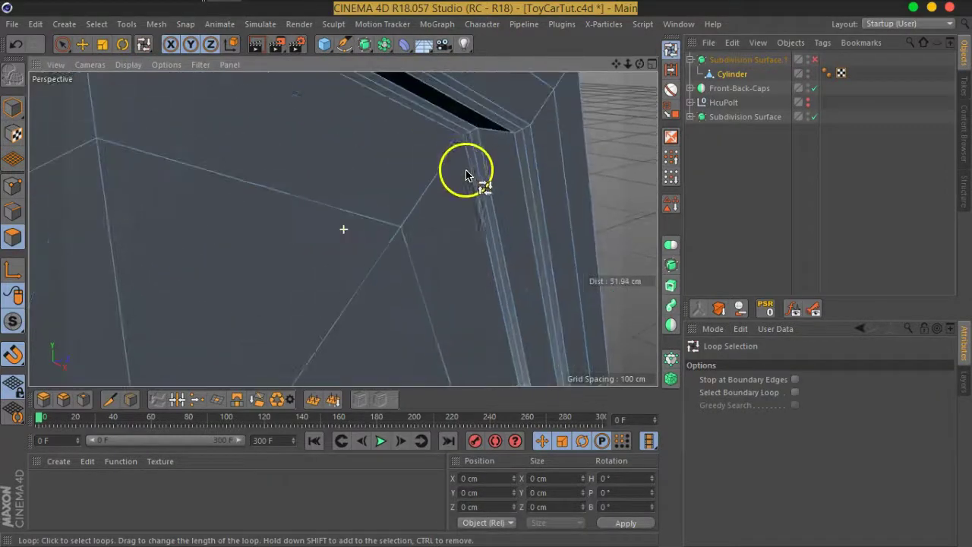
{"action": "scroll", "coordinate": [466, 170], "scroll_direction": "up", "scroll_amount": 2}
{"action": "scroll", "coordinate": [469, 185], "scroll_direction": "up", "scroll_amount": 2}
{"action": "scroll", "coordinate": [506, 174], "scroll_direction": "up", "scroll_amount": 2}
{"action": "scroll", "coordinate": [486, 167], "scroll_direction": "down", "scroll_amount": 2}
{"action": "scroll", "coordinate": [448, 171], "scroll_direction": "down", "scroll_amount": 1}
{"action": "left_click", "coordinate": [437, 173]}
{"action": "scroll", "coordinate": [433, 173], "scroll_direction": "down", "scroll_amount": 2}
{"action": "scroll", "coordinate": [410, 220], "scroll_direction": "down", "scroll_amount": 2}
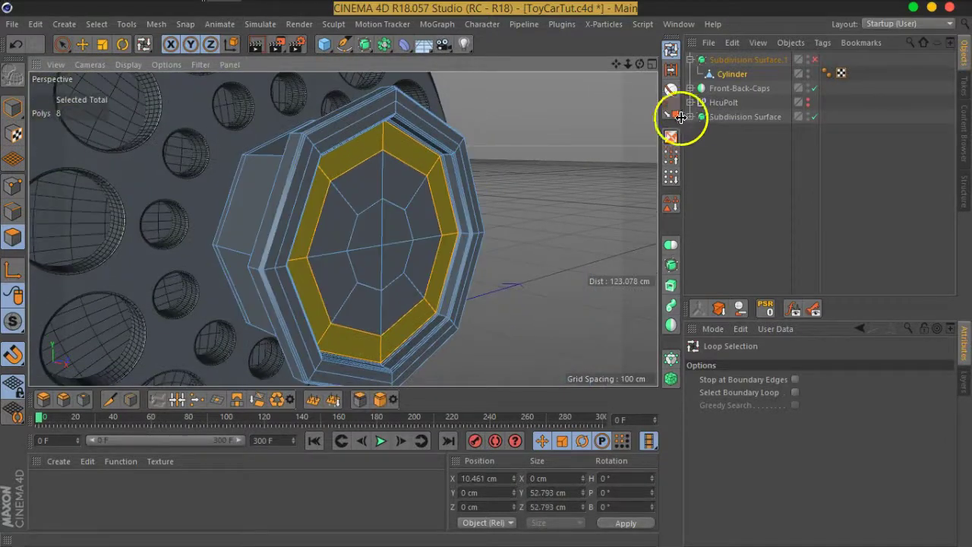
{"action": "left_click", "coordinate": [671, 110]}
{"action": "left_click", "coordinate": [387, 224]}
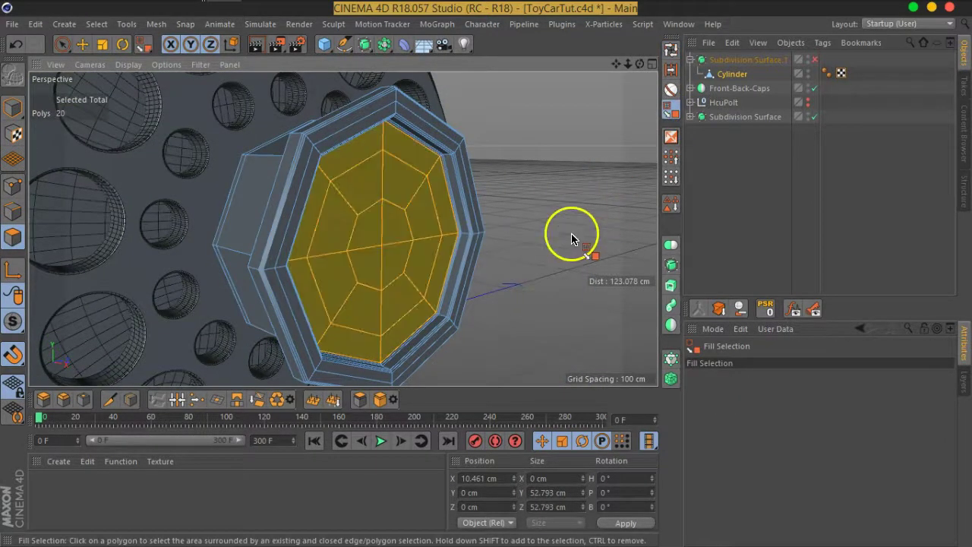
Split the selected faces into a new object and rename Cylinder.1 to glass cover
{"action": "scroll", "coordinate": [495, 221], "scroll_direction": "up", "scroll_amount": 1}
{"action": "scroll", "coordinate": [433, 217], "scroll_direction": "up", "scroll_amount": 2}
{"action": "scroll", "coordinate": [440, 217], "scroll_direction": "up", "scroll_amount": 1}
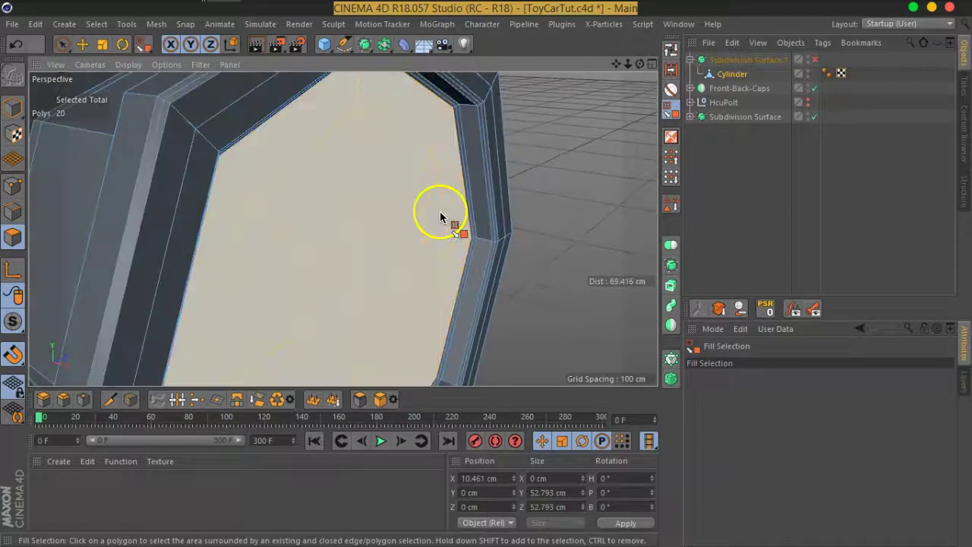
{"action": "left_click", "coordinate": [364, 406]}
{"action": "left_click", "coordinate": [730, 89]}
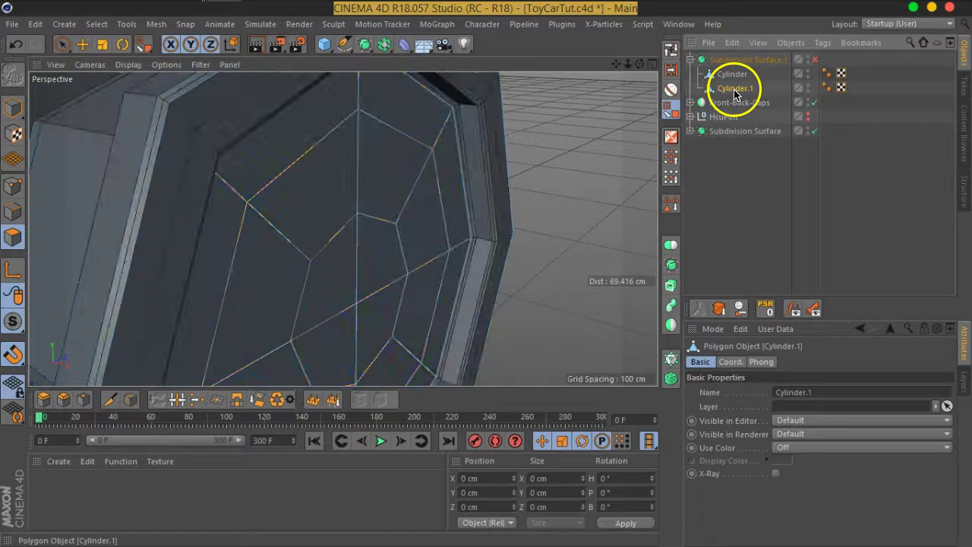
{"action": "double_click", "coordinate": [733, 90]}
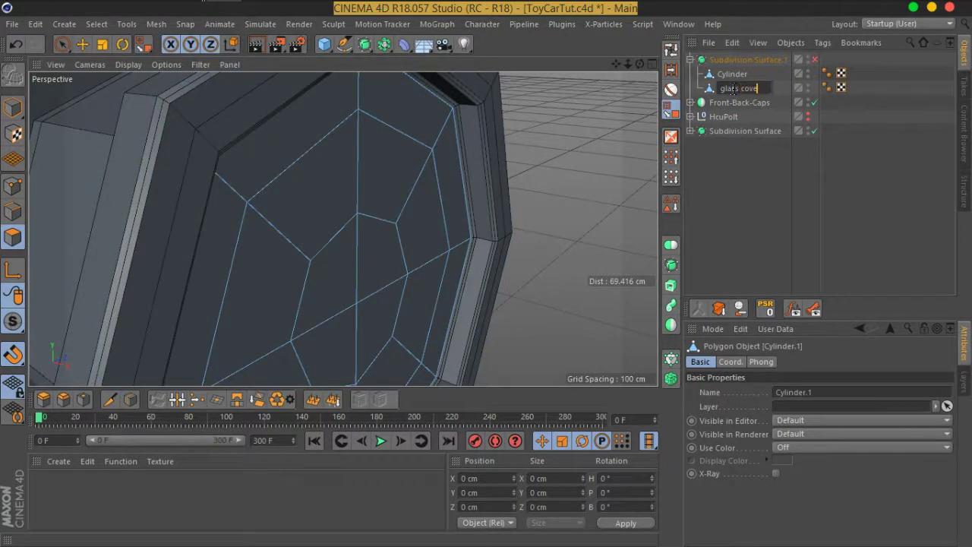
{"action": "type", "text": "r"}
{"action": "key", "text": "Return"}
Group the Cylinder and glass cover together under a new Null with Alt+G
{"action": "left_click_drag", "start_coordinate": [735, 92], "coordinate": [756, 81]}
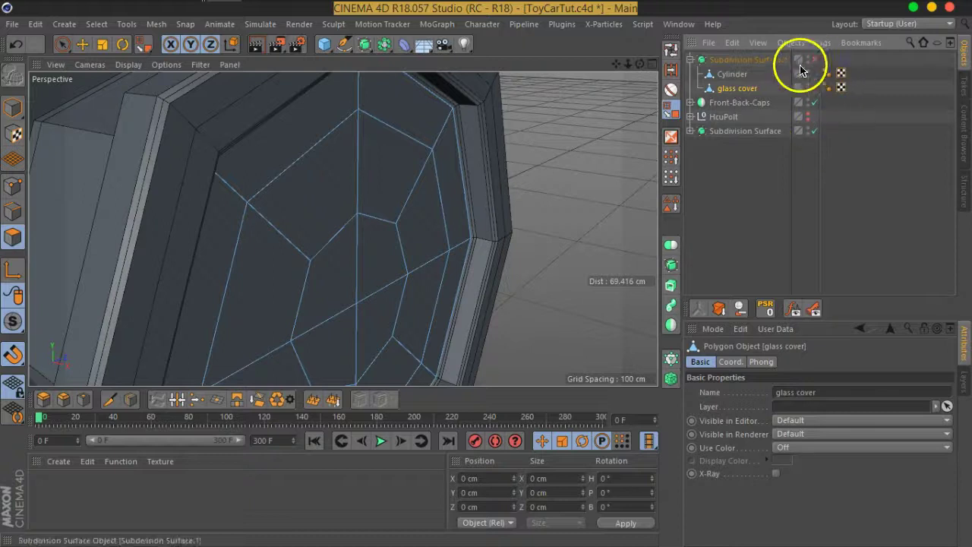
{"action": "left_click", "coordinate": [728, 91], "text": "ctrl"}
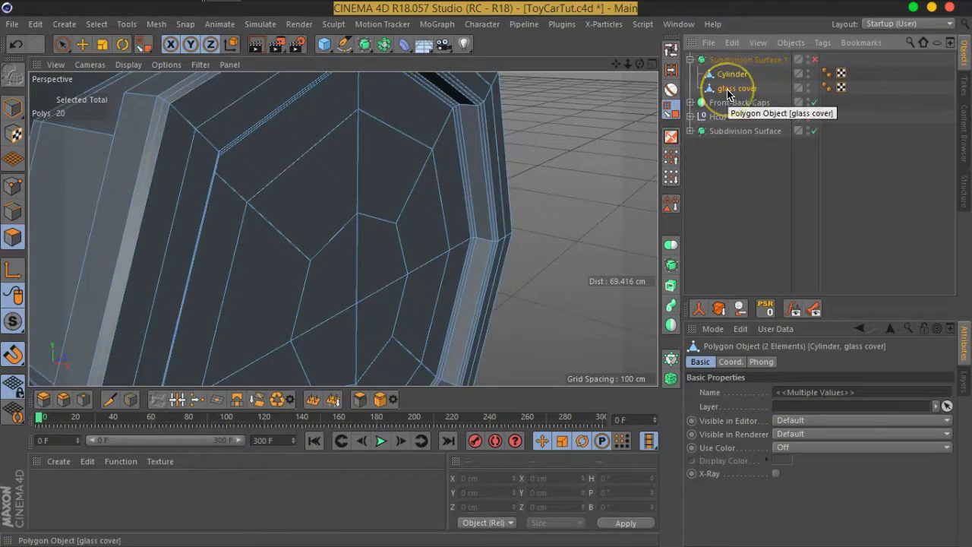
{"action": "key", "text": "alt+g"}
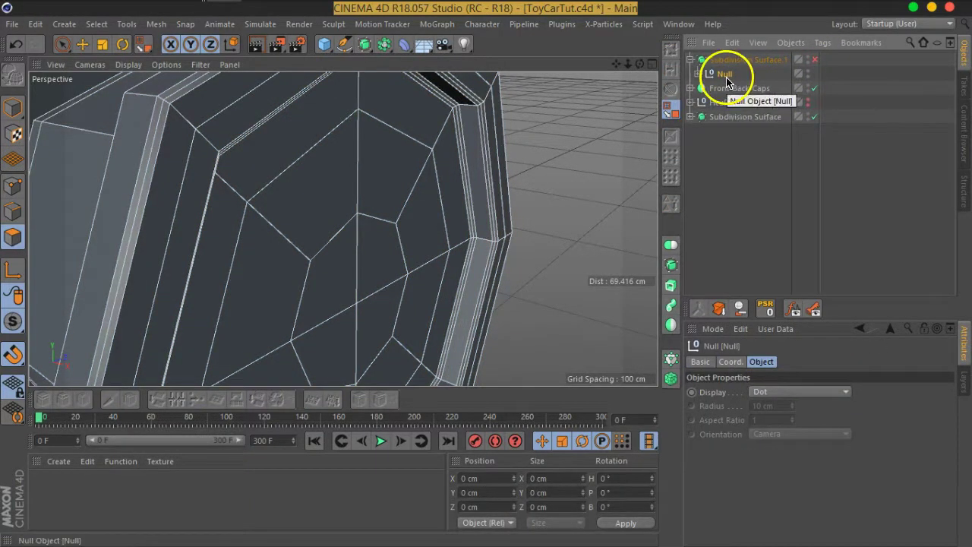
Rename the Null to Front_Glass_Meter, expand it and select glass cover
{"action": "double_click", "coordinate": [726, 74]}
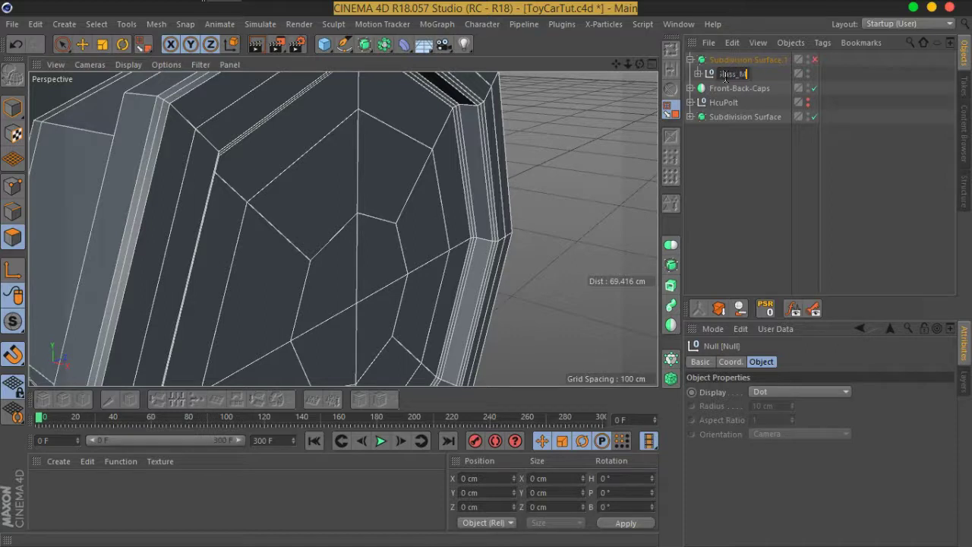
{"action": "key", "text": "Return"}
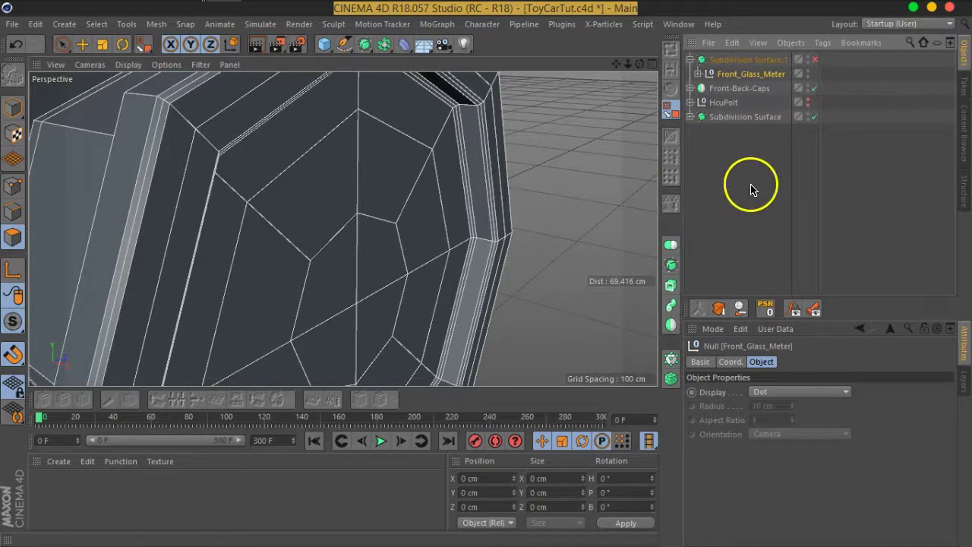
{"action": "left_click", "coordinate": [697, 74]}
{"action": "left_click", "coordinate": [742, 102]}
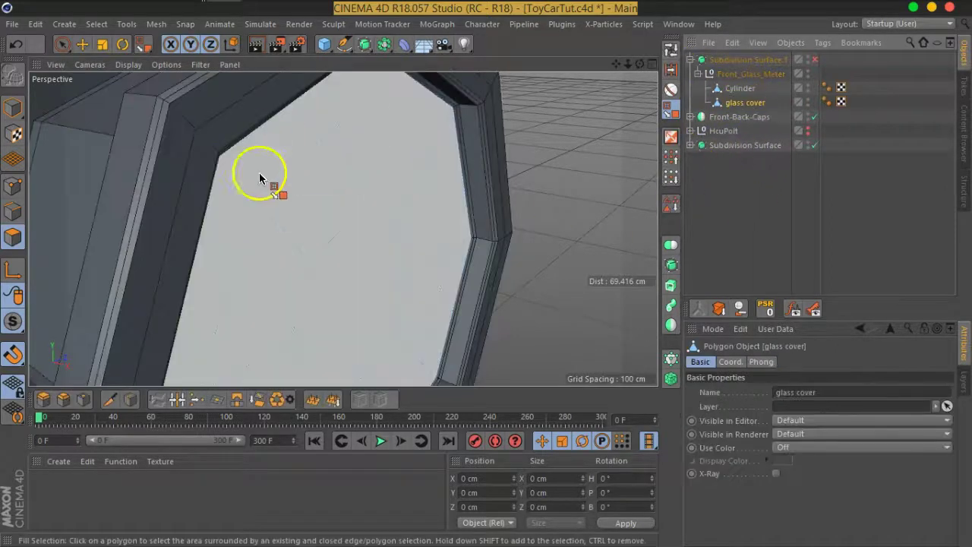
Re-centre the glass cover's axis with Mesh > Axis Center in Model mode
{"action": "left_click", "coordinate": [82, 44]}
{"action": "left_click", "coordinate": [13, 108]}
{"action": "left_click", "coordinate": [156, 24]}
{"action": "mouse_move", "coordinate": [169, 155]}
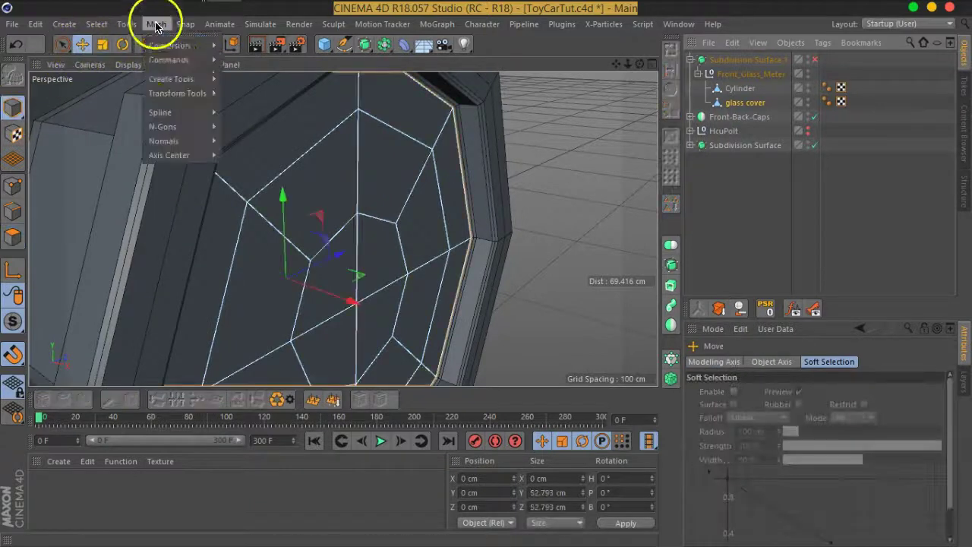
{"action": "left_click", "coordinate": [254, 174]}
Push the selected glass cover points about 2 cm outward along X
{"action": "mouse_move", "coordinate": [521, 298]}
{"action": "left_mouse_down", "text": "alt"}
{"action": "mouse_move", "coordinate": [505, 212]}
{"action": "mouse_move", "coordinate": [536, 228]}
{"action": "mouse_move", "coordinate": [480, 210]}
{"action": "left_mouse_up", "text": "alt"}
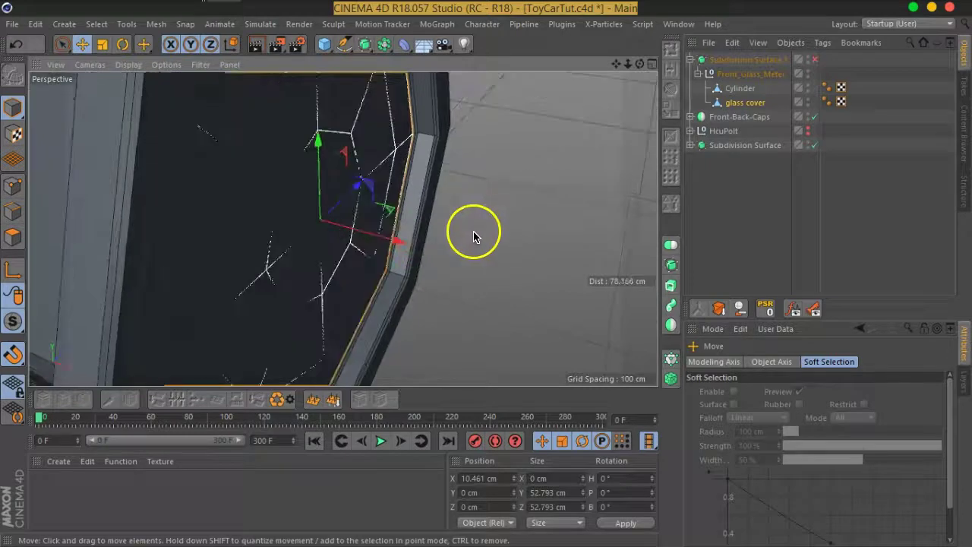
{"action": "left_click", "coordinate": [130, 66]}
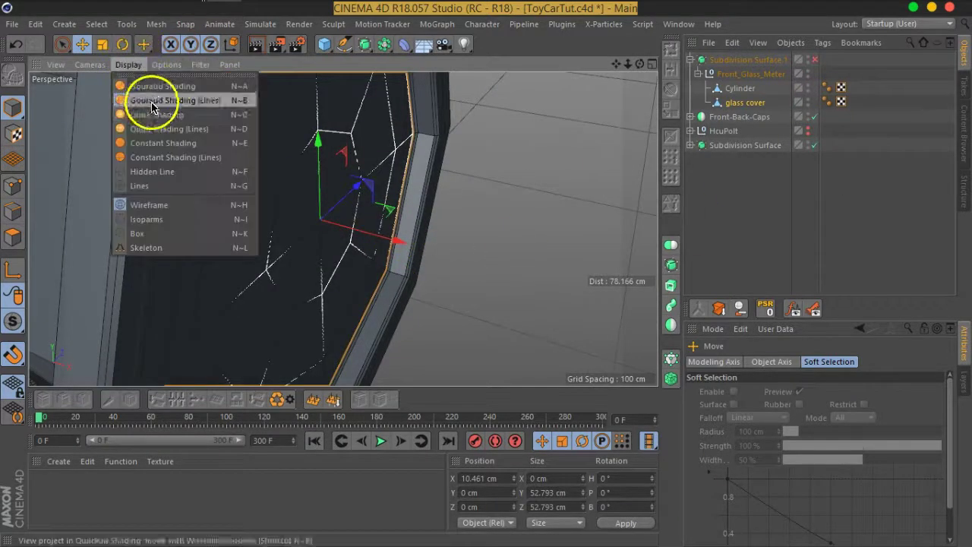
{"action": "left_click", "coordinate": [769, 163]}
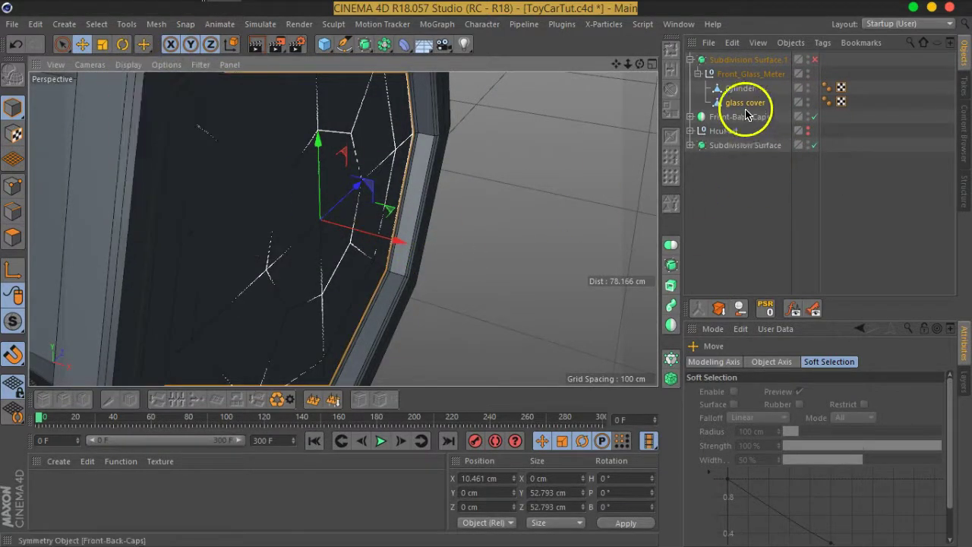
{"action": "left_click_drag", "start_coordinate": [466, 190], "coordinate": [482, 238], "text": "alt"}
{"action": "mouse_move", "coordinate": [414, 262]}
{"action": "left_mouse_down"}
{"action": "mouse_move", "coordinate": [473, 272]}
{"action": "mouse_move", "coordinate": [266, 224]}
{"action": "mouse_move", "coordinate": [223, 199]}
{"action": "mouse_move", "coordinate": [478, 199]}
{"action": "mouse_move", "coordinate": [505, 230]}
{"action": "mouse_move", "coordinate": [379, 205]}
{"action": "mouse_move", "coordinate": [445, 227]}
{"action": "mouse_move", "coordinate": [490, 272]}
{"action": "mouse_move", "coordinate": [484, 243]}
{"action": "left_mouse_up"}
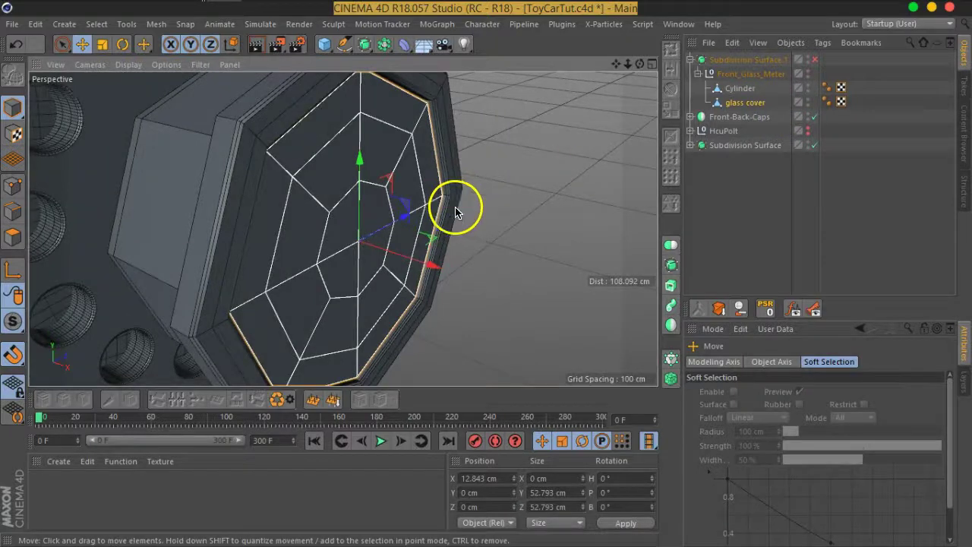
Inspect the bulge from several angles, then select only the cover's centre point in Points mode
{"action": "left_click_drag", "start_coordinate": [354, 251], "coordinate": [445, 206], "text": "alt"}
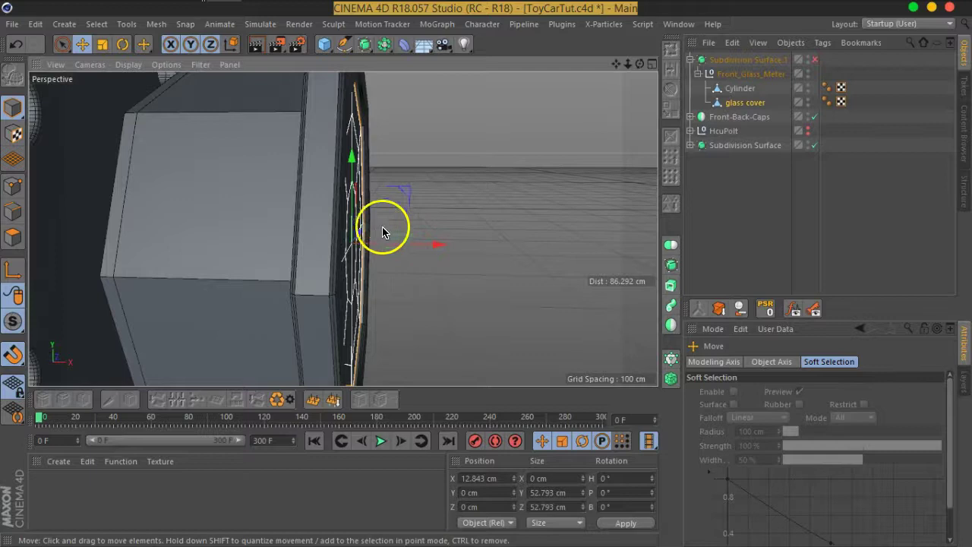
{"action": "left_click_drag", "start_coordinate": [382, 233], "coordinate": [369, 270], "text": "alt"}
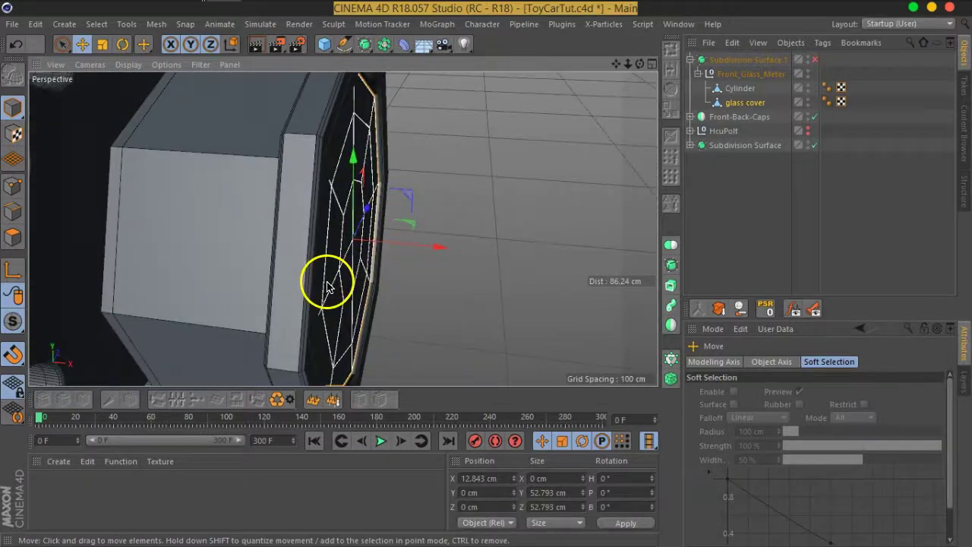
{"action": "mouse_move", "coordinate": [413, 190]}
{"action": "left_mouse_down", "text": "alt"}
{"action": "mouse_move", "coordinate": [369, 228]}
{"action": "mouse_move", "coordinate": [387, 243]}
{"action": "mouse_move", "coordinate": [380, 196]}
{"action": "mouse_move", "coordinate": [451, 217]}
{"action": "left_mouse_up", "text": "alt"}
{"action": "scroll", "coordinate": [380, 196], "scroll_direction": "up", "scroll_amount": 2}
{"action": "scroll", "coordinate": [468, 219], "scroll_direction": "up", "scroll_amount": 1}
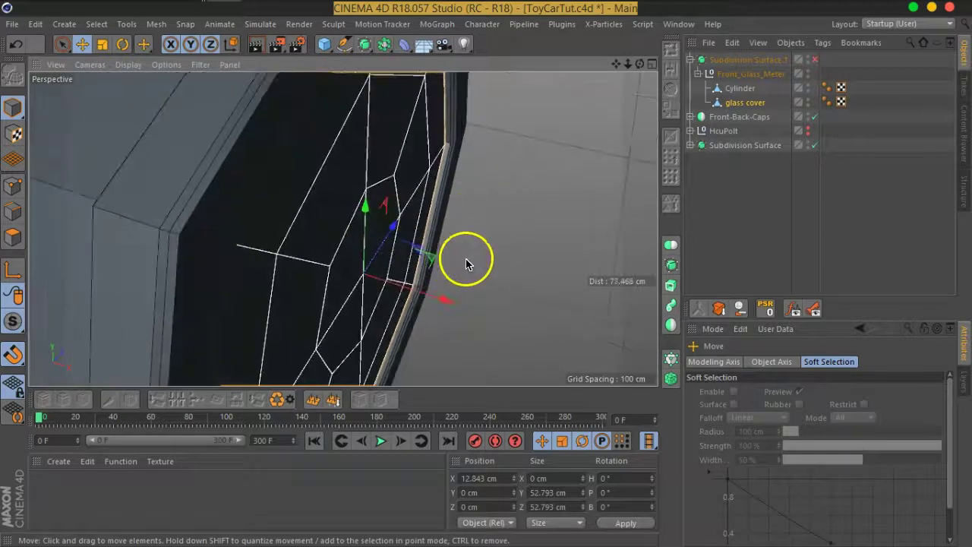
{"action": "scroll", "coordinate": [478, 228], "scroll_direction": "up", "scroll_amount": 2}
{"action": "scroll", "coordinate": [456, 220], "scroll_direction": "up", "scroll_amount": 2}
{"action": "scroll", "coordinate": [434, 232], "scroll_direction": "up", "scroll_amount": 2}
{"action": "mouse_move", "coordinate": [401, 167]}
{"action": "left_mouse_down", "text": "alt"}
{"action": "mouse_move", "coordinate": [408, 217]}
{"action": "mouse_move", "coordinate": [387, 217]}
{"action": "left_mouse_up", "text": "alt"}
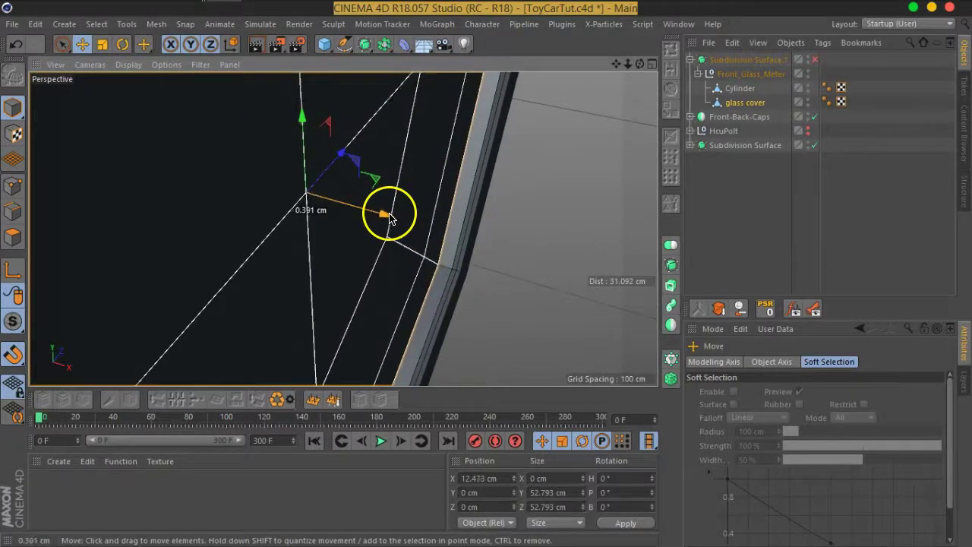
{"action": "scroll", "coordinate": [387, 216], "scroll_direction": "down", "scroll_amount": 3}
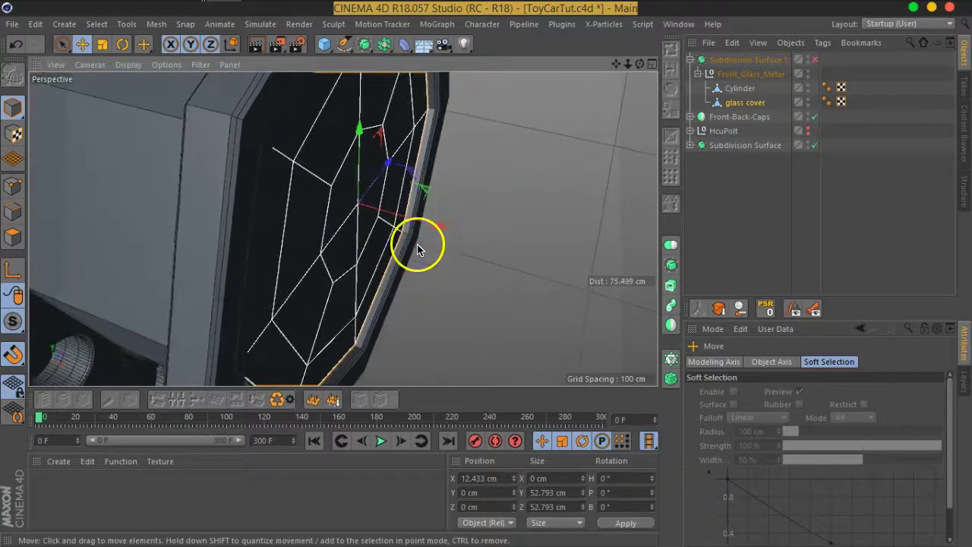
{"action": "left_click_drag", "start_coordinate": [418, 245], "coordinate": [328, 213], "text": "alt"}
{"action": "scroll", "coordinate": [328, 213], "scroll_direction": "up", "scroll_amount": 2}
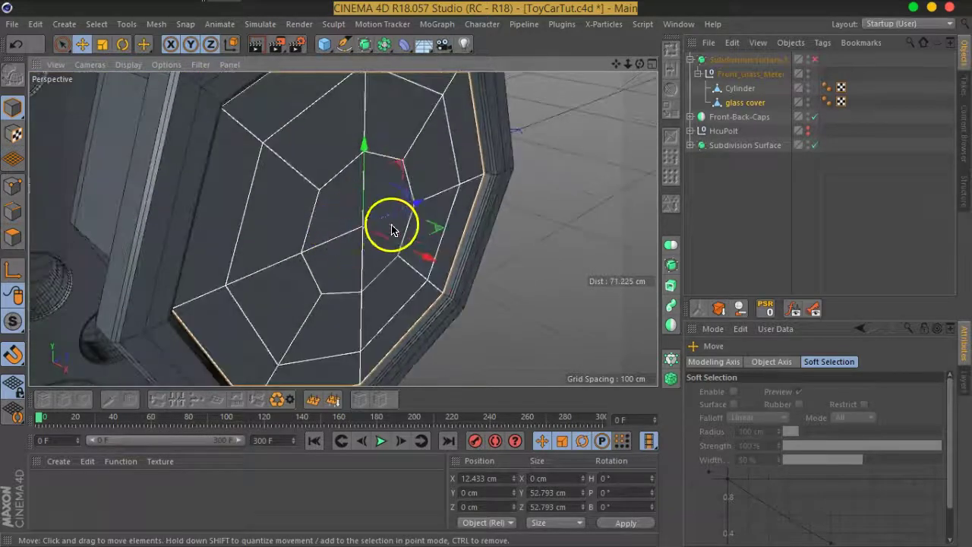
{"action": "left_click", "coordinate": [13, 186]}
{"action": "left_click", "coordinate": [362, 228]}
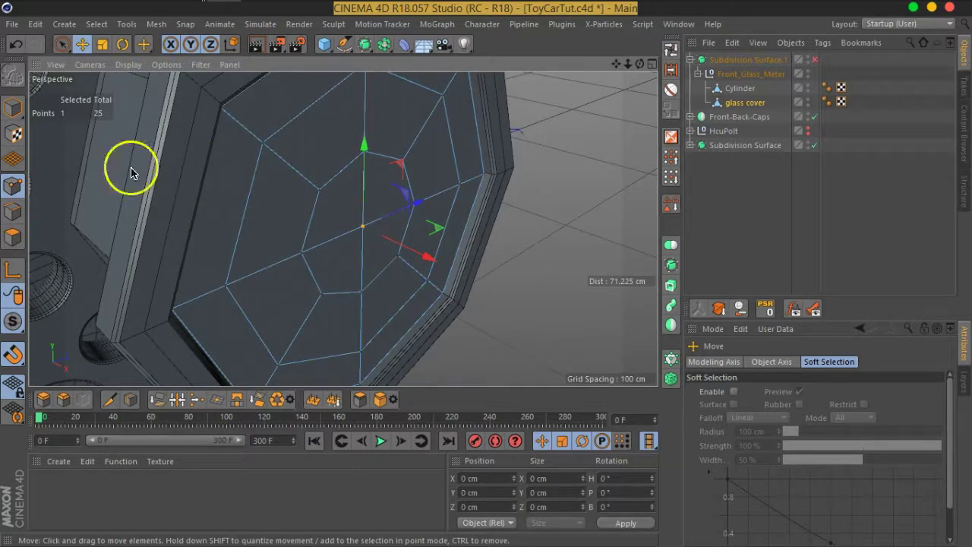
Activate Live Selection, enlarge the Attributes panel and browse its Selection, Axis and weight tabs
{"action": "left_click", "coordinate": [63, 44]}
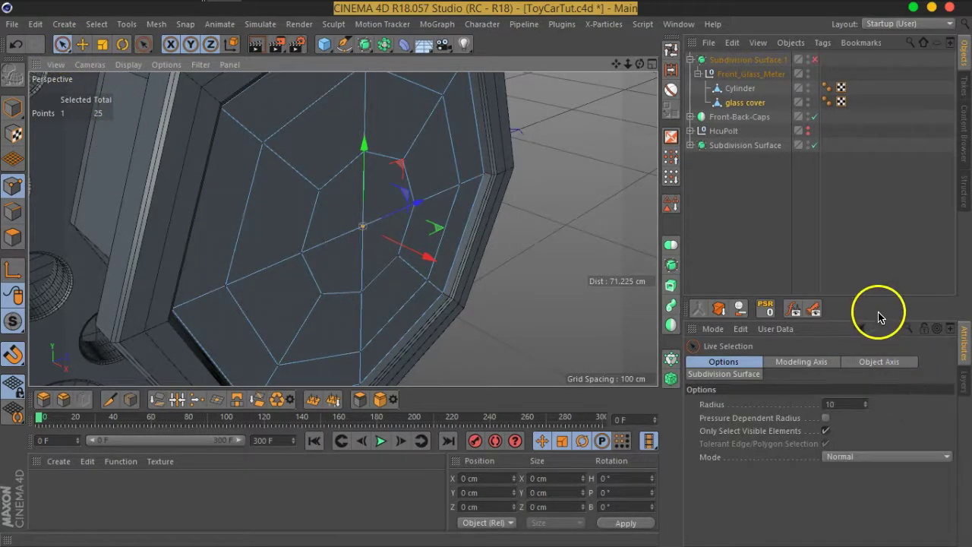
{"action": "left_click_drag", "start_coordinate": [871, 318], "coordinate": [872, 243]}
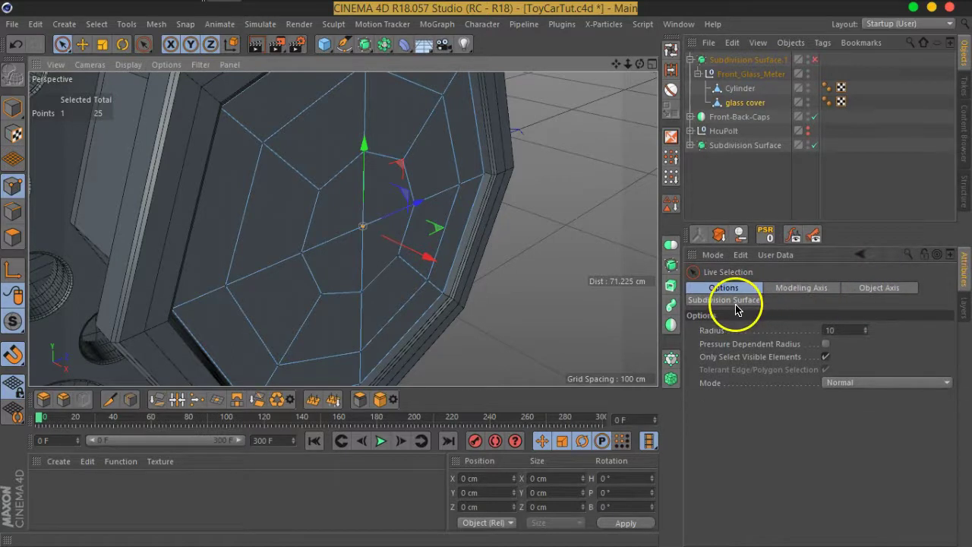
{"action": "left_click", "coordinate": [879, 288]}
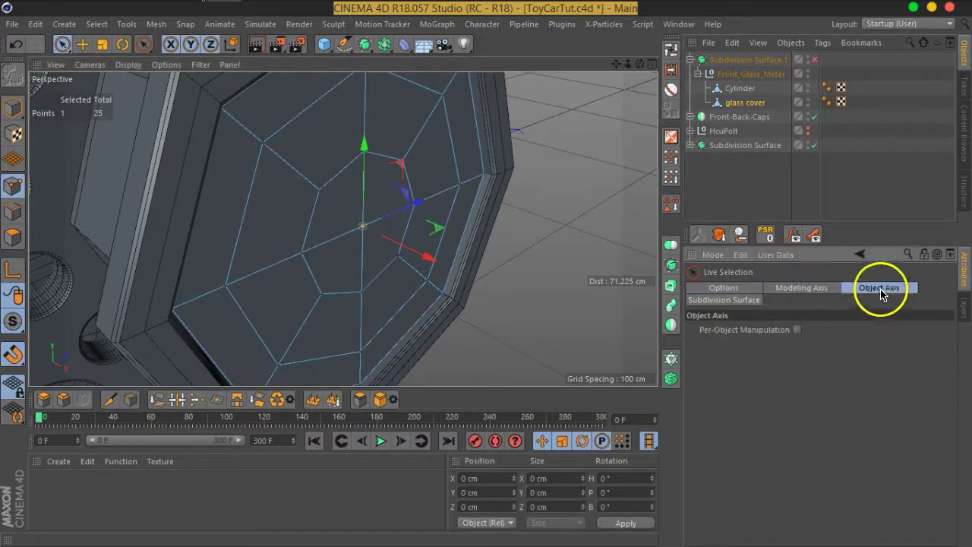
{"action": "left_click", "coordinate": [820, 289]}
{"action": "left_click", "coordinate": [726, 289]}
{"action": "left_click", "coordinate": [812, 291]}
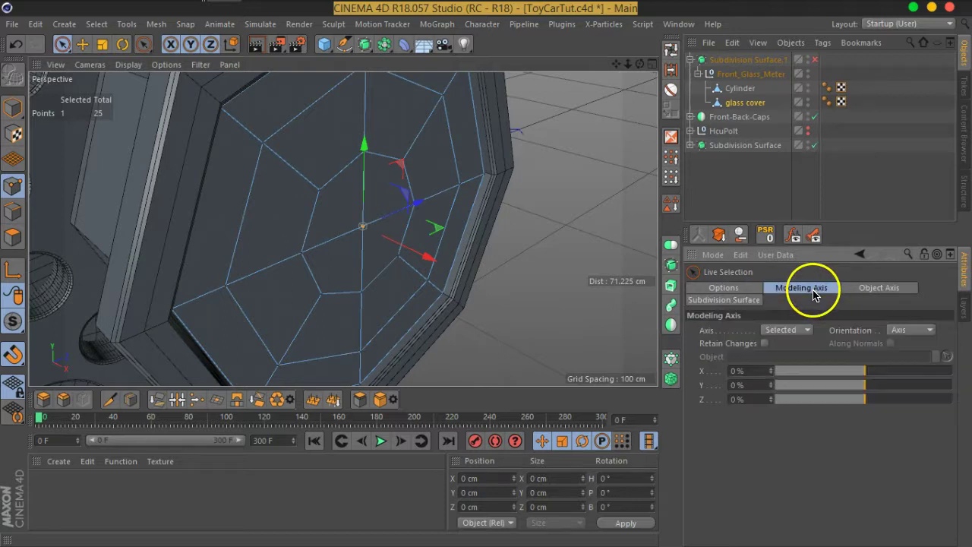
{"action": "left_click", "coordinate": [870, 292]}
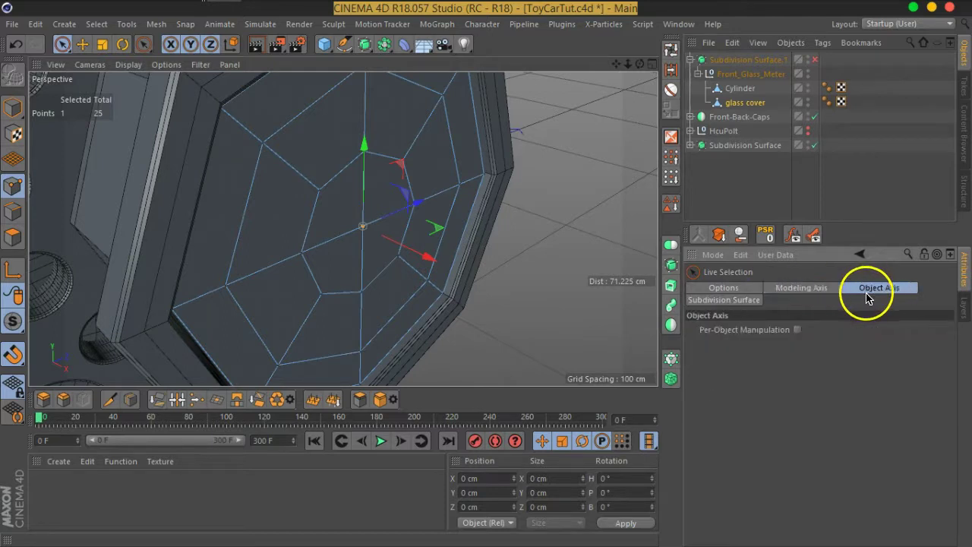
{"action": "left_click", "coordinate": [743, 292]}
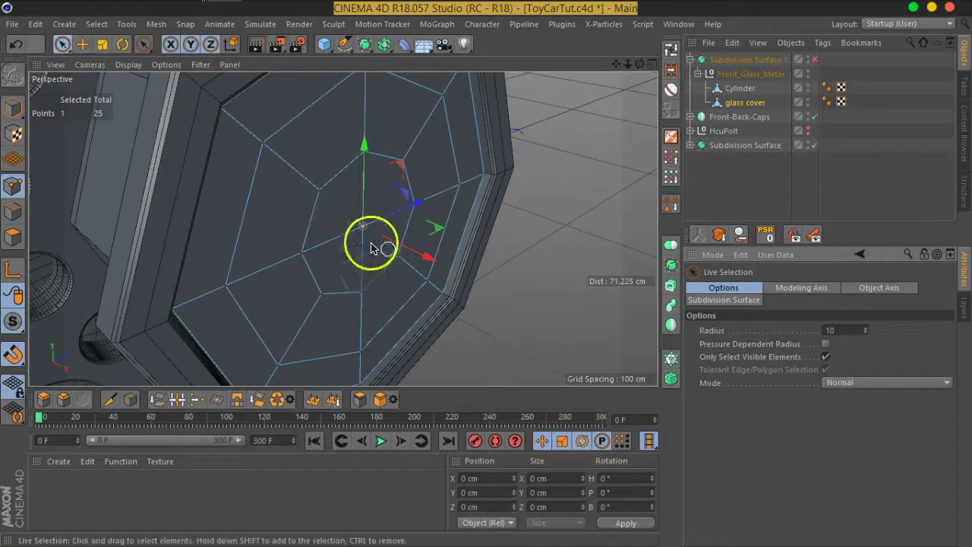
{"action": "left_click", "coordinate": [739, 301]}
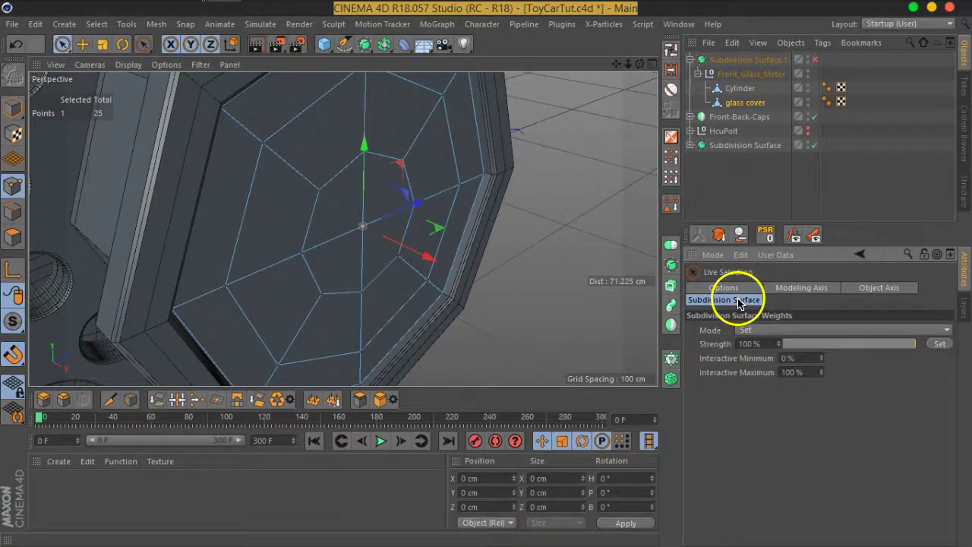
{"action": "left_click", "coordinate": [778, 289]}
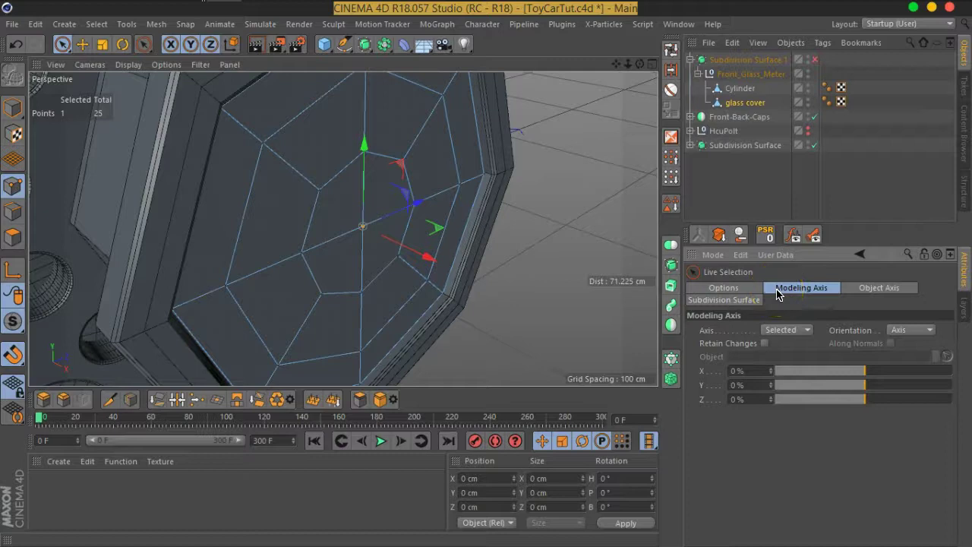
{"action": "left_click", "coordinate": [866, 292]}
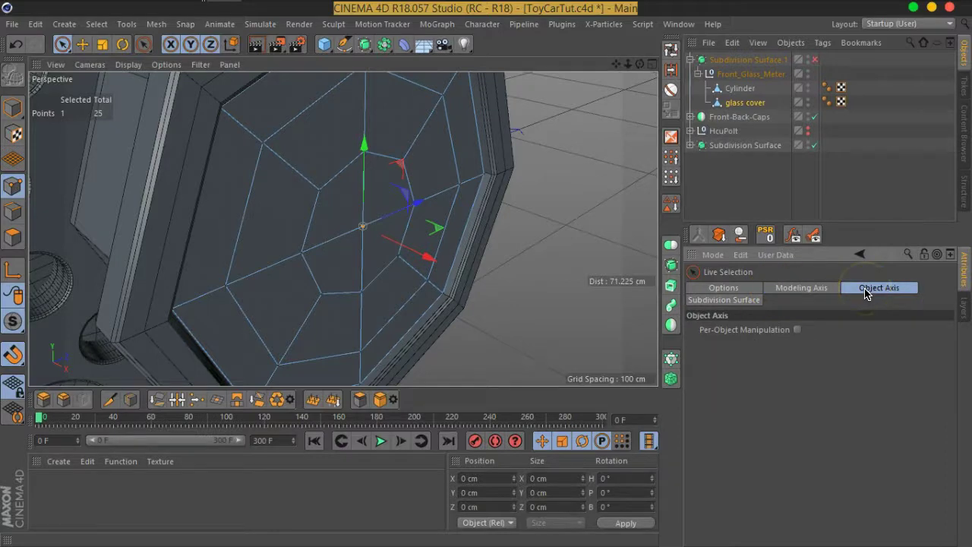
{"action": "left_click", "coordinate": [748, 302]}
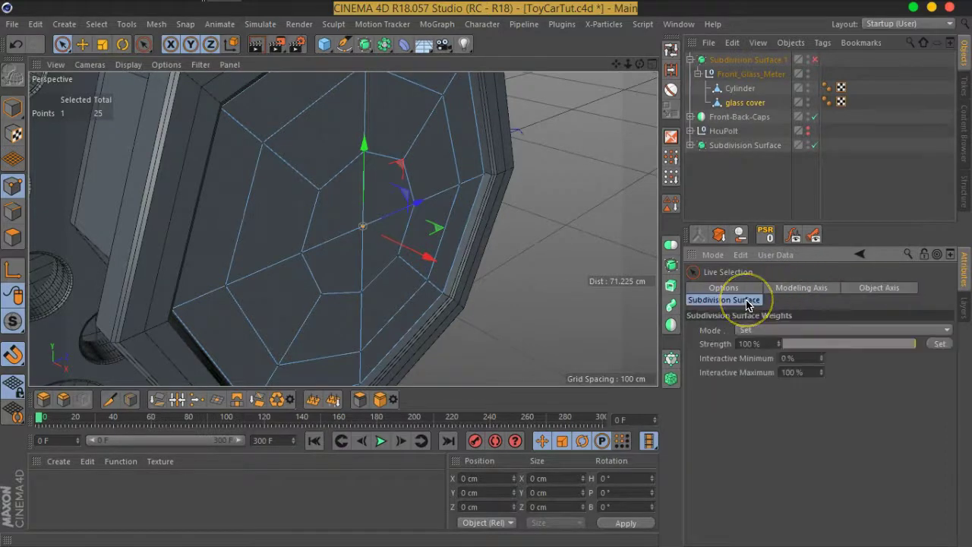
Pick a few points on the cover and set the selection Mode to Soft Selection
{"action": "left_click", "coordinate": [425, 270]}
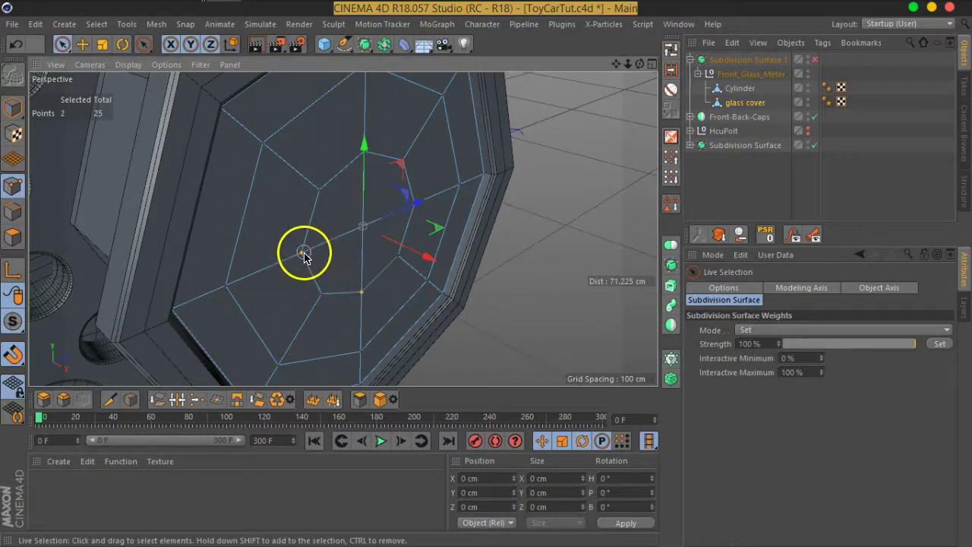
{"action": "left_click", "coordinate": [319, 296]}
{"action": "left_click", "coordinate": [728, 291]}
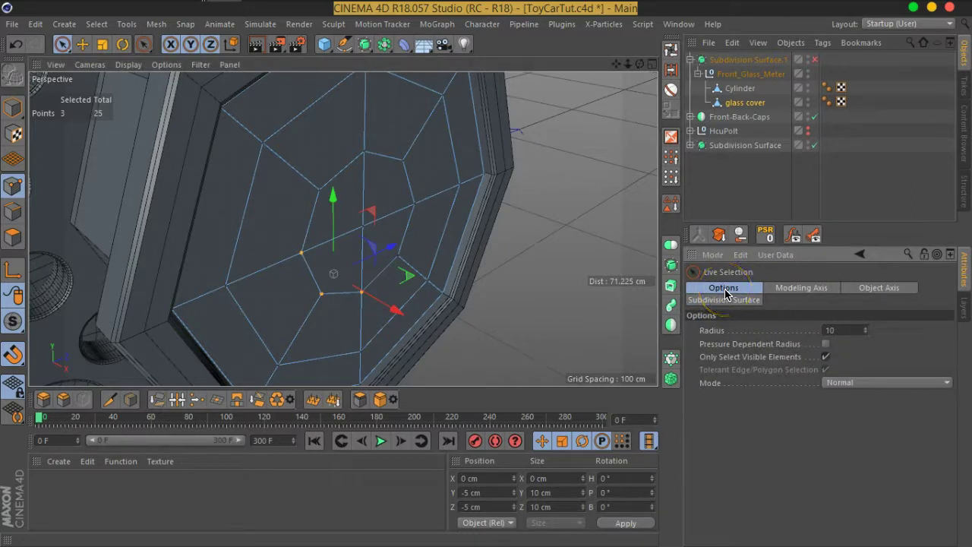
{"action": "left_click", "coordinate": [875, 386]}
{"action": "left_click", "coordinate": [868, 426]}
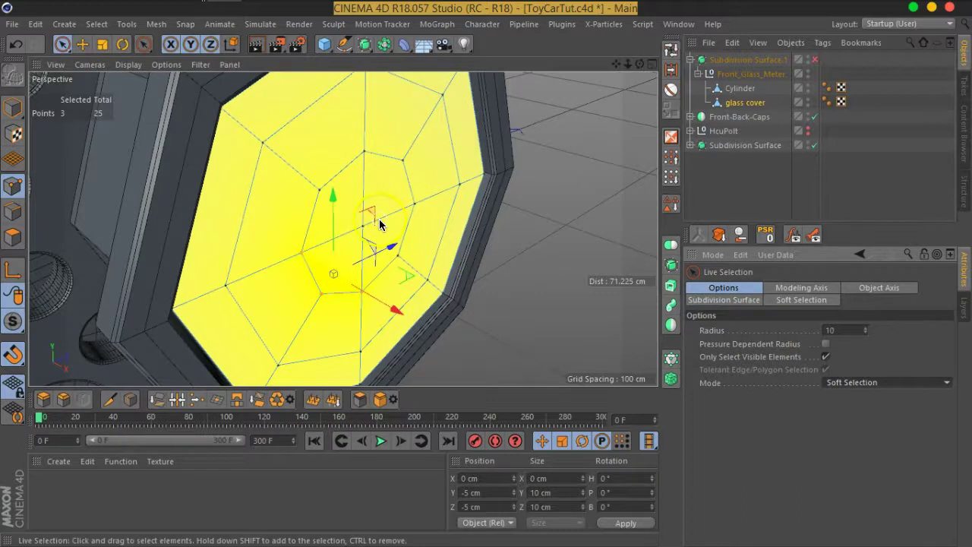
Give the centre point a Dome falloff with 38 cm radius and drag it out along X to 1.554 cm
{"action": "left_click", "coordinate": [363, 225]}
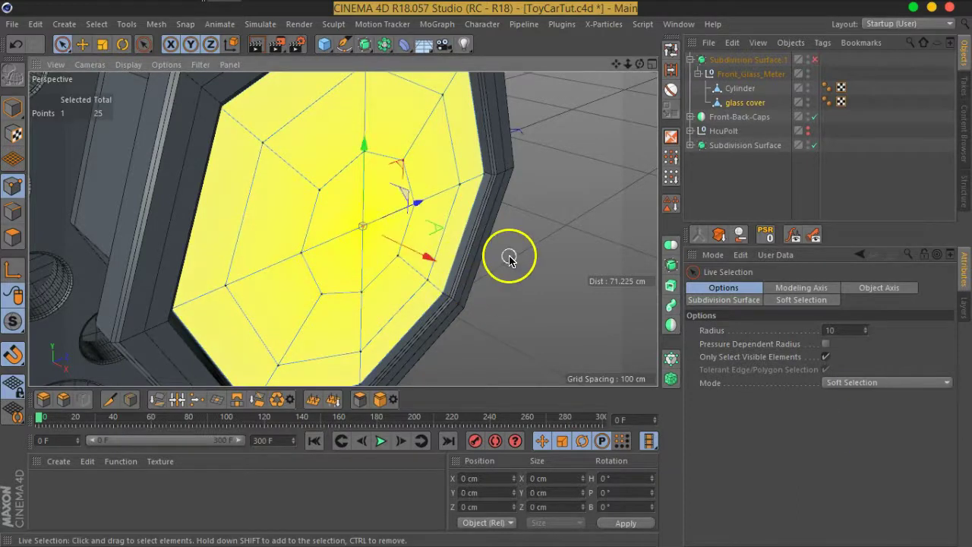
{"action": "left_click", "coordinate": [802, 301]}
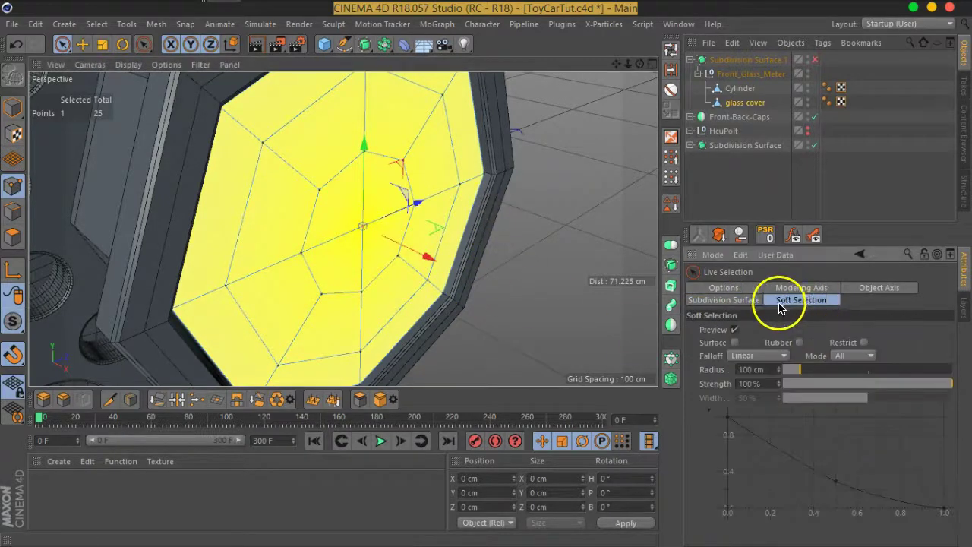
{"action": "left_click", "coordinate": [731, 357]}
{"action": "left_click", "coordinate": [757, 387]}
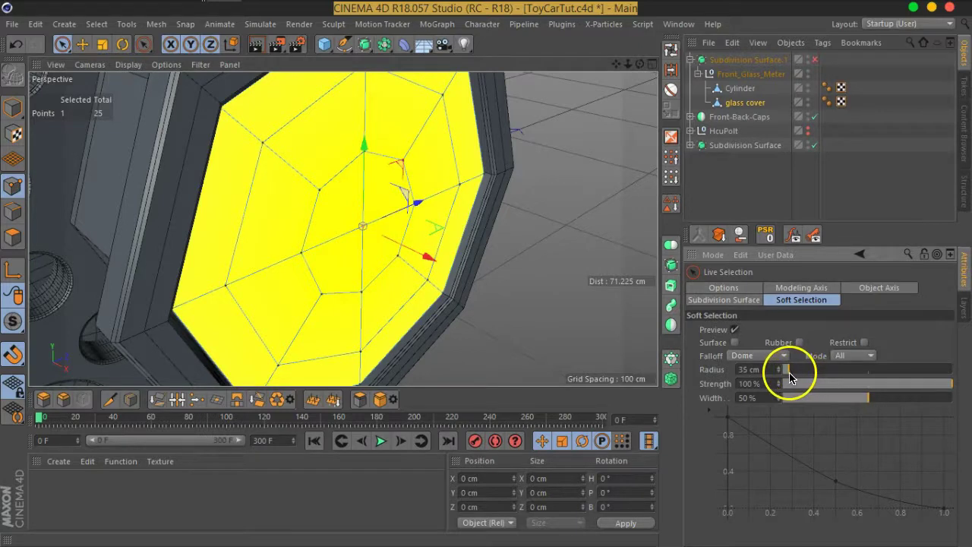
{"action": "left_click_drag", "start_coordinate": [783, 377], "coordinate": [781, 374]}
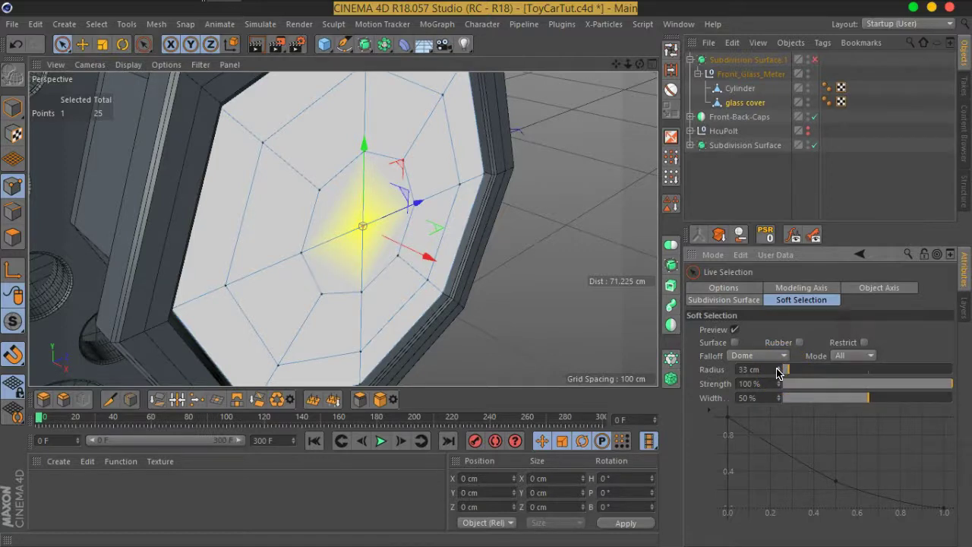
{"action": "left_click_drag", "start_coordinate": [777, 373], "coordinate": [778, 372]}
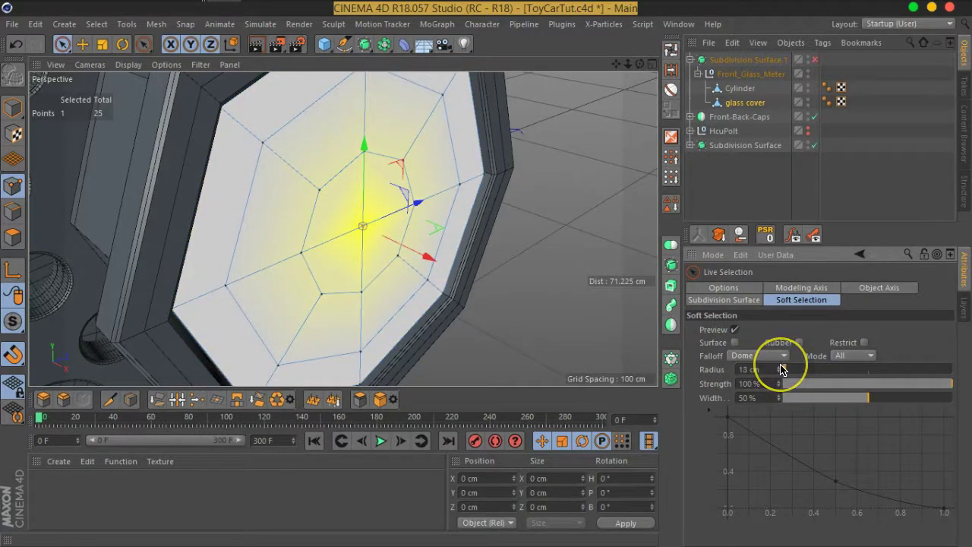
{"action": "left_click_drag", "start_coordinate": [782, 369], "coordinate": [783, 369]}
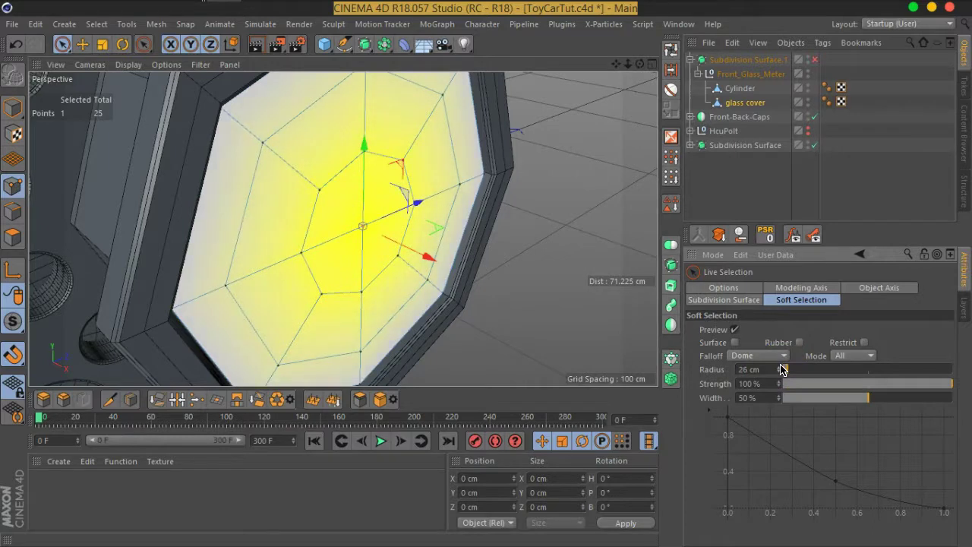
{"action": "mouse_move", "coordinate": [357, 209]}
{"action": "left_mouse_down", "text": "alt"}
{"action": "mouse_move", "coordinate": [340, 236]}
{"action": "mouse_move", "coordinate": [434, 216]}
{"action": "mouse_move", "coordinate": [465, 237]}
{"action": "mouse_move", "coordinate": [447, 235]}
{"action": "mouse_move", "coordinate": [455, 230]}
{"action": "left_mouse_up", "text": "alt"}
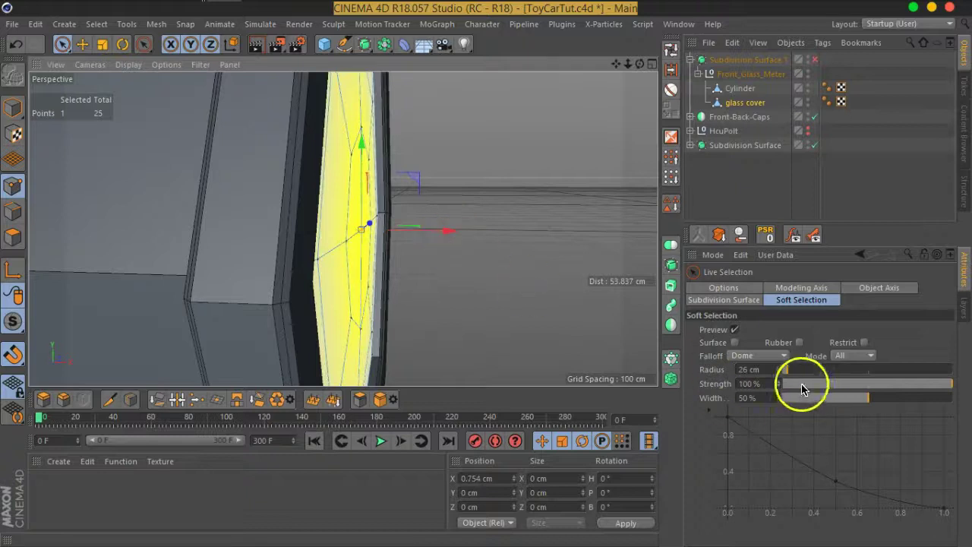
{"action": "left_click_drag", "start_coordinate": [781, 371], "coordinate": [780, 371]}
{"action": "mouse_move", "coordinate": [445, 235]}
{"action": "left_mouse_down"}
{"action": "mouse_move", "coordinate": [397, 254]}
{"action": "mouse_move", "coordinate": [145, 241]}
{"action": "mouse_move", "coordinate": [96, 223]}
{"action": "mouse_move", "coordinate": [456, 243]}
{"action": "mouse_move", "coordinate": [449, 274]}
{"action": "mouse_move", "coordinate": [456, 235]}
{"action": "mouse_move", "coordinate": [455, 251]}
{"action": "mouse_move", "coordinate": [493, 300]}
{"action": "mouse_move", "coordinate": [482, 205]}
{"action": "mouse_move", "coordinate": [486, 278]}
{"action": "mouse_move", "coordinate": [492, 227]}
{"action": "mouse_move", "coordinate": [495, 278]}
{"action": "mouse_move", "coordinate": [482, 288]}
{"action": "mouse_move", "coordinate": [495, 291]}
{"action": "mouse_move", "coordinate": [428, 261]}
{"action": "mouse_move", "coordinate": [484, 253]}
{"action": "left_mouse_up"}
{"action": "mouse_move", "coordinate": [576, 223]}
{"action": "left_mouse_down", "text": "alt"}
{"action": "mouse_move", "coordinate": [473, 284]}
{"action": "mouse_move", "coordinate": [293, 219]}
{"action": "mouse_move", "coordinate": [349, 188]}
{"action": "mouse_move", "coordinate": [471, 200]}
{"action": "mouse_move", "coordinate": [465, 235]}
{"action": "mouse_move", "coordinate": [502, 258]}
{"action": "left_mouse_up", "text": "alt"}
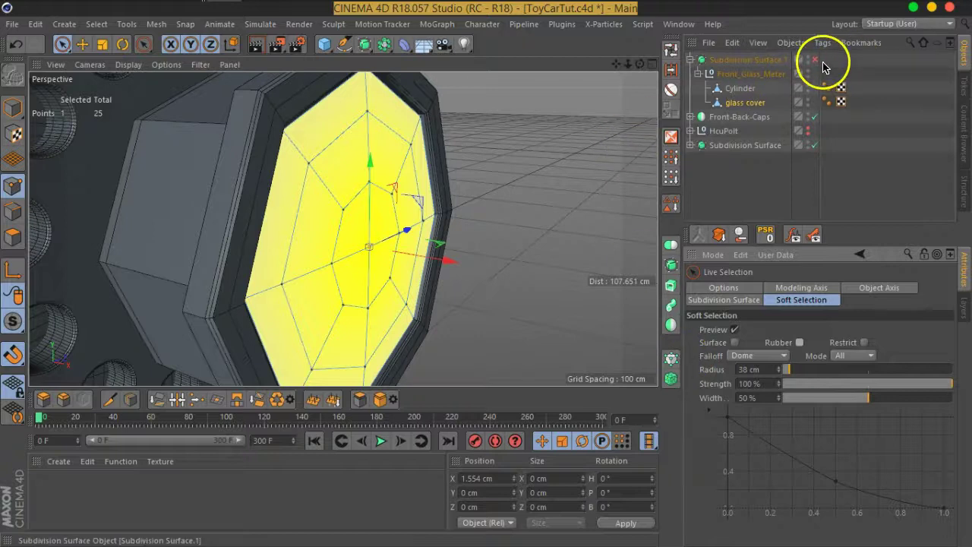
Return selection mode to Normal and select all 20 glass cover polygons
{"action": "left_click", "coordinate": [9, 245]}
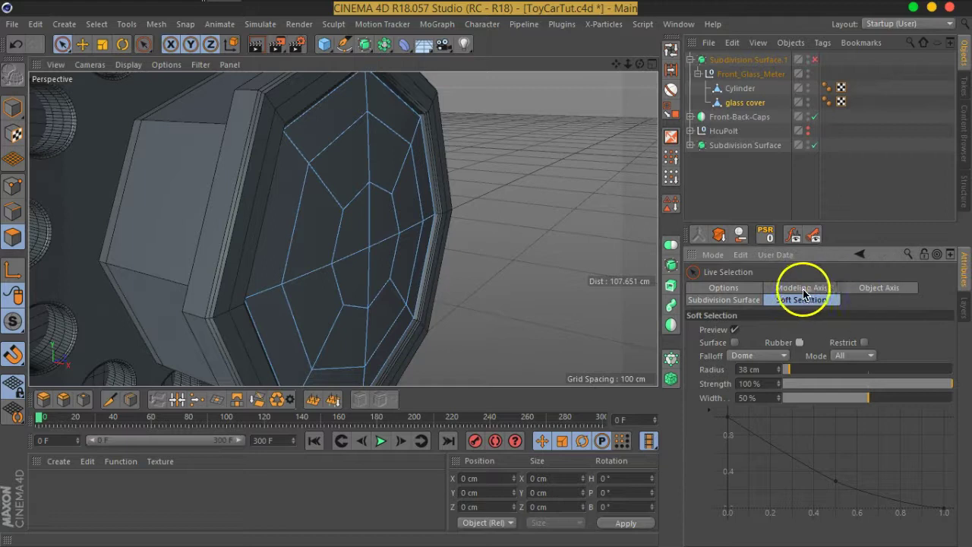
{"action": "left_click", "coordinate": [734, 287]}
{"action": "left_click", "coordinate": [862, 382]}
{"action": "left_click", "coordinate": [863, 396]}
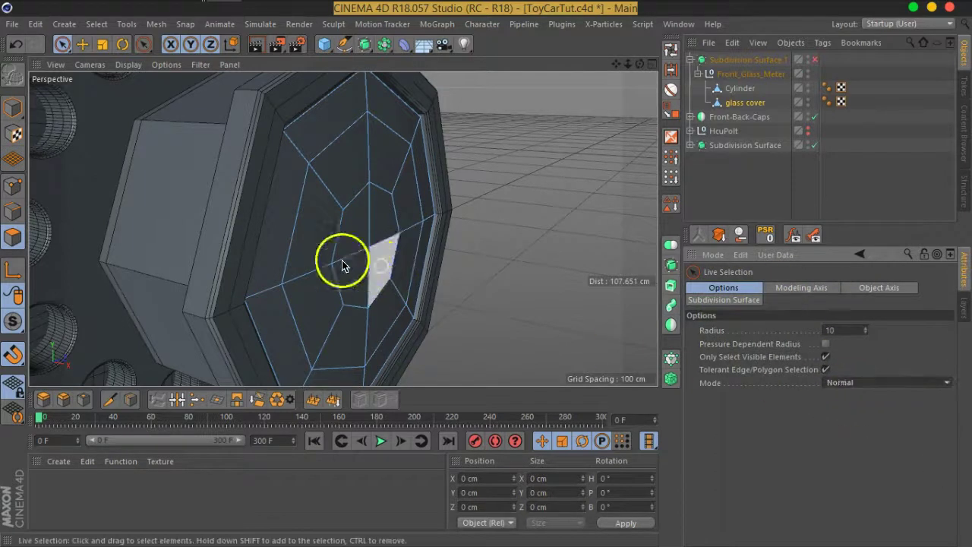
{"action": "left_click_drag", "start_coordinate": [341, 264], "coordinate": [328, 258]}
{"action": "key", "text": "ctrl+a"}
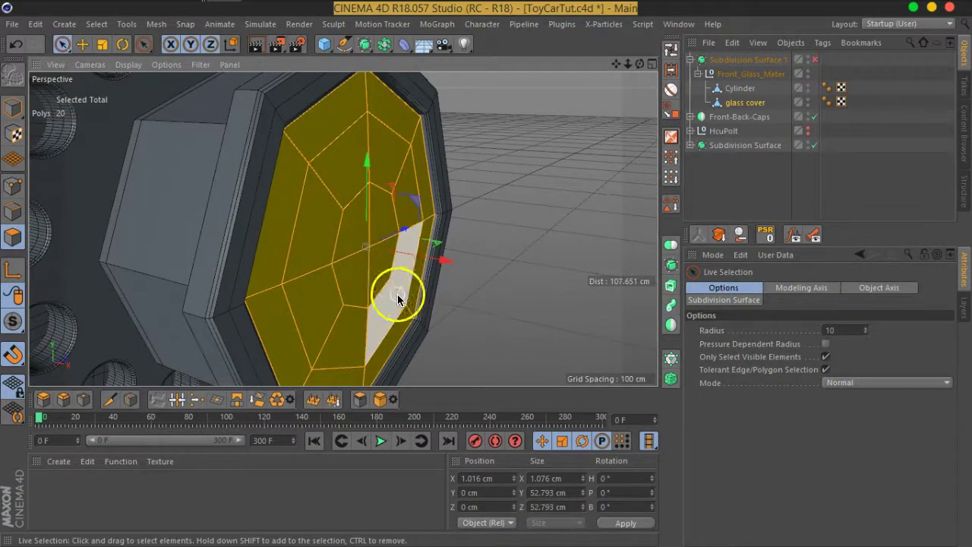
Extrude the selected polygons 0.8 cm with Create Caps enabled
{"action": "right_click", "coordinate": [363, 299]}
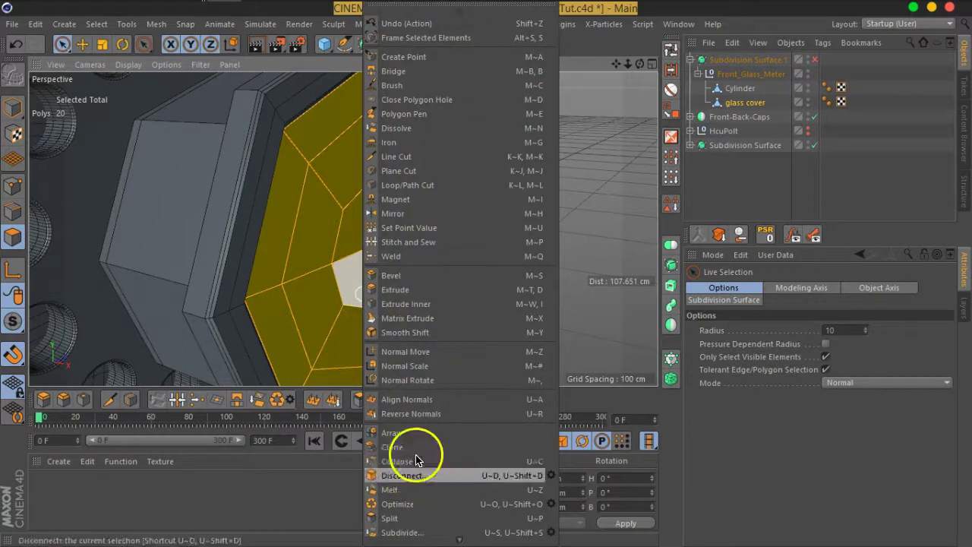
{"action": "left_click", "coordinate": [414, 291]}
{"action": "left_click", "coordinate": [875, 374]}
{"action": "mouse_move", "coordinate": [430, 217]}
{"action": "left_mouse_down", "text": "alt"}
{"action": "mouse_move", "coordinate": [458, 239]}
{"action": "mouse_move", "coordinate": [434, 189]}
{"action": "mouse_move", "coordinate": [462, 188]}
{"action": "mouse_move", "coordinate": [474, 211]}
{"action": "mouse_move", "coordinate": [395, 159]}
{"action": "mouse_move", "coordinate": [456, 176]}
{"action": "mouse_move", "coordinate": [365, 174]}
{"action": "mouse_move", "coordinate": [413, 199]}
{"action": "mouse_move", "coordinate": [448, 190]}
{"action": "left_mouse_up", "text": "alt"}
Re-enable Subdivision Surface.1 and select the Cylinder and glass cover in Model mode with Scale
{"action": "left_click", "coordinate": [815, 59]}
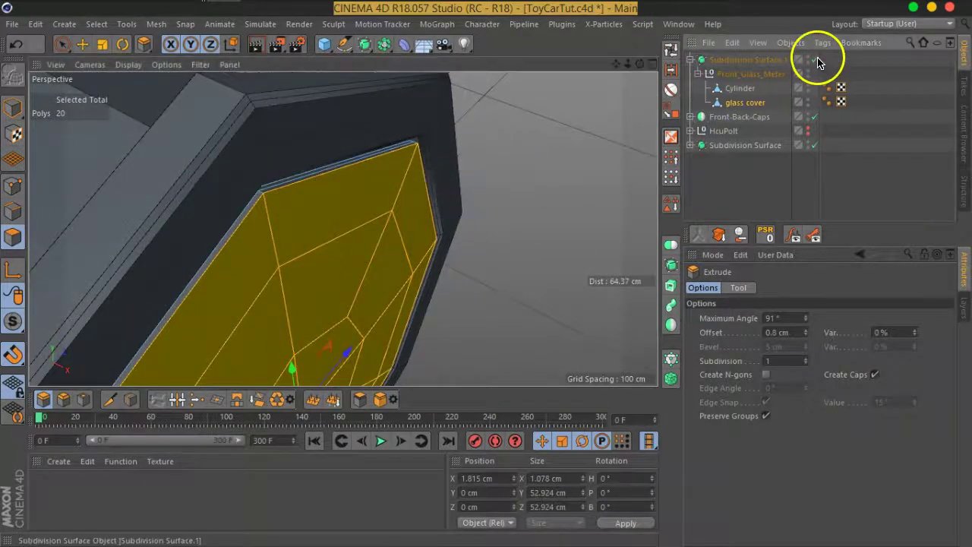
{"action": "left_click", "coordinate": [721, 183]}
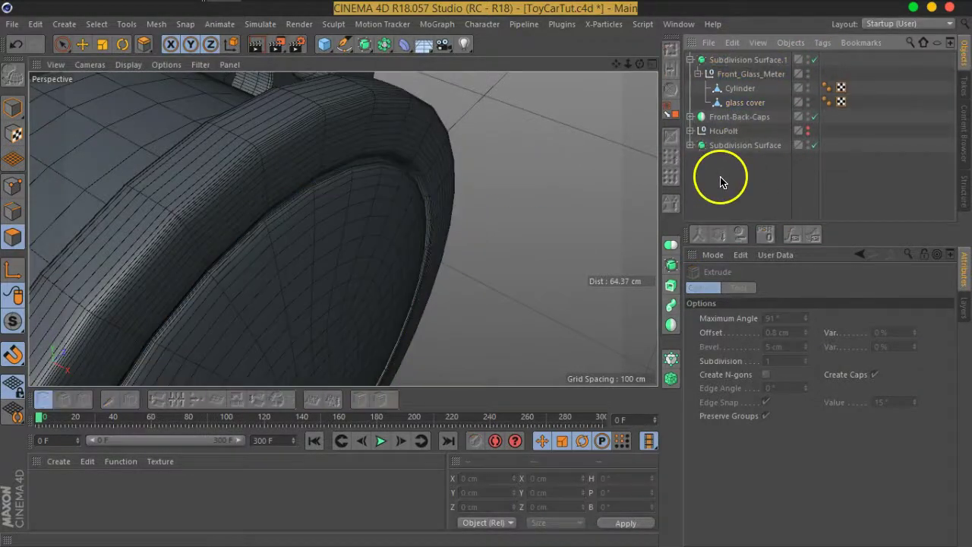
{"action": "left_click", "coordinate": [741, 89]}
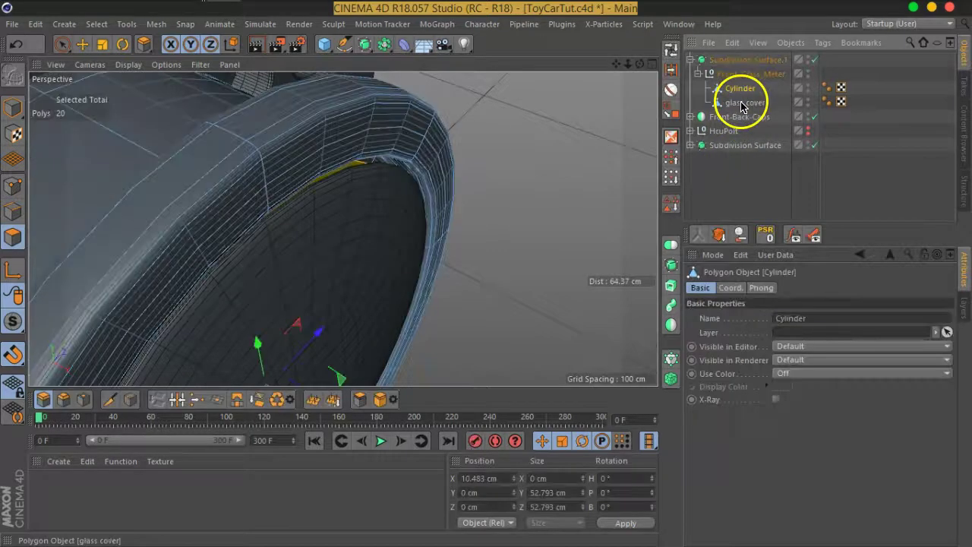
{"action": "left_click", "coordinate": [741, 101]}
{"action": "left_click", "coordinate": [96, 46]}
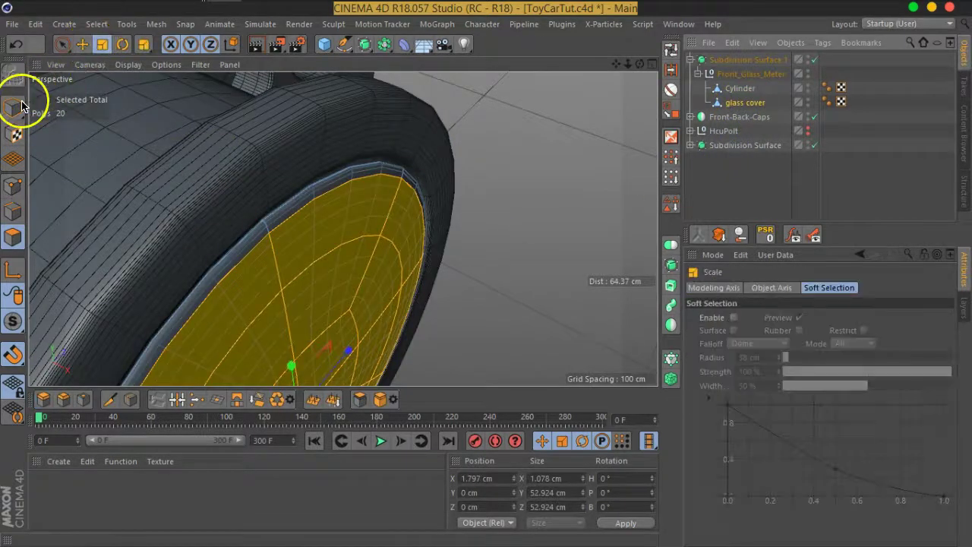
{"action": "left_click", "coordinate": [13, 107]}
Orbit around the wheel to inspect the smoothed meter, then select Subdivision Surface.1
{"action": "scroll", "coordinate": [466, 266], "scroll_direction": "up", "scroll_amount": 2}
{"action": "scroll", "coordinate": [468, 241], "scroll_direction": "up", "scroll_amount": 3}
{"action": "mouse_move", "coordinate": [468, 241]}
{"action": "left_mouse_down", "text": "alt"}
{"action": "mouse_move", "coordinate": [482, 228]}
{"action": "mouse_move", "coordinate": [508, 254]}
{"action": "mouse_move", "coordinate": [518, 191]}
{"action": "mouse_move", "coordinate": [505, 269]}
{"action": "mouse_move", "coordinate": [515, 276]}
{"action": "mouse_move", "coordinate": [529, 259]}
{"action": "left_mouse_up", "text": "alt"}
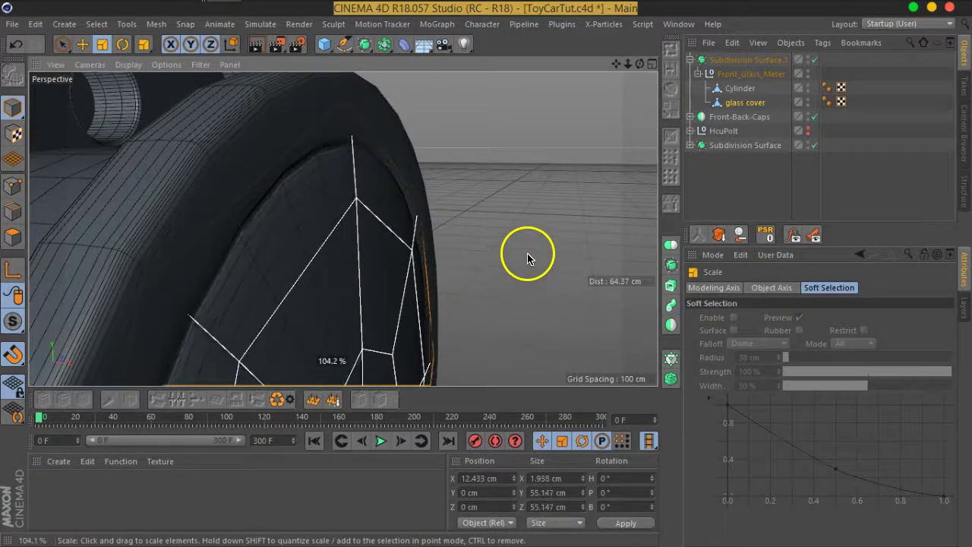
{"action": "left_click", "coordinate": [752, 183]}
{"action": "mouse_move", "coordinate": [380, 215]}
{"action": "left_mouse_down", "text": "alt"}
{"action": "mouse_move", "coordinate": [397, 276]}
{"action": "mouse_move", "coordinate": [427, 244]}
{"action": "mouse_move", "coordinate": [119, 219]}
{"action": "mouse_move", "coordinate": [434, 220]}
{"action": "mouse_move", "coordinate": [481, 241]}
{"action": "left_mouse_up", "text": "alt"}
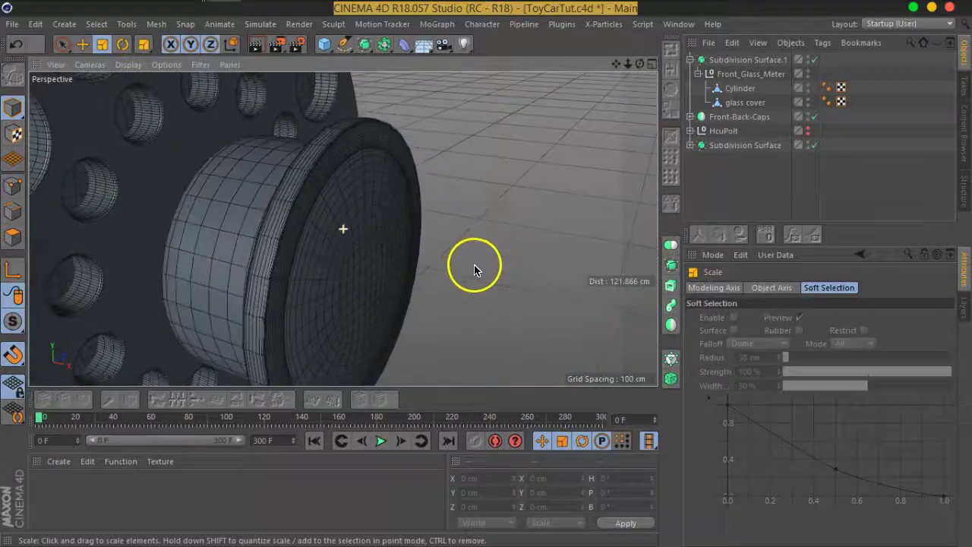
{"action": "left_click", "coordinate": [733, 61]}
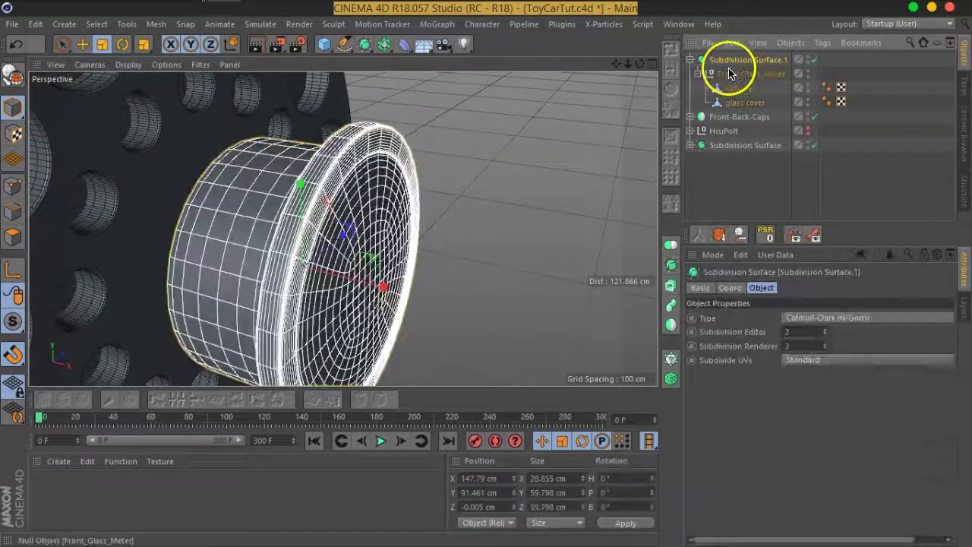
Slide Subdivision Surface.1 about 11 cm inward along X to 136.313 cm, against the hub
{"action": "left_click", "coordinate": [85, 45]}
{"action": "mouse_move", "coordinate": [289, 160]}
{"action": "left_mouse_down", "text": "alt"}
{"action": "mouse_move", "coordinate": [304, 167]}
{"action": "mouse_move", "coordinate": [265, 174]}
{"action": "mouse_move", "coordinate": [319, 206]}
{"action": "left_mouse_up", "text": "alt"}
{"action": "left_click_drag", "start_coordinate": [453, 256], "coordinate": [404, 257]}
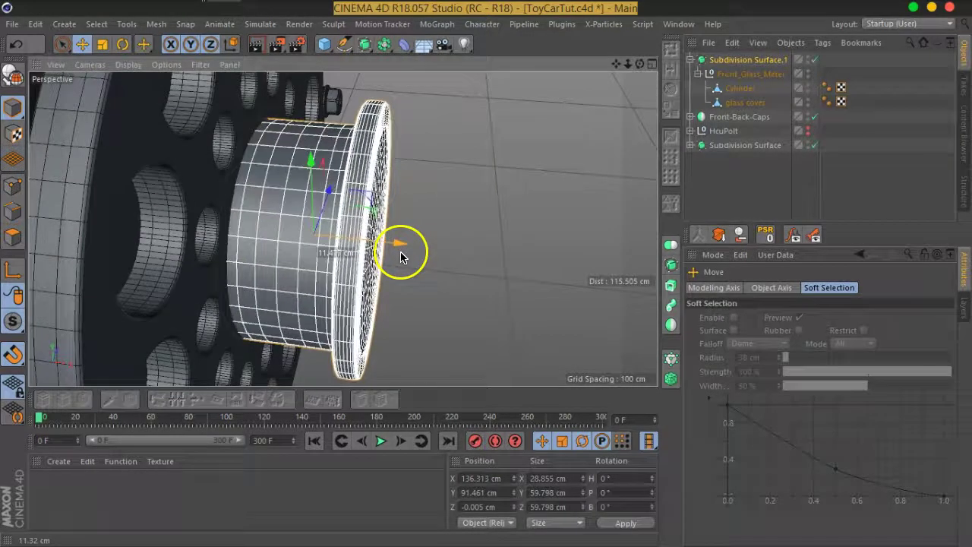
{"action": "left_click", "coordinate": [825, 191]}
Zoom out to view the whole wheel and open the viewport display menu
{"action": "mouse_move", "coordinate": [261, 246]}
{"action": "left_mouse_down", "text": "alt"}
{"action": "mouse_move", "coordinate": [435, 272]}
{"action": "mouse_move", "coordinate": [235, 221]}
{"action": "mouse_move", "coordinate": [362, 169]}
{"action": "mouse_move", "coordinate": [431, 223]}
{"action": "mouse_move", "coordinate": [326, 250]}
{"action": "mouse_move", "coordinate": [350, 268]}
{"action": "mouse_move", "coordinate": [317, 252]}
{"action": "mouse_move", "coordinate": [310, 233]}
{"action": "left_mouse_up", "text": "alt"}
{"action": "scroll", "coordinate": [310, 231], "scroll_direction": "up", "scroll_amount": 3}
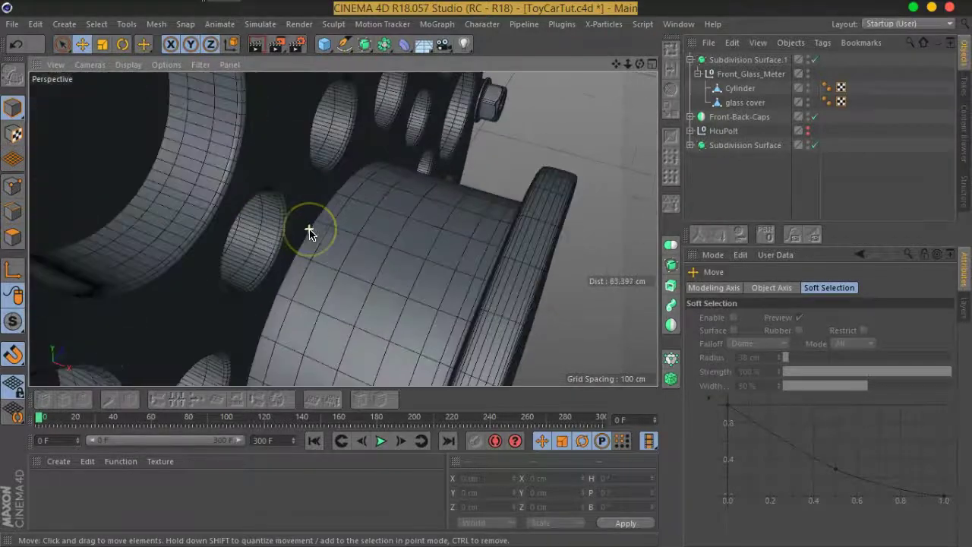
{"action": "scroll", "coordinate": [310, 229], "scroll_direction": "up", "scroll_amount": 3}
{"action": "scroll", "coordinate": [313, 216], "scroll_direction": "up", "scroll_amount": 3}
{"action": "scroll", "coordinate": [322, 212], "scroll_direction": "up", "scroll_amount": 3}
{"action": "scroll", "coordinate": [327, 213], "scroll_direction": "down", "scroll_amount": 5}
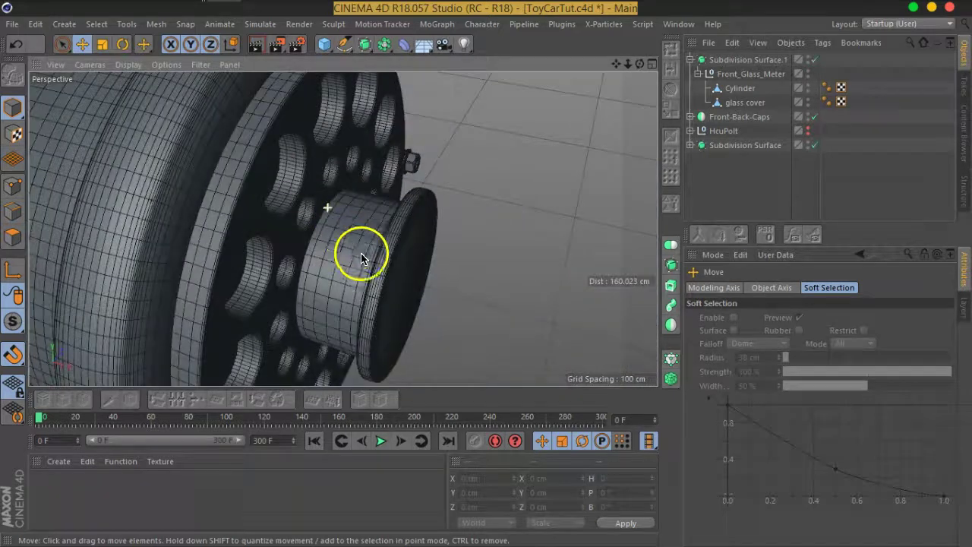
{"action": "scroll", "coordinate": [410, 269], "scroll_direction": "up", "scroll_amount": 1}
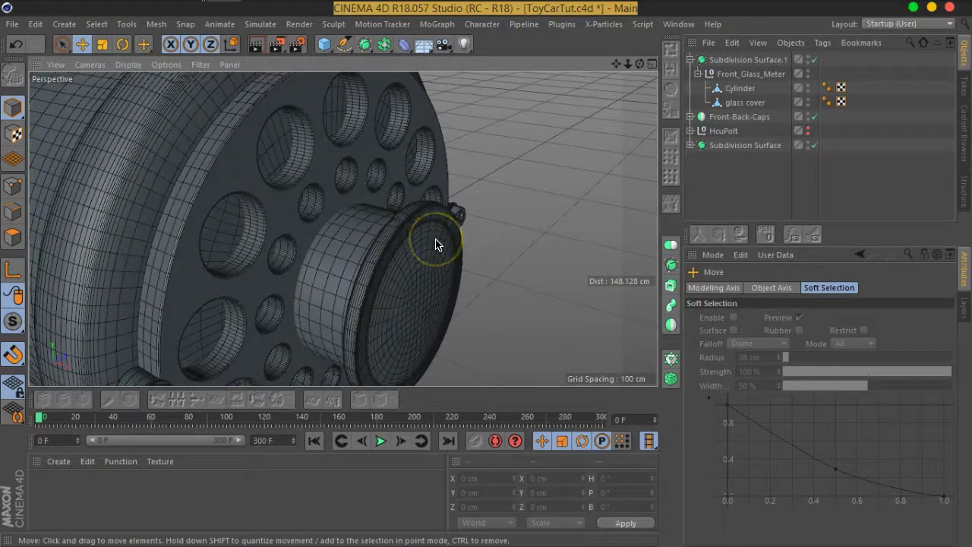
{"action": "left_click", "coordinate": [129, 64]}
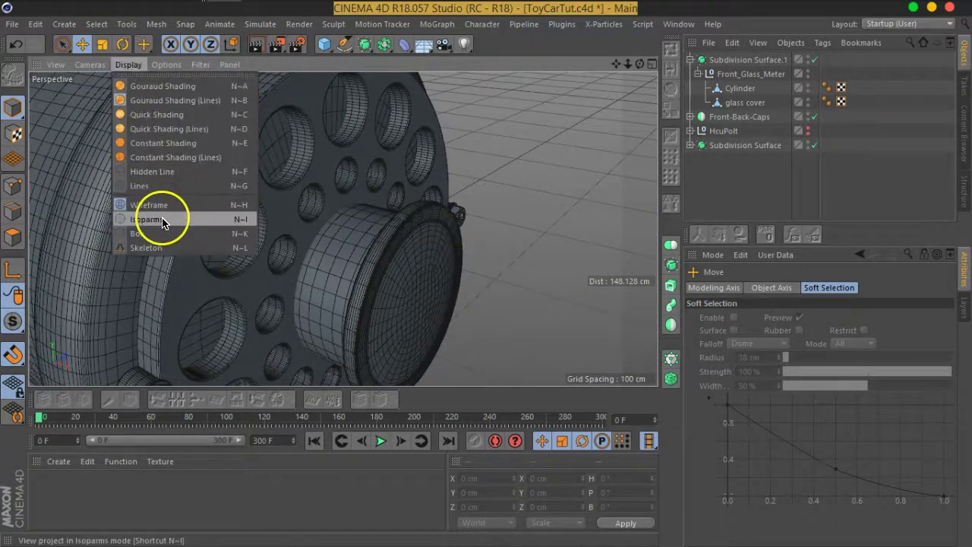
Switch the viewport display to Isoparms and check the Subdivision Surface.1 settings
{"action": "left_click", "coordinate": [170, 217]}
{"action": "mouse_move", "coordinate": [495, 278]}
{"action": "left_mouse_down", "text": "alt"}
{"action": "mouse_move", "coordinate": [243, 210]}
{"action": "mouse_move", "coordinate": [313, 163]}
{"action": "mouse_move", "coordinate": [421, 144]}
{"action": "mouse_move", "coordinate": [445, 242]}
{"action": "left_mouse_up", "text": "alt"}
{"action": "scroll", "coordinate": [391, 213], "scroll_direction": "up", "scroll_amount": 3}
{"action": "scroll", "coordinate": [391, 212], "scroll_direction": "up", "scroll_amount": 3}
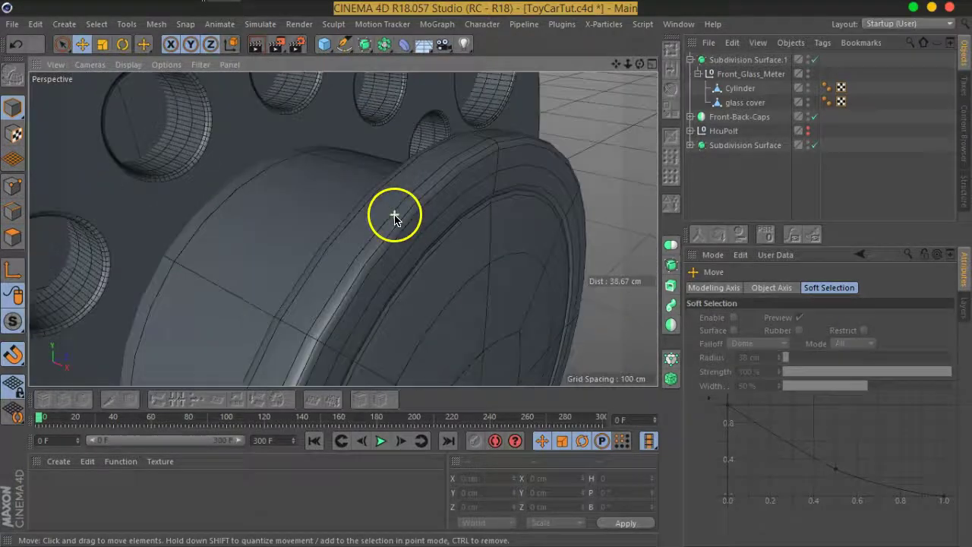
{"action": "scroll", "coordinate": [439, 200], "scroll_direction": "up", "scroll_amount": 3}
{"action": "left_click", "coordinate": [744, 59]}
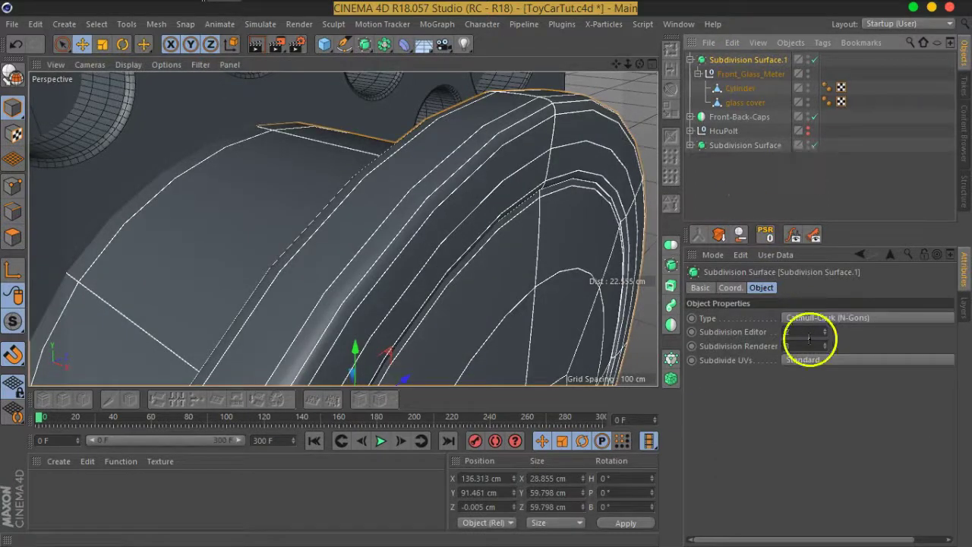
{"action": "left_click", "coordinate": [759, 177]}
{"action": "scroll", "coordinate": [417, 208], "scroll_direction": "down", "scroll_amount": 5}
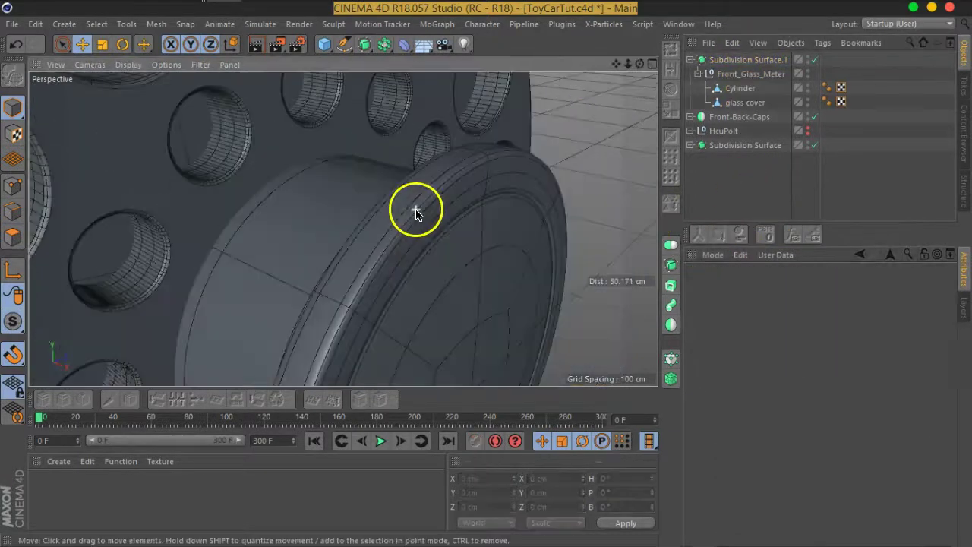
{"action": "scroll", "coordinate": [456, 258], "scroll_direction": "down", "scroll_amount": 2}
{"action": "scroll", "coordinate": [430, 256], "scroll_direction": "down", "scroll_amount": 2}
{"action": "scroll", "coordinate": [430, 251], "scroll_direction": "down", "scroll_amount": 1}
{"action": "scroll", "coordinate": [364, 233], "scroll_direction": "down", "scroll_amount": 2}
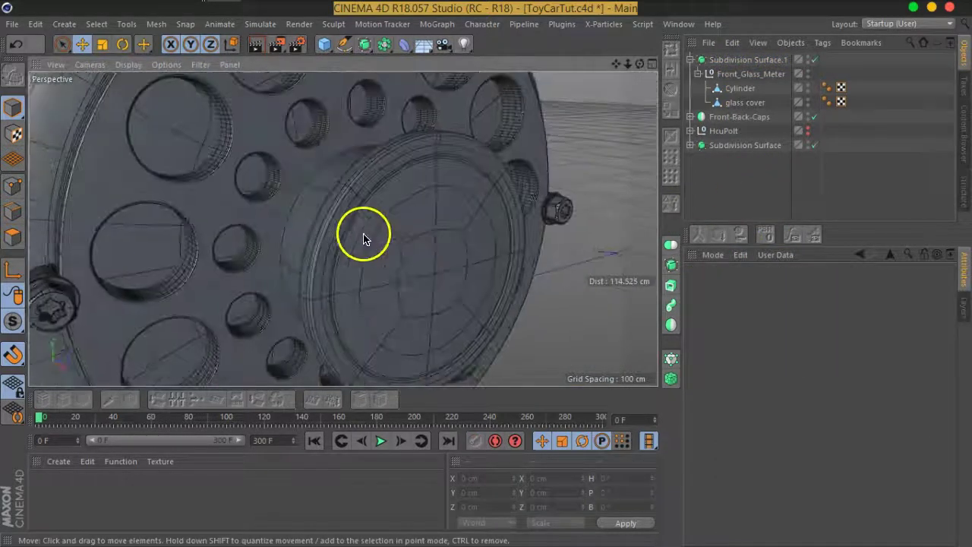
{"action": "scroll", "coordinate": [365, 258], "scroll_direction": "down", "scroll_amount": 1}
{"action": "mouse_move", "coordinate": [365, 258]}
{"action": "left_mouse_down", "text": "alt"}
{"action": "mouse_move", "coordinate": [364, 234]}
{"action": "mouse_move", "coordinate": [439, 215]}
{"action": "mouse_move", "coordinate": [442, 259]}
{"action": "left_mouse_up", "text": "alt"}
Save ToyCarTut.c4d with Ctrl+S and orbit to a close side view of the tire
{"action": "key", "text": "ctrl+s"}
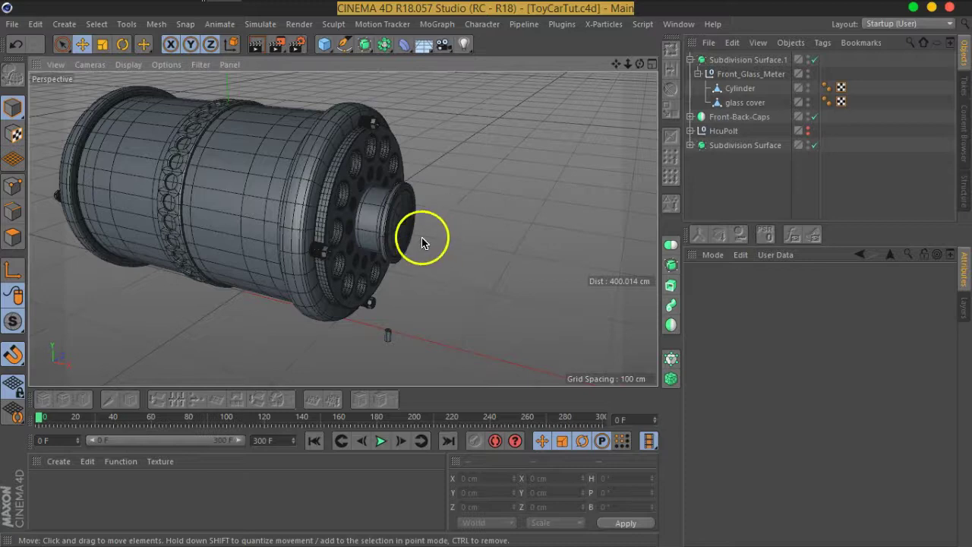
{"action": "scroll", "coordinate": [410, 234], "scroll_direction": "up", "scroll_amount": 2}
{"action": "scroll", "coordinate": [414, 201], "scroll_direction": "up", "scroll_amount": 2}
{"action": "scroll", "coordinate": [439, 213], "scroll_direction": "up", "scroll_amount": 2}
{"action": "scroll", "coordinate": [422, 224], "scroll_direction": "up", "scroll_amount": 2}
{"action": "mouse_move", "coordinate": [397, 203]}
{"action": "left_mouse_down", "text": "alt"}
{"action": "mouse_move", "coordinate": [503, 233]}
{"action": "mouse_move", "coordinate": [430, 245]}
{"action": "mouse_move", "coordinate": [281, 169]}
{"action": "mouse_move", "coordinate": [278, 197]}
{"action": "left_mouse_up", "text": "alt"}
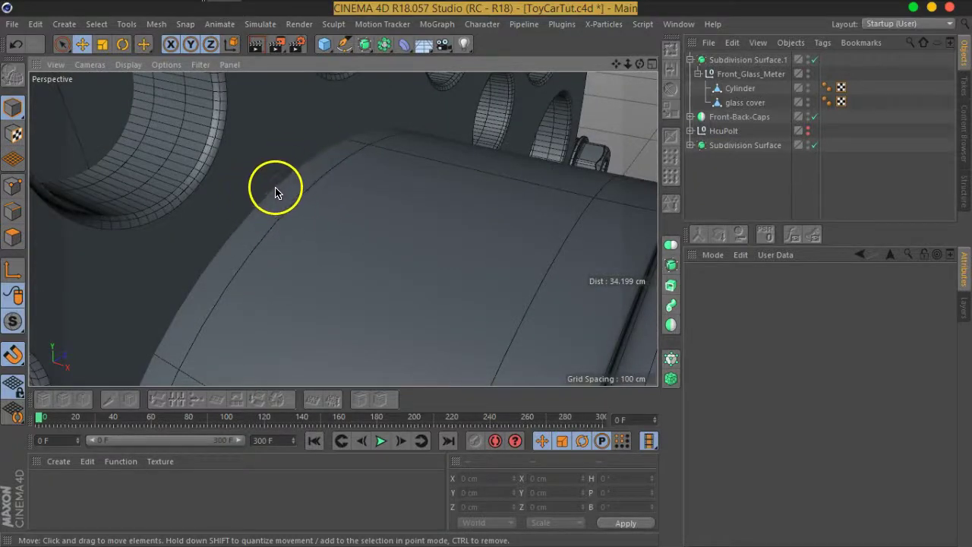
Select the glass cover and switch the viewport to Gouraud Shading (Lines)
{"action": "left_click", "coordinate": [793, 133]}
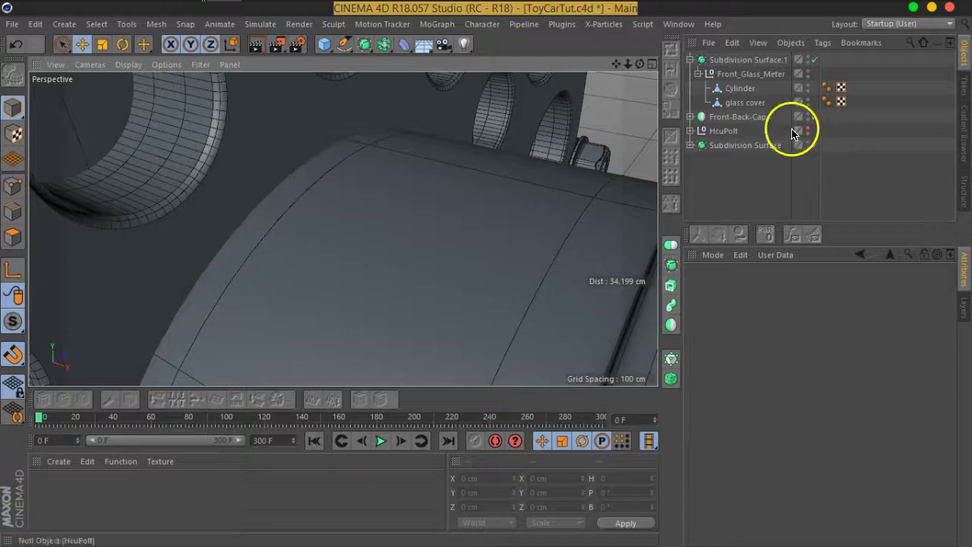
{"action": "left_click", "coordinate": [747, 102]}
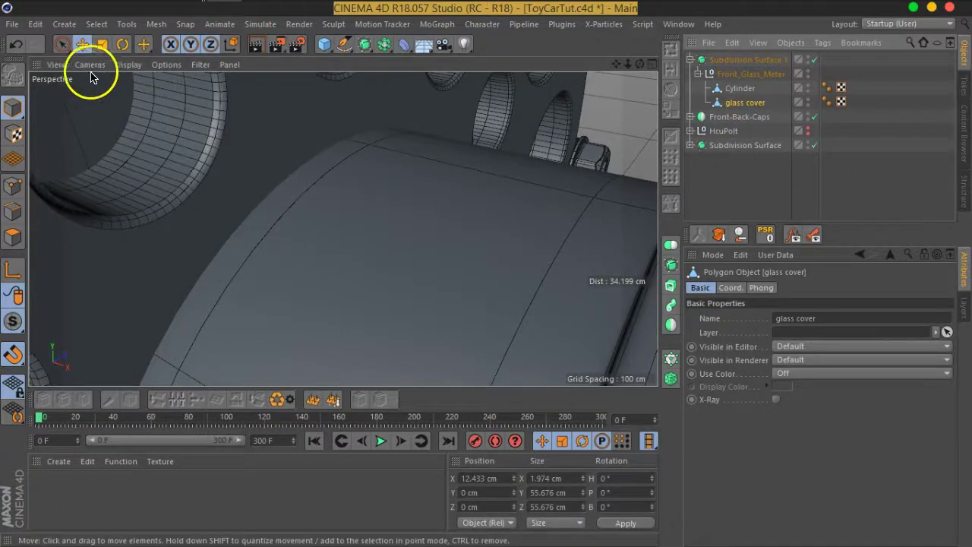
{"action": "left_click", "coordinate": [124, 66]}
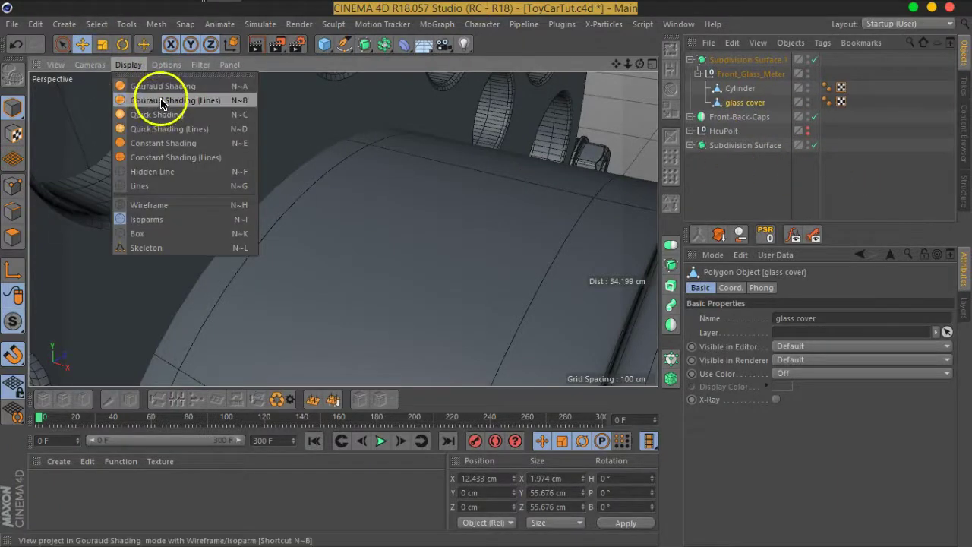
{"action": "left_click", "coordinate": [185, 204]}
{"action": "scroll", "coordinate": [358, 260], "scroll_direction": "up", "scroll_amount": 2}
{"action": "mouse_move", "coordinate": [402, 203]}
{"action": "left_mouse_down", "text": "alt"}
{"action": "mouse_move", "coordinate": [379, 185]}
{"action": "mouse_move", "coordinate": [406, 199]}
{"action": "left_mouse_up", "text": "alt"}
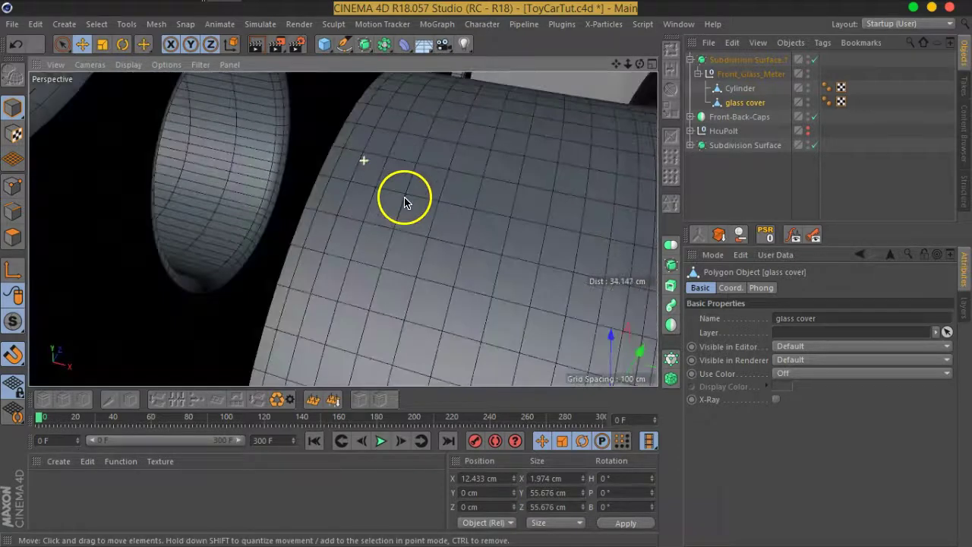
Disable Subdivision Surface.1 to expose the raw meter cage, then select the Cylinder
{"action": "left_click", "coordinate": [816, 60]}
{"action": "scroll", "coordinate": [465, 174], "scroll_direction": "down", "scroll_amount": 3}
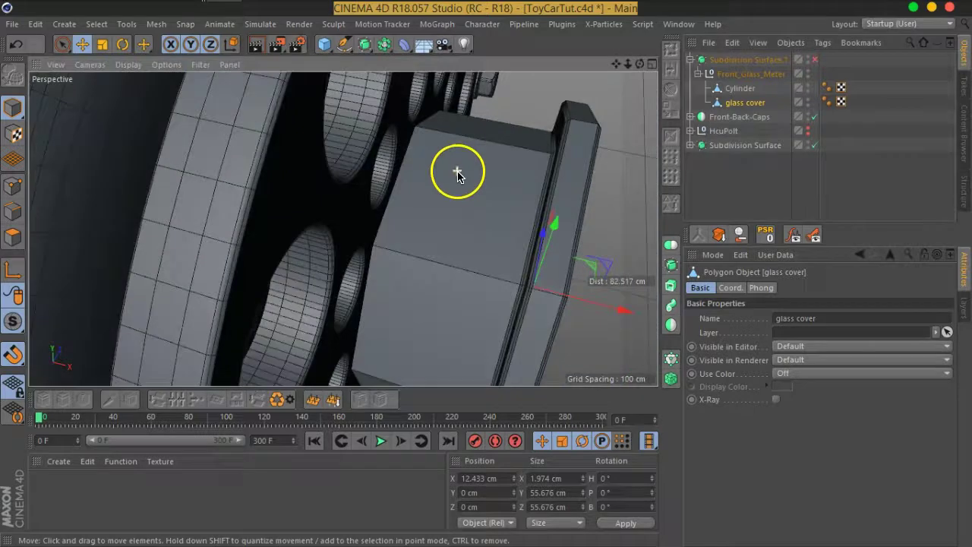
{"action": "scroll", "coordinate": [463, 183], "scroll_direction": "down", "scroll_amount": 3}
{"action": "mouse_move", "coordinate": [473, 196]}
{"action": "left_mouse_down", "text": "alt"}
{"action": "mouse_move", "coordinate": [445, 167]}
{"action": "mouse_move", "coordinate": [508, 200]}
{"action": "mouse_move", "coordinate": [514, 218]}
{"action": "mouse_move", "coordinate": [463, 214]}
{"action": "left_mouse_up", "text": "alt"}
{"action": "scroll", "coordinate": [448, 146], "scroll_direction": "up", "scroll_amount": 5}
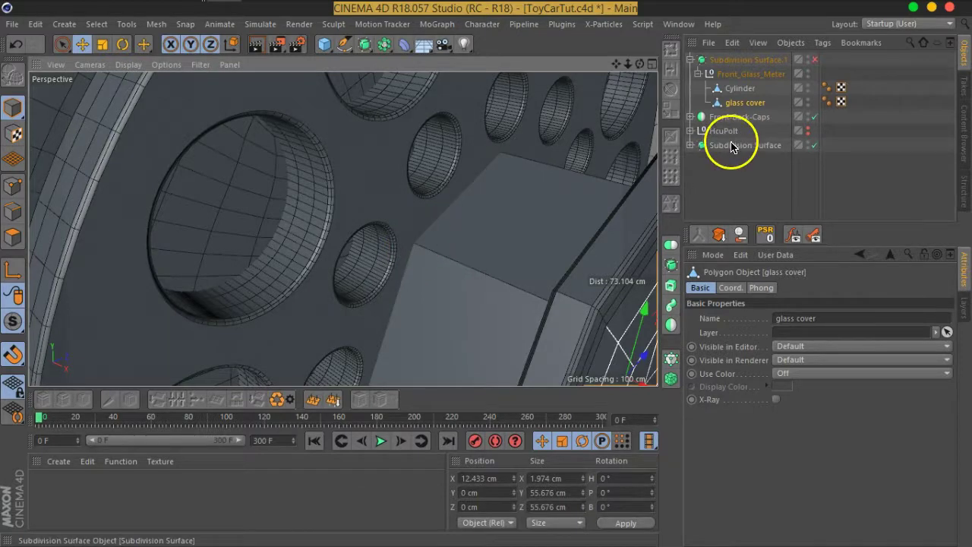
{"action": "left_click", "coordinate": [737, 88]}
{"action": "mouse_move", "coordinate": [481, 210]}
{"action": "left_mouse_down", "text": "alt"}
{"action": "mouse_move", "coordinate": [542, 228]}
{"action": "mouse_move", "coordinate": [514, 219]}
{"action": "mouse_move", "coordinate": [523, 237]}
{"action": "left_mouse_up", "text": "alt"}
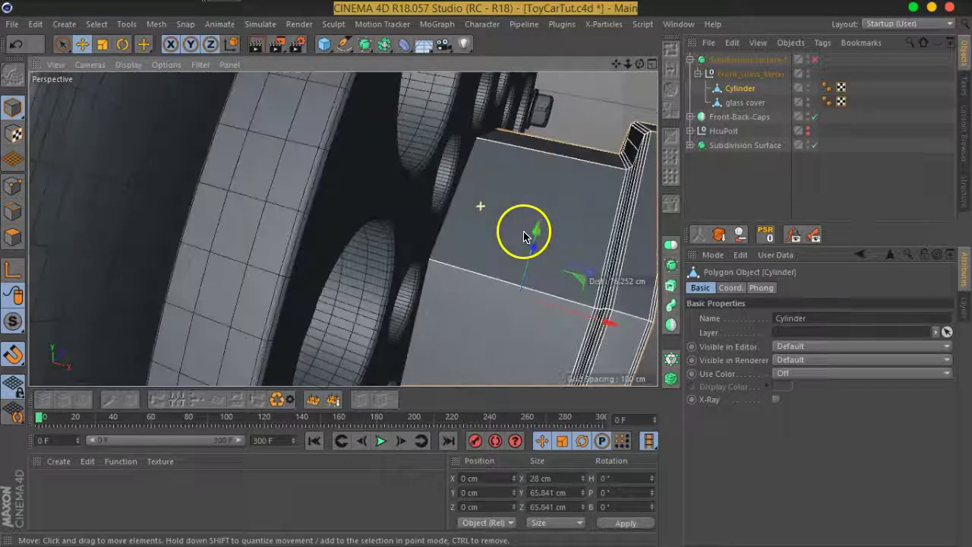
In edge mode, ring-select the 8 edges around the meter cylinder and connect them with a new loop
{"action": "right_click", "coordinate": [534, 154]}
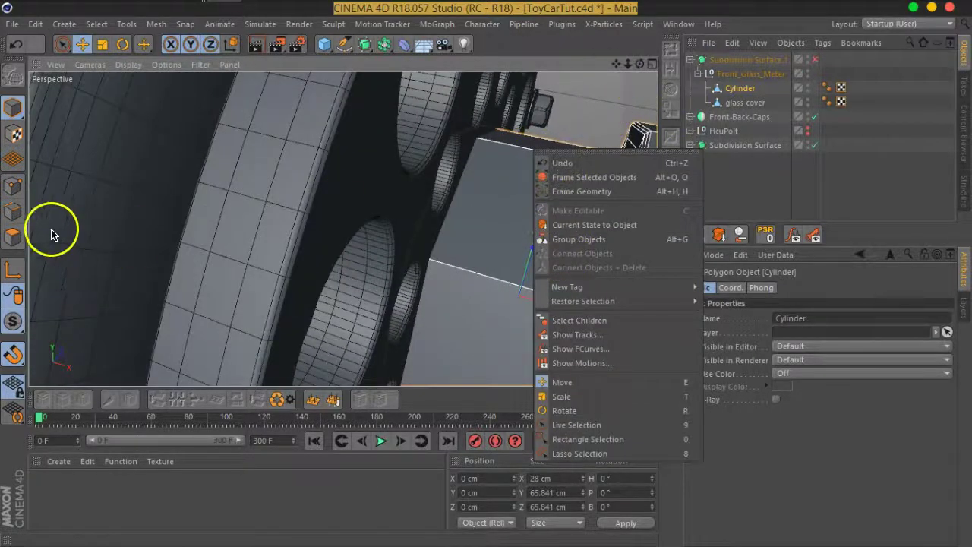
{"action": "left_click", "coordinate": [12, 211]}
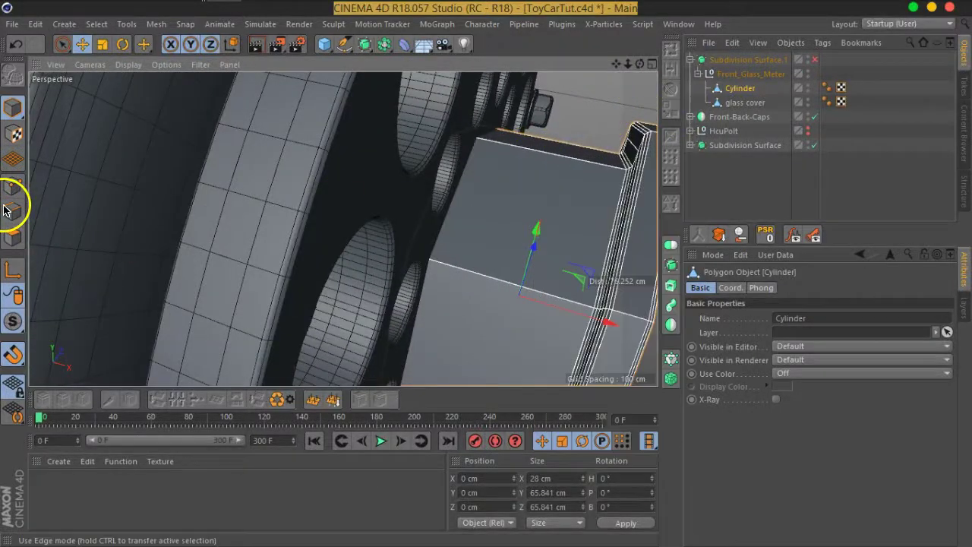
{"action": "left_click", "coordinate": [536, 163]}
{"action": "left_click", "coordinate": [671, 69]}
{"action": "mouse_move", "coordinate": [630, 130]}
{"action": "left_mouse_down"}
{"action": "mouse_move", "coordinate": [587, 247]}
{"action": "mouse_move", "coordinate": [557, 210]}
{"action": "mouse_move", "coordinate": [382, 141]}
{"action": "mouse_move", "coordinate": [562, 117]}
{"action": "mouse_move", "coordinate": [553, 210]}
{"action": "mouse_move", "coordinate": [406, 245]}
{"action": "left_mouse_up"}
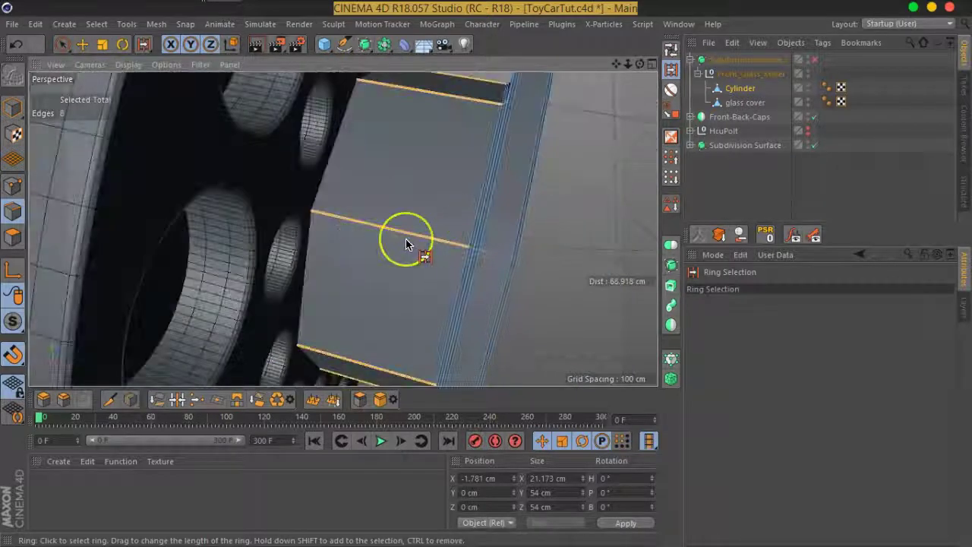
{"action": "right_click", "coordinate": [406, 245]}
{"action": "left_click", "coordinate": [448, 391]}
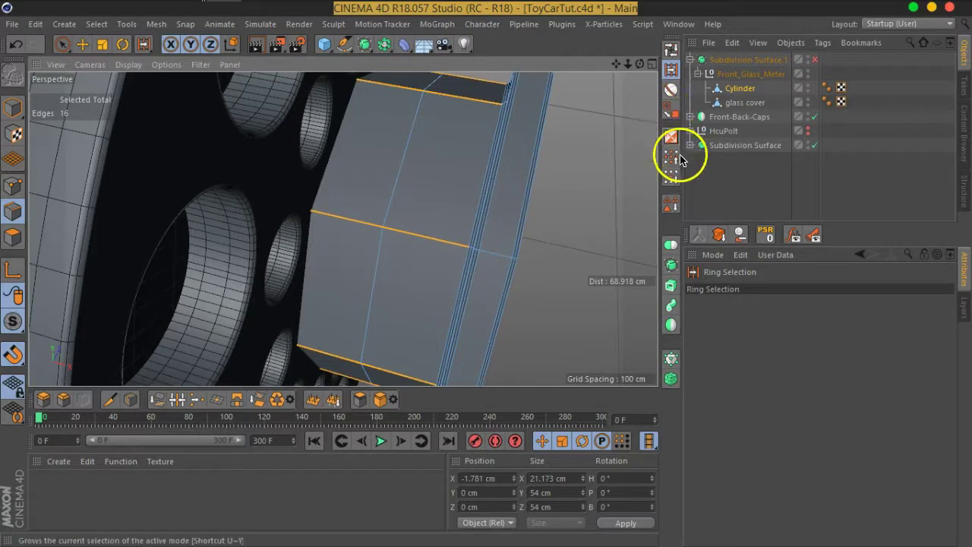
Loop-select the newly added edge loop and bring up the Mesh > Commands list
{"action": "left_click", "coordinate": [671, 48]}
{"action": "left_click", "coordinate": [401, 162]}
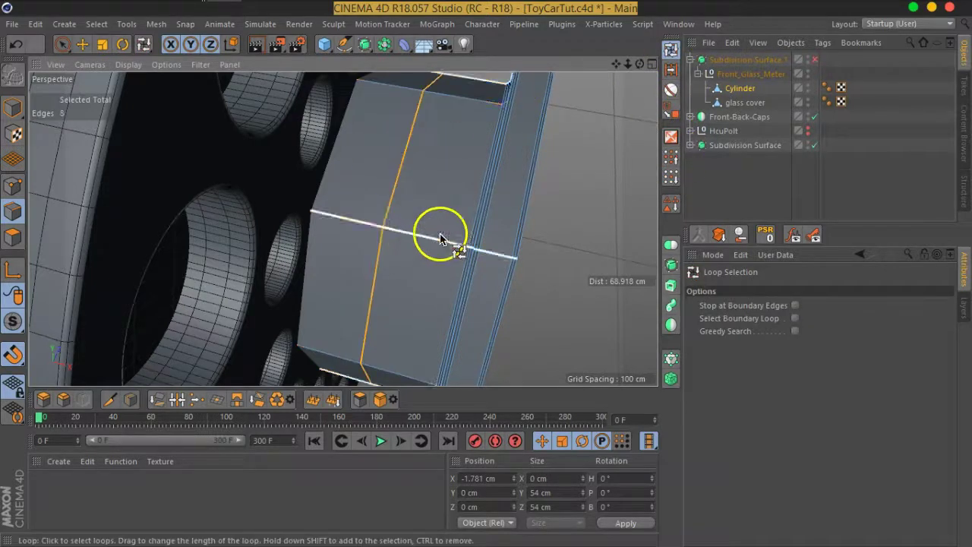
{"action": "left_click_drag", "start_coordinate": [440, 235], "coordinate": [477, 214], "text": "alt"}
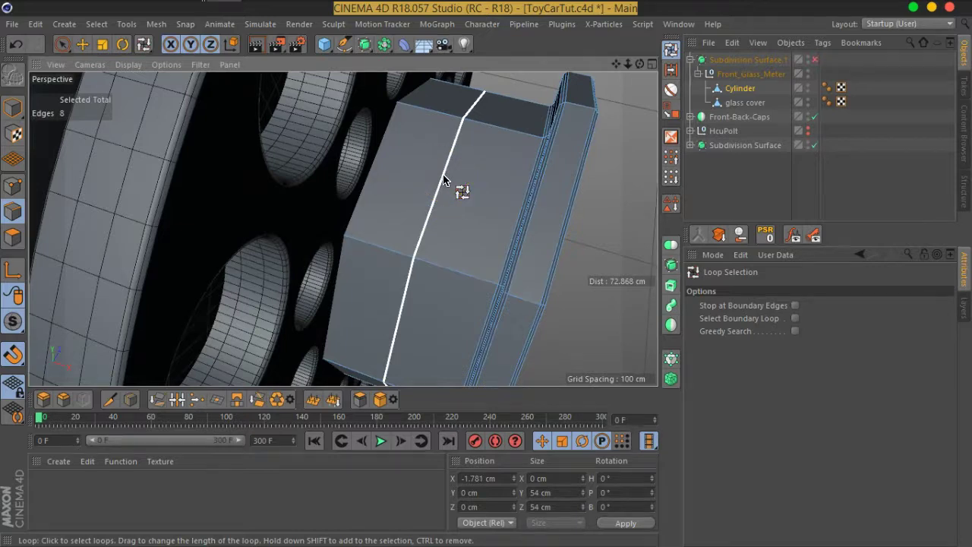
{"action": "left_click", "coordinate": [158, 25]}
{"action": "mouse_move", "coordinate": [172, 60]}
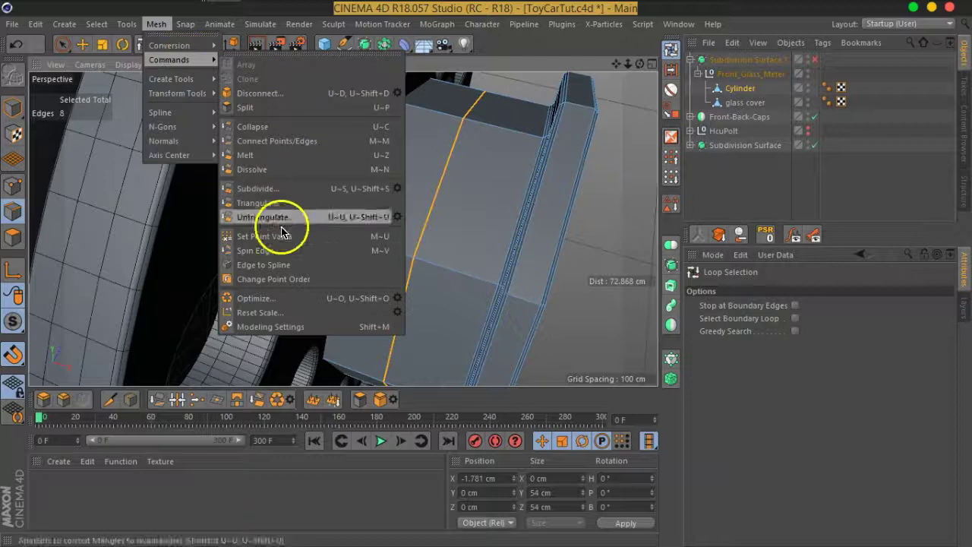
Convert the edge loop with Edge to Spline and move Cylinder.Spline to the top level
{"action": "left_click", "coordinate": [275, 265]}
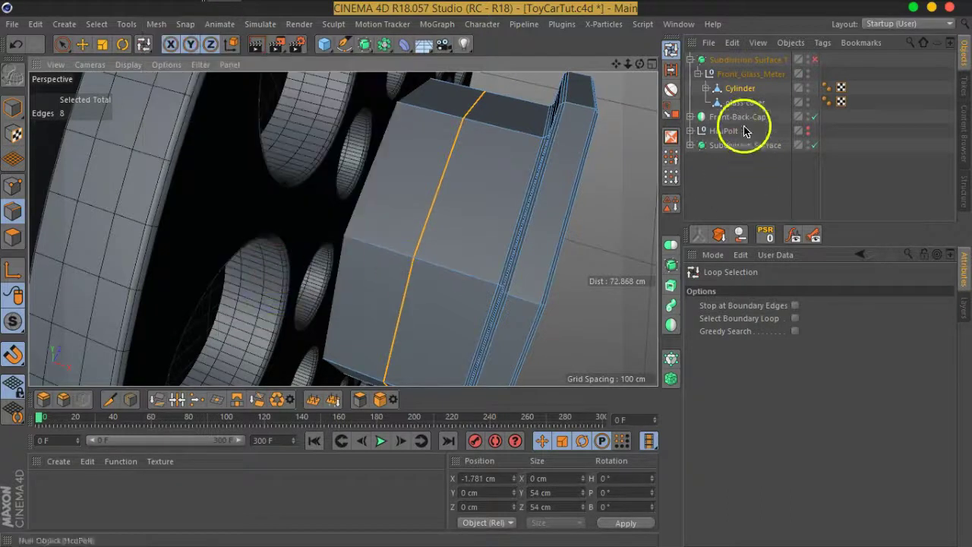
{"action": "left_click", "coordinate": [716, 88]}
{"action": "left_click_drag", "start_coordinate": [738, 103], "coordinate": [734, 182]}
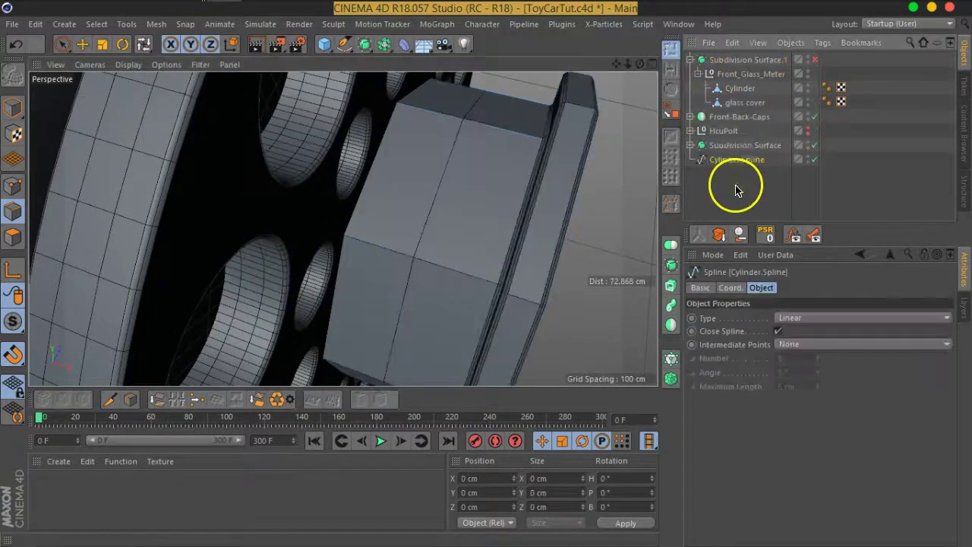
Dissolve the selected edge loop on the Cylinder mesh
{"action": "left_click", "coordinate": [742, 91]}
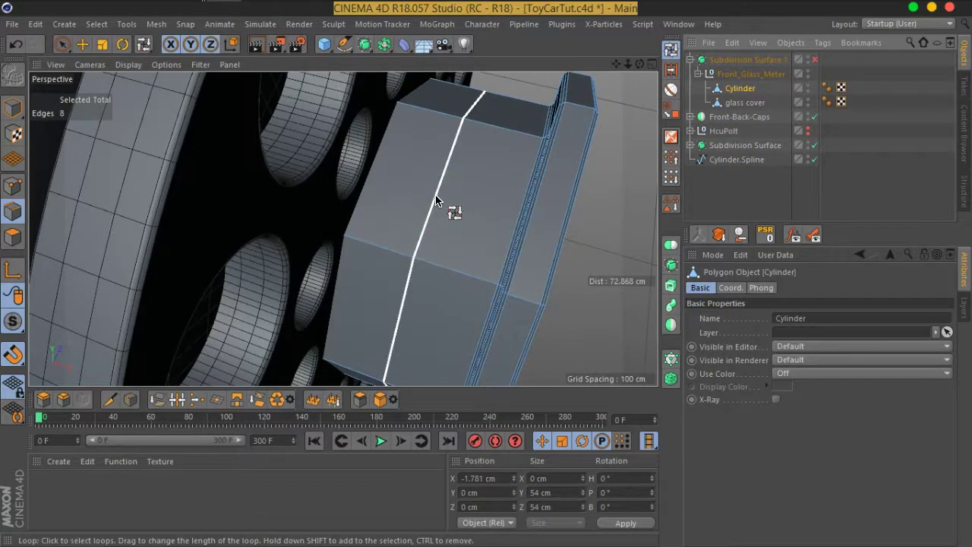
{"action": "right_click", "coordinate": [450, 156]}
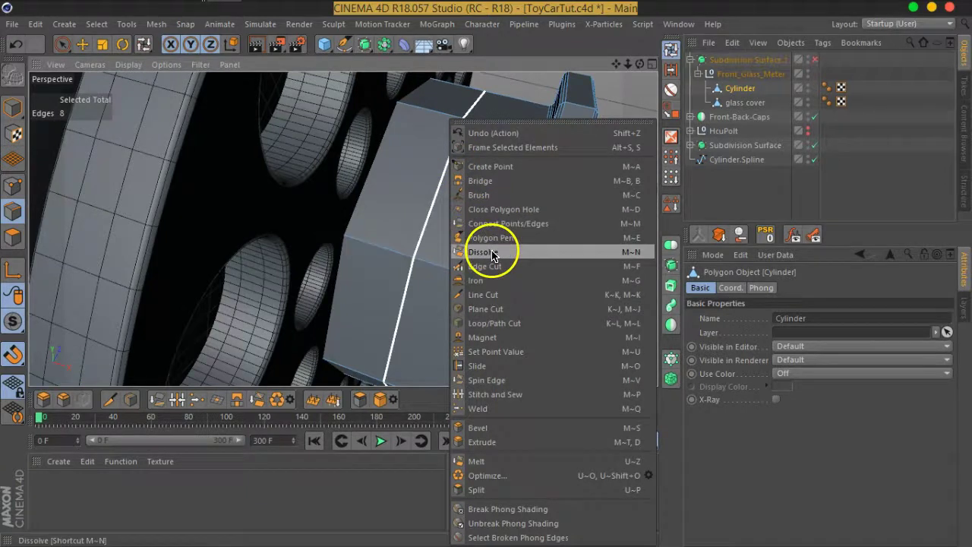
{"action": "left_click", "coordinate": [493, 256]}
{"action": "mouse_move", "coordinate": [506, 223]}
{"action": "left_mouse_down", "text": "alt"}
{"action": "mouse_move", "coordinate": [452, 212]}
{"action": "mouse_move", "coordinate": [478, 184]}
{"action": "mouse_move", "coordinate": [517, 199]}
{"action": "left_mouse_up", "text": "alt"}
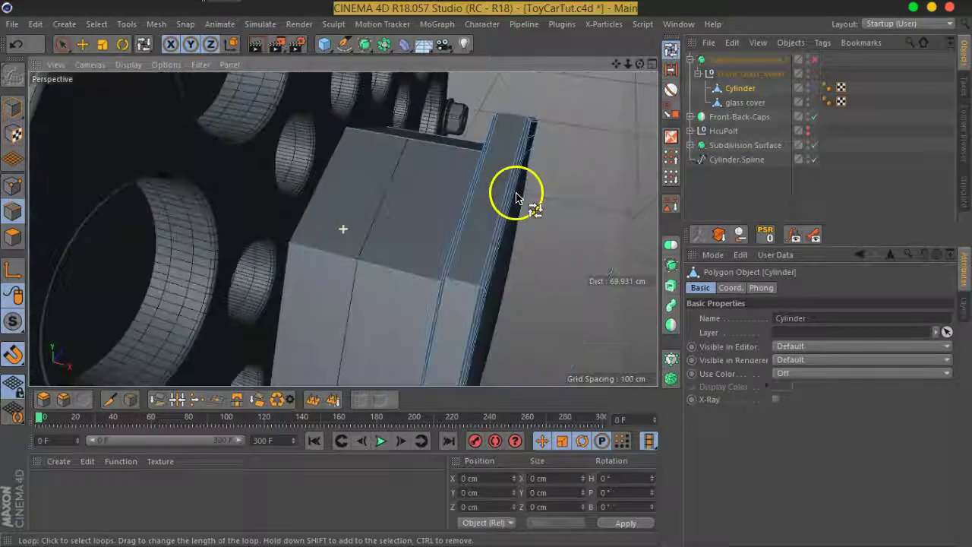
Select Cylinder.Spline in object mode with the Move tool and re-enable Subdivision Surface.1
{"action": "left_click", "coordinate": [730, 161]}
{"action": "left_click_drag", "start_coordinate": [521, 232], "coordinate": [537, 194], "text": "alt"}
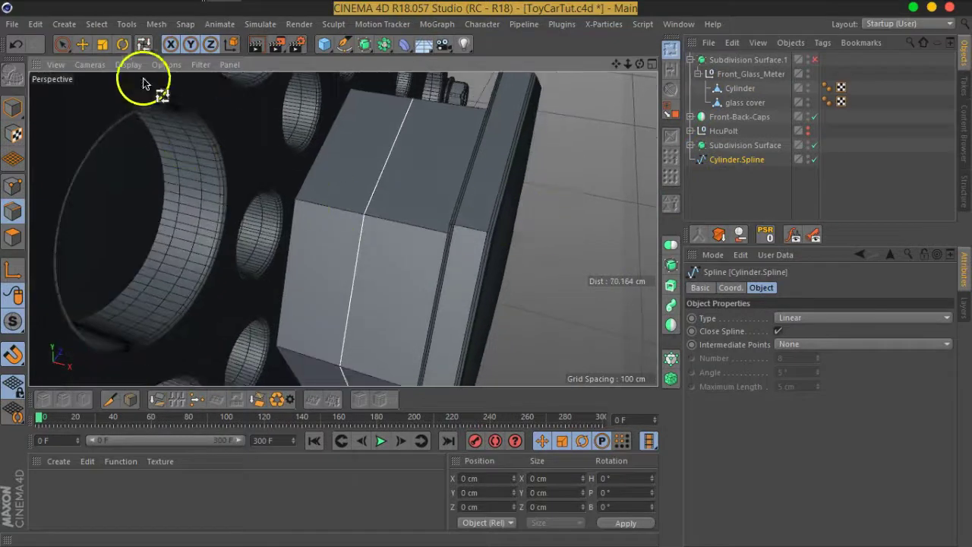
{"action": "left_click", "coordinate": [84, 44]}
{"action": "left_click", "coordinate": [14, 107]}
{"action": "mouse_move", "coordinate": [329, 168]}
{"action": "left_mouse_down", "text": "alt"}
{"action": "mouse_move", "coordinate": [554, 220]}
{"action": "mouse_move", "coordinate": [508, 224]}
{"action": "left_mouse_up", "text": "alt"}
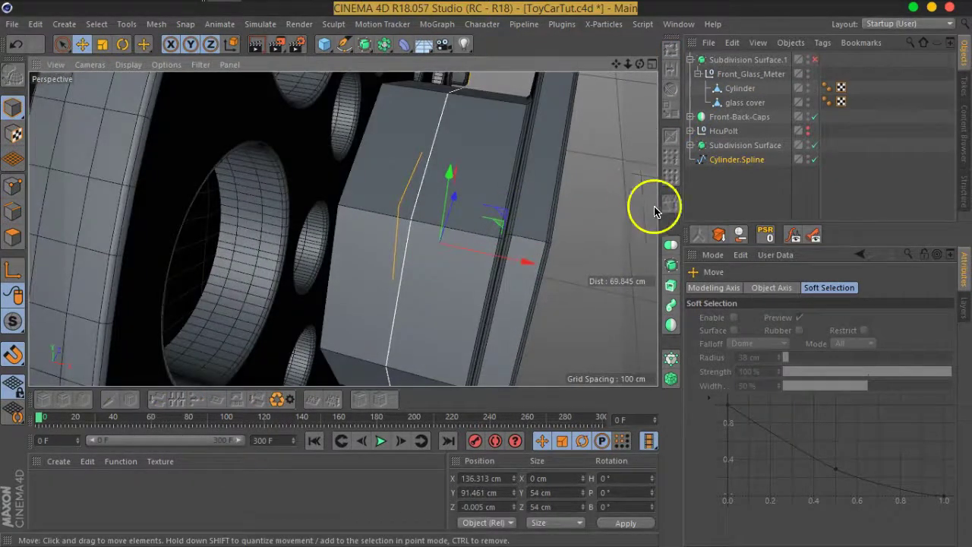
{"action": "left_click", "coordinate": [816, 59]}
{"action": "scroll", "coordinate": [452, 250], "scroll_direction": "up", "scroll_amount": 2}
{"action": "mouse_move", "coordinate": [452, 249]}
{"action": "left_mouse_down", "text": "alt"}
{"action": "mouse_move", "coordinate": [451, 187]}
{"action": "mouse_move", "coordinate": [473, 162]}
{"action": "mouse_move", "coordinate": [473, 196]}
{"action": "mouse_move", "coordinate": [515, 264]}
{"action": "mouse_move", "coordinate": [481, 226]}
{"action": "mouse_move", "coordinate": [490, 210]}
{"action": "mouse_move", "coordinate": [438, 217]}
{"action": "left_mouse_up", "text": "alt"}
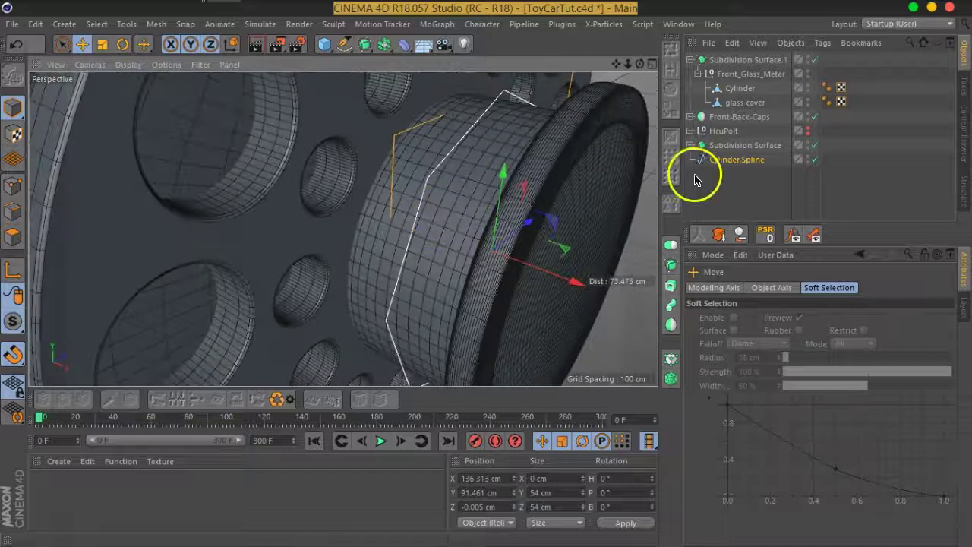
Select Cylinder.Spline, try the Cubic type, then keep its type as Linear
{"action": "left_click", "coordinate": [729, 161]}
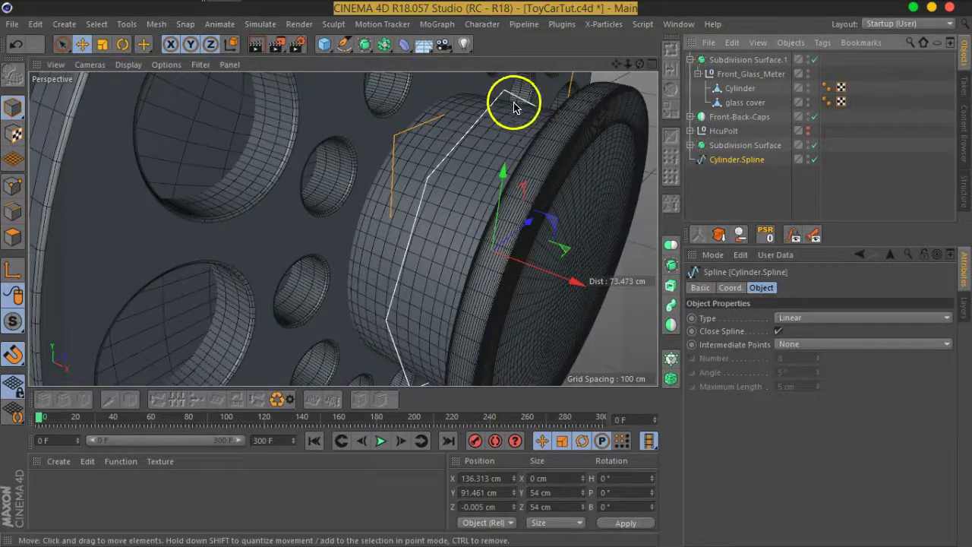
{"action": "left_click", "coordinate": [811, 317]}
{"action": "left_click", "coordinate": [807, 353]}
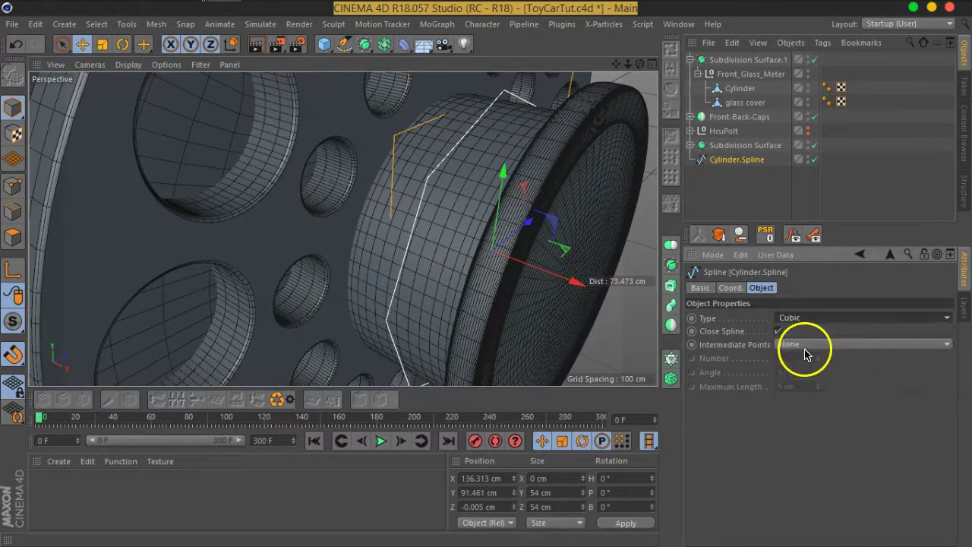
{"action": "left_click", "coordinate": [807, 322]}
{"action": "left_click", "coordinate": [807, 330]}
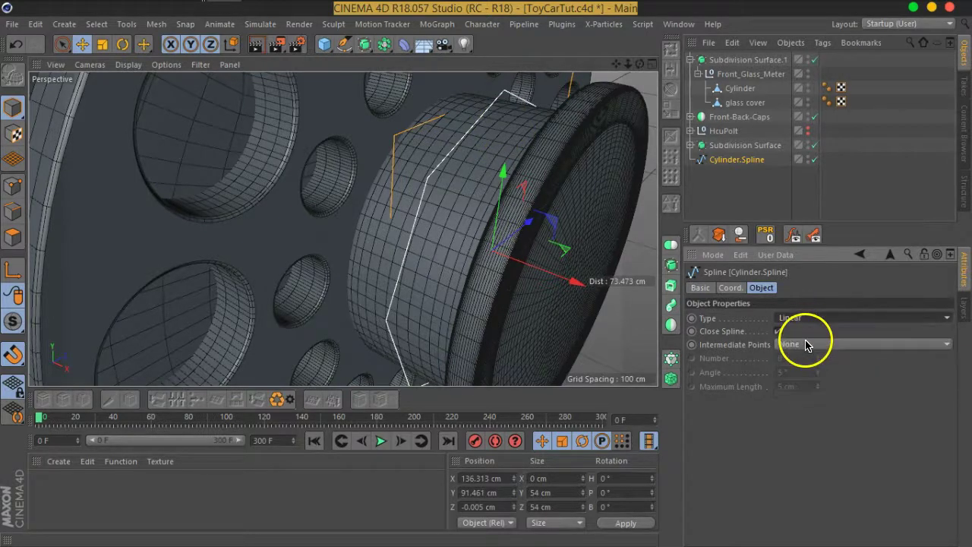
Set the spline's Intermediate Points to Adaptive with a 5° angle
{"action": "left_click", "coordinate": [806, 344]}
{"action": "left_click", "coordinate": [809, 387]}
{"action": "left_click", "coordinate": [802, 357]}
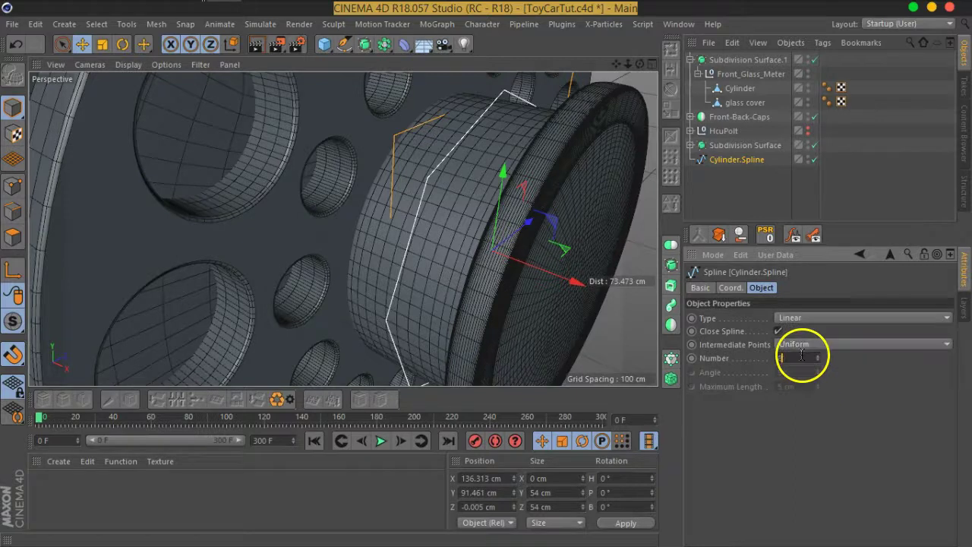
{"action": "left_click", "coordinate": [811, 344]}
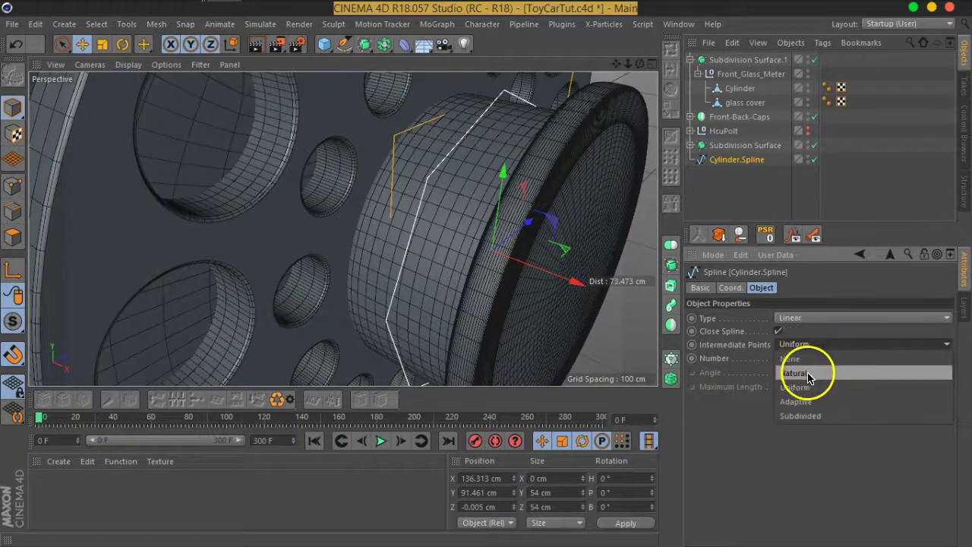
{"action": "left_click", "coordinate": [807, 397]}
{"action": "scroll", "coordinate": [399, 250], "scroll_direction": "up", "scroll_amount": 3}
{"action": "scroll", "coordinate": [412, 256], "scroll_direction": "up", "scroll_amount": 3}
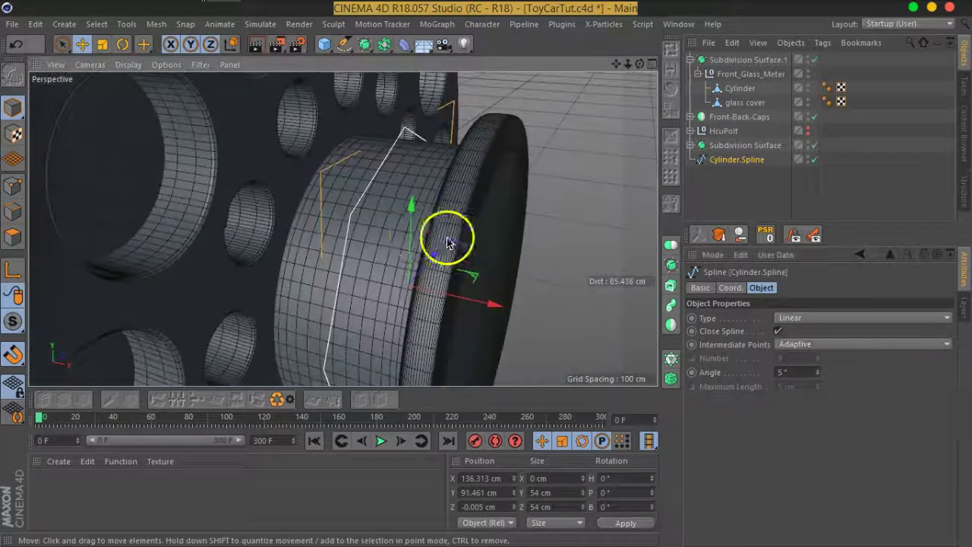
{"action": "scroll", "coordinate": [445, 232], "scroll_direction": "up", "scroll_amount": 3}
{"action": "mouse_move", "coordinate": [390, 173]}
{"action": "left_mouse_down", "text": "alt"}
{"action": "mouse_move", "coordinate": [402, 200]}
{"action": "mouse_move", "coordinate": [410, 189]}
{"action": "mouse_move", "coordinate": [393, 212]}
{"action": "mouse_move", "coordinate": [424, 167]}
{"action": "left_mouse_up", "text": "alt"}
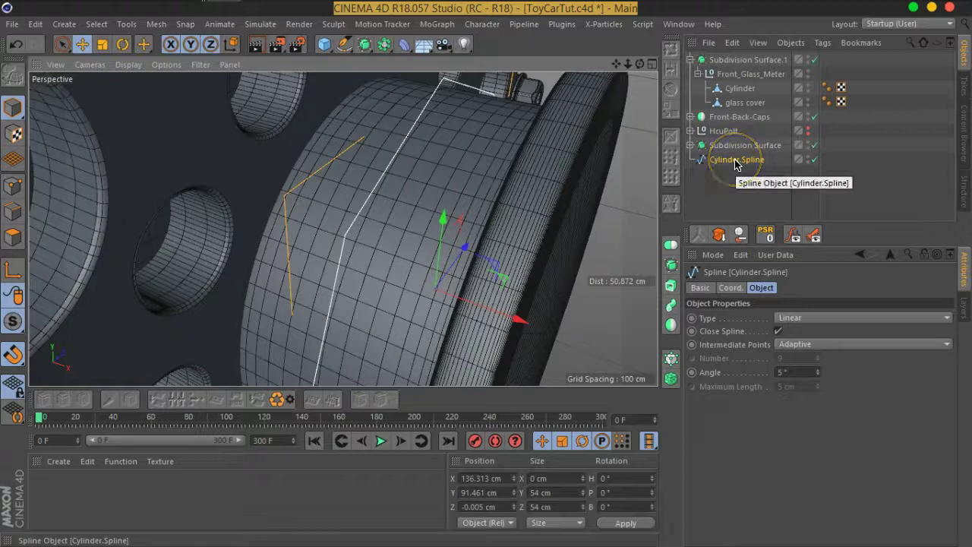
Select all of the spline's 8 points and apply Round to soften its corners
{"action": "left_click", "coordinate": [338, 247]}
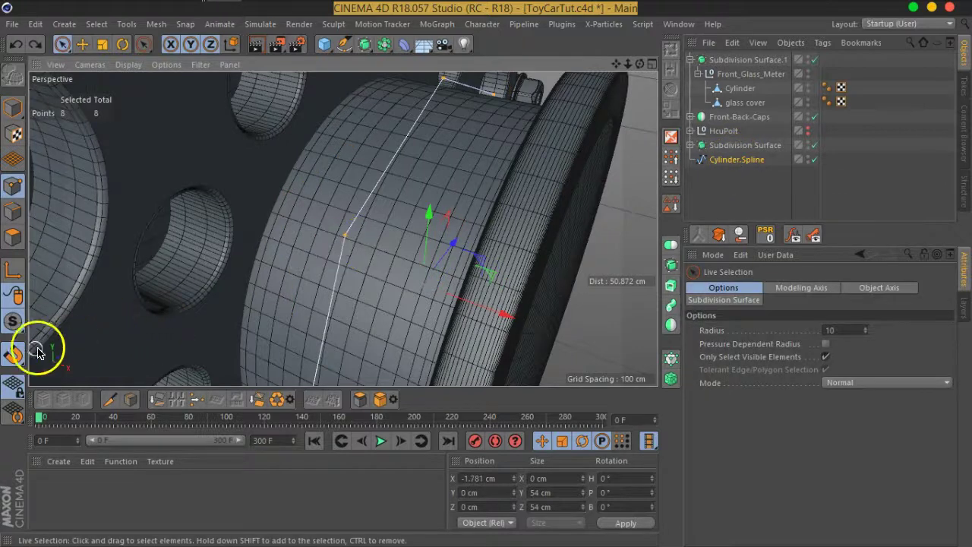
{"action": "right_click", "coordinate": [343, 240]}
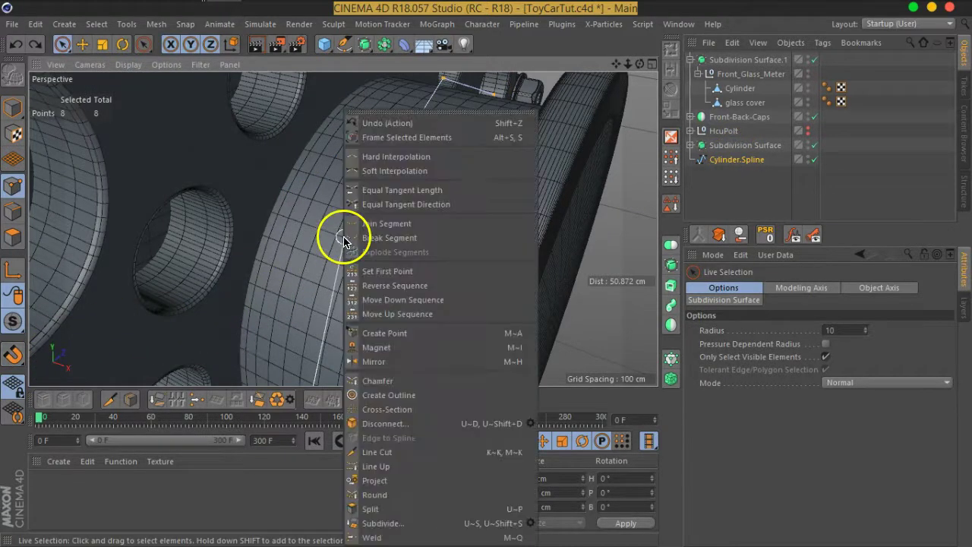
{"action": "left_click", "coordinate": [376, 494]}
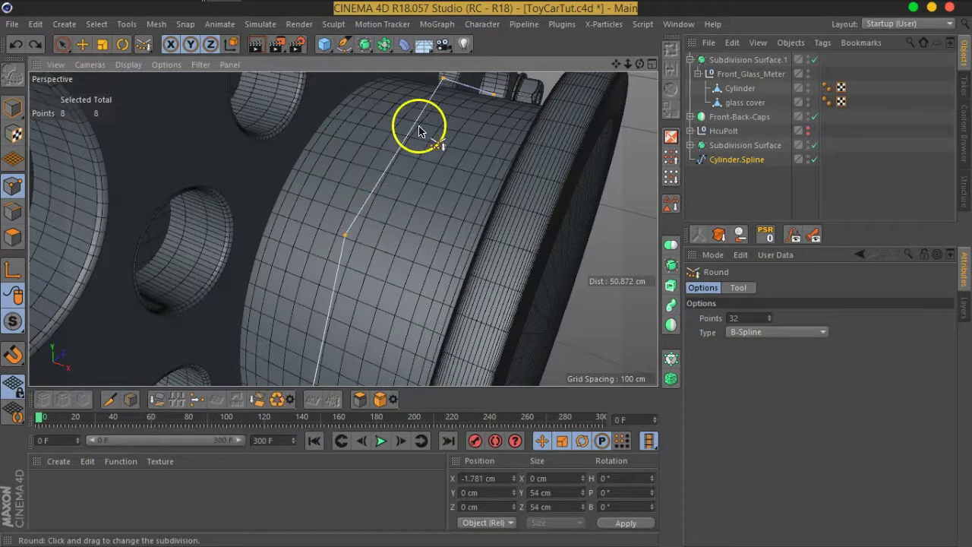
{"action": "mouse_move", "coordinate": [435, 214]}
{"action": "left_mouse_down", "text": "alt"}
{"action": "mouse_move", "coordinate": [412, 156]}
{"action": "mouse_move", "coordinate": [374, 238]}
{"action": "left_mouse_up", "text": "alt"}
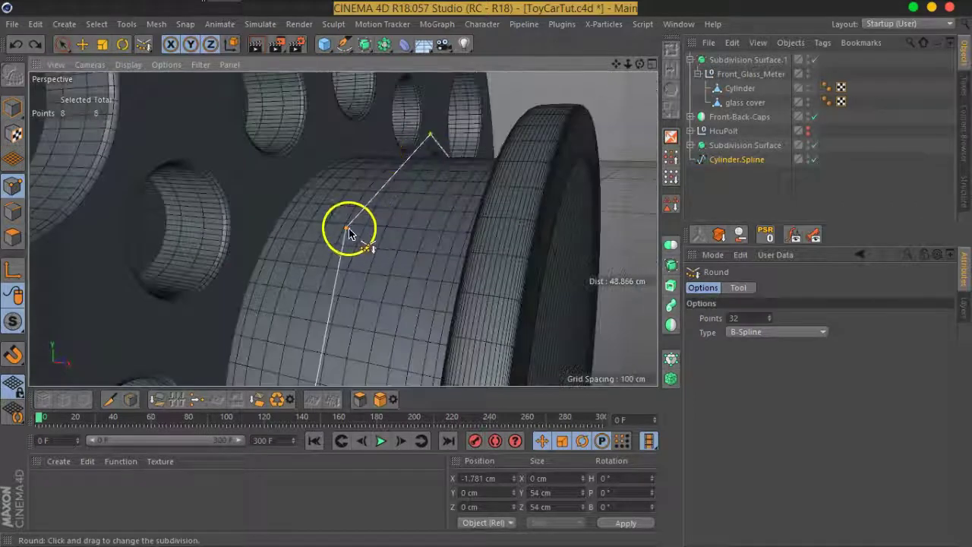
{"action": "mouse_move", "coordinate": [370, 213]}
{"action": "left_mouse_down"}
{"action": "mouse_move", "coordinate": [433, 174]}
{"action": "mouse_move", "coordinate": [603, 135]}
{"action": "mouse_move", "coordinate": [767, 112]}
{"action": "left_mouse_up"}
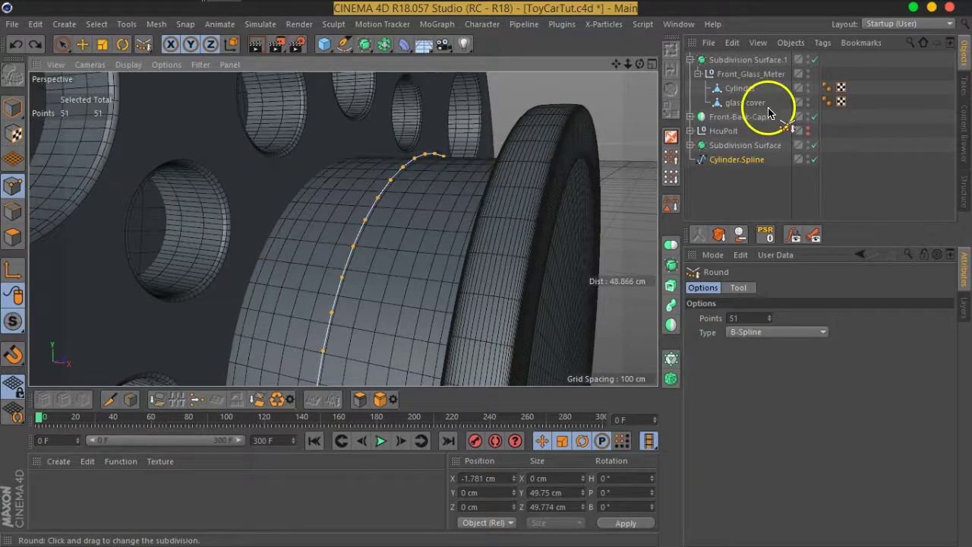
{"action": "left_click_drag", "start_coordinate": [547, 205], "coordinate": [440, 188], "text": "alt"}
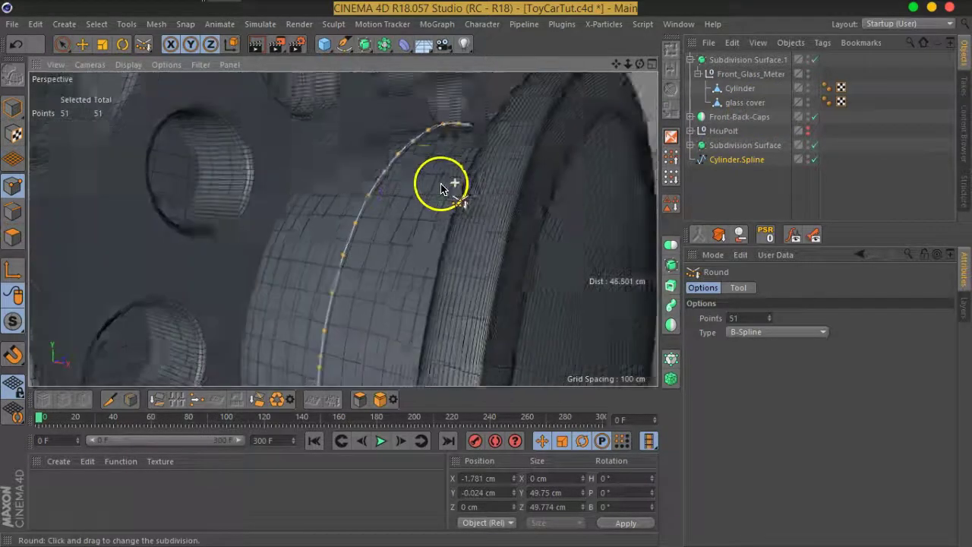
Set the rounding Type to Cubic and the point count to 37
{"action": "left_click", "coordinate": [792, 332]}
{"action": "left_click", "coordinate": [775, 363]}
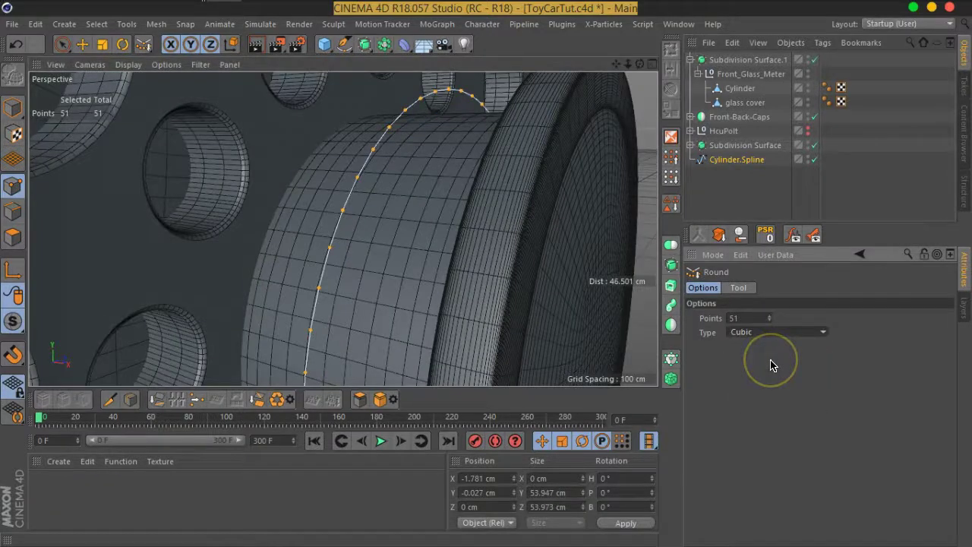
{"action": "scroll", "coordinate": [494, 299], "scroll_direction": "down", "scroll_amount": 3}
{"action": "scroll", "coordinate": [494, 293], "scroll_direction": "down", "scroll_amount": 3}
{"action": "mouse_move", "coordinate": [494, 293]}
{"action": "left_mouse_down", "text": "alt"}
{"action": "mouse_move", "coordinate": [403, 254]}
{"action": "mouse_move", "coordinate": [266, 249]}
{"action": "mouse_move", "coordinate": [503, 286]}
{"action": "mouse_move", "coordinate": [393, 226]}
{"action": "left_mouse_up", "text": "alt"}
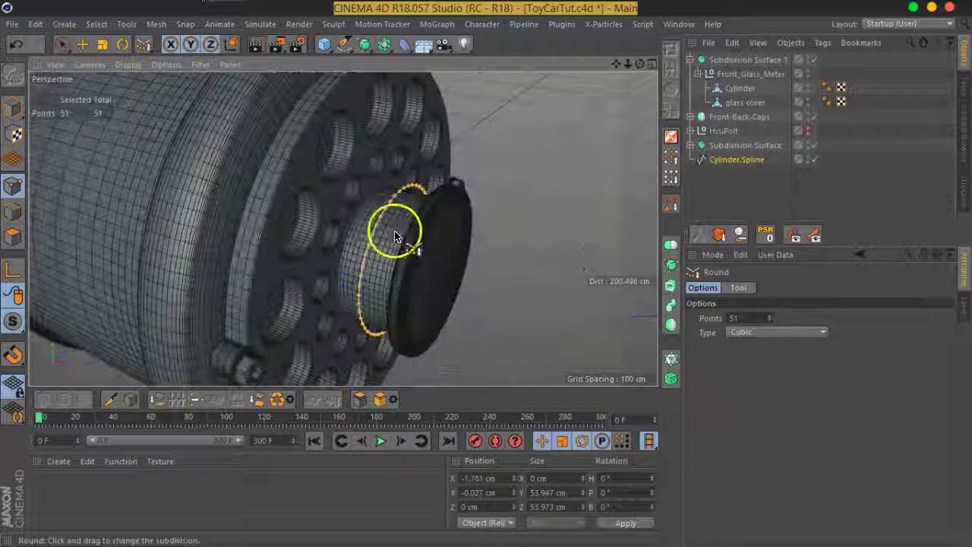
{"action": "scroll", "coordinate": [387, 225], "scroll_direction": "up", "scroll_amount": 3}
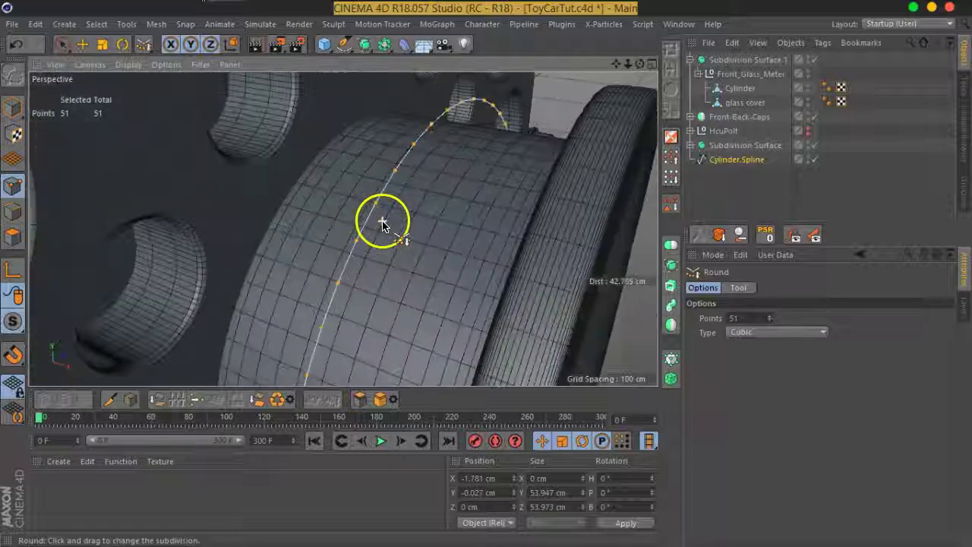
{"action": "left_click", "coordinate": [768, 321]}
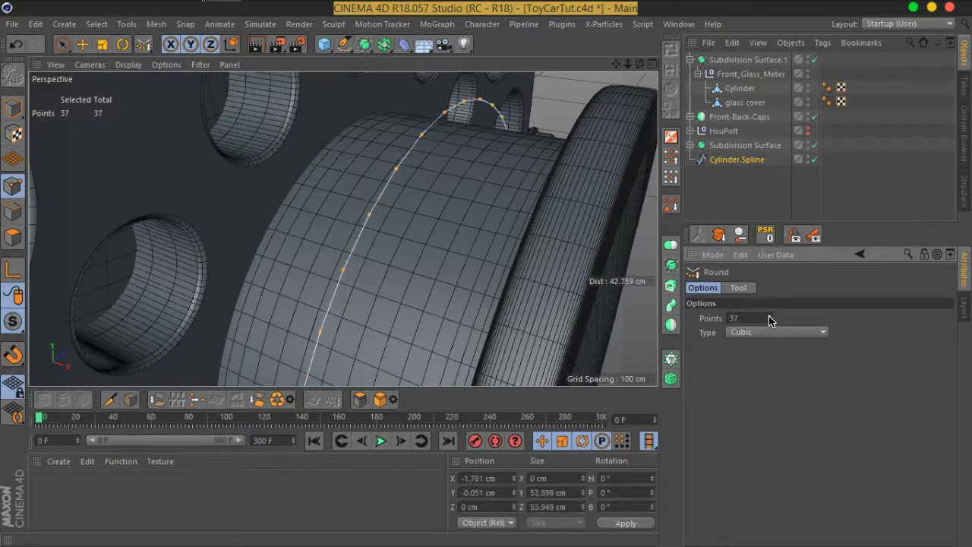
{"action": "mouse_move", "coordinate": [413, 239]}
{"action": "left_mouse_down", "text": "alt"}
{"action": "mouse_move", "coordinate": [434, 286]}
{"action": "mouse_move", "coordinate": [434, 250]}
{"action": "left_mouse_up", "text": "alt"}
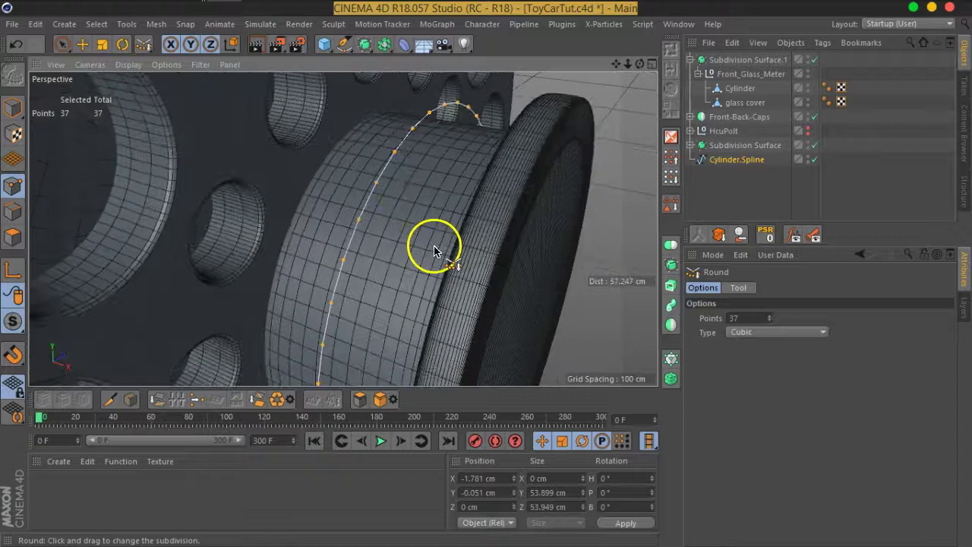